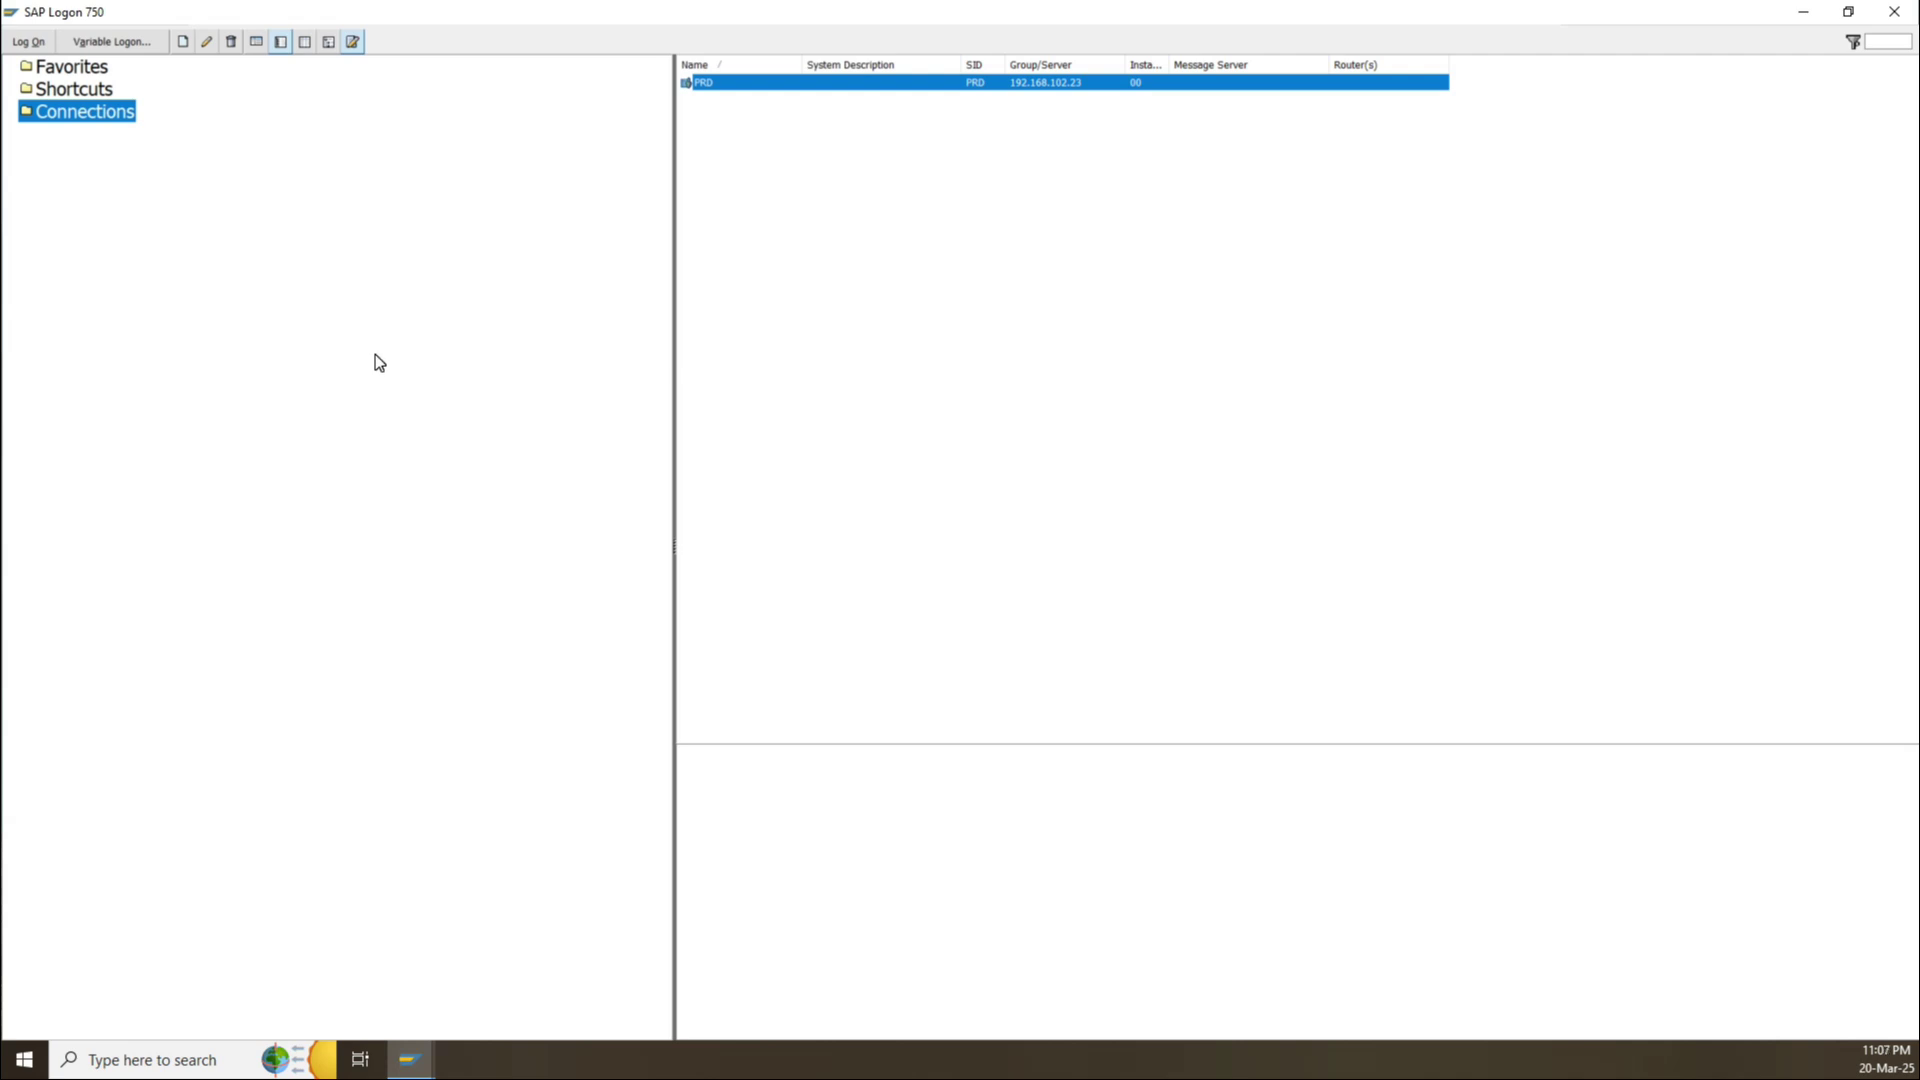
Open the PRD system's logon screen from the Connections list in SAP Logon.
click(92, 68)
click(98, 90)
click(130, 113)
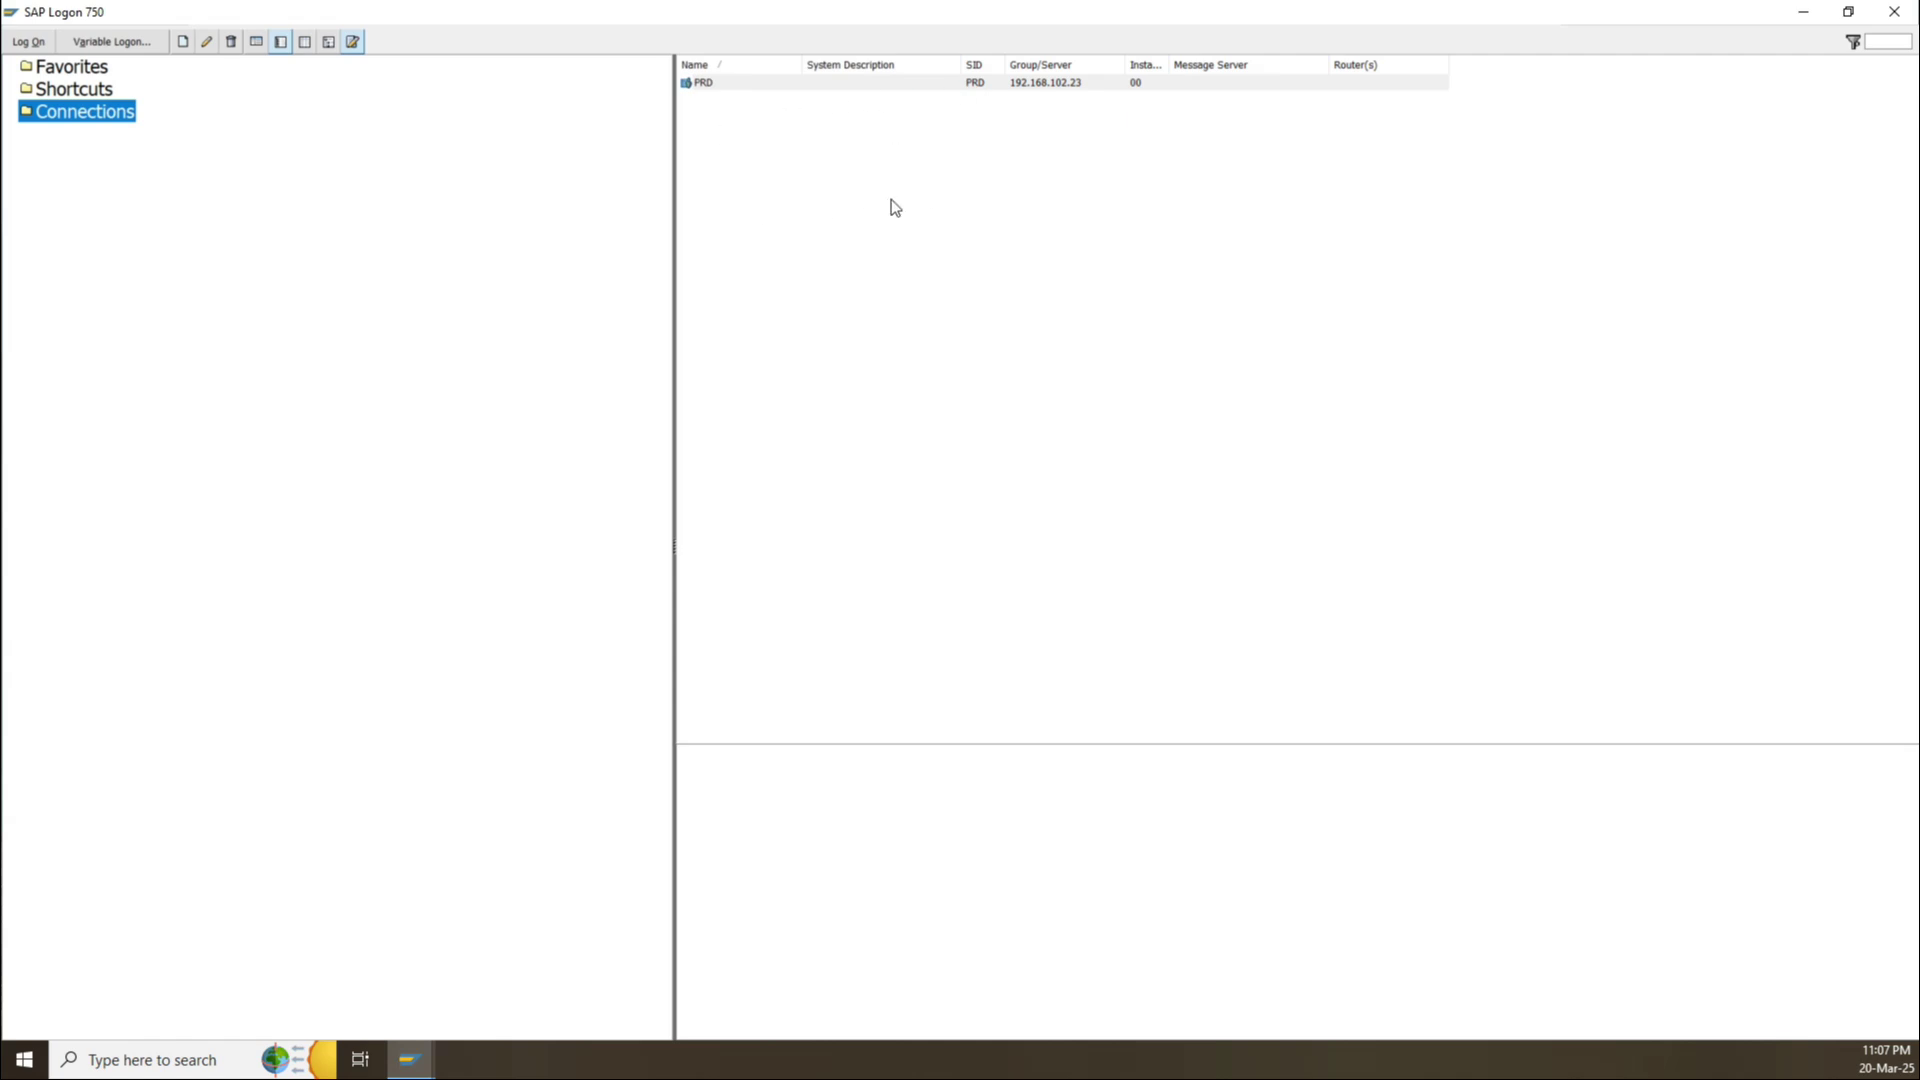
double_click(711, 84)
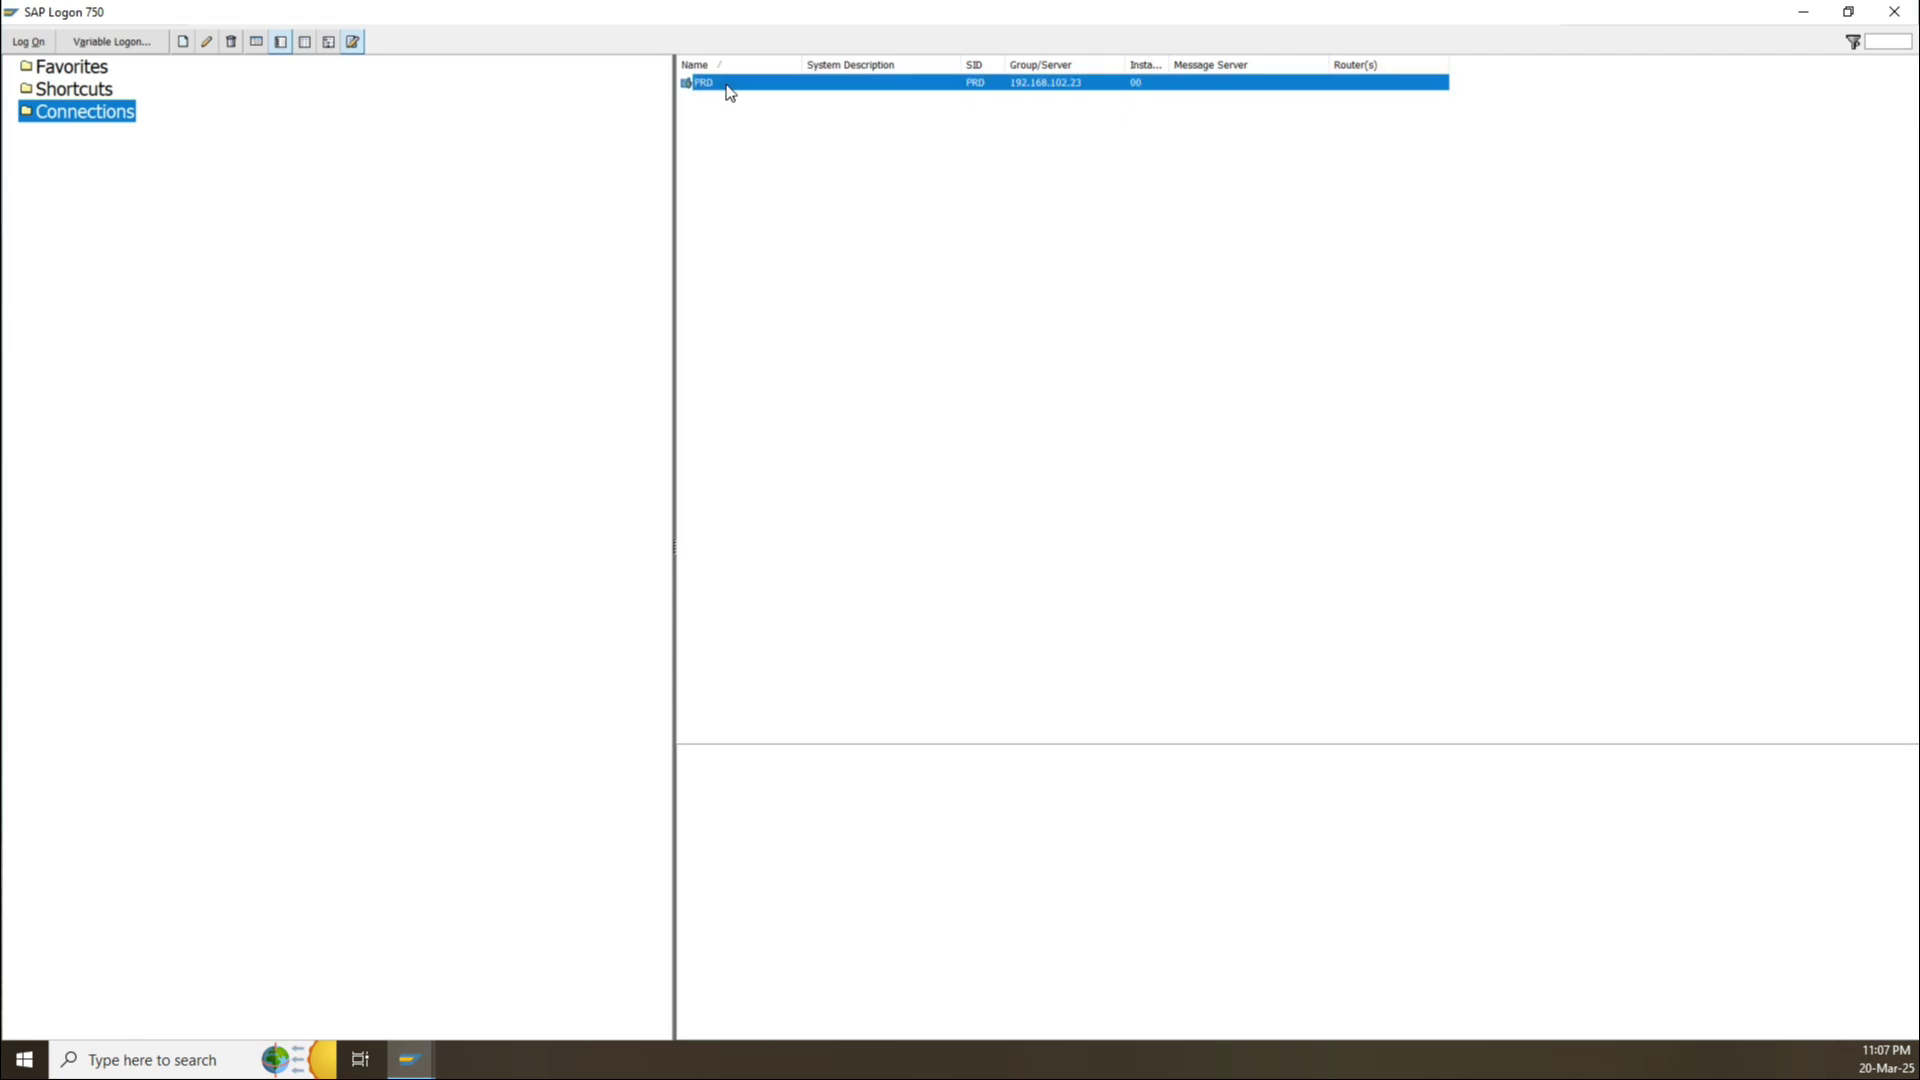
Enter the user ID, log on, and browse the Favorites entries in the user menu.
text(MJ204278)
click(315, 217)
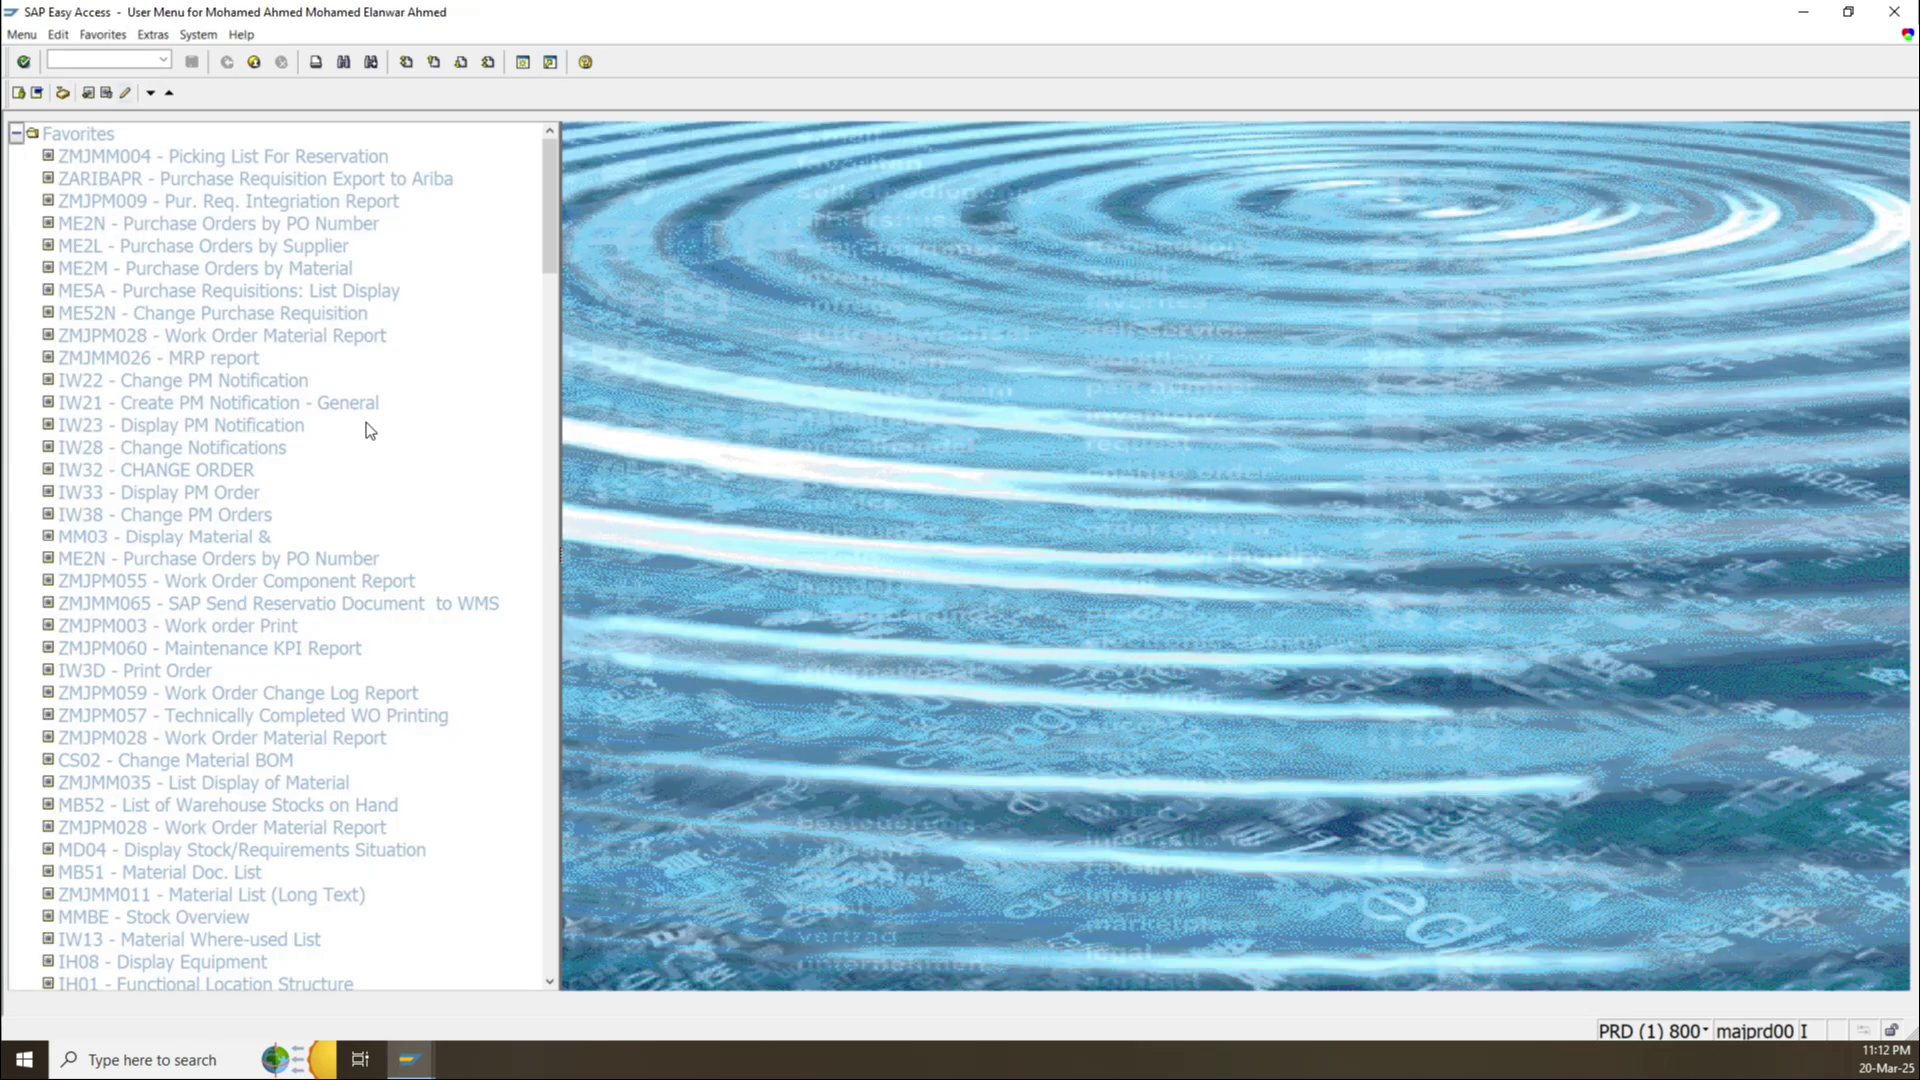
click(74, 133)
click(132, 180)
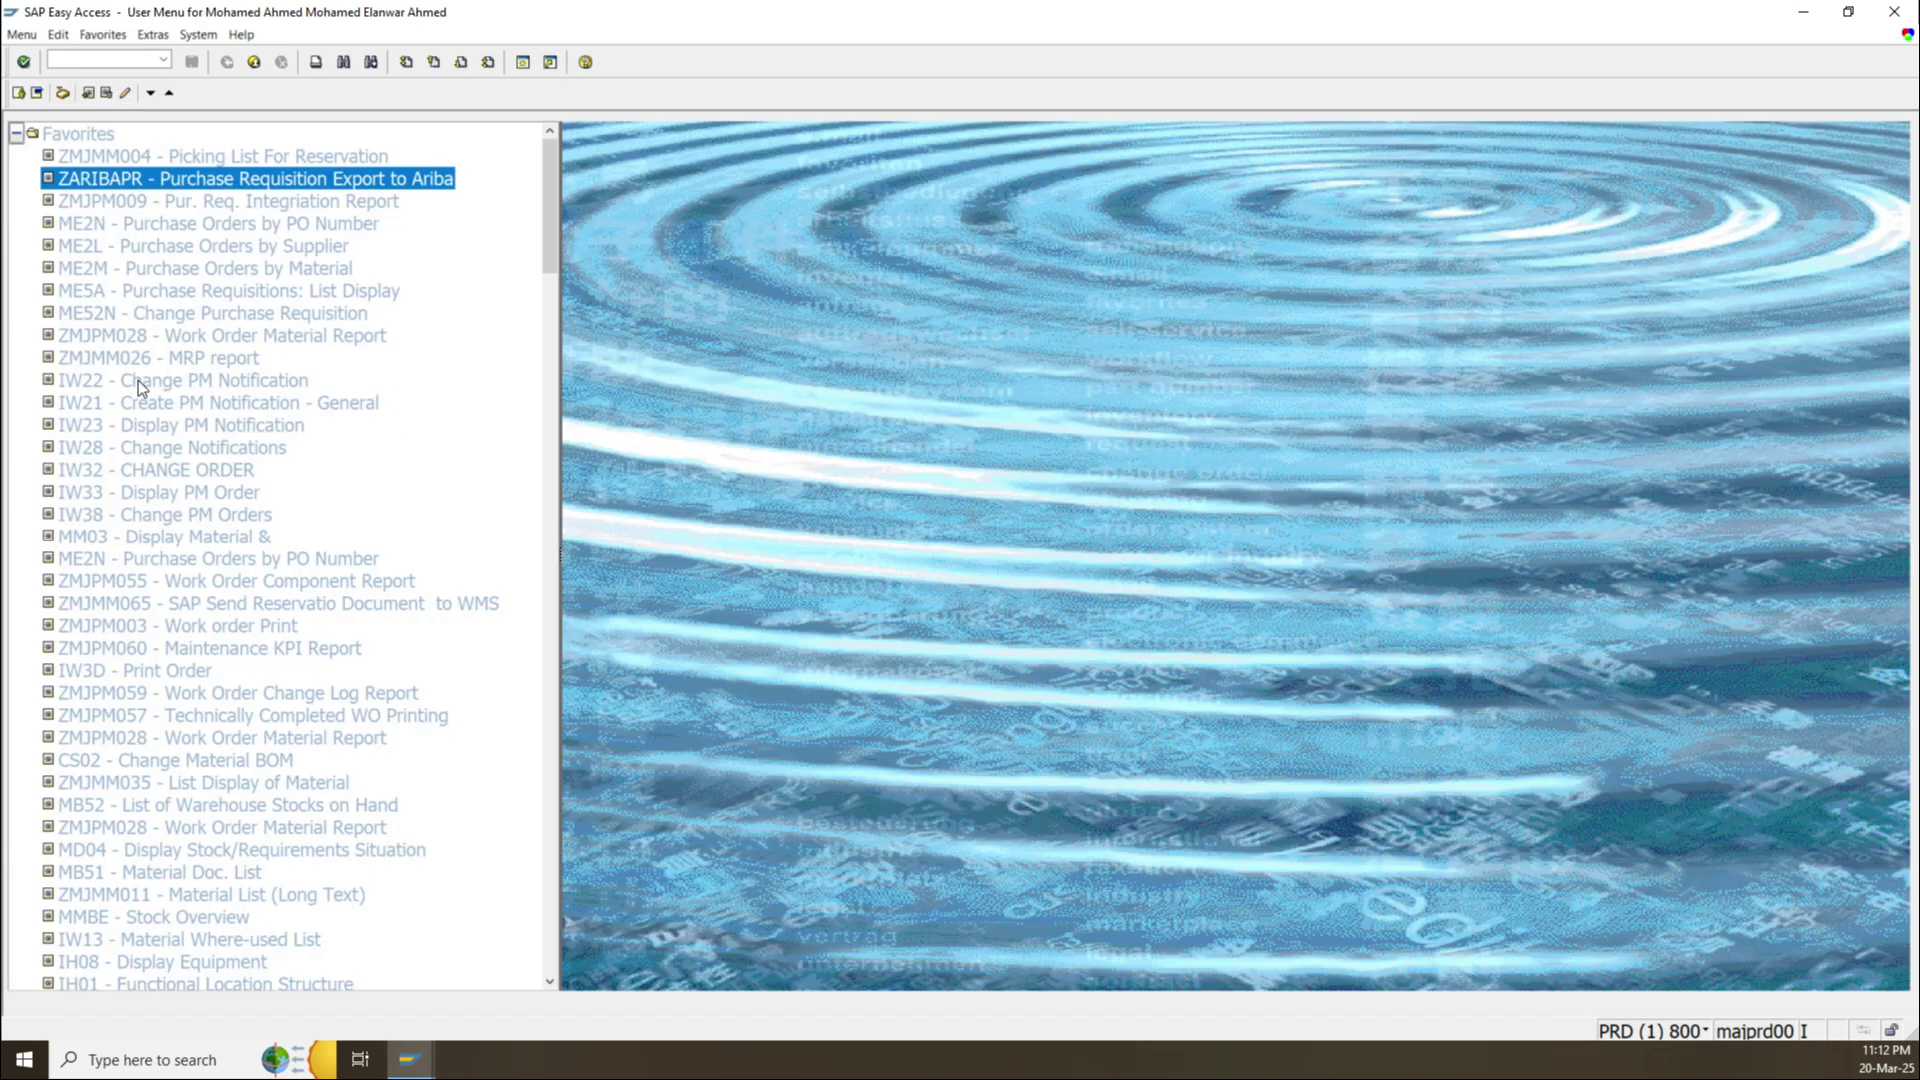
click(183, 558)
Scroll down the user menu and select IW38 - Change PM Orders.
drag(556, 226, 537, 404)
scroll(405, 542, down, 3)
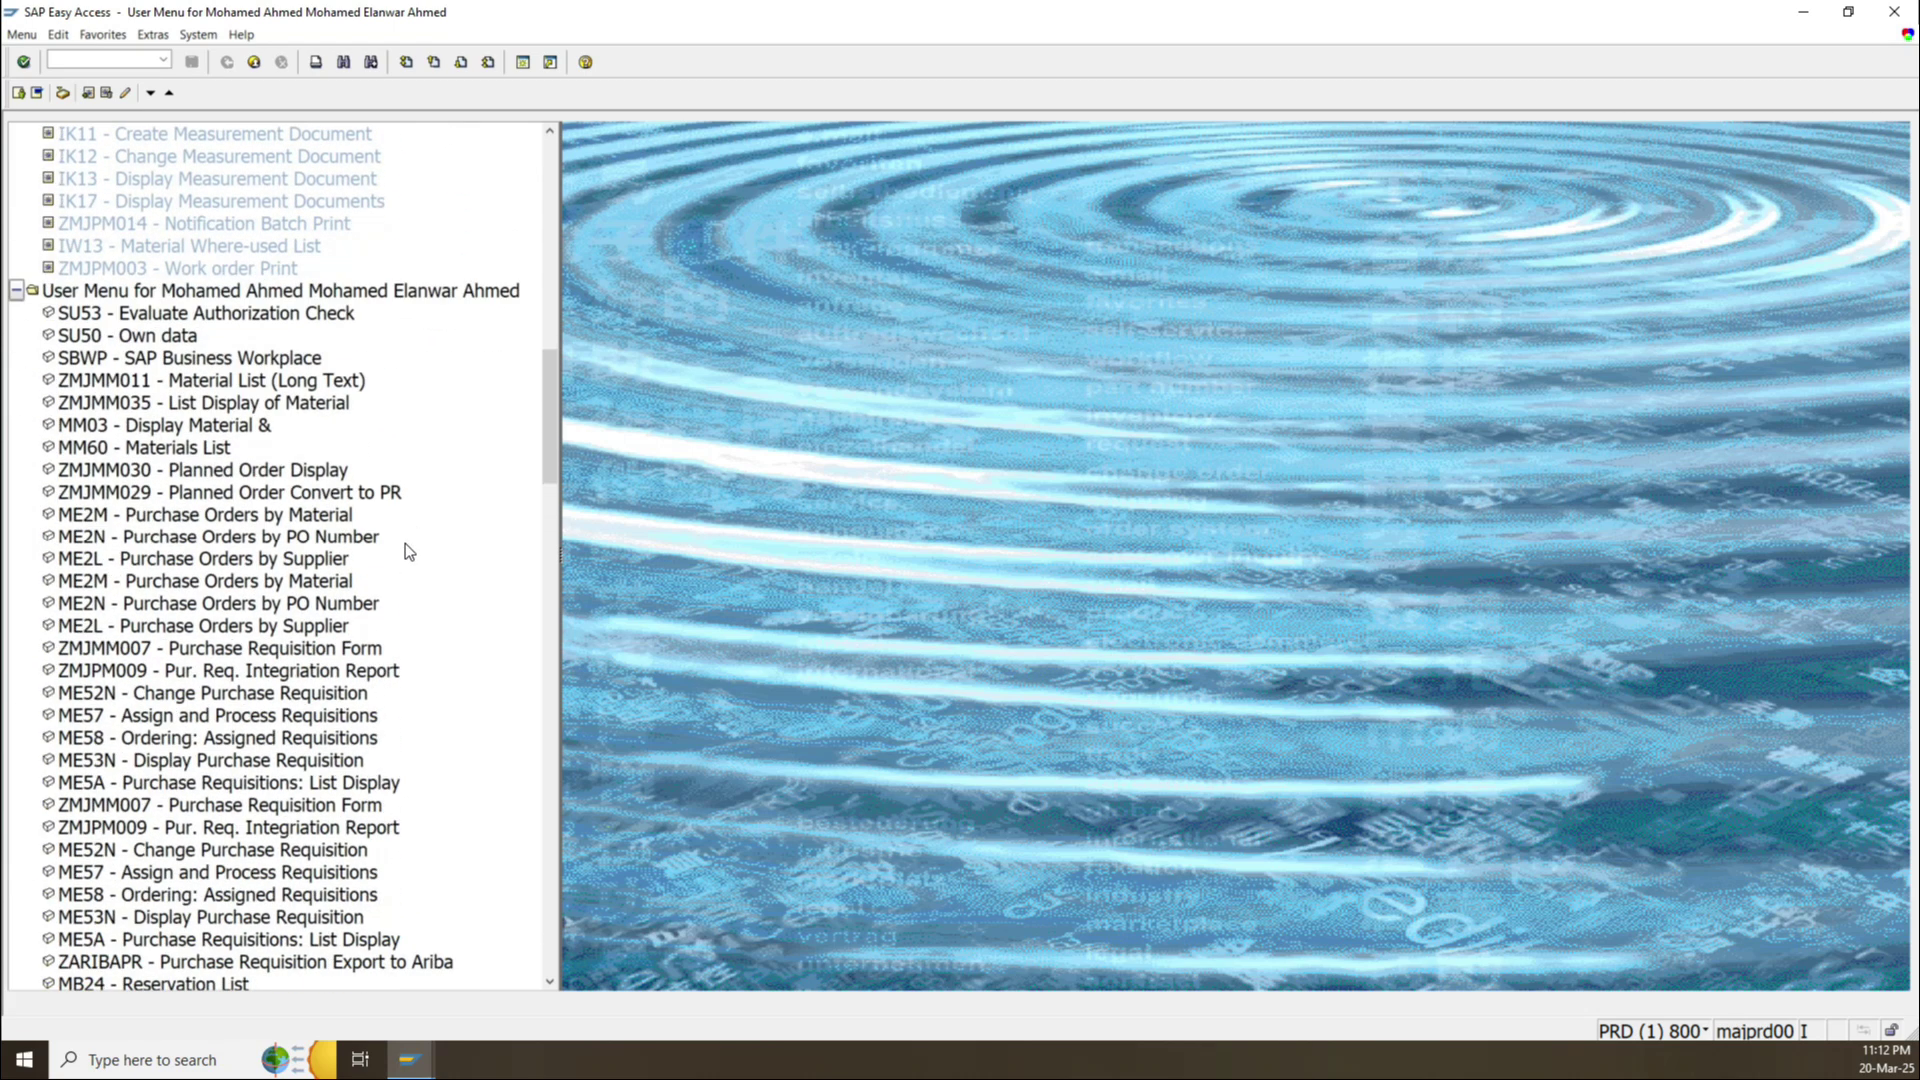
click(80, 316)
click(122, 428)
click(137, 626)
scroll(150, 640, down, 2)
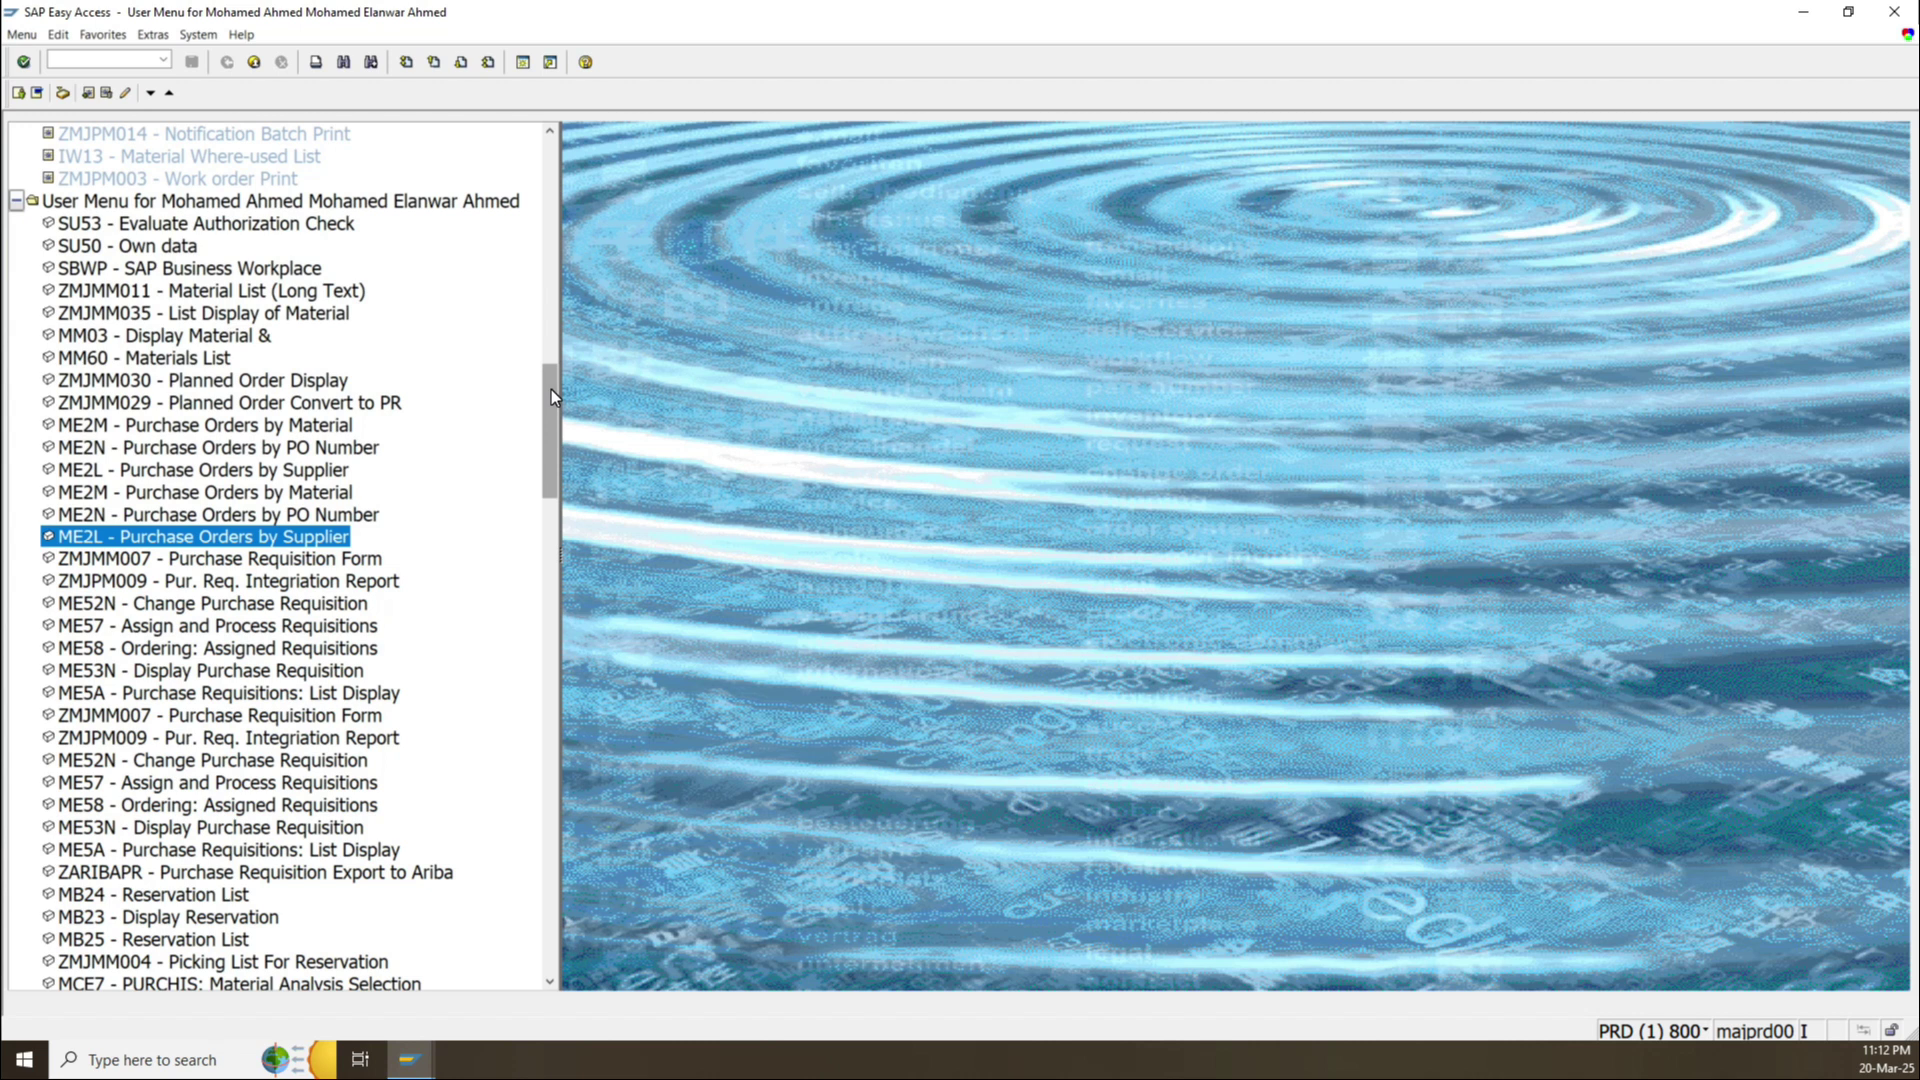
drag(550, 388, 500, 700)
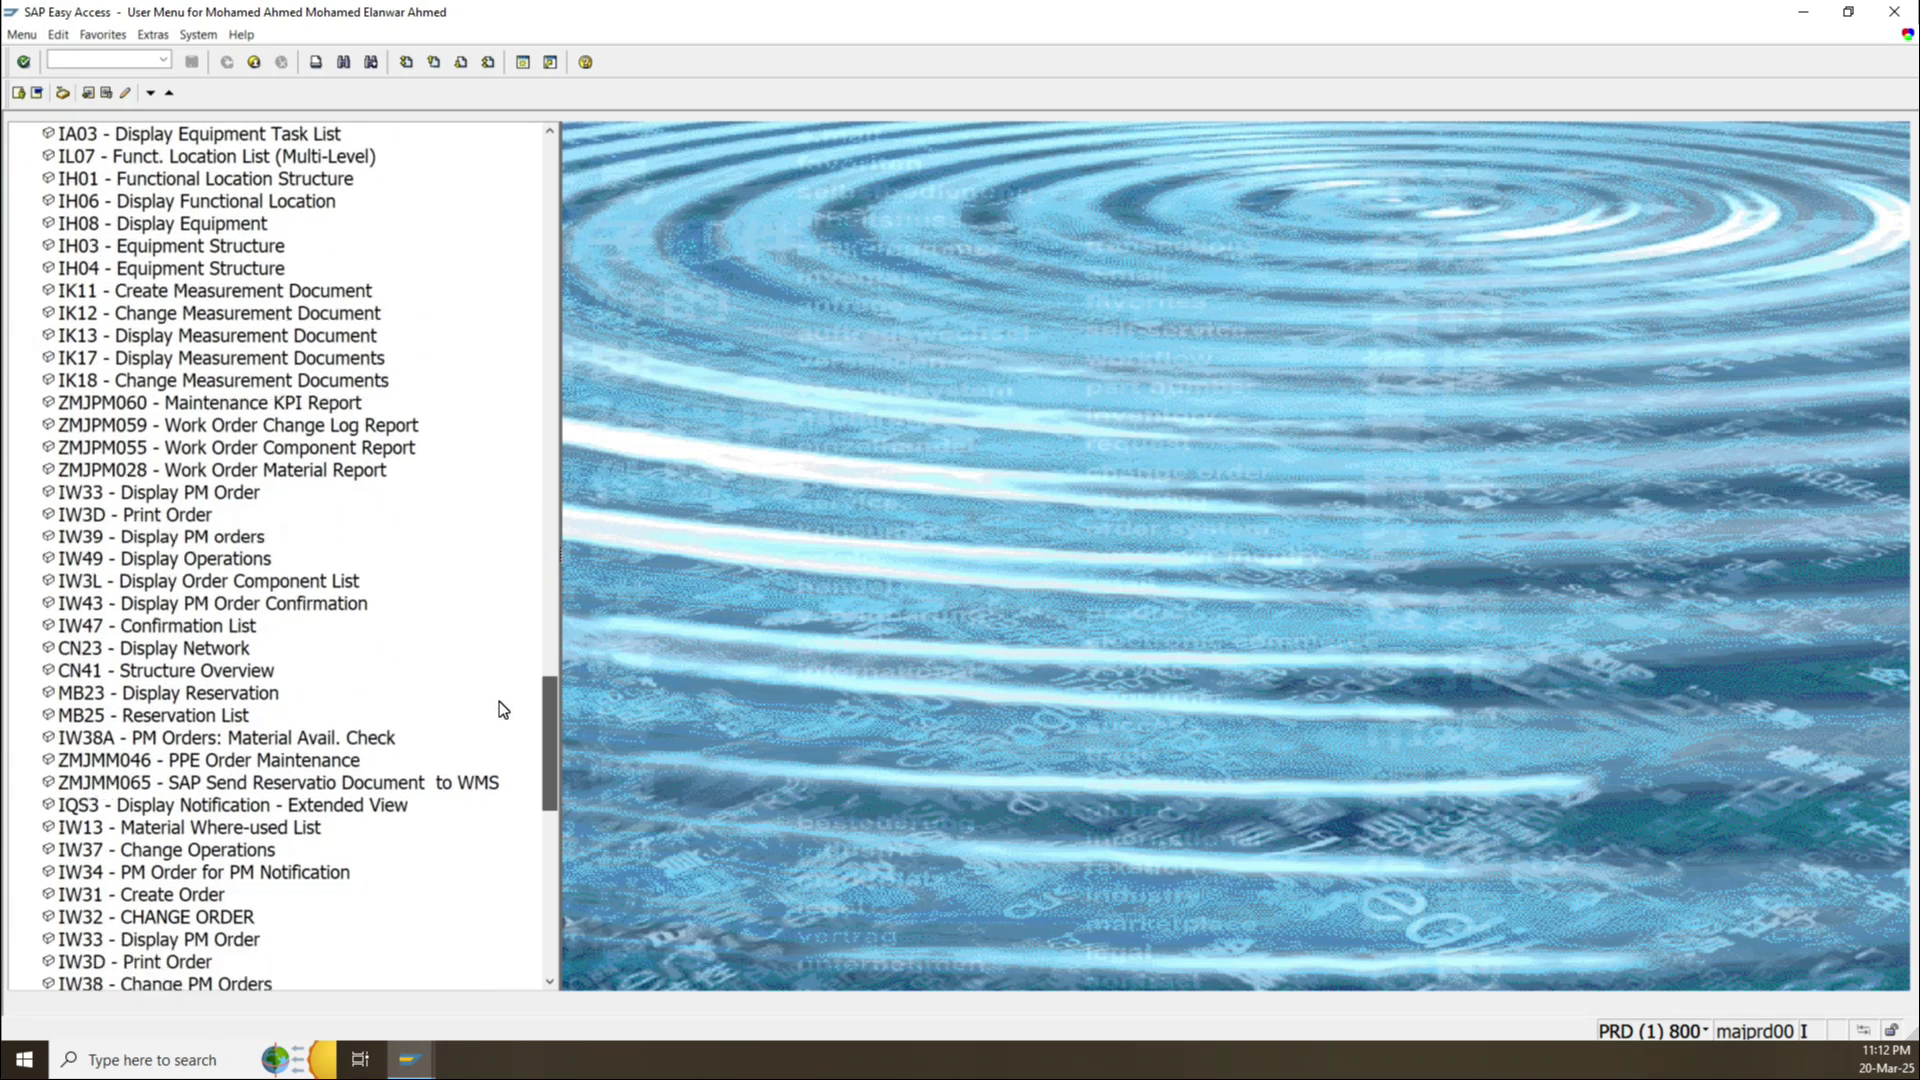
drag(500, 700, 500, 716)
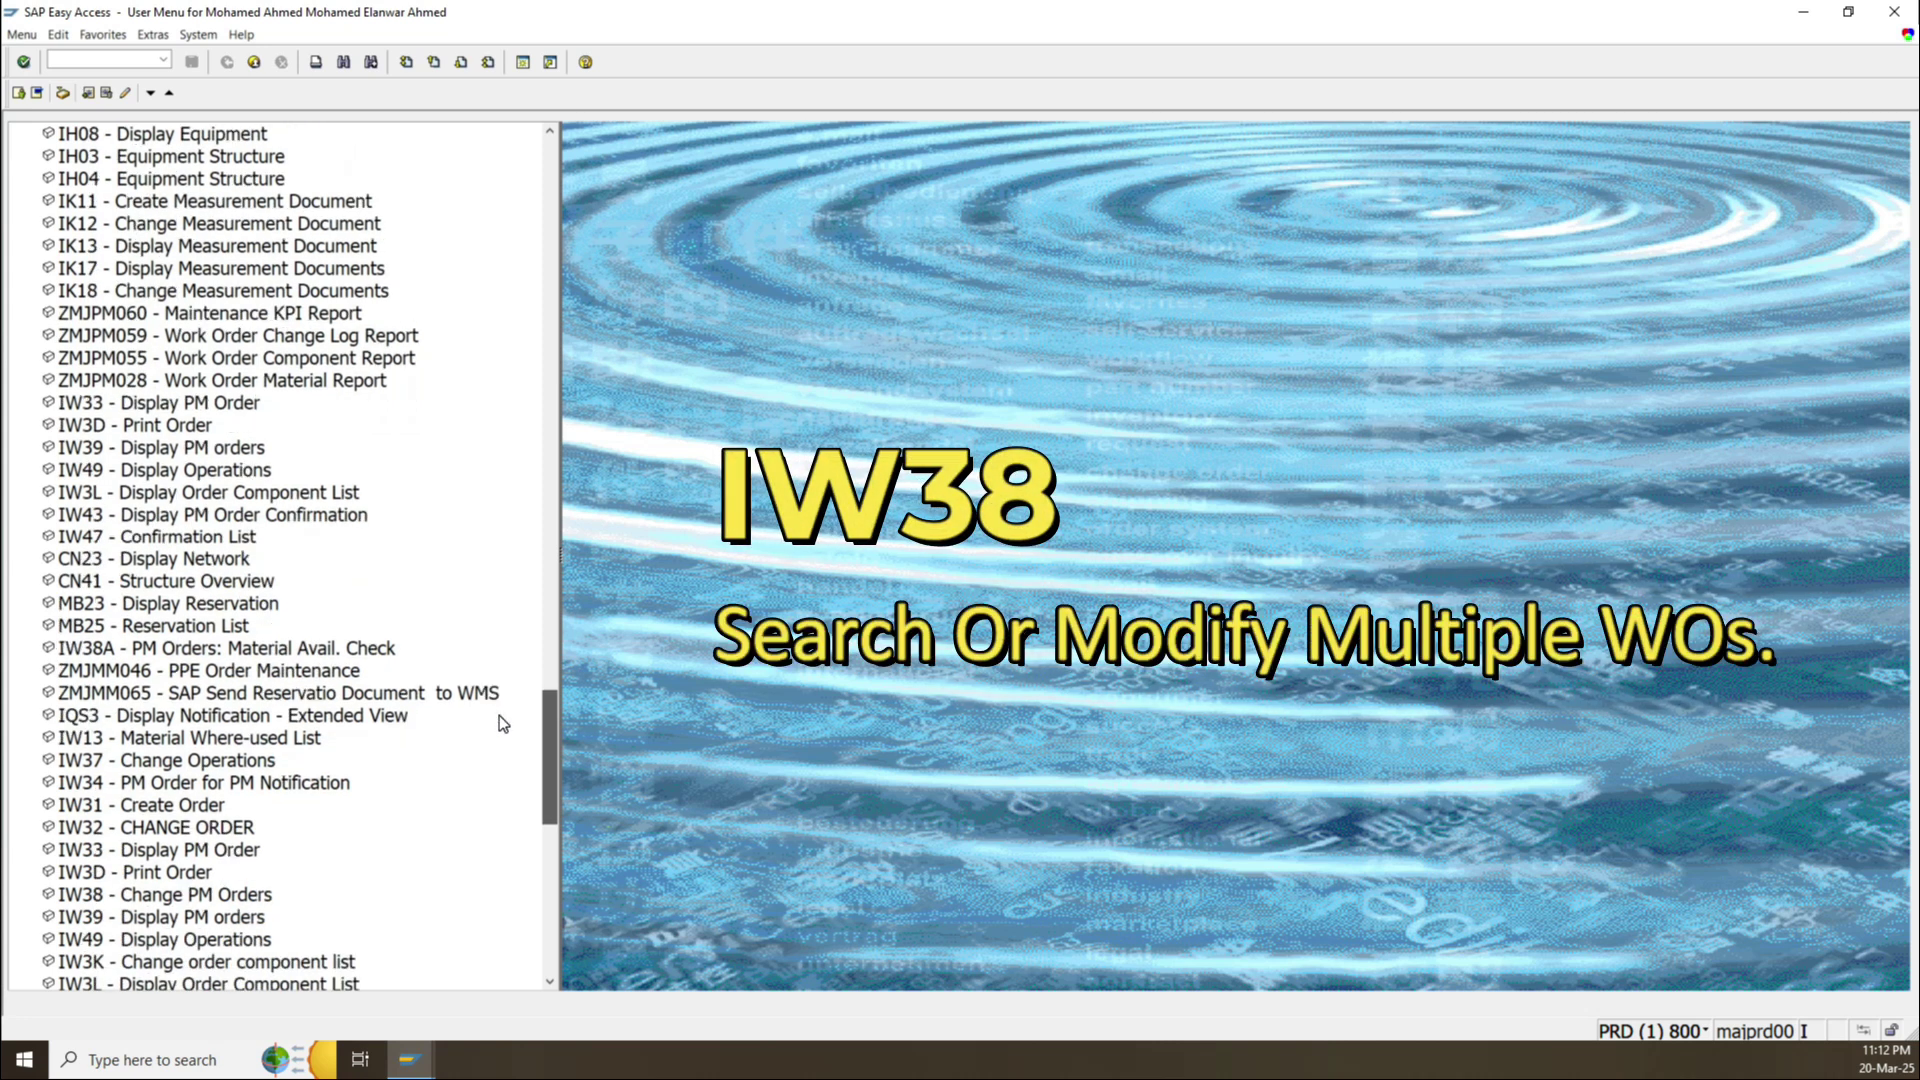
click(242, 896)
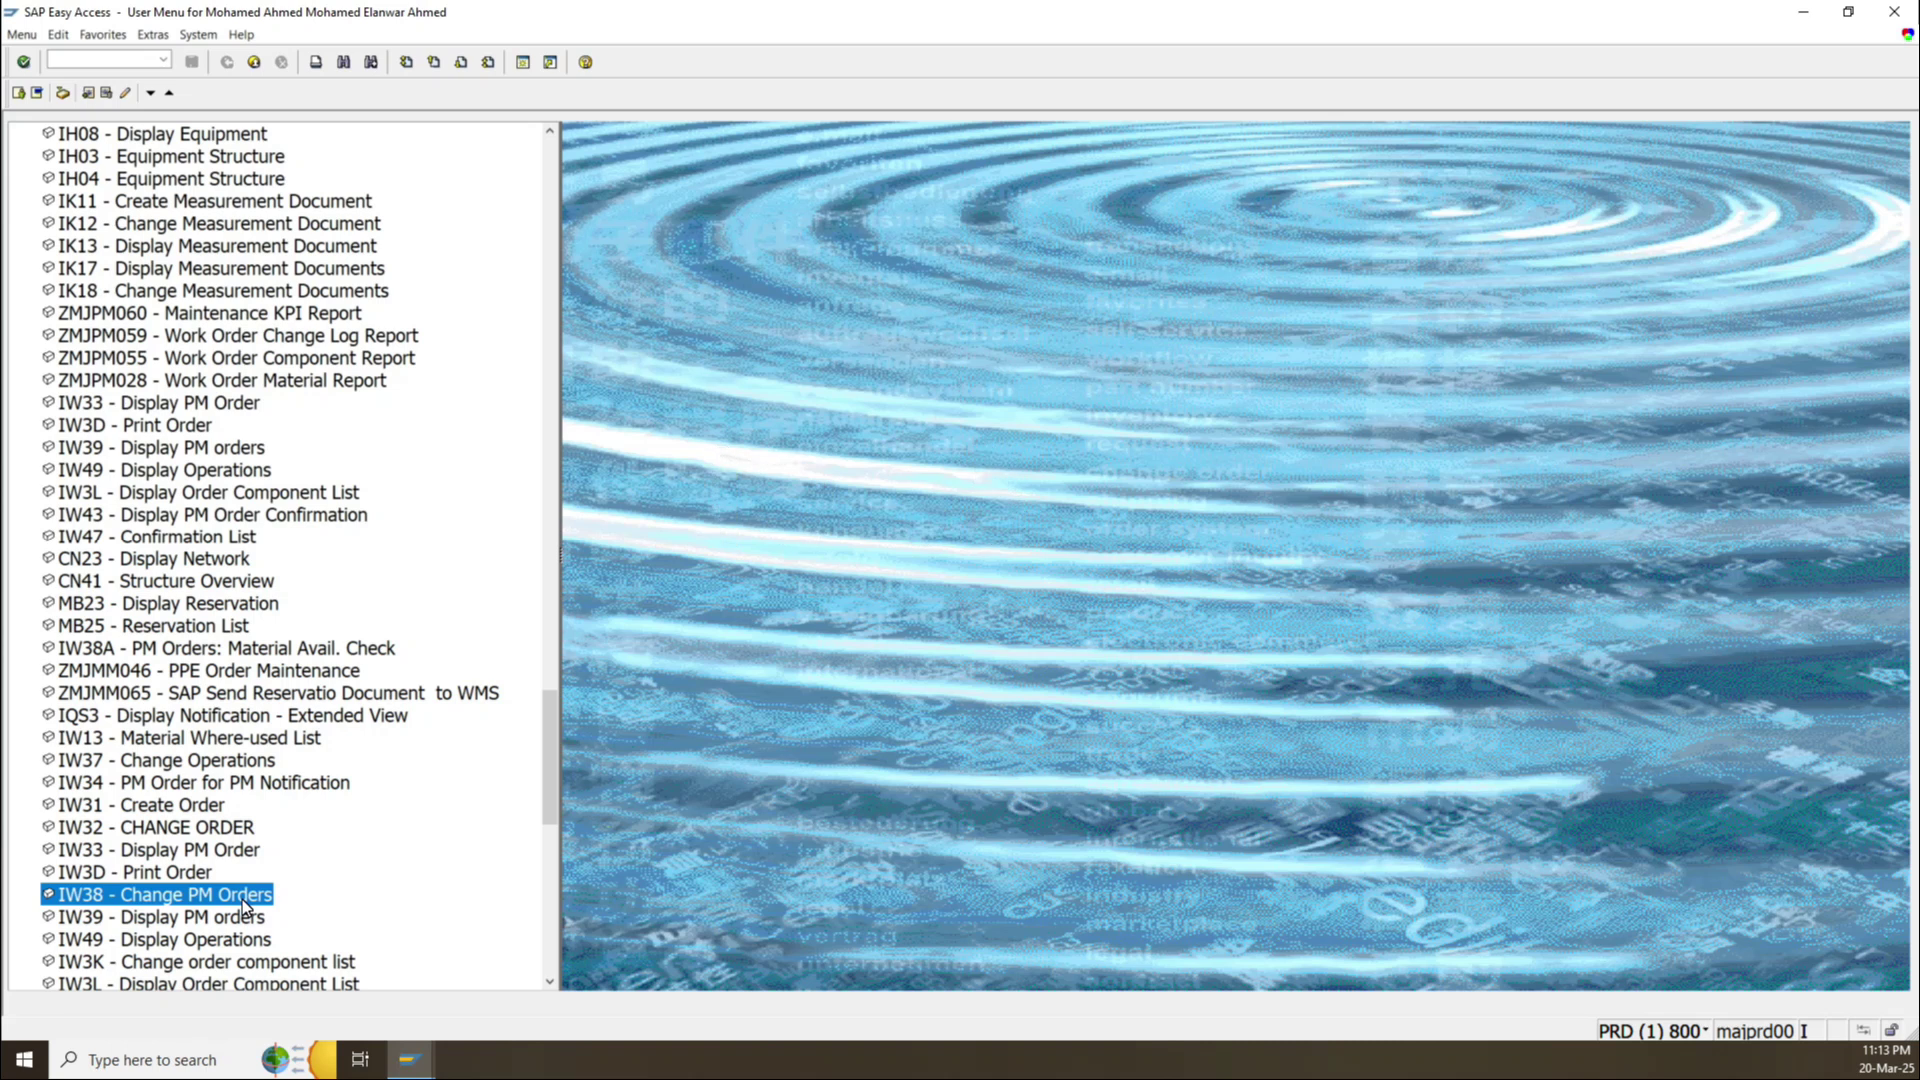
Launch IW38 Change PM Orders to reach the Selection of Orders screen.
double_click(242, 898)
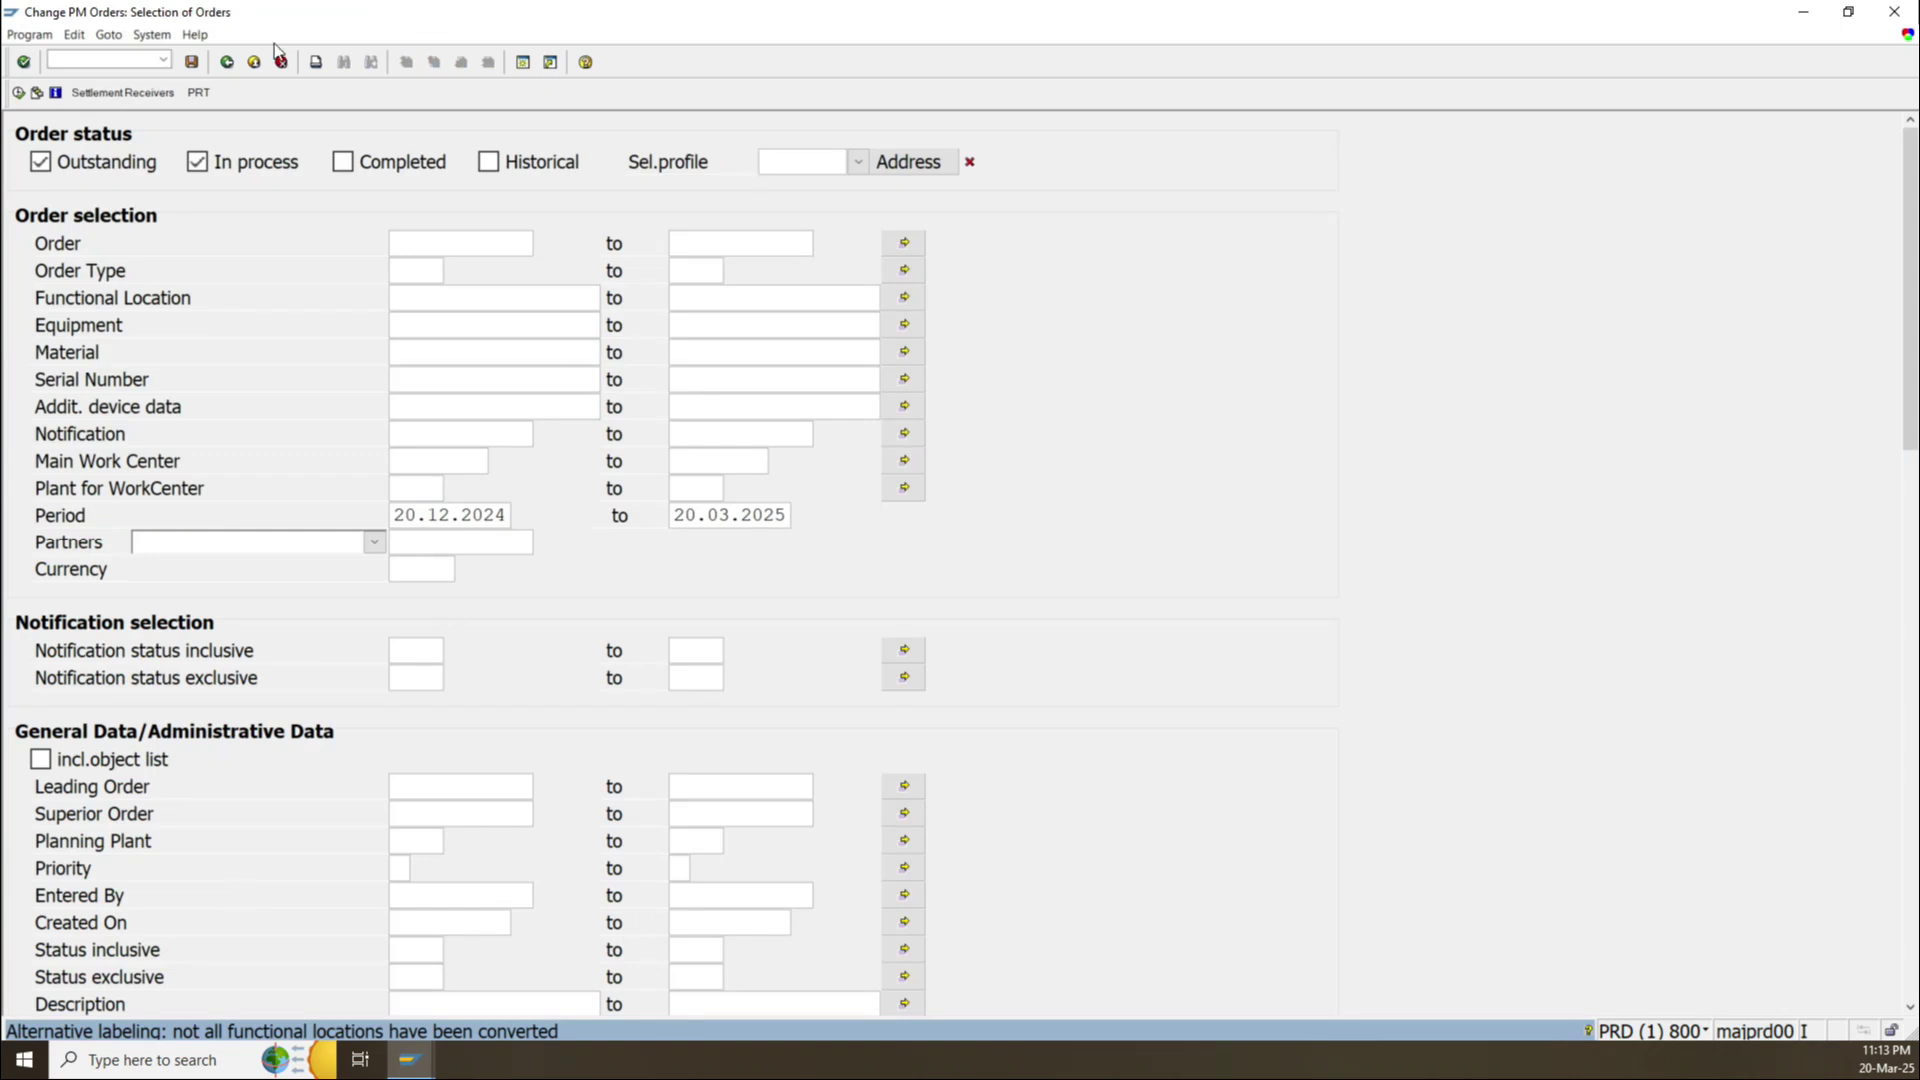
click(227, 62)
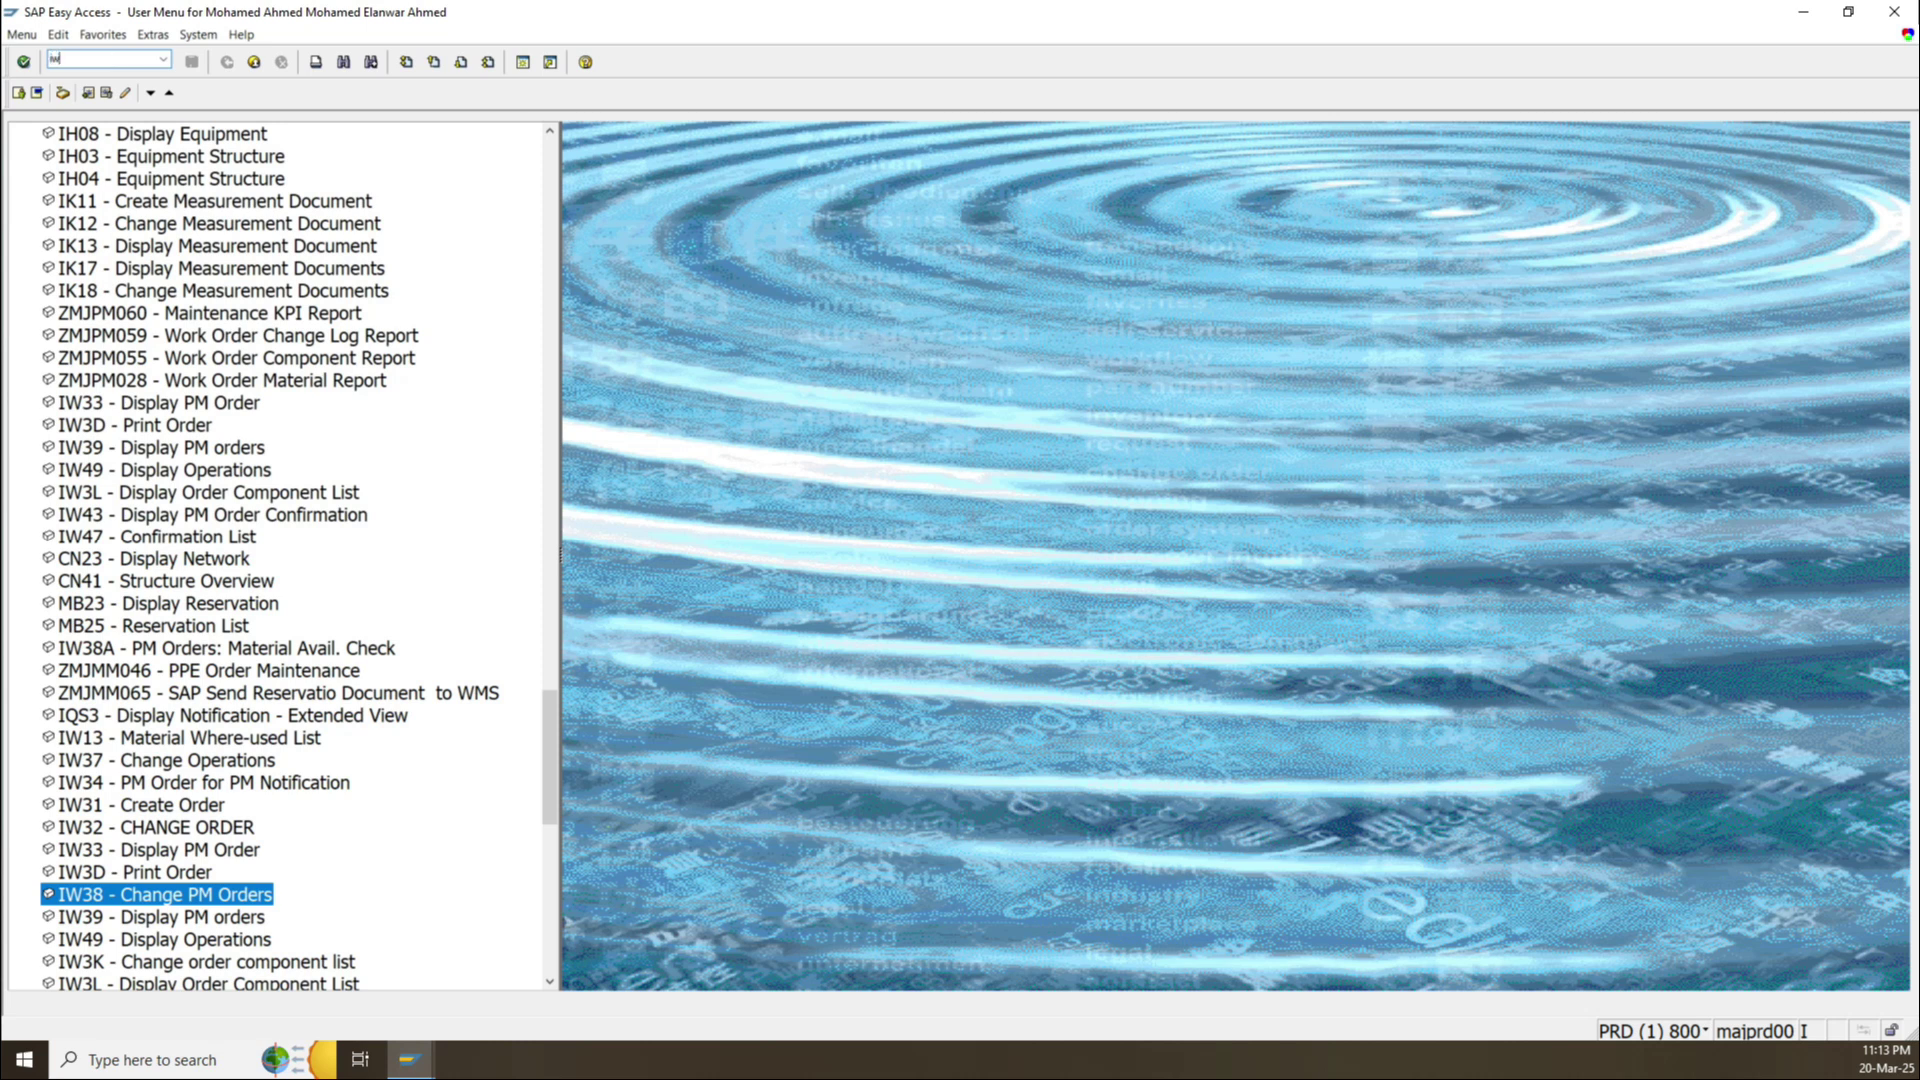
key(Return)
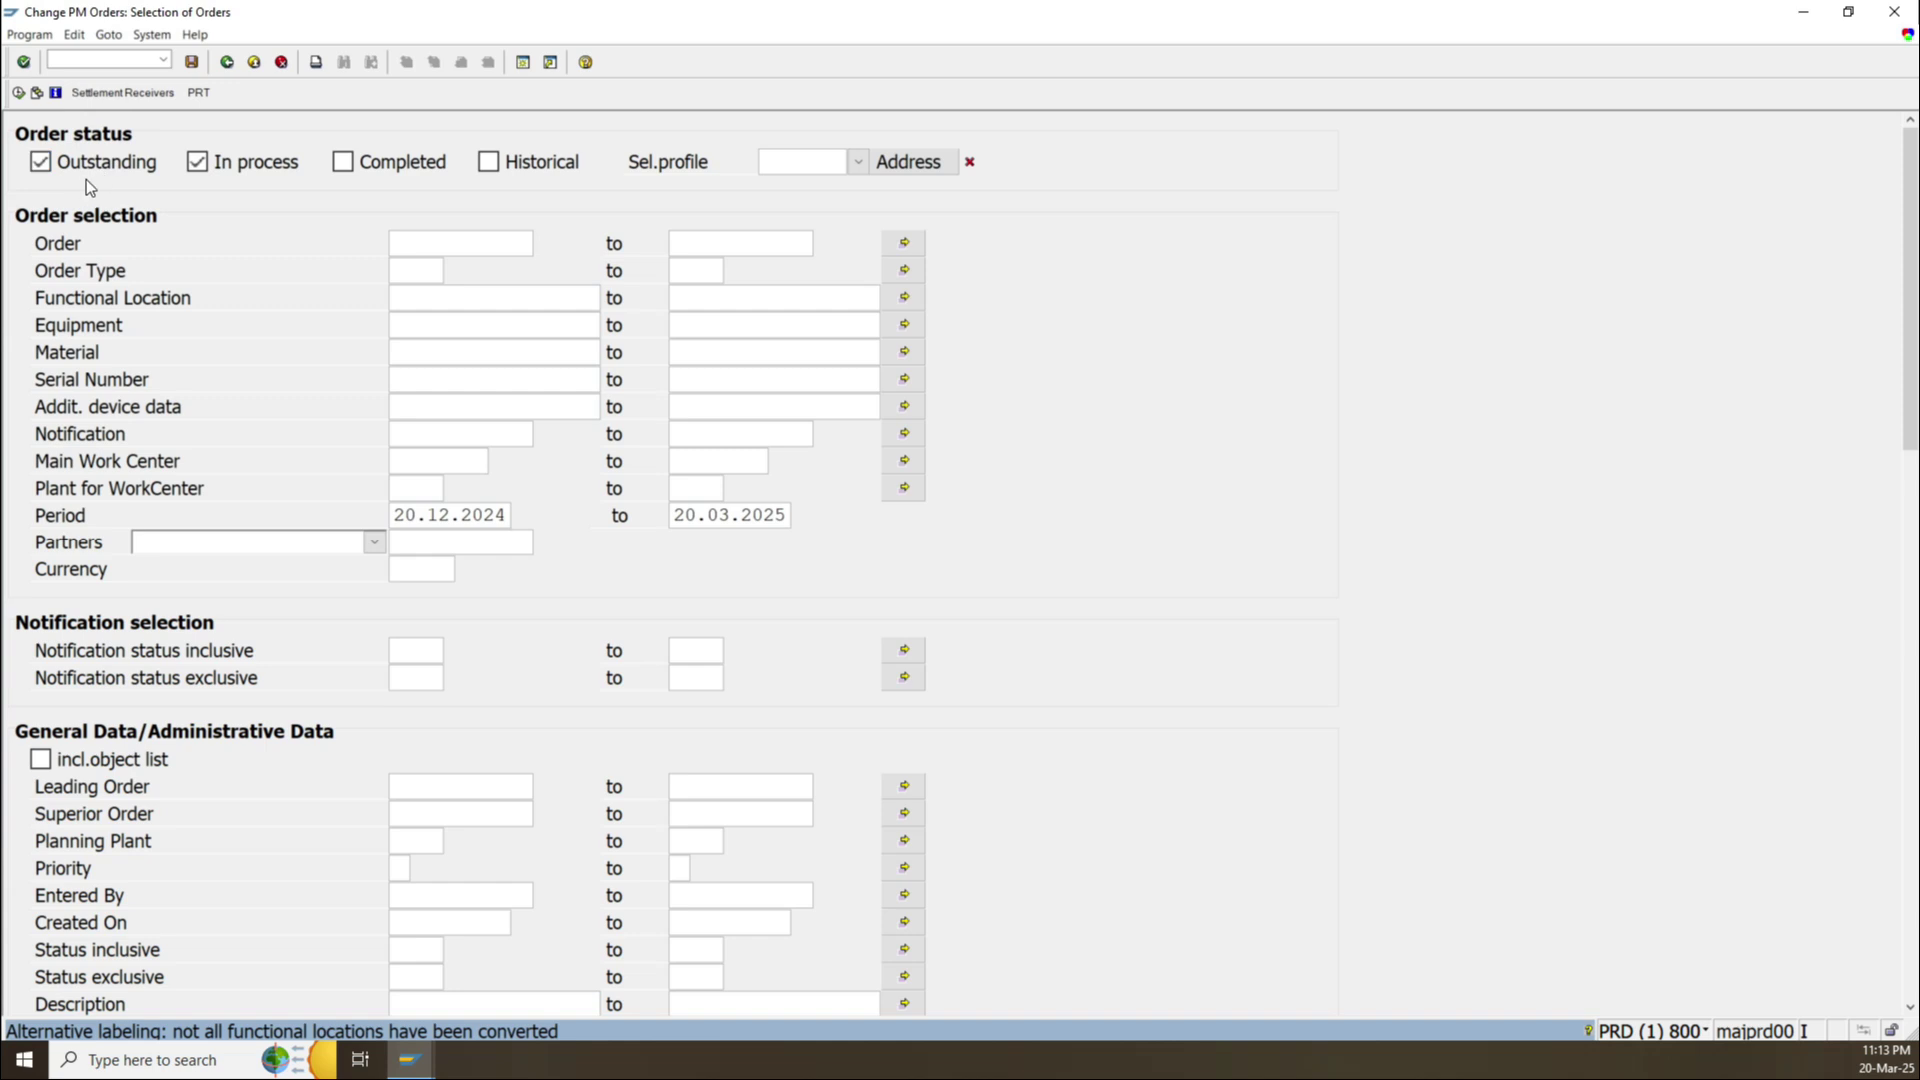
Tick the Completed and Historical order status checkboxes.
click(348, 166)
click(506, 172)
click(489, 164)
Clear the test values from the lower and upper Order number fields.
click(460, 241)
click(694, 248)
click(456, 248)
text(1)
click(686, 243)
text(10)
key(BackSpace)
click(441, 243)
key(BackSpace)
click(905, 244)
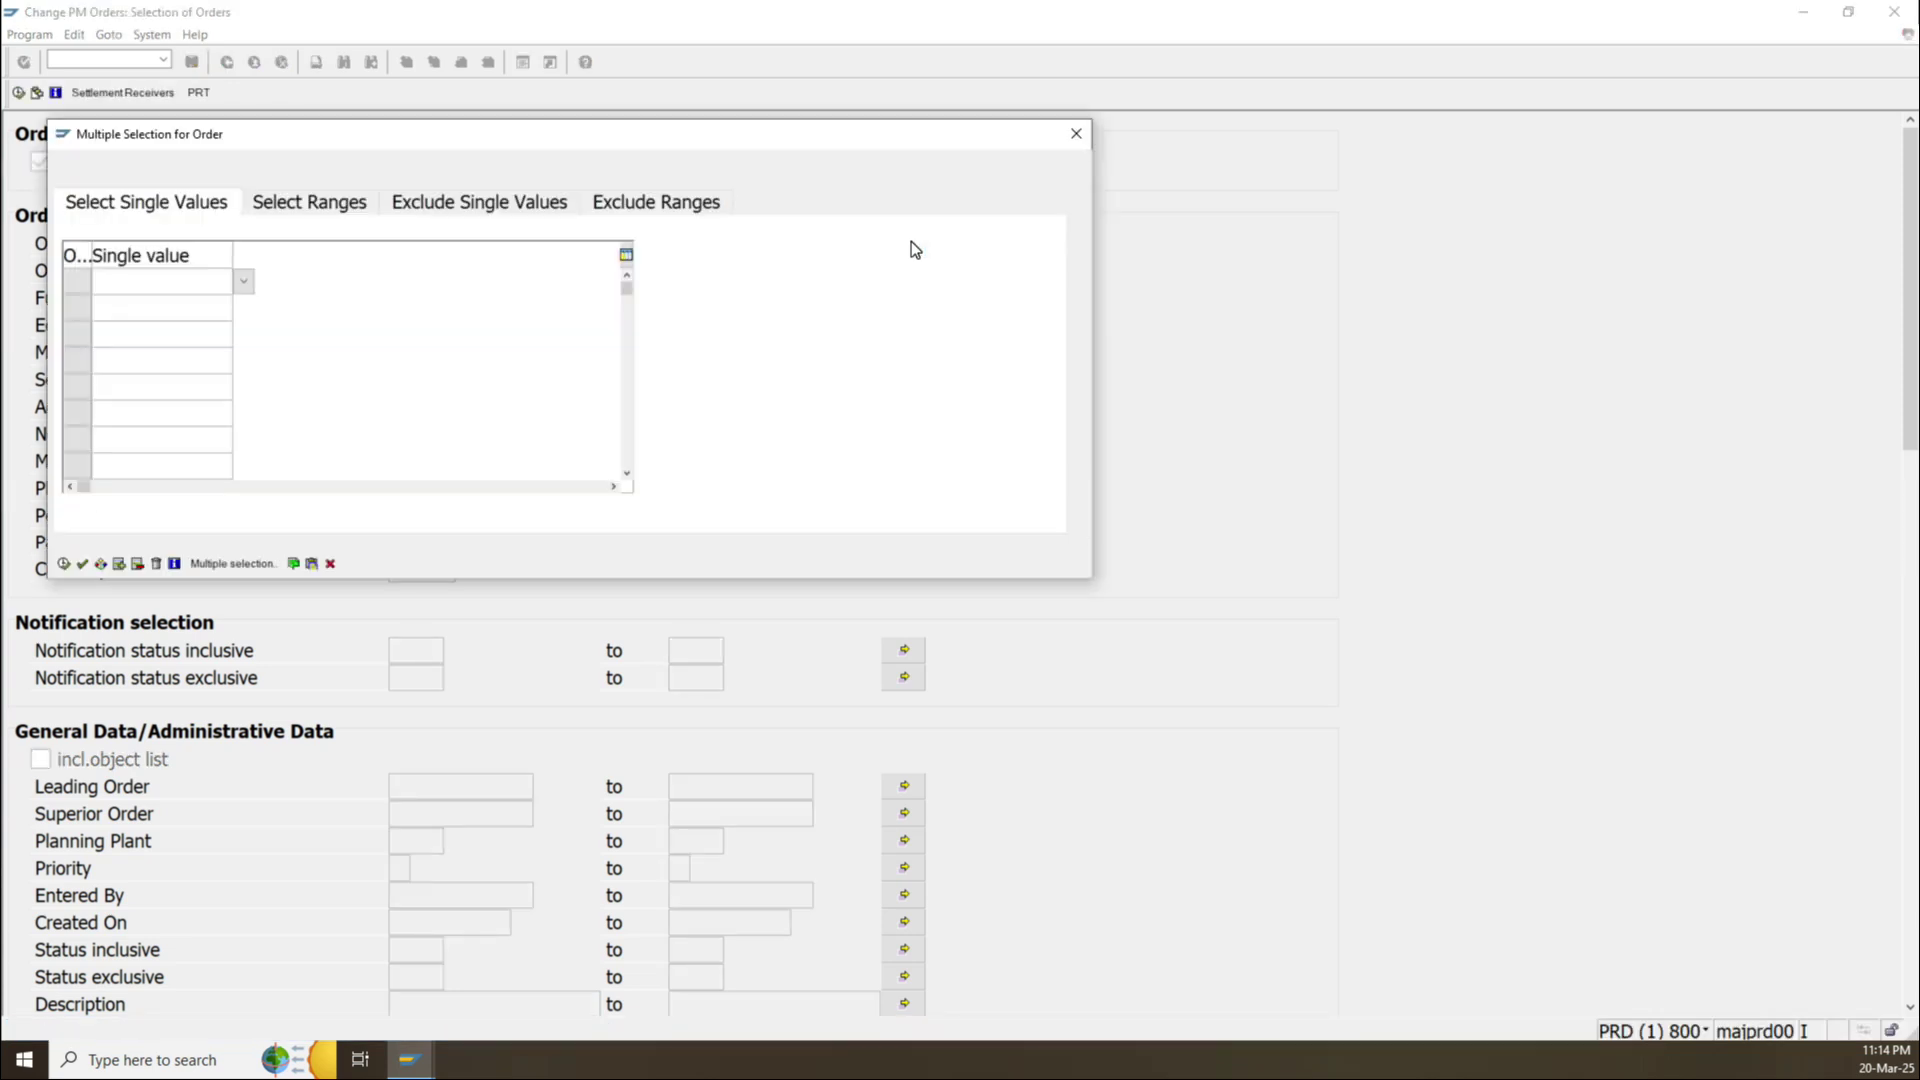
click(202, 309)
click(202, 336)
click(206, 364)
click(206, 392)
click(185, 289)
click(186, 307)
click(191, 403)
click(162, 288)
click(187, 308)
click(193, 355)
click(194, 328)
click(1073, 133)
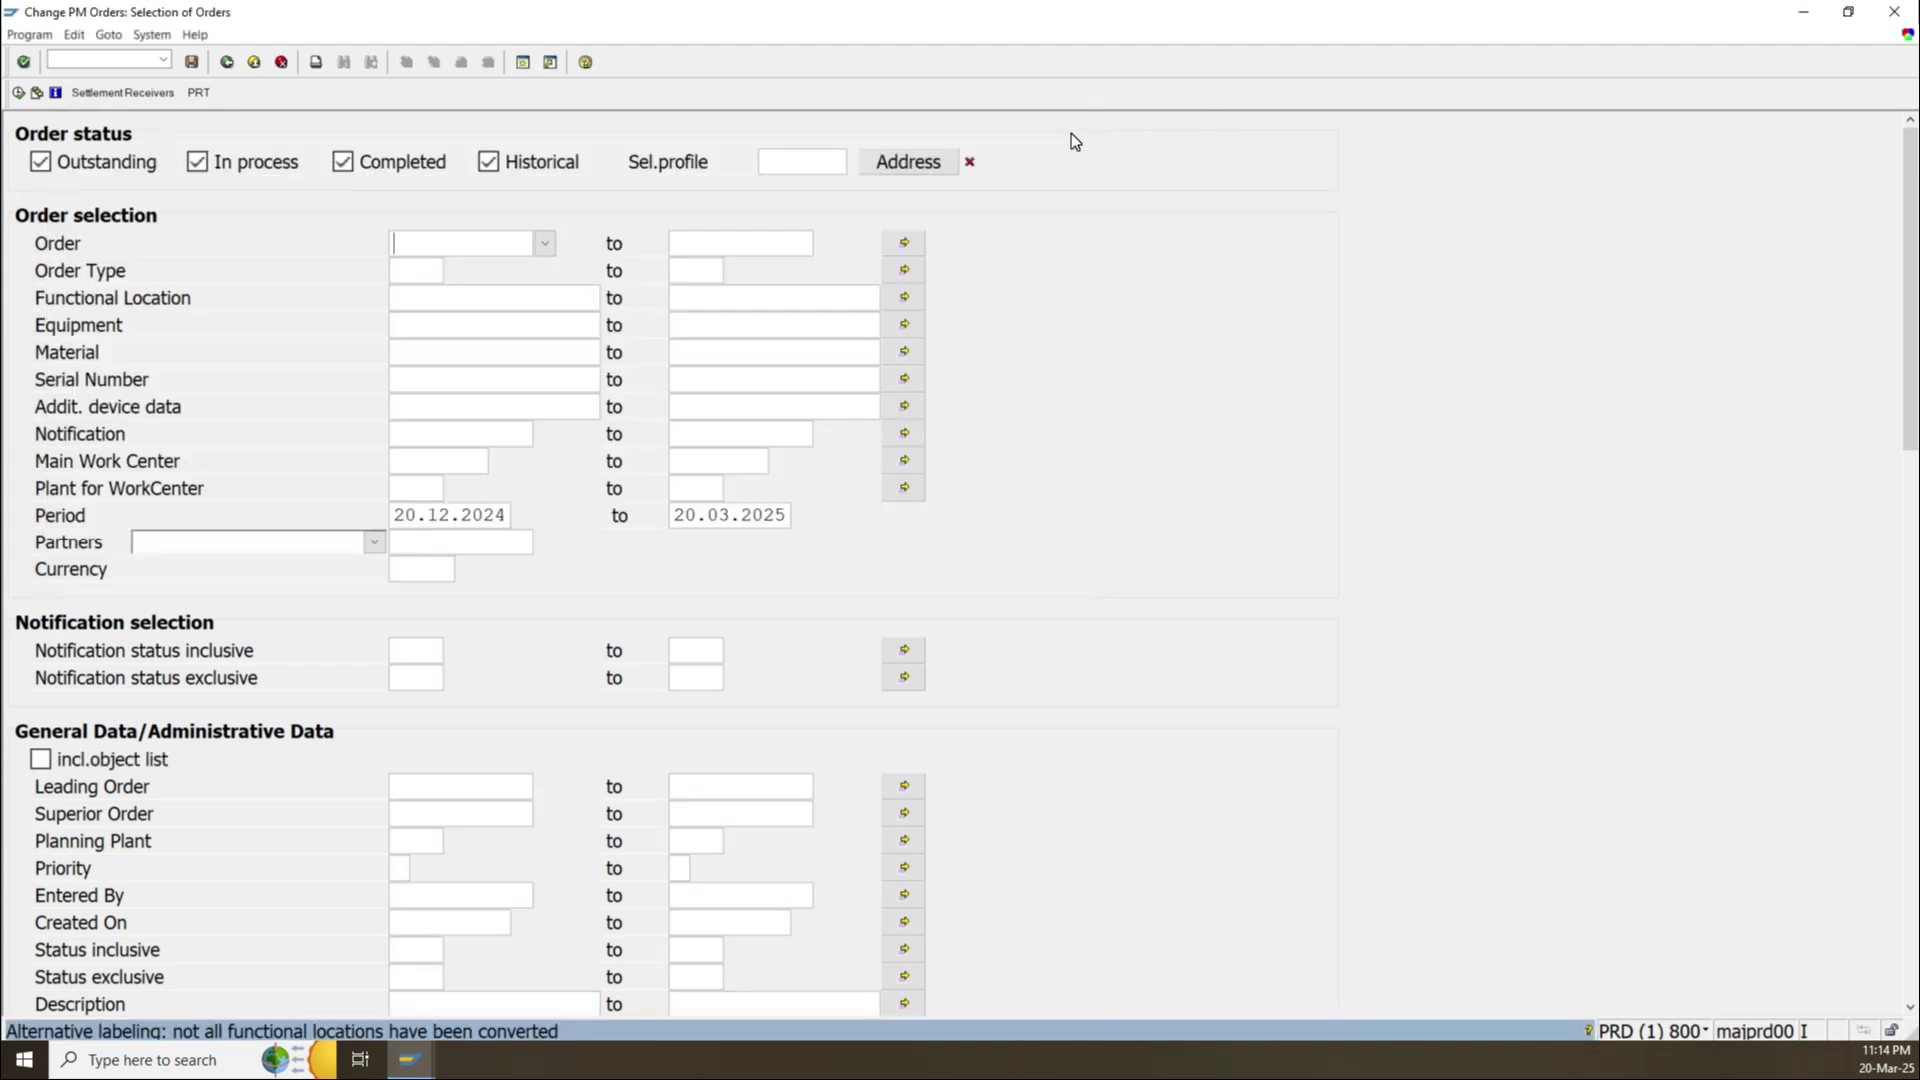
Enter Majmelec in the Main Work Center field of the selection screen.
click(457, 306)
click(820, 298)
click(471, 332)
click(455, 356)
click(472, 442)
click(770, 442)
click(437, 463)
text(Majmelec)
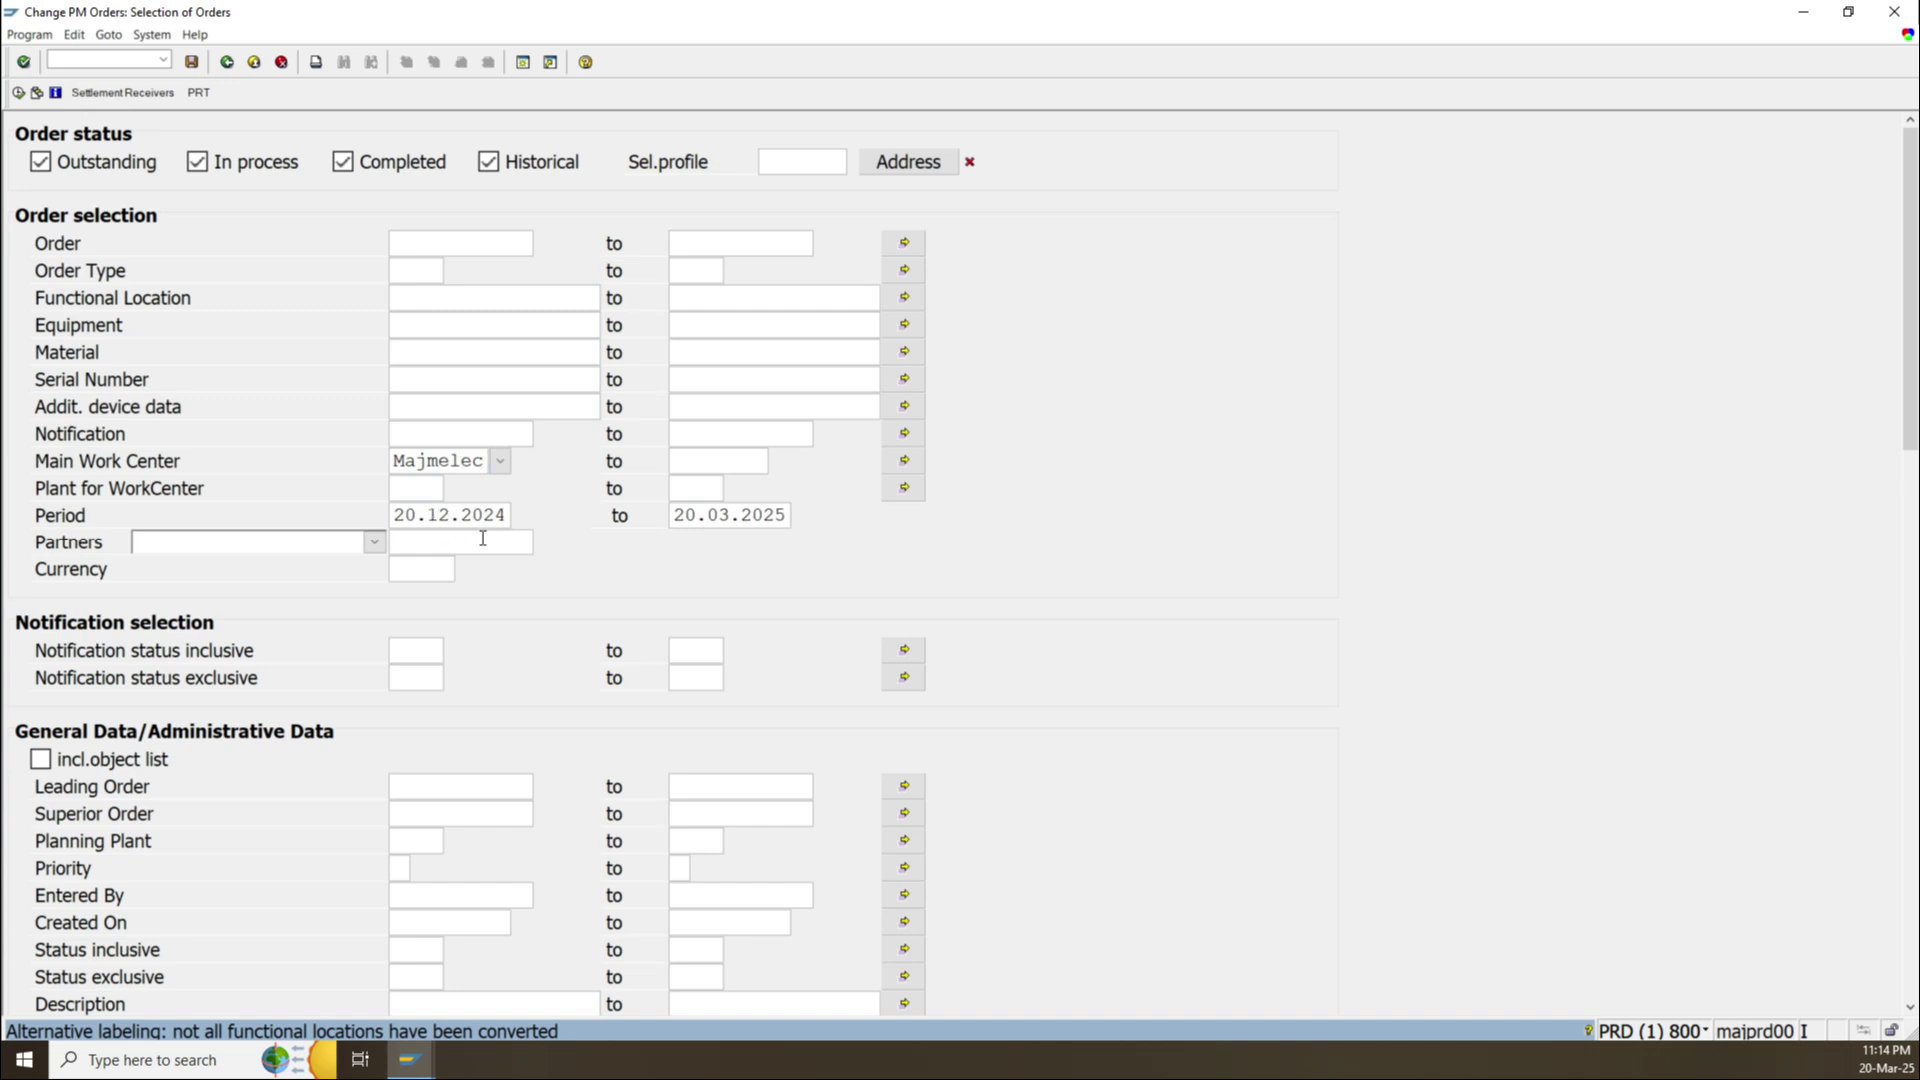
Change the Period start date to 01.03.2025.
double_click(418, 513)
text(01)
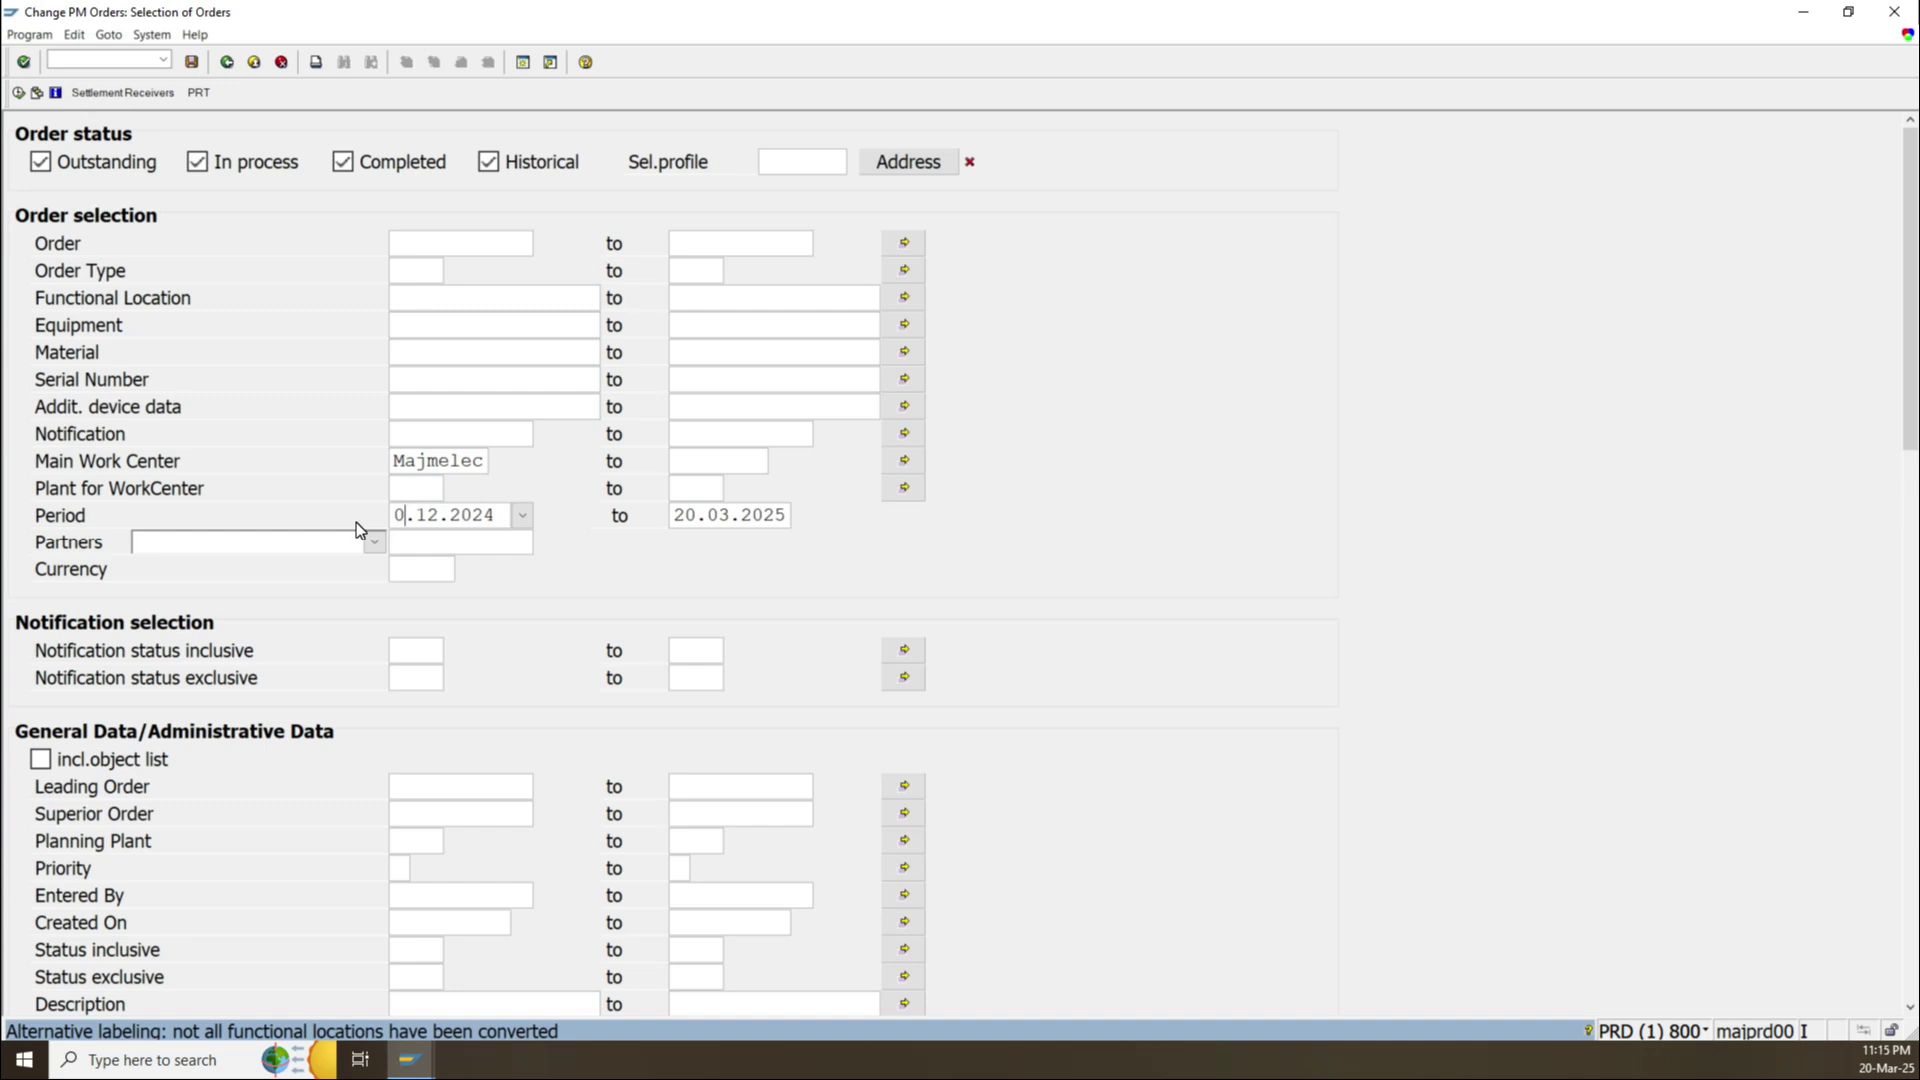
drag(453, 513, 428, 513)
text(03)
drag(496, 514, 518, 530)
text(5)
Change the Period end date to 30.06.2025 and recheck the start date.
drag(694, 515, 633, 511)
text(31)
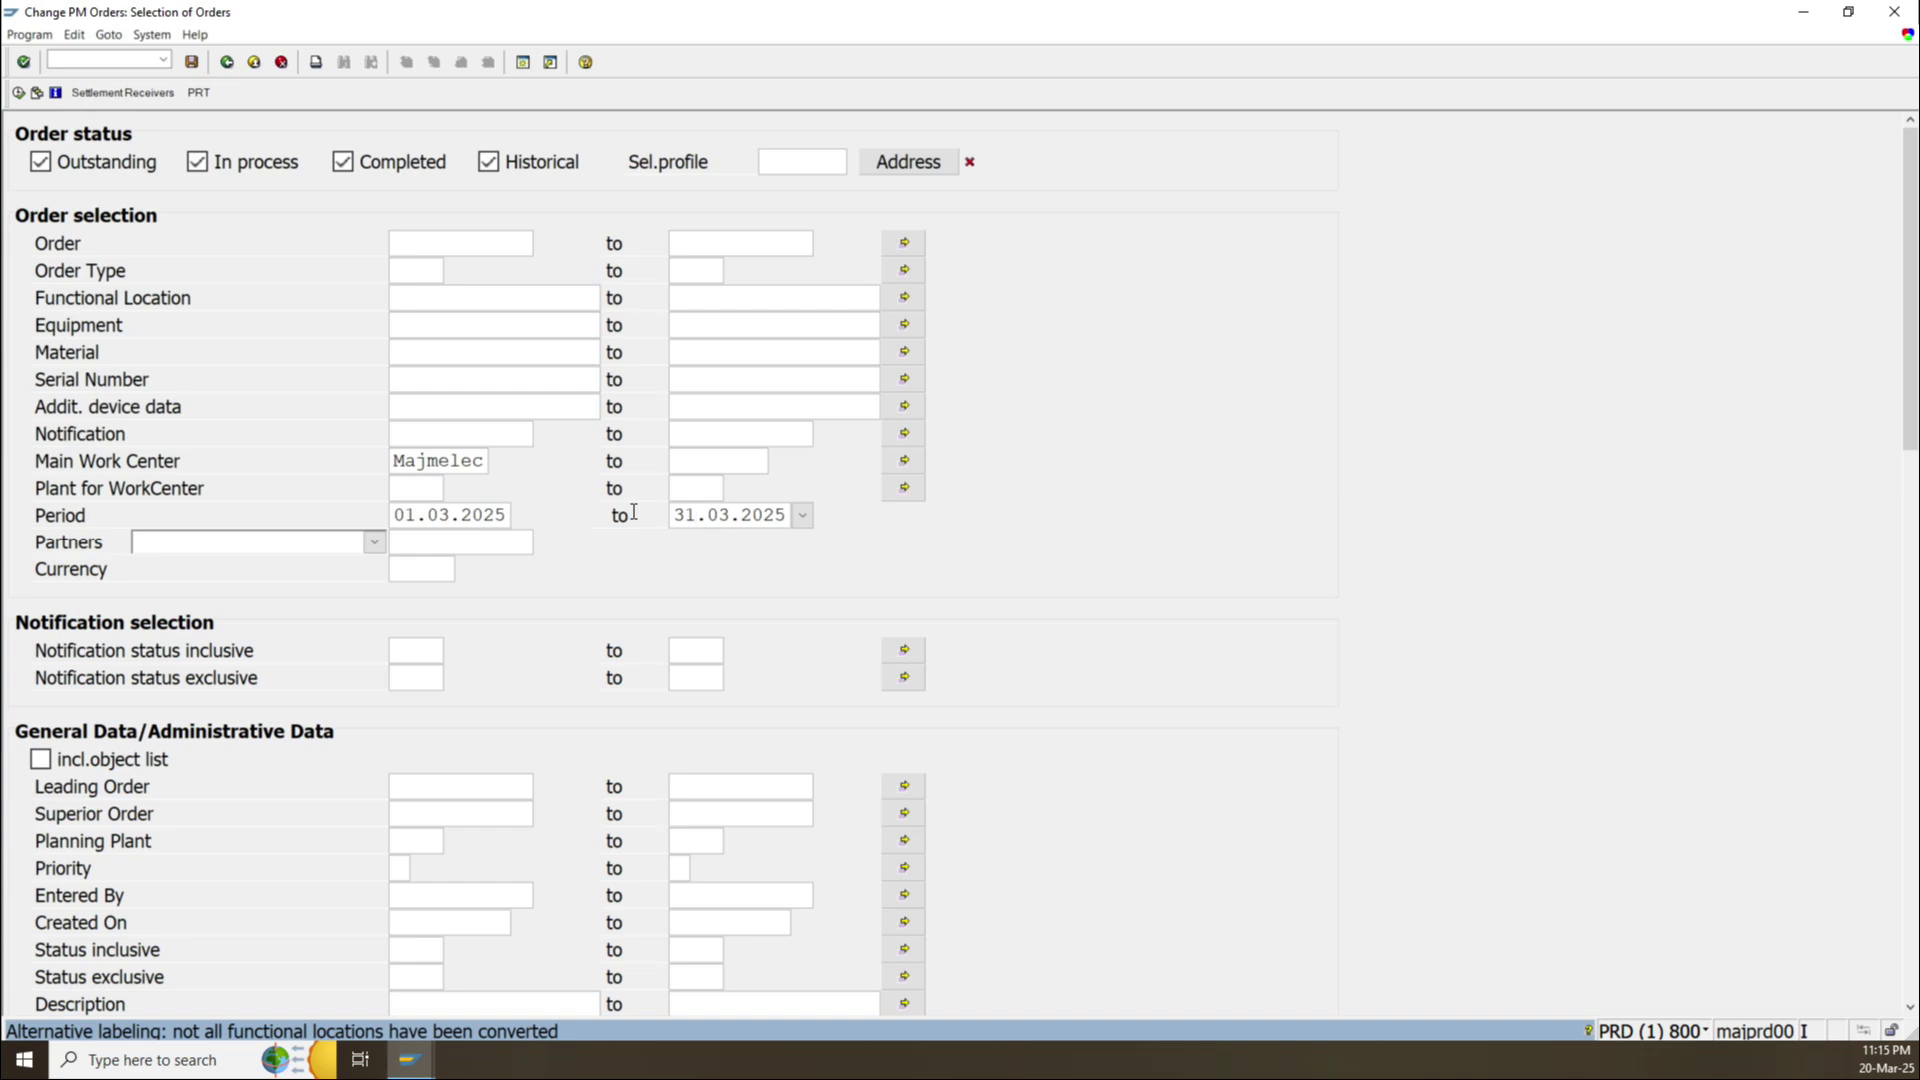
drag(731, 515, 708, 515)
text(06)
click(782, 519)
drag(507, 515, 375, 510)
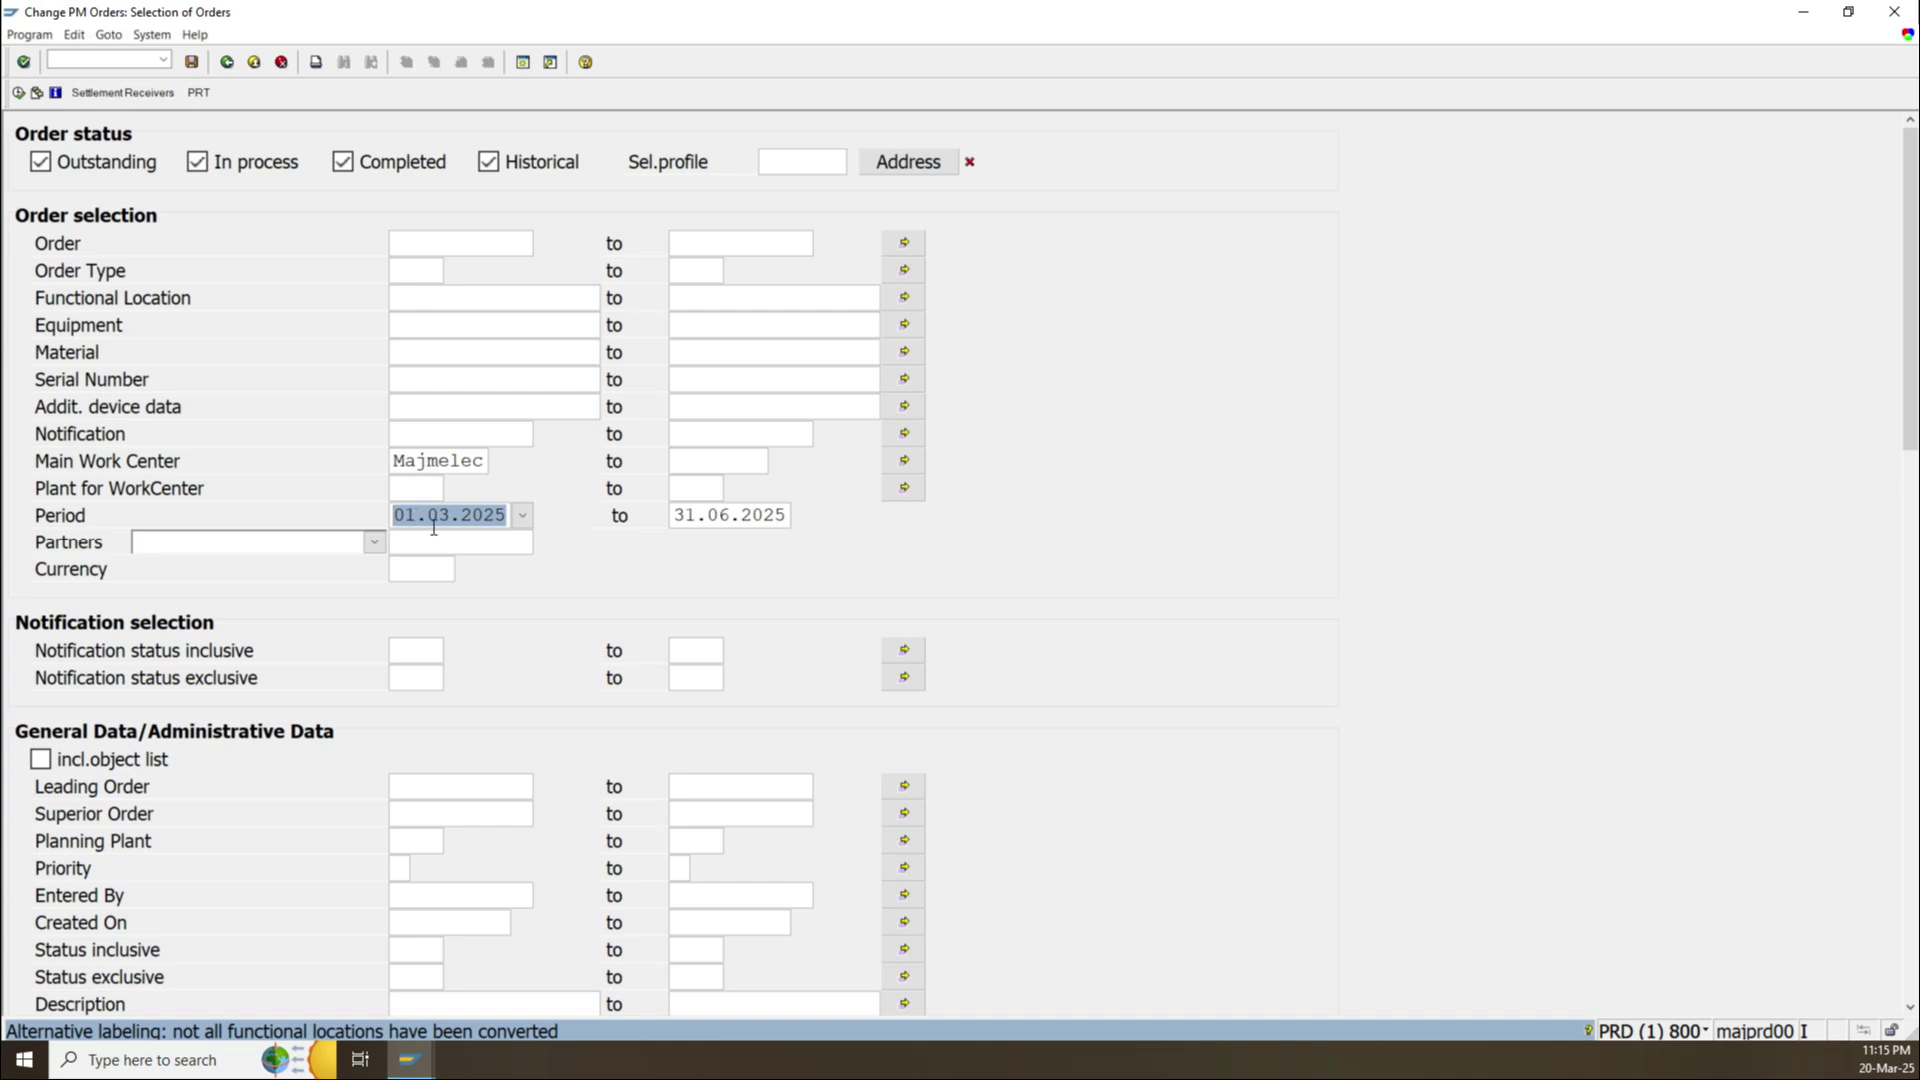
mouse_move(429, 514)
mouse_down()
mouse_move(386, 515)
mouse_move(462, 515)
mouse_up()
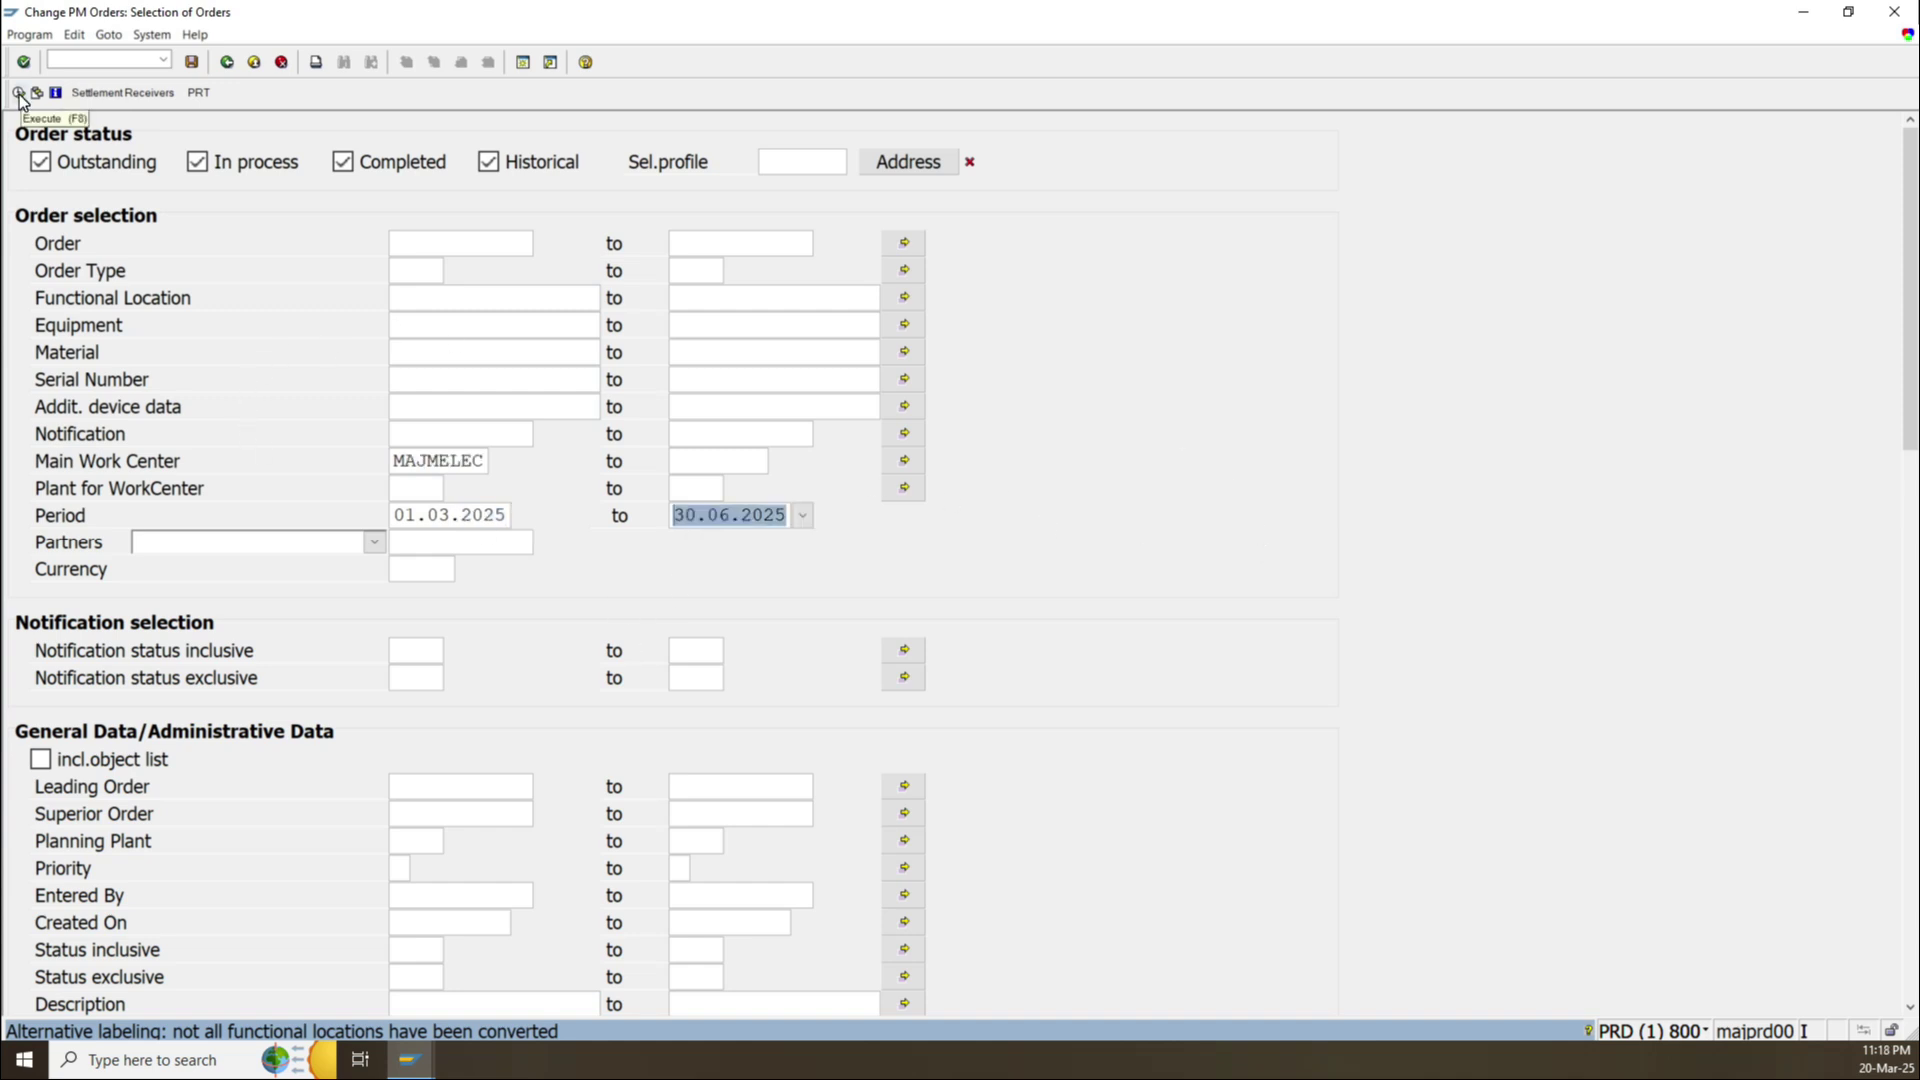
Execute the selection and review the Created On dates in the MAJMELEC order list.
click(19, 95)
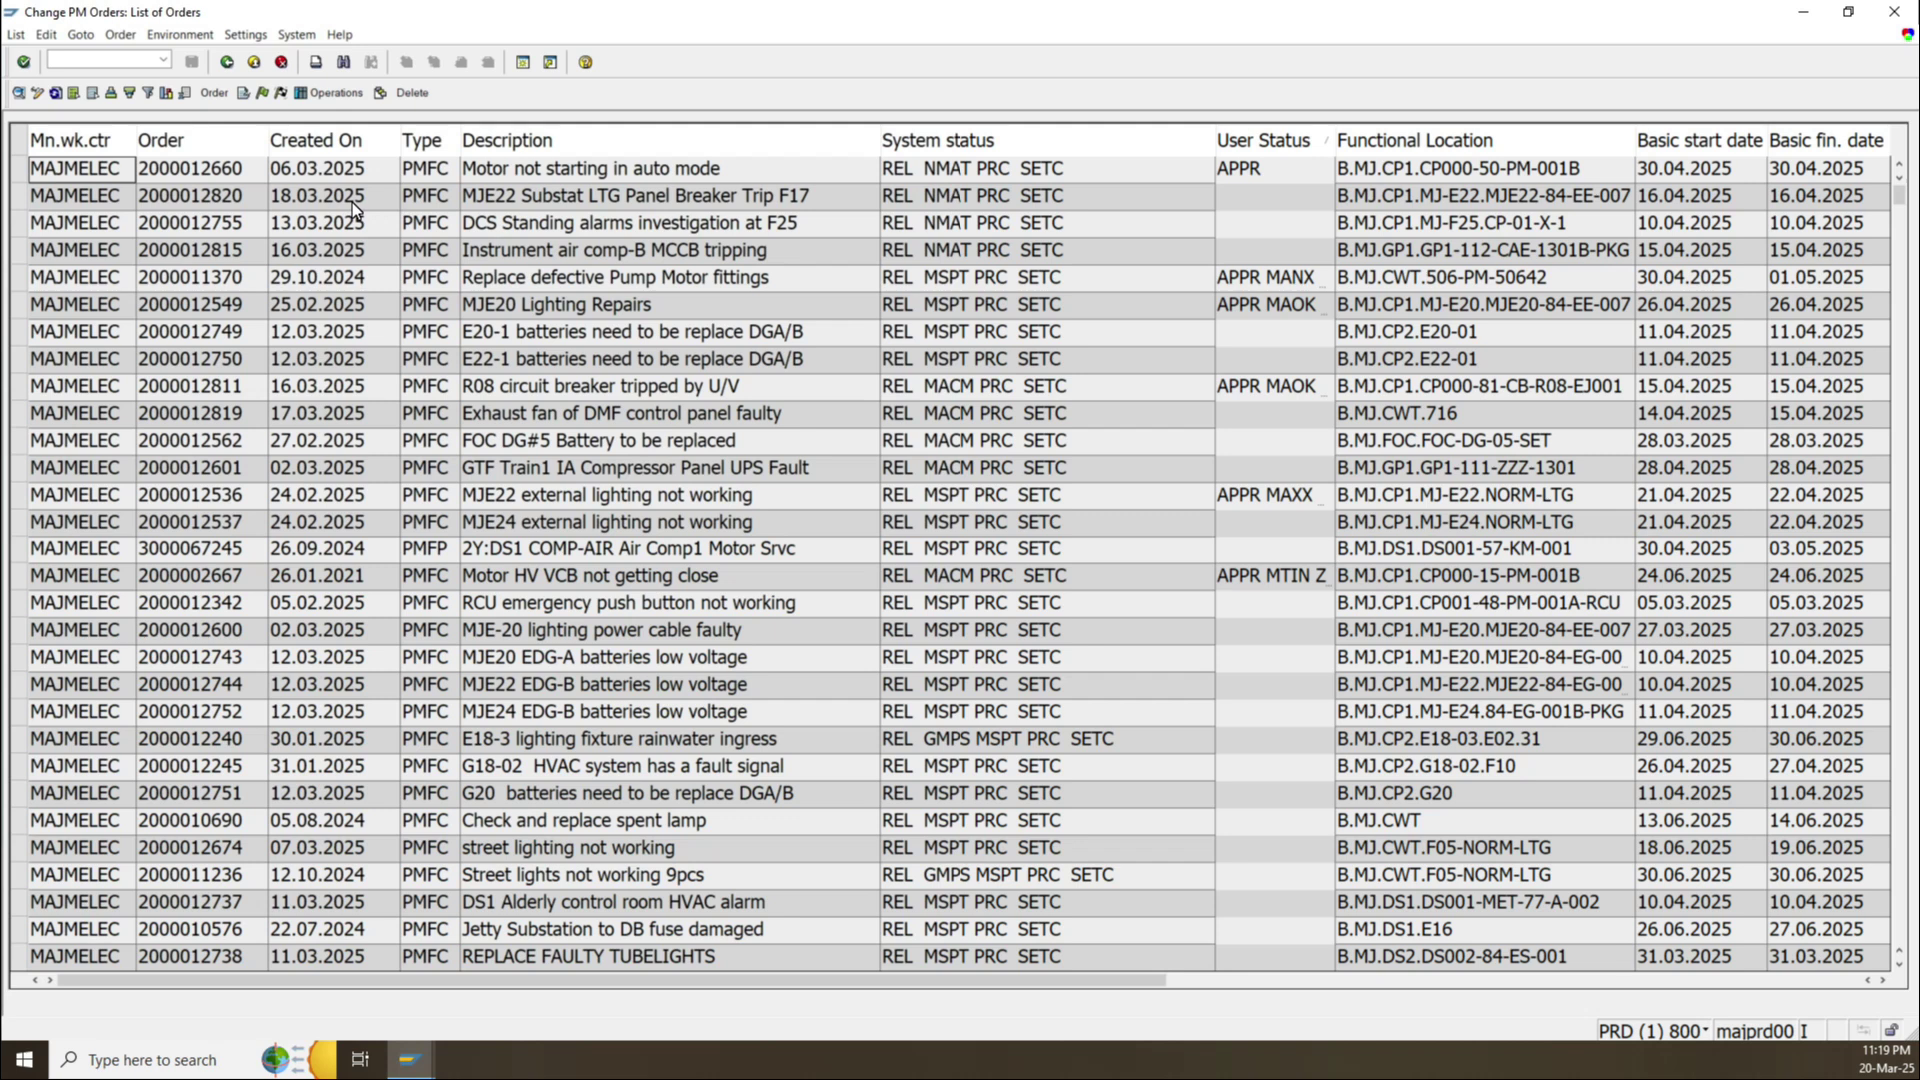
scroll(462, 440, down, 8)
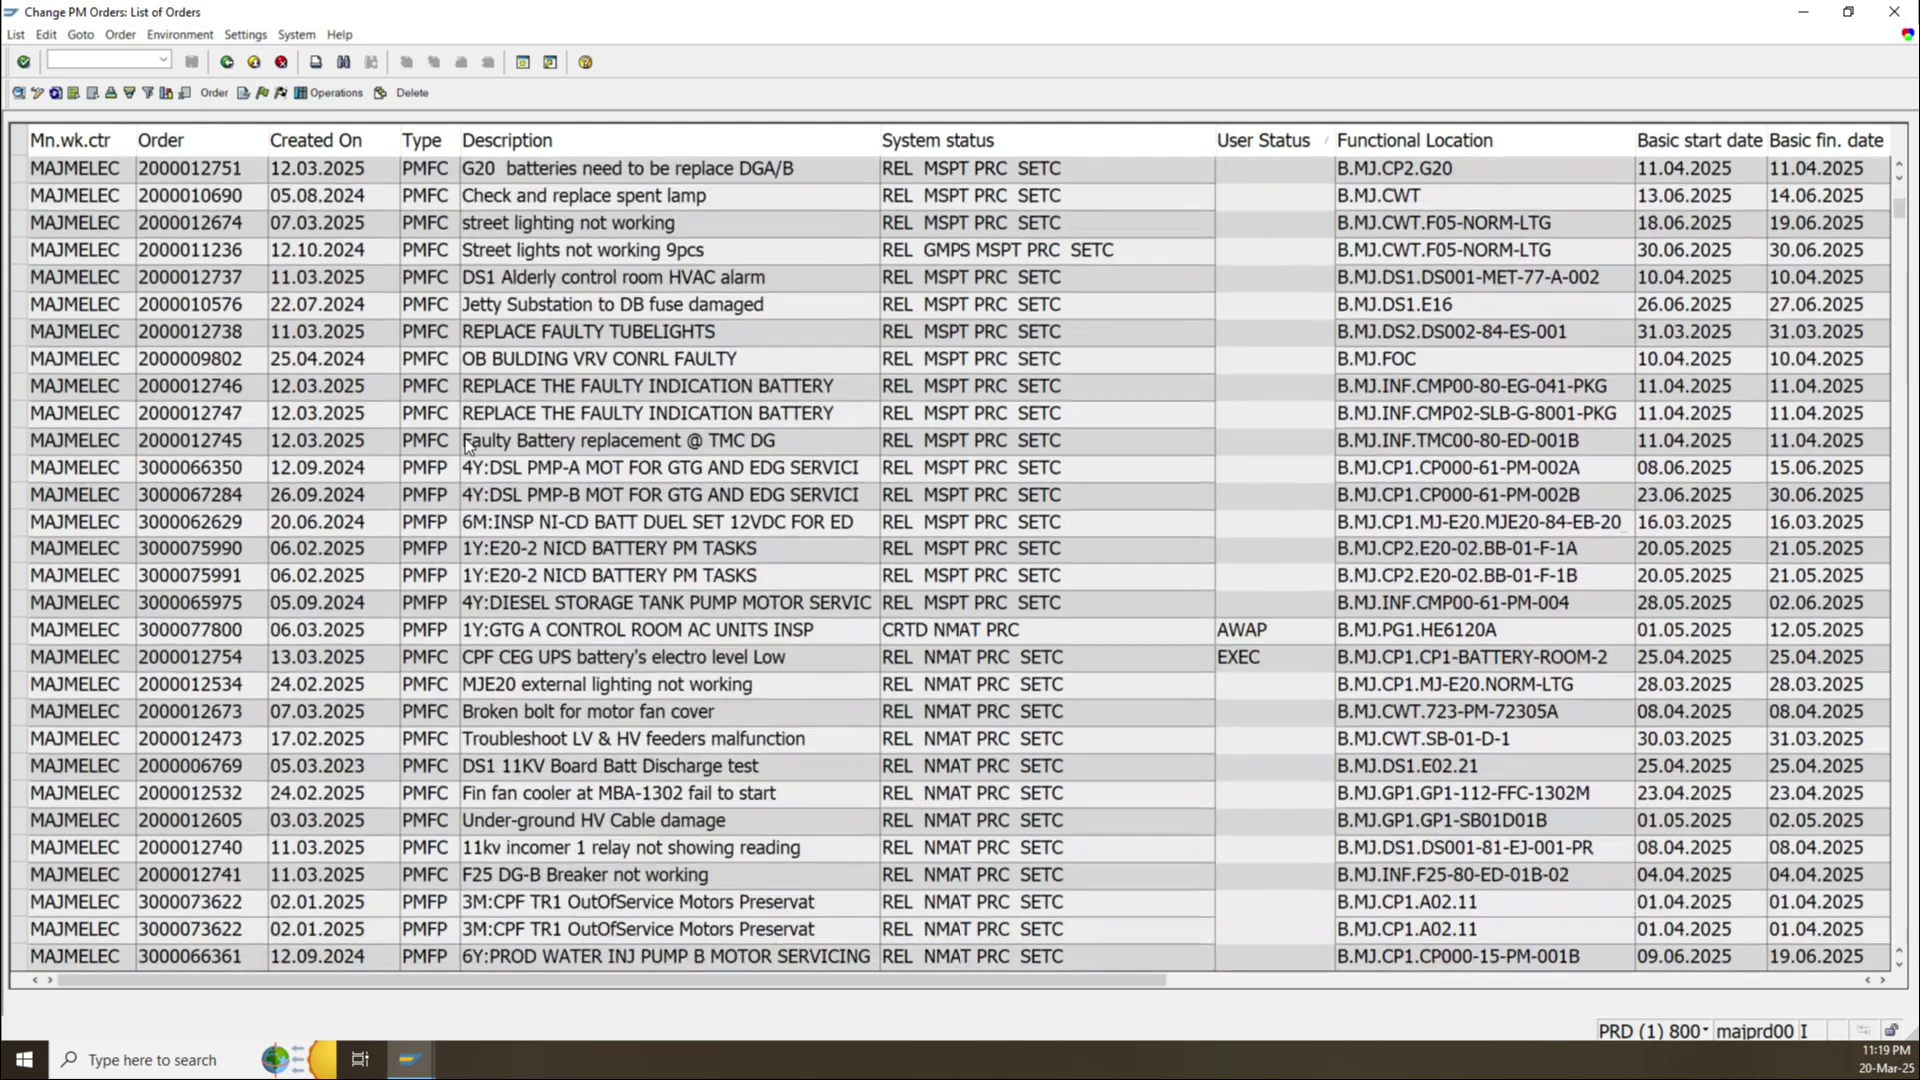
scroll(466, 440, down, 14)
scroll(470, 438, up, 15)
scroll(472, 437, up, 7)
click(370, 148)
click(357, 205)
click(369, 338)
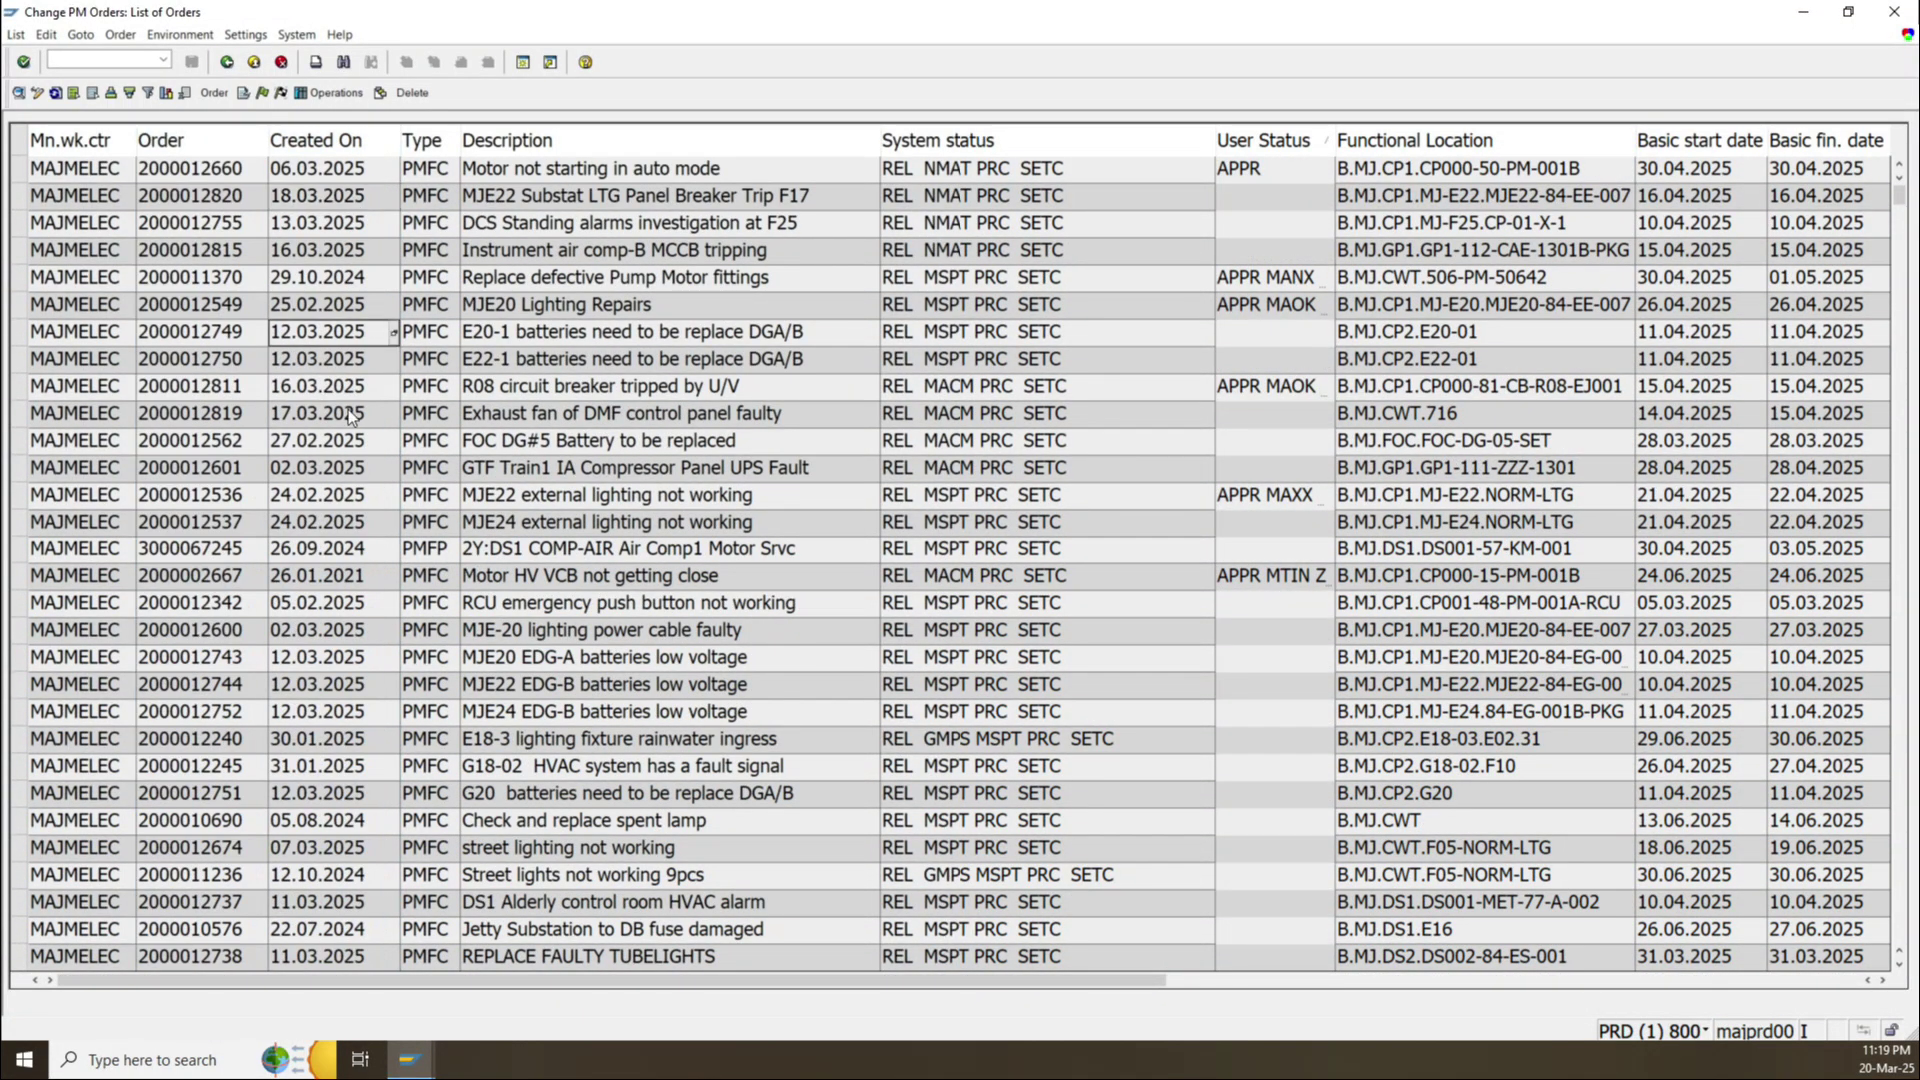
Review the Type, Description, status, location and basic date columns, then go back to the selection.
click(440, 140)
click(534, 140)
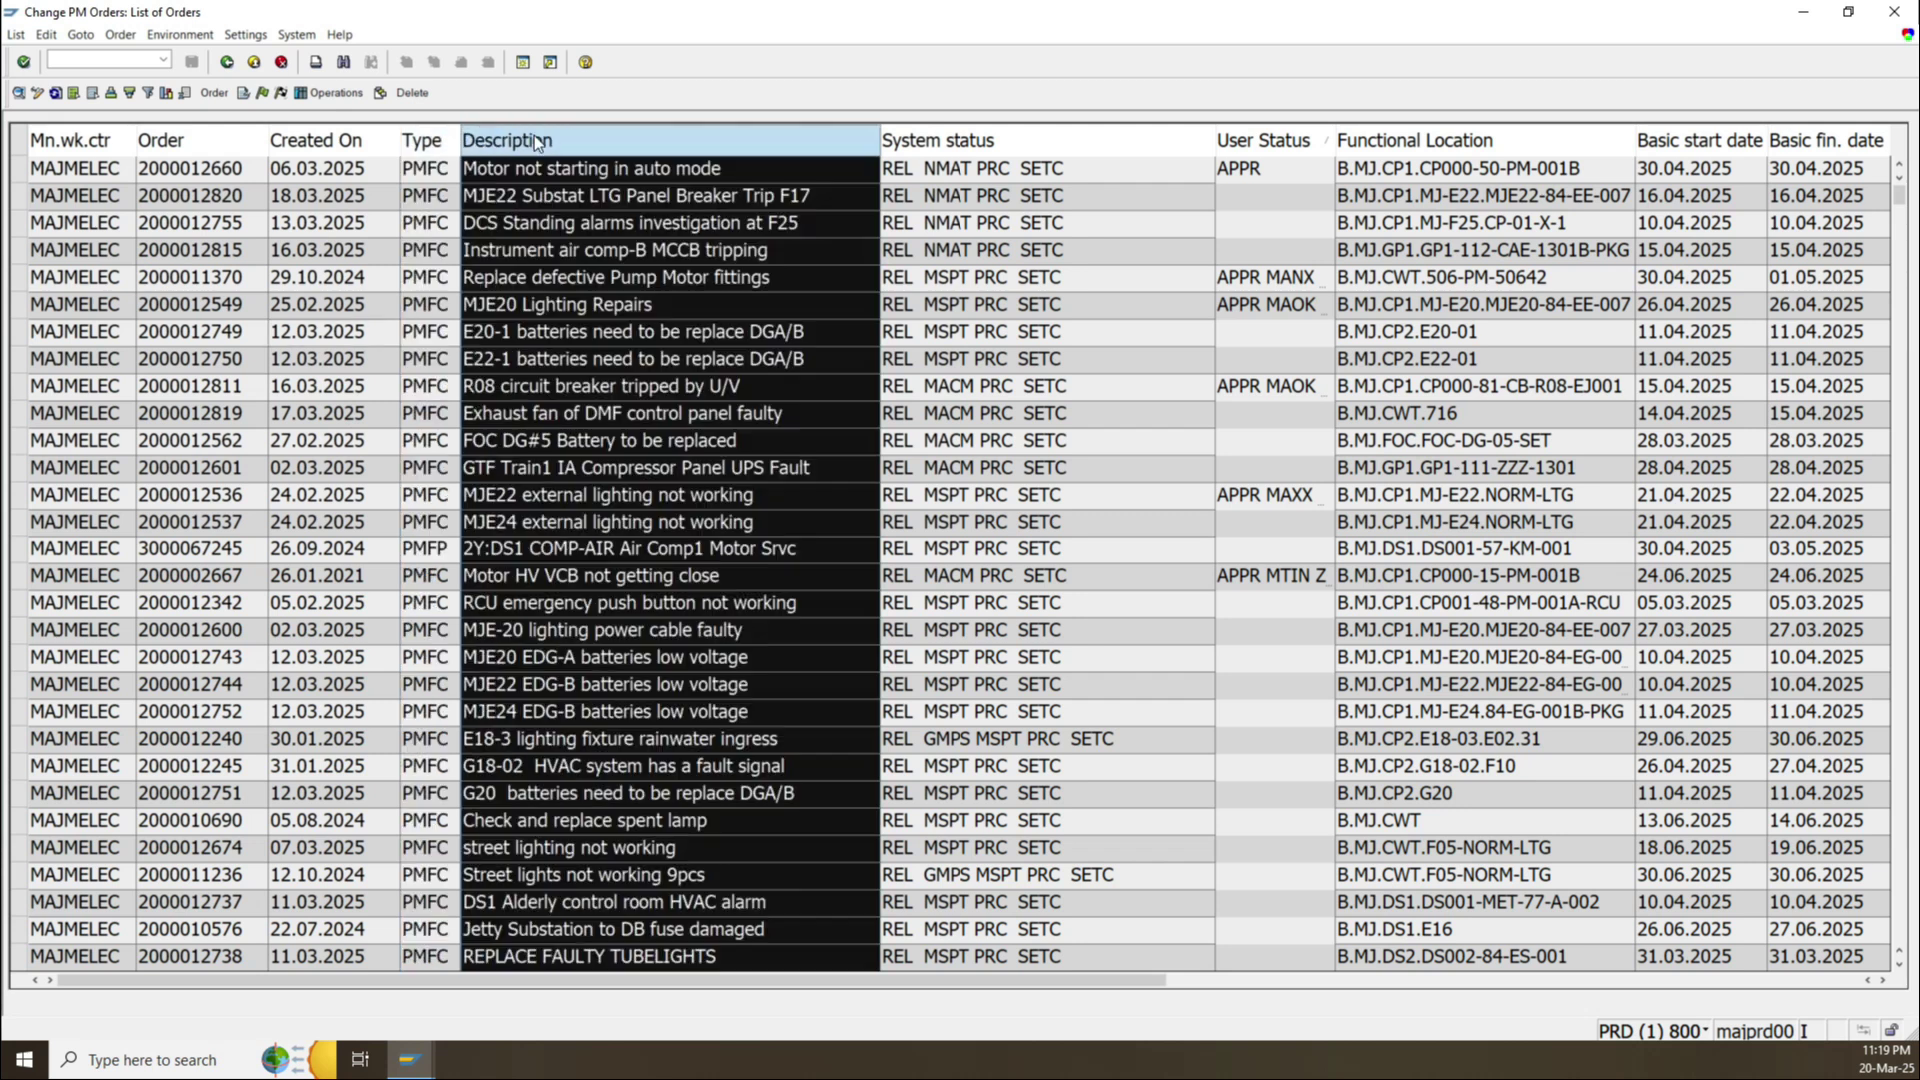
click(935, 143)
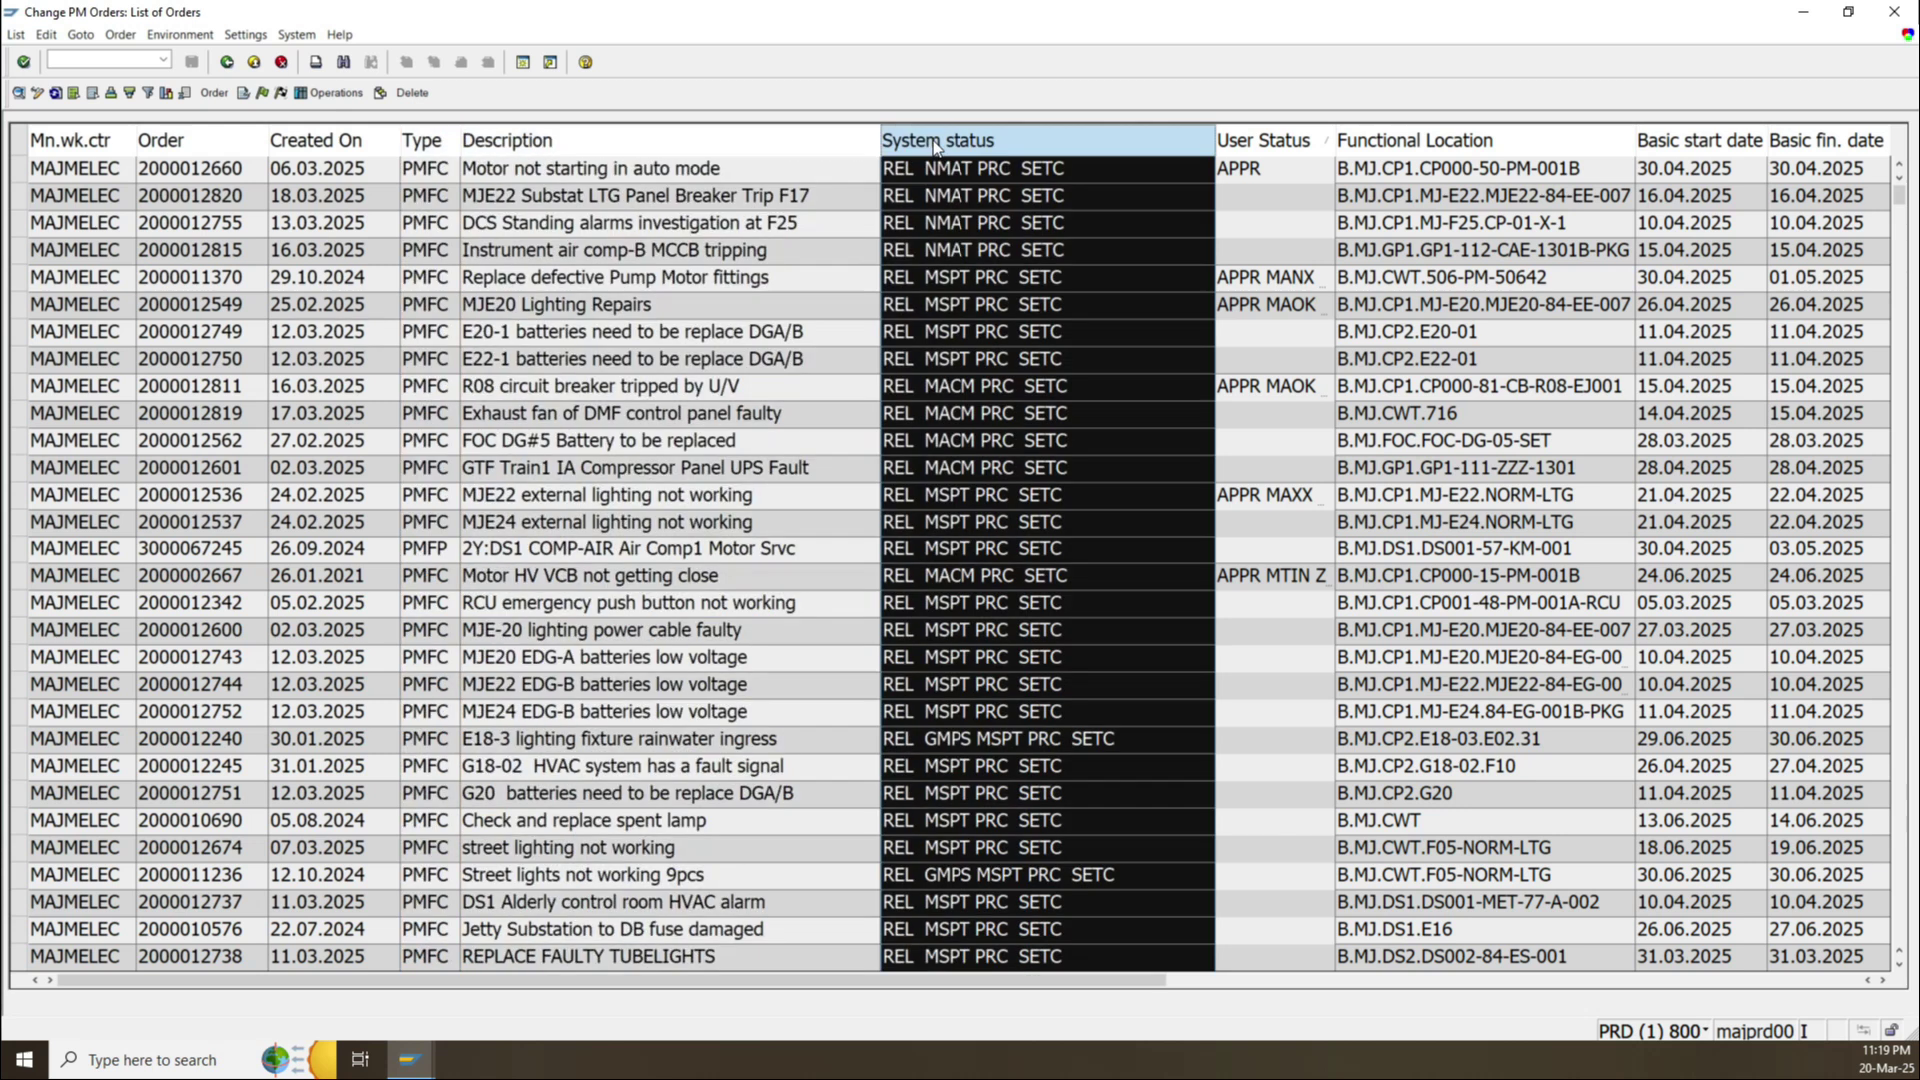
click(1250, 141)
click(1398, 141)
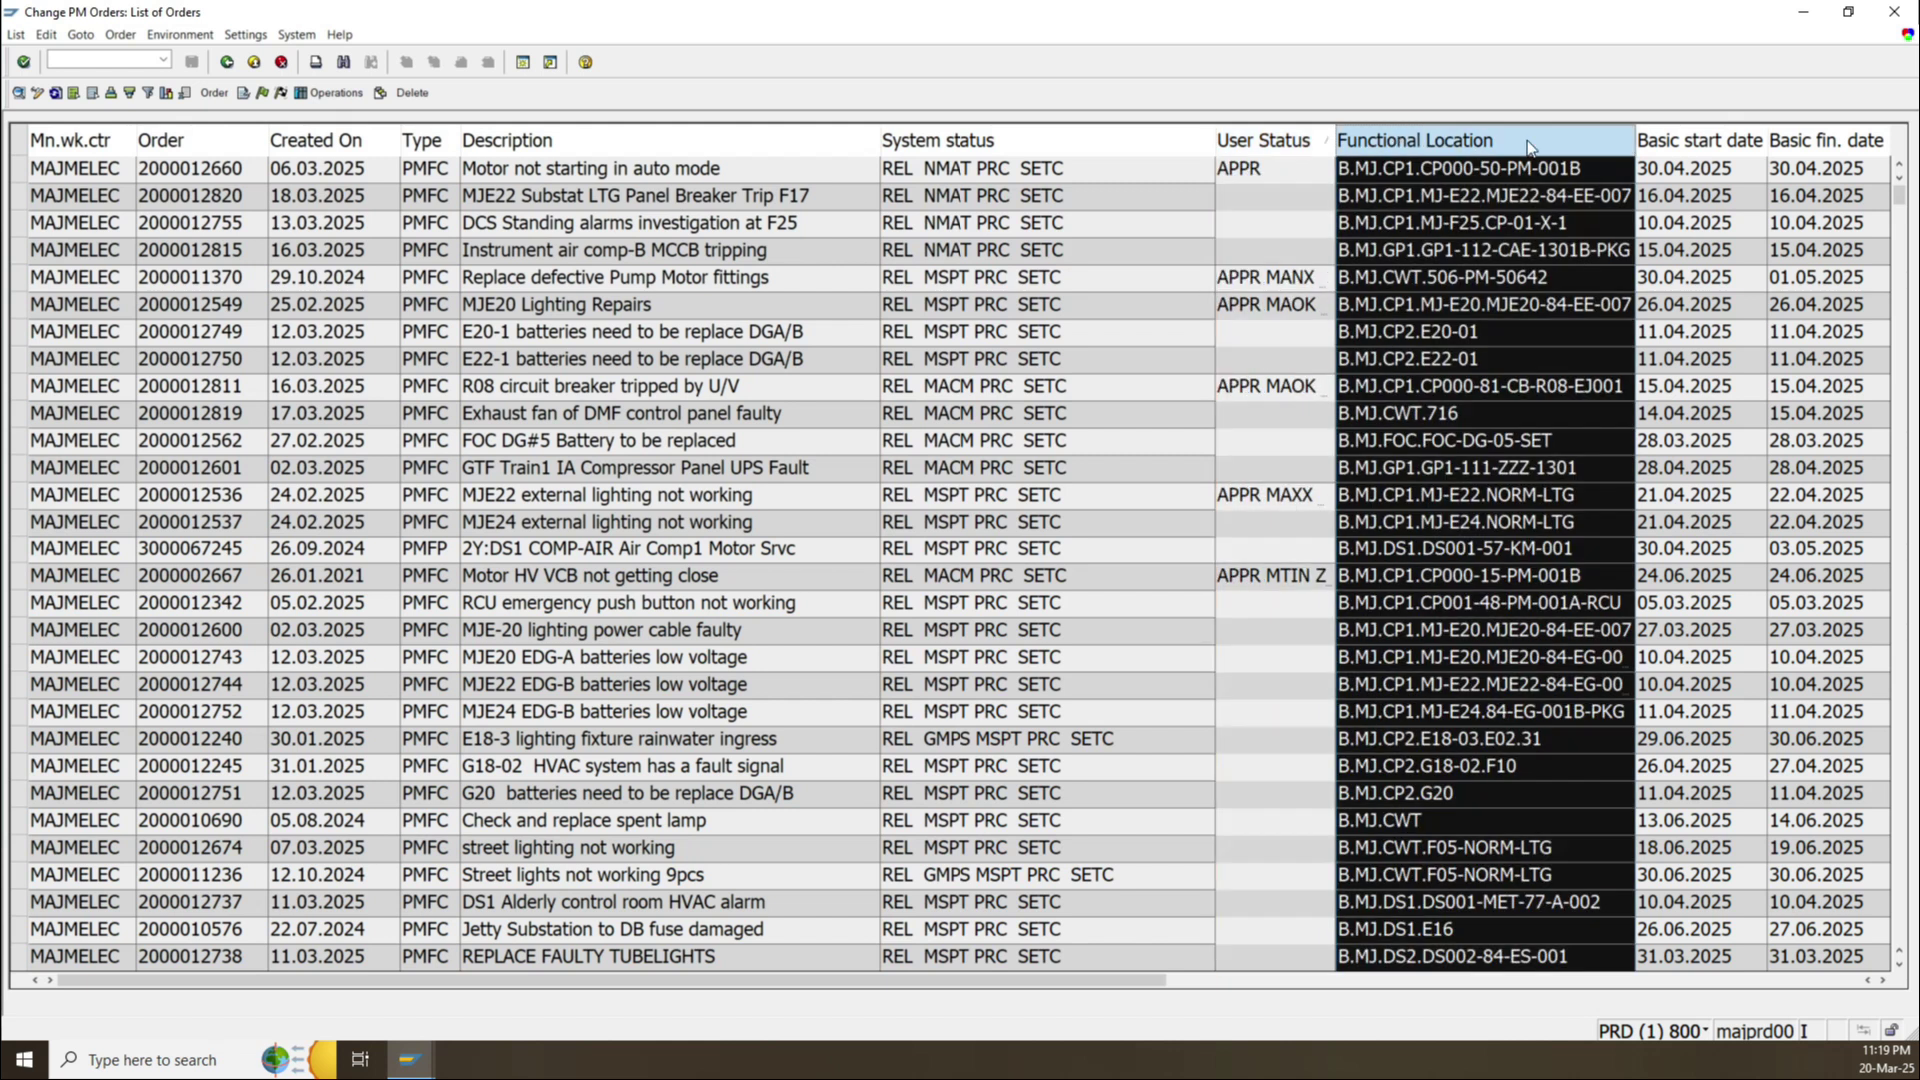
click(1697, 140)
click(1820, 140)
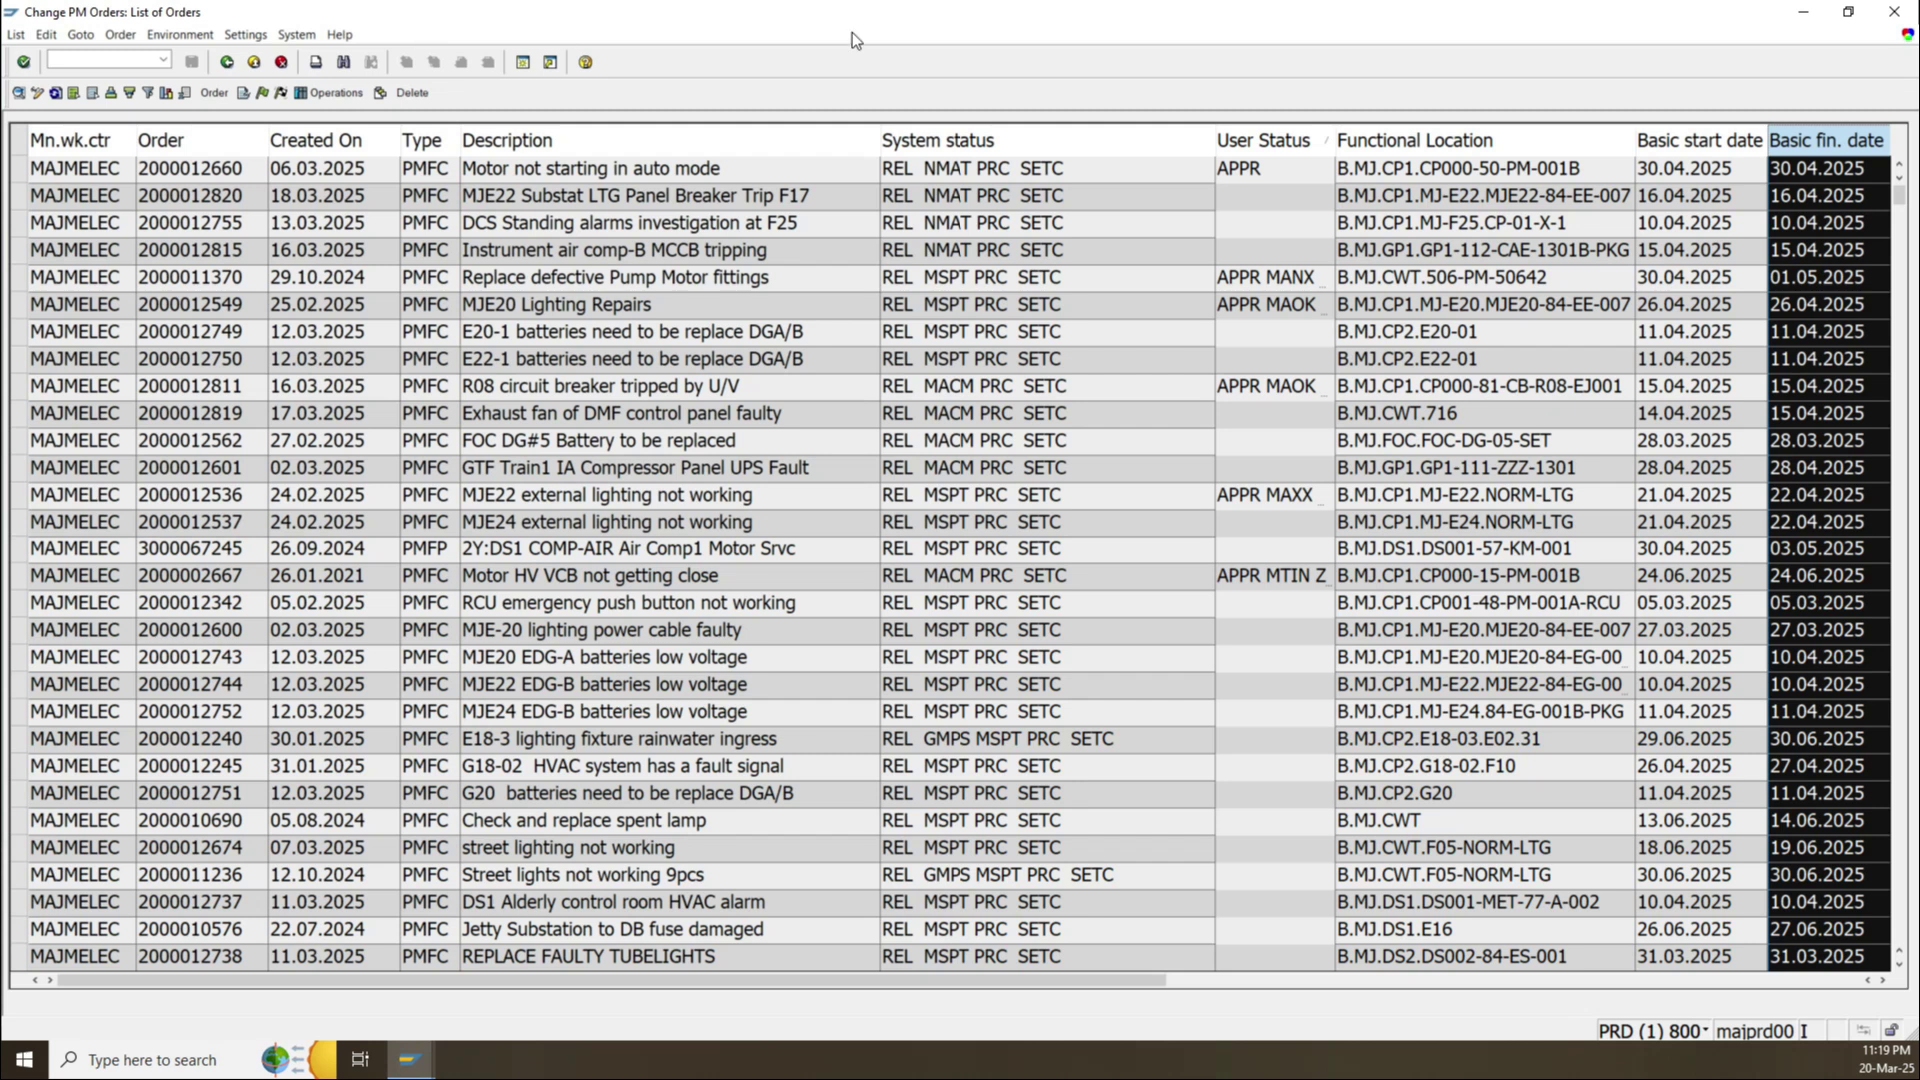
click(1700, 140)
click(1808, 142)
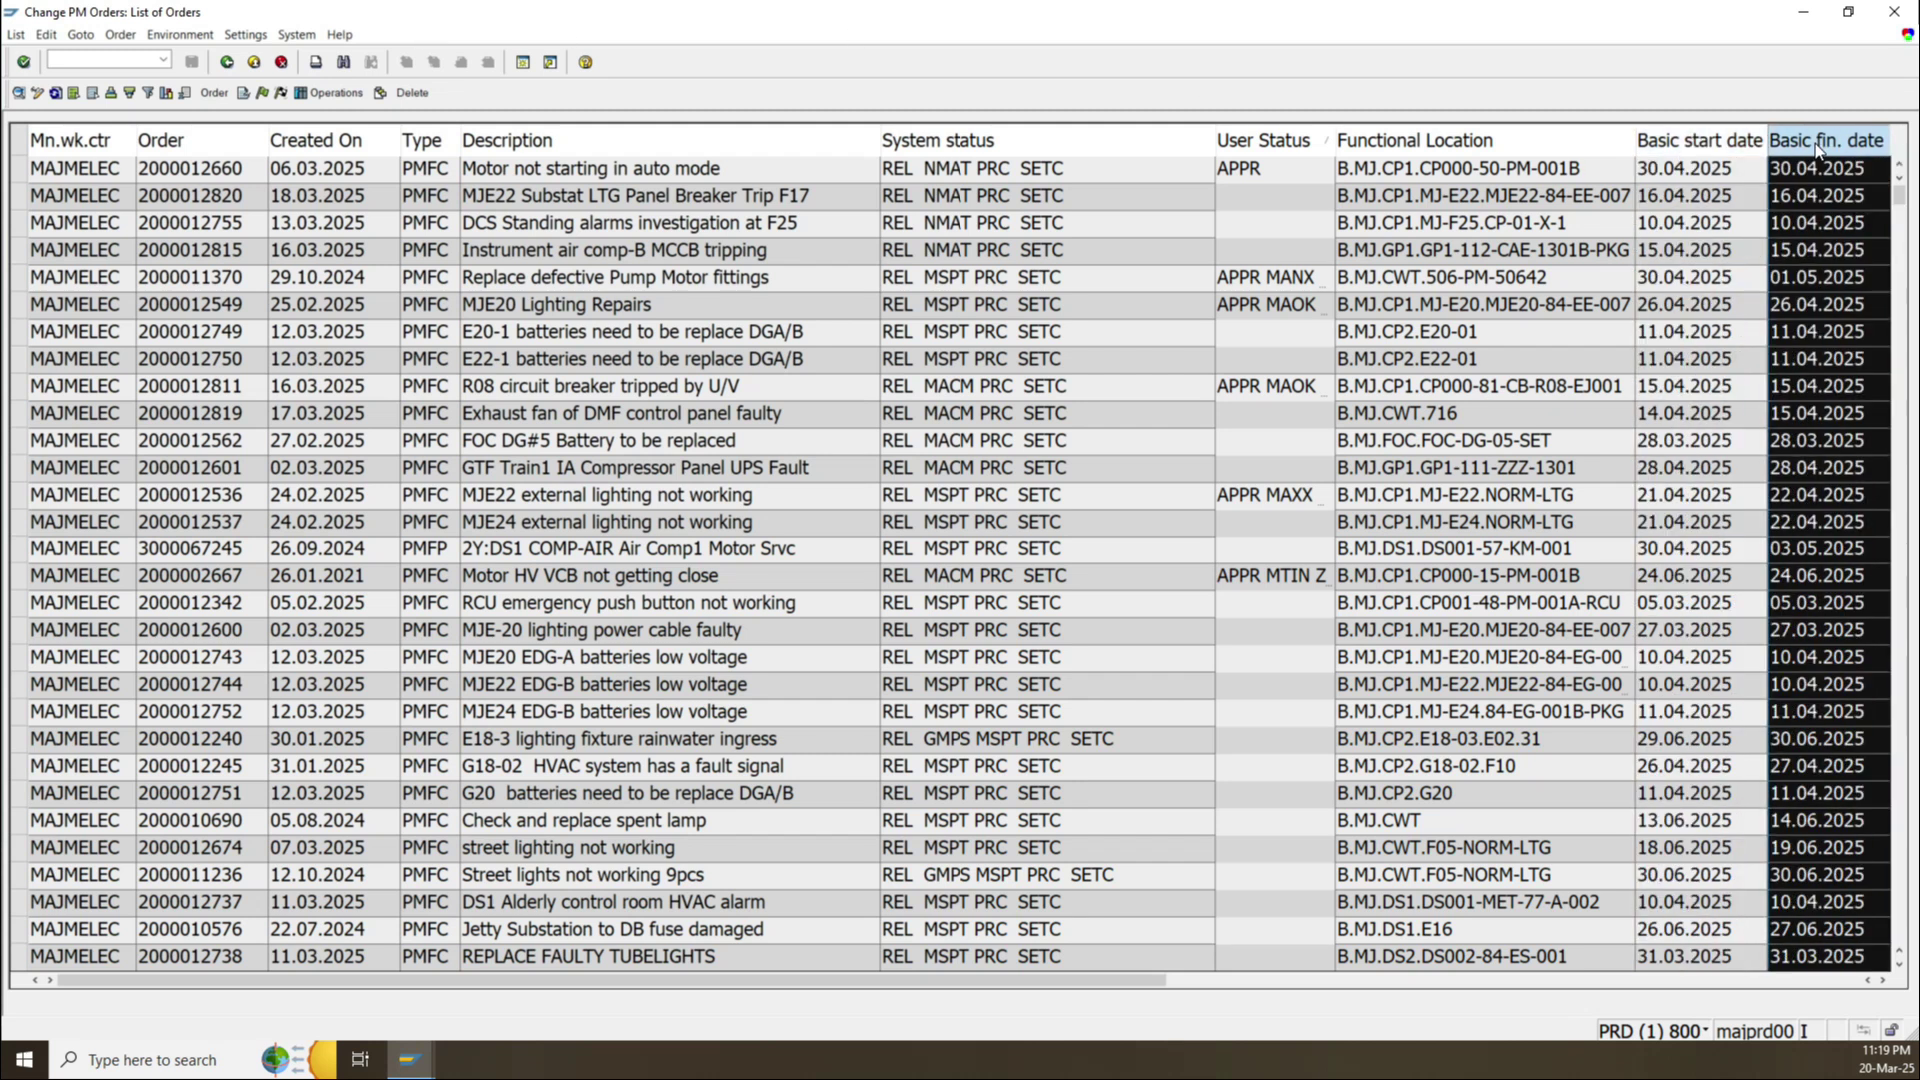
click(228, 63)
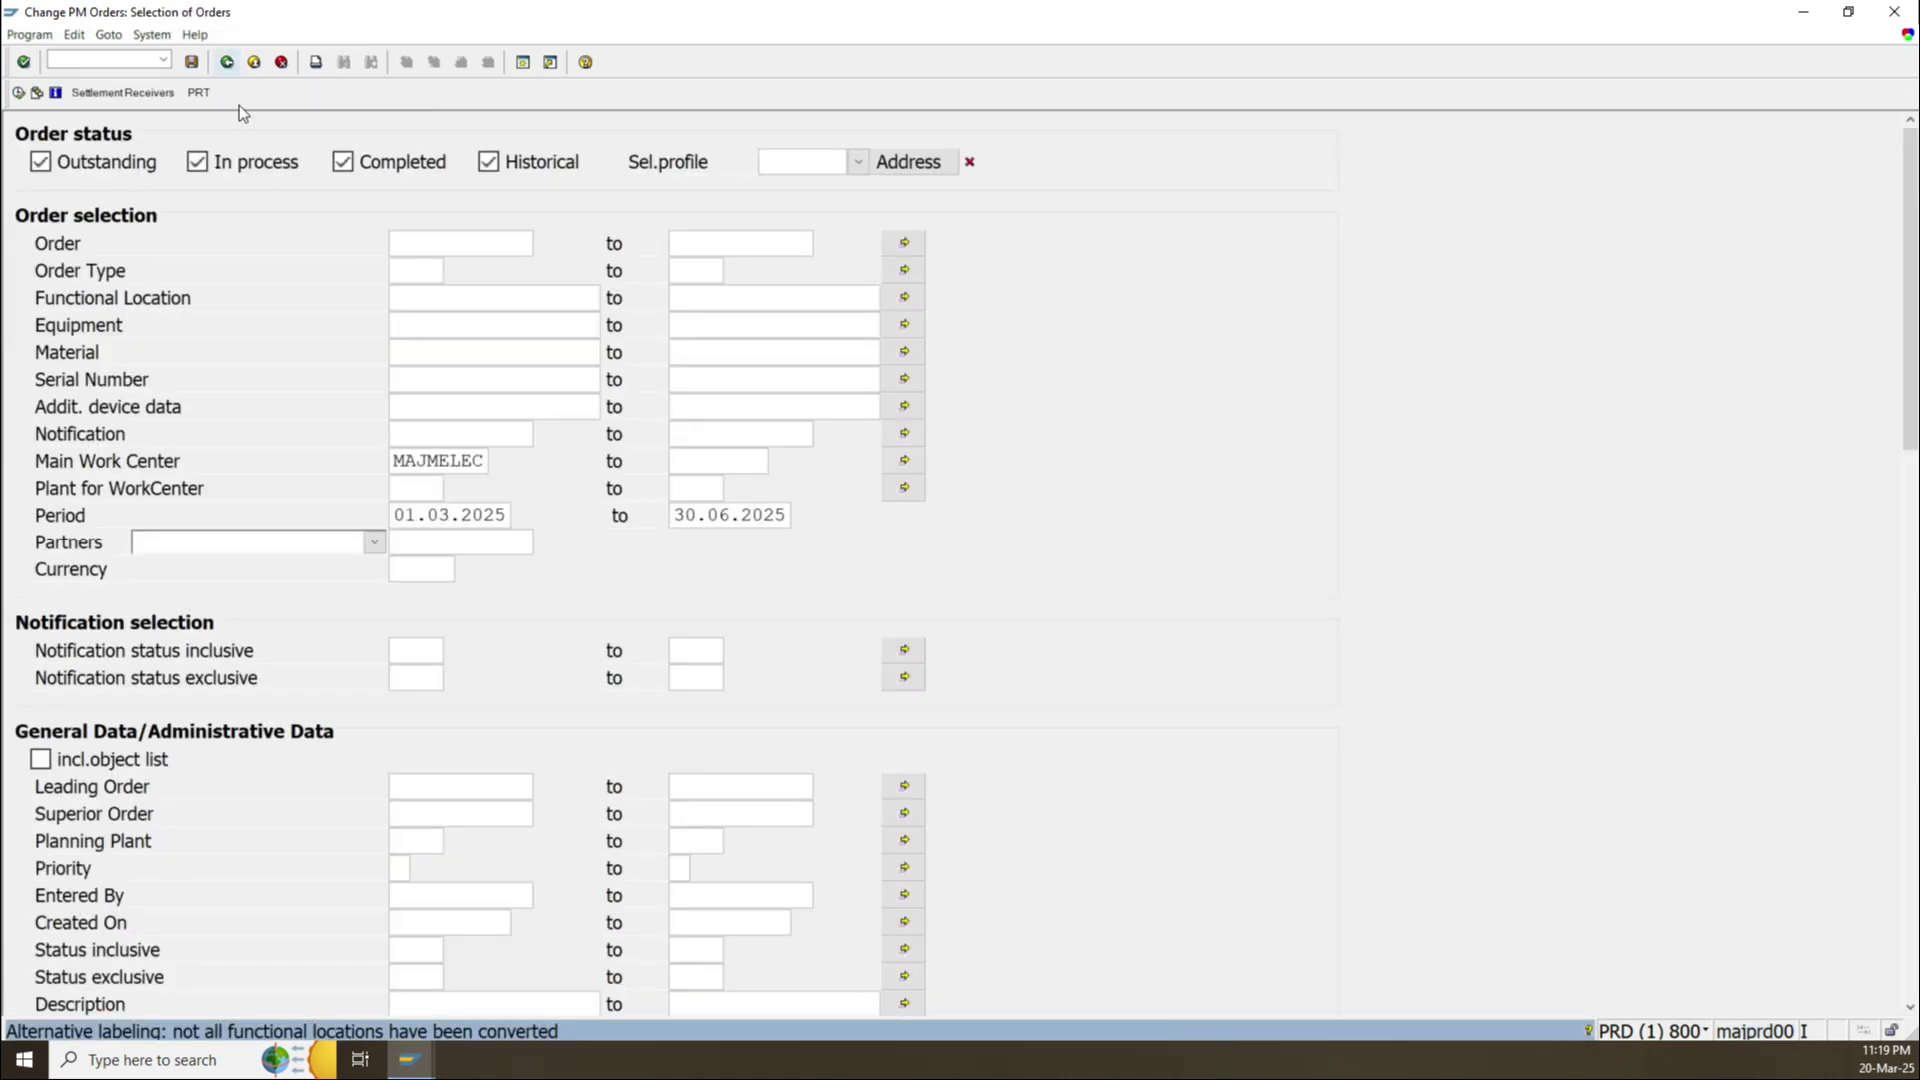
Delete both Period dates, 01.03.2025 and 30.06.2025, leaving Period empty.
click(397, 517)
drag(397, 517, 540, 513)
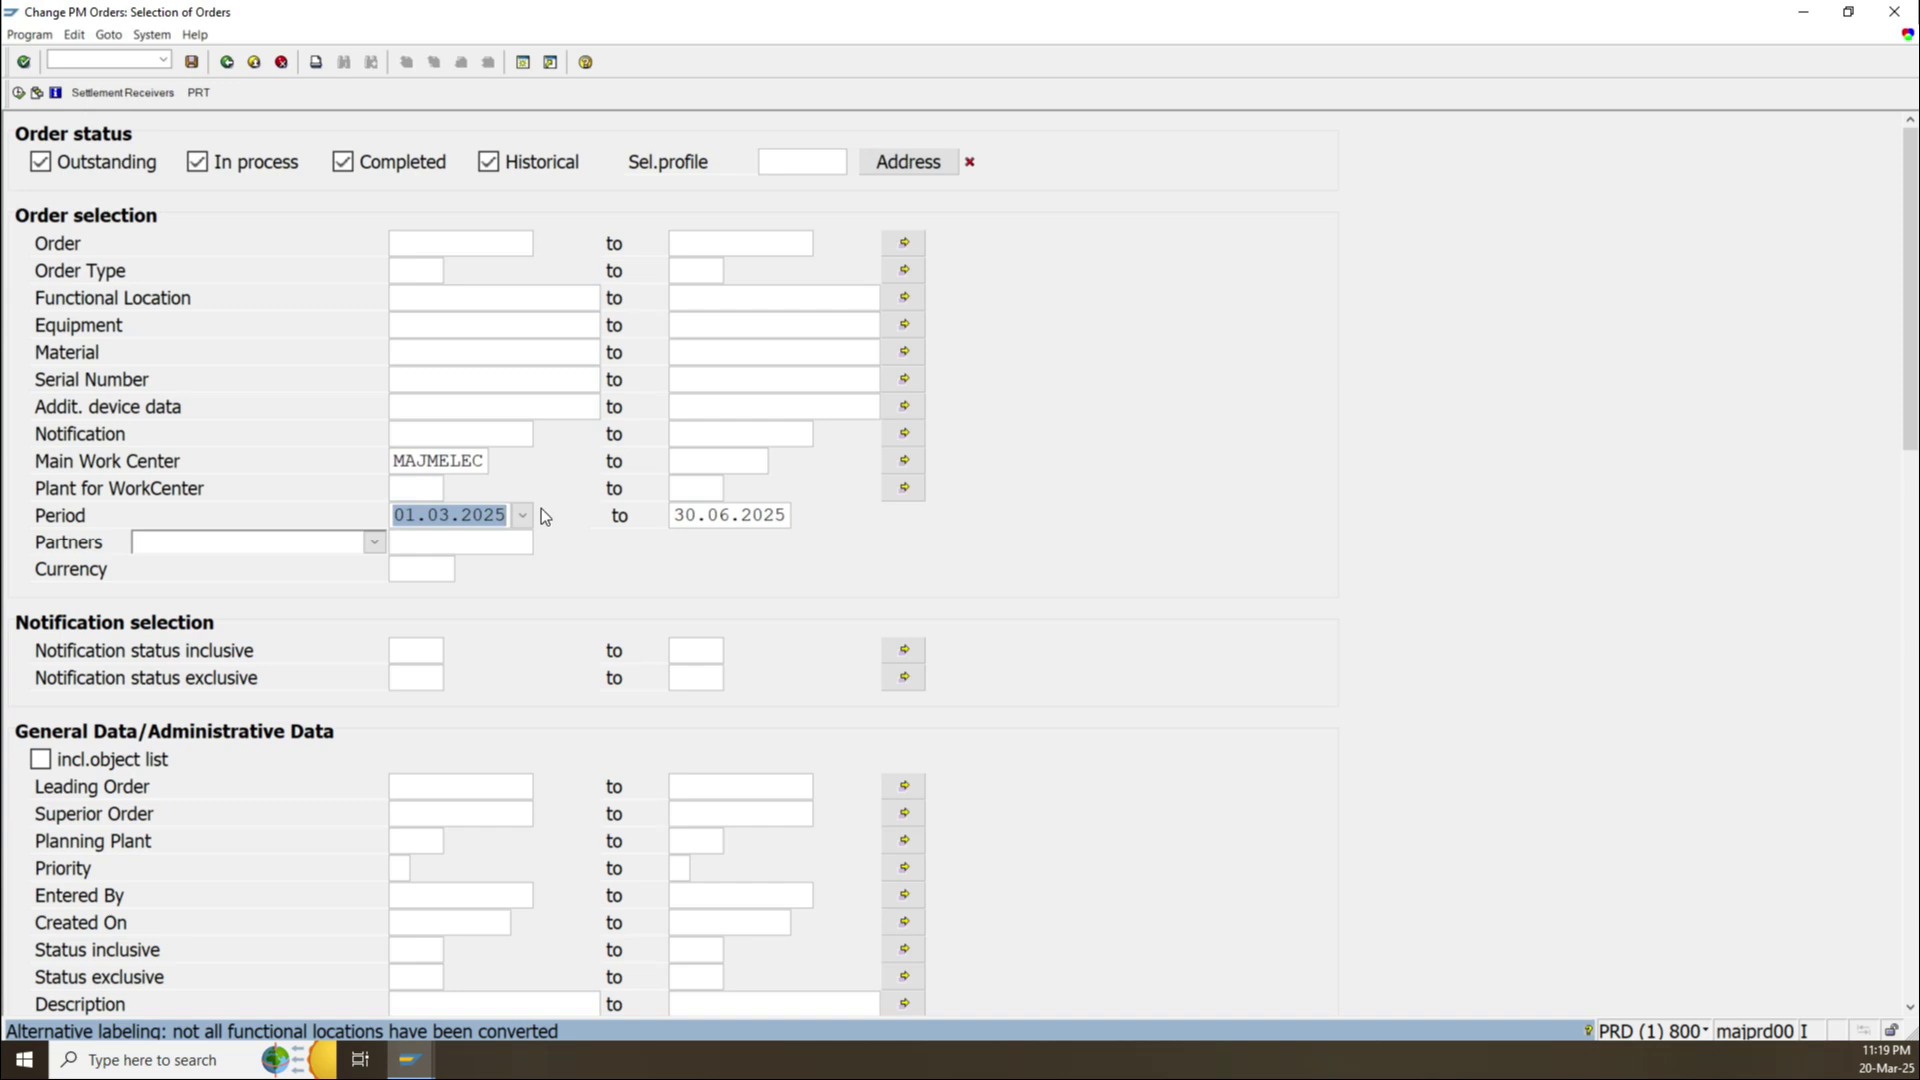
key(Delete)
scroll(525, 650, down, 1)
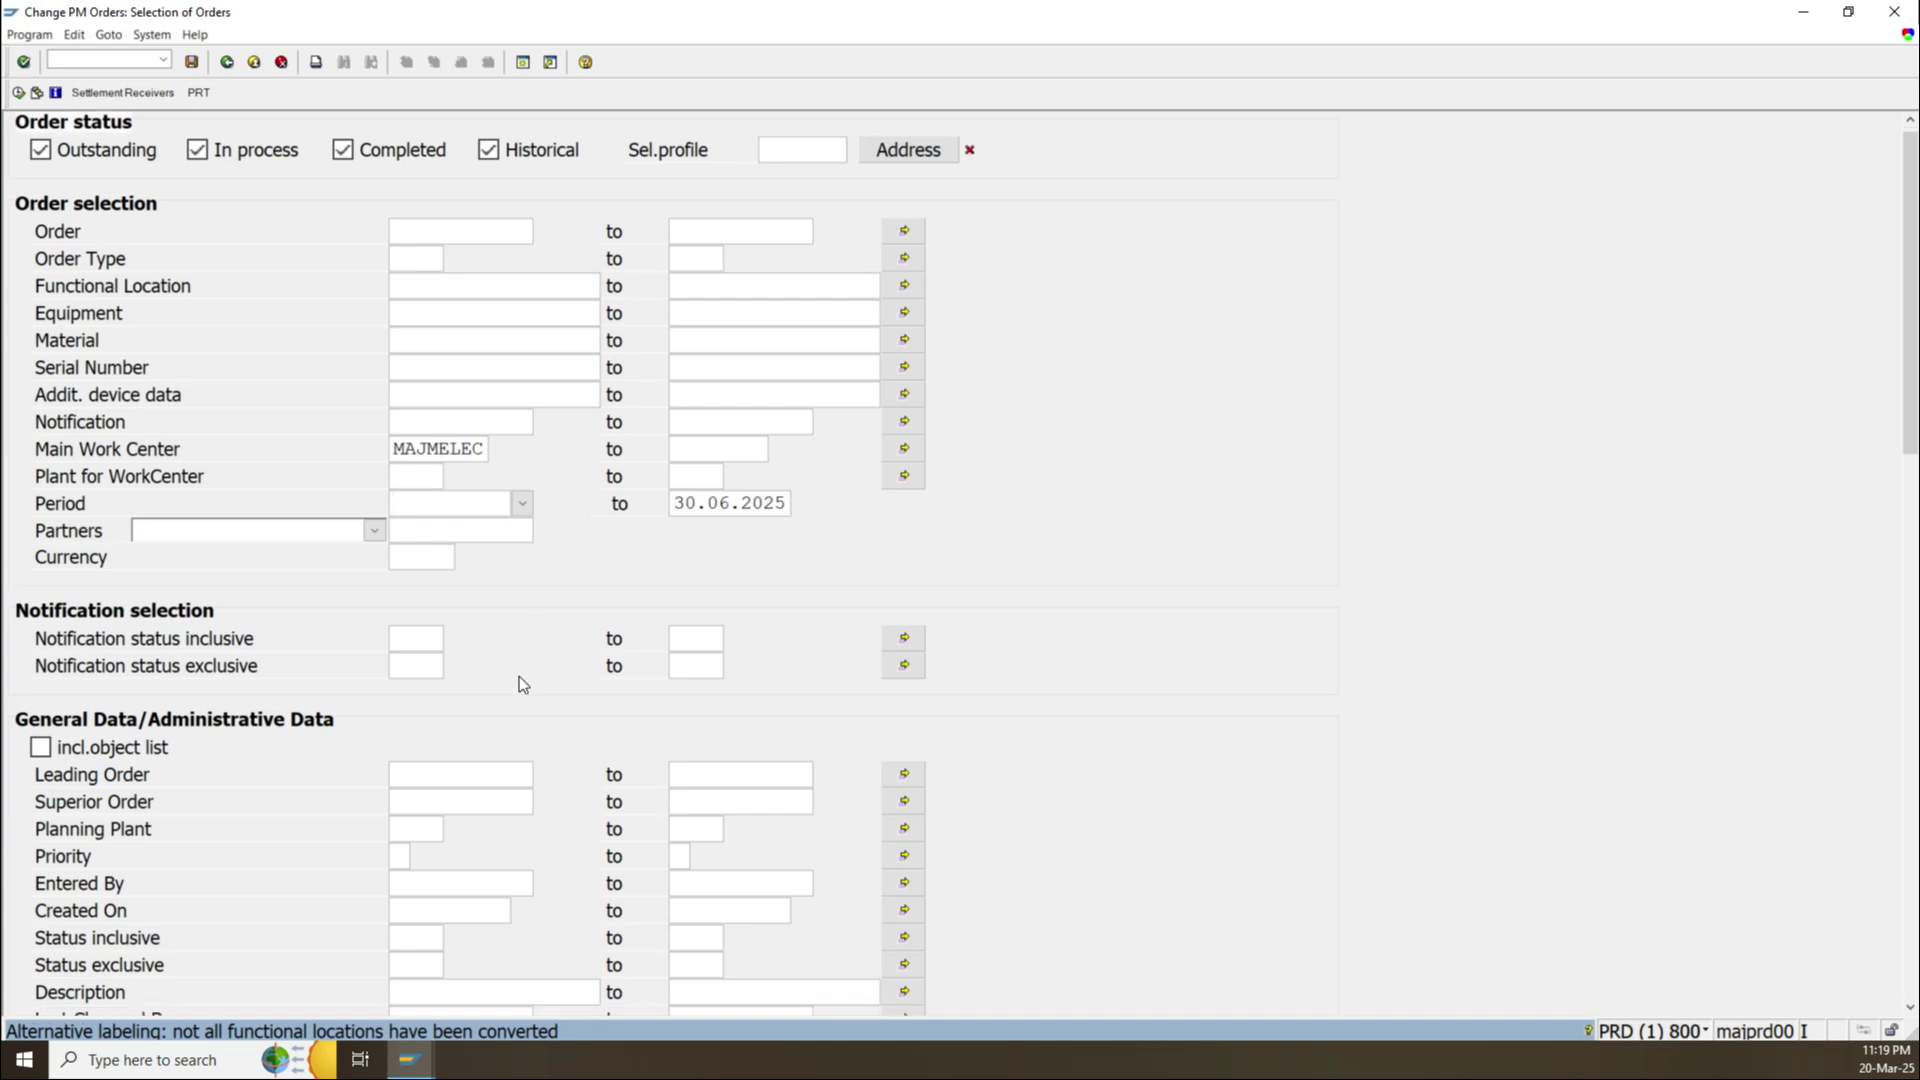
drag(672, 496, 880, 498)
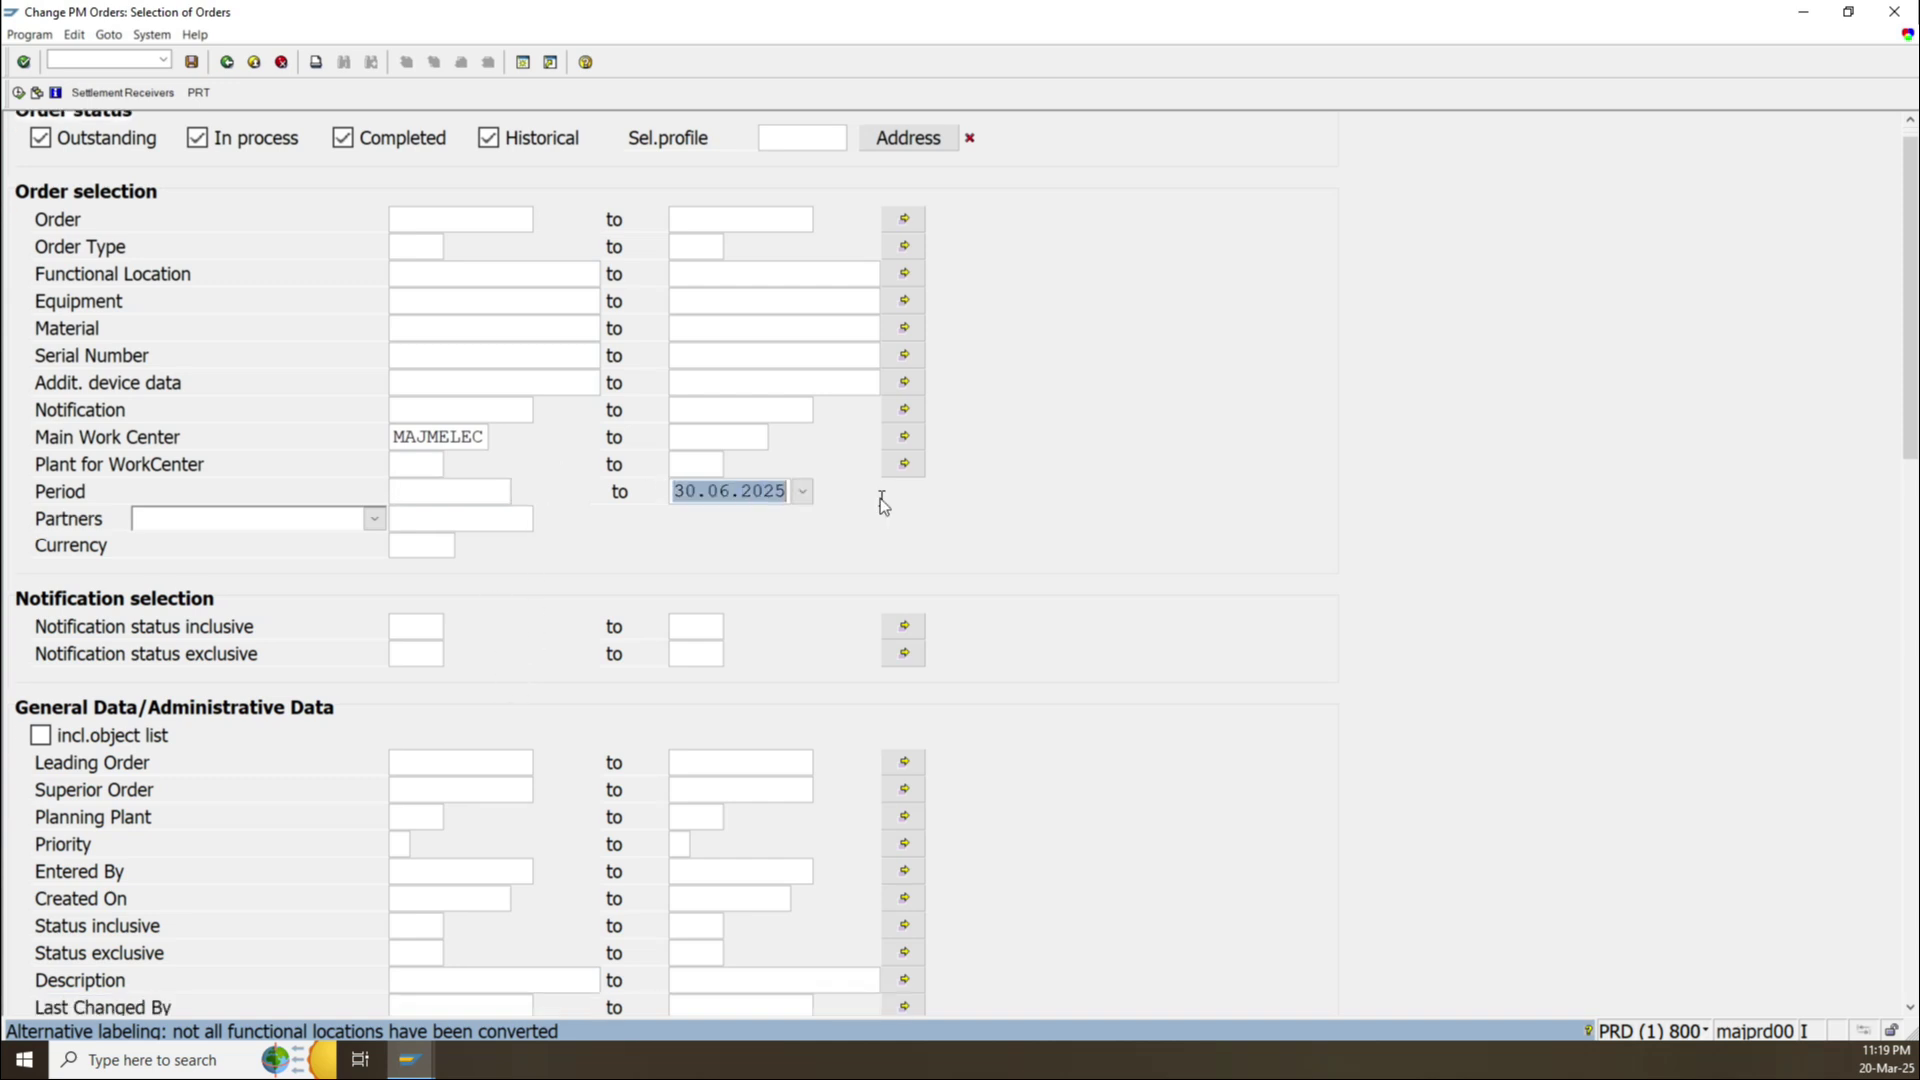
key(Delete)
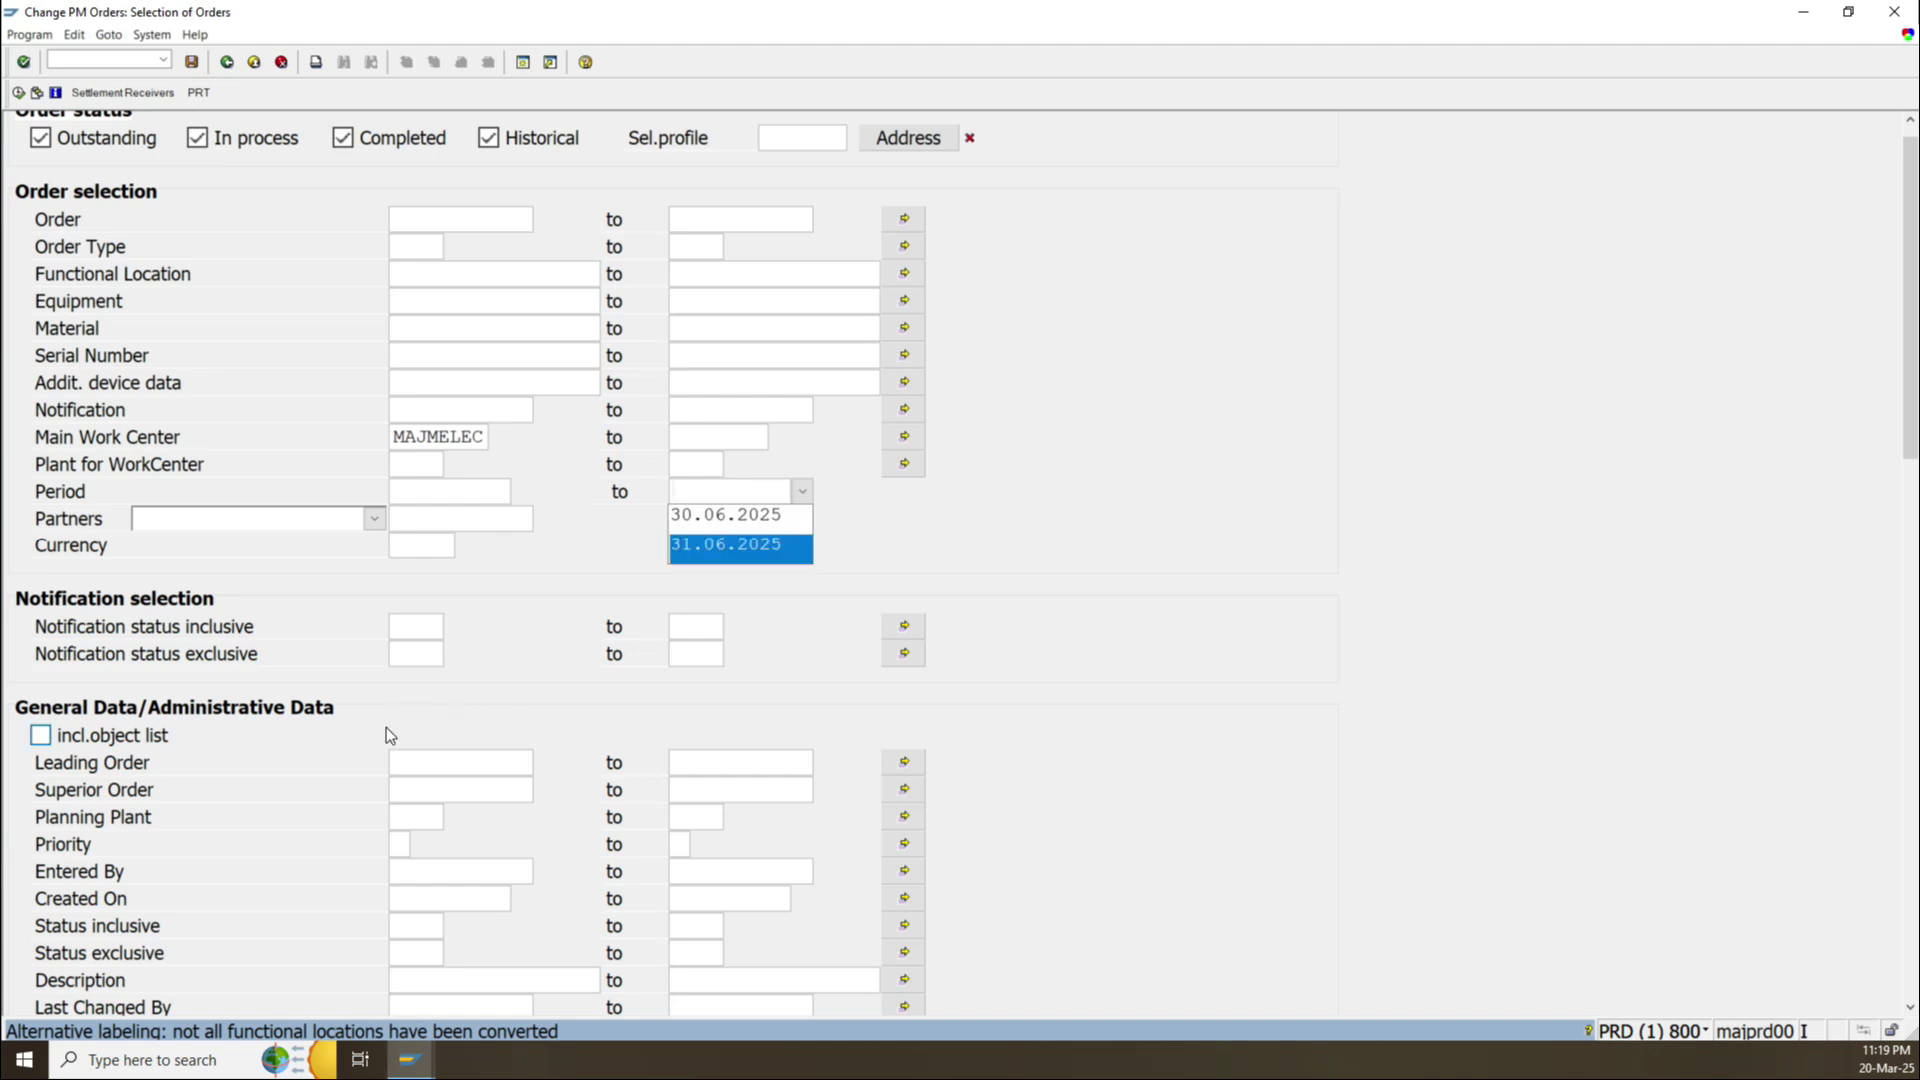
click(1089, 636)
Enter a Basic Start Date range from 01.03.2025 to 30.06.2015.
scroll(168, 652, down, 2)
scroll(161, 658, down, 3)
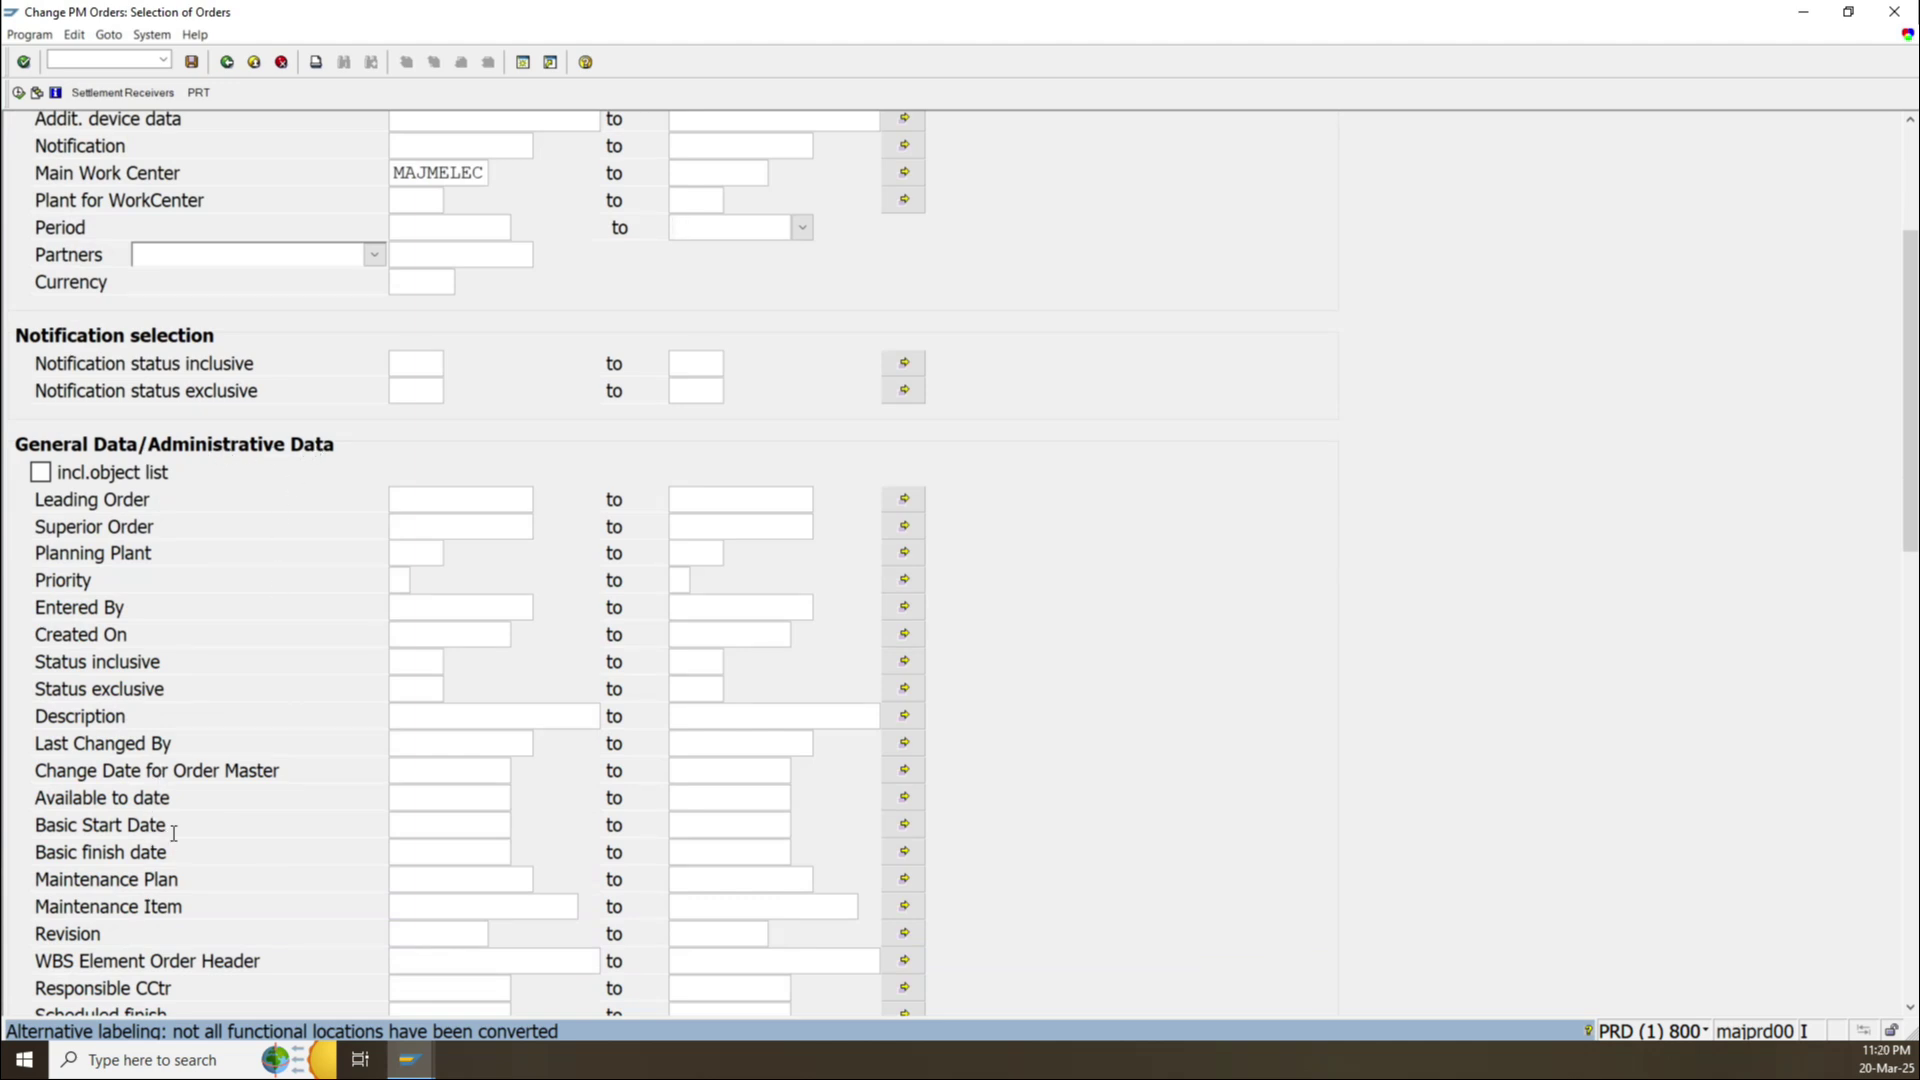
drag(168, 826, 33, 826)
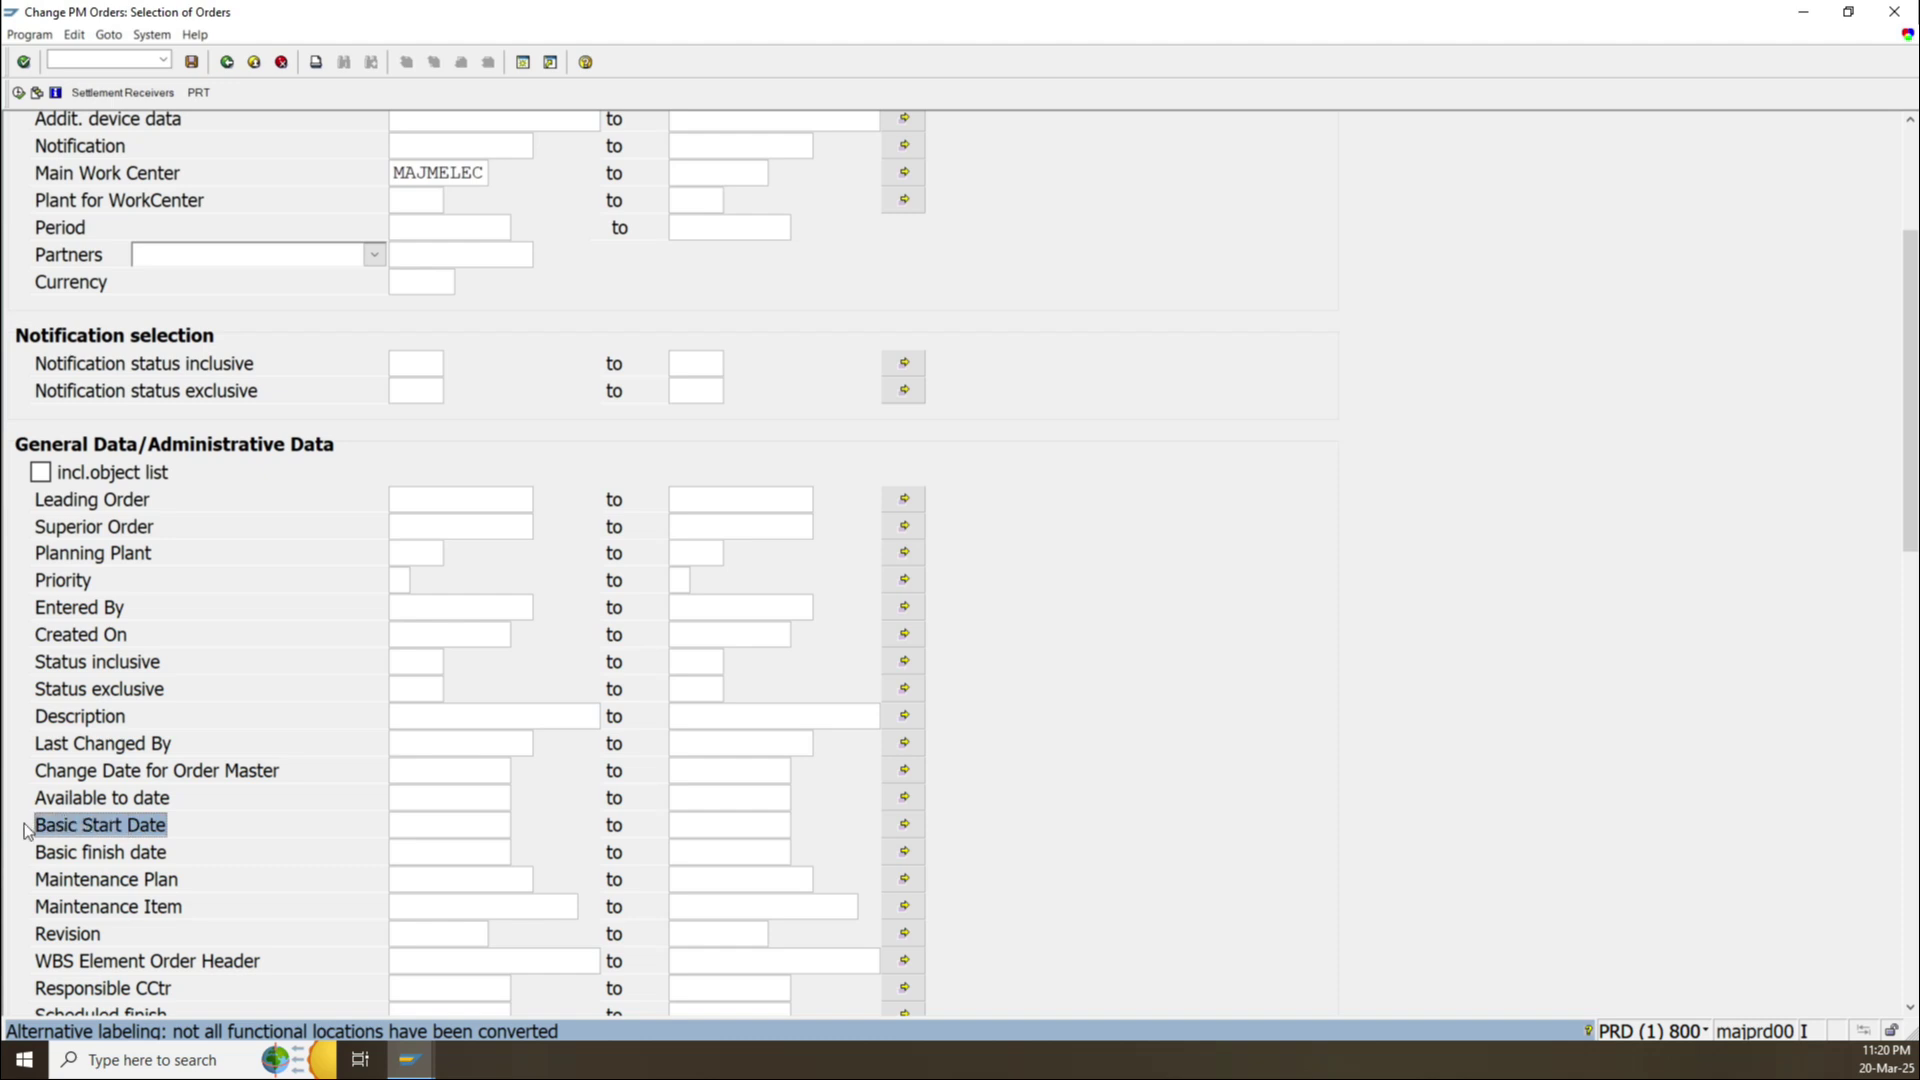
click(399, 826)
text(01.03.2025)
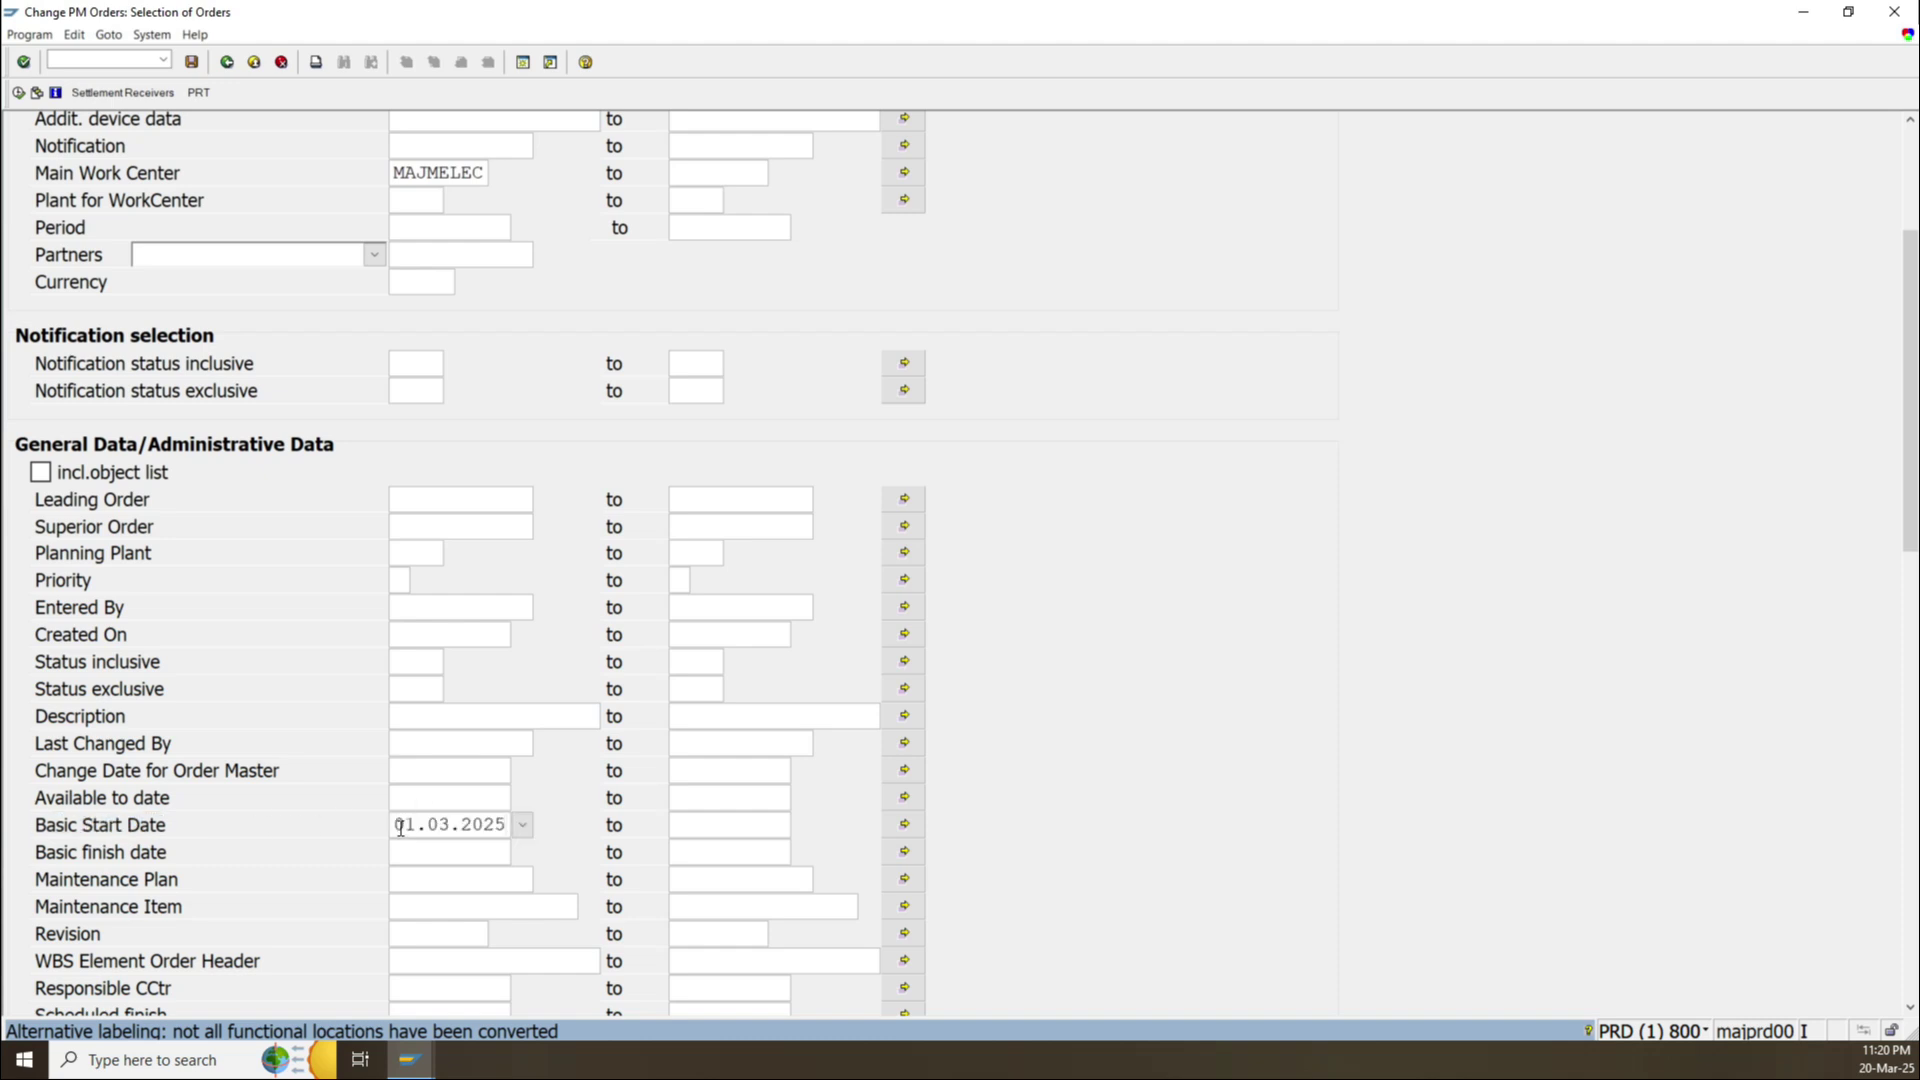
drag(399, 826, 517, 826)
click(715, 825)
text(30.06.2015)
scroll(700, 500, up, 4)
Execute the selection, sort by Basic start date ascending, and scroll through the sorted list.
click(18, 93)
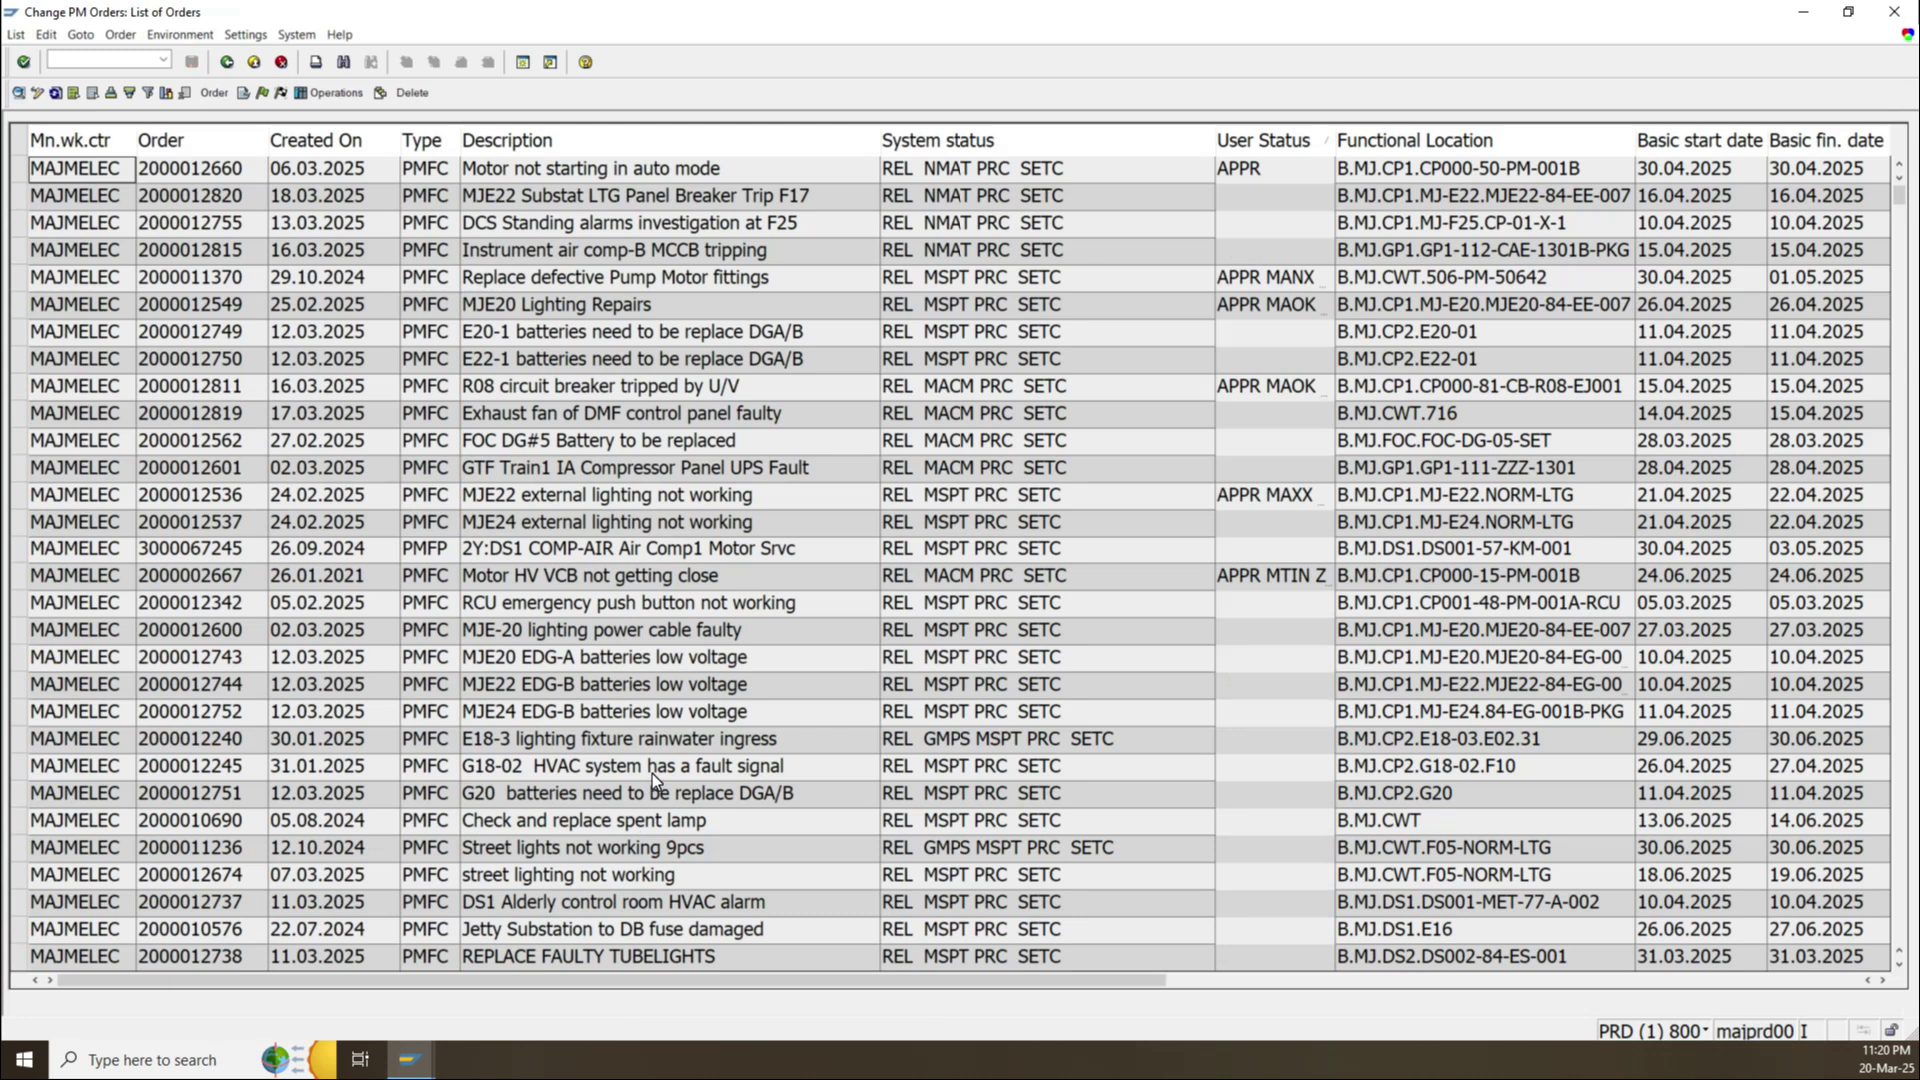
right_click(1596, 134)
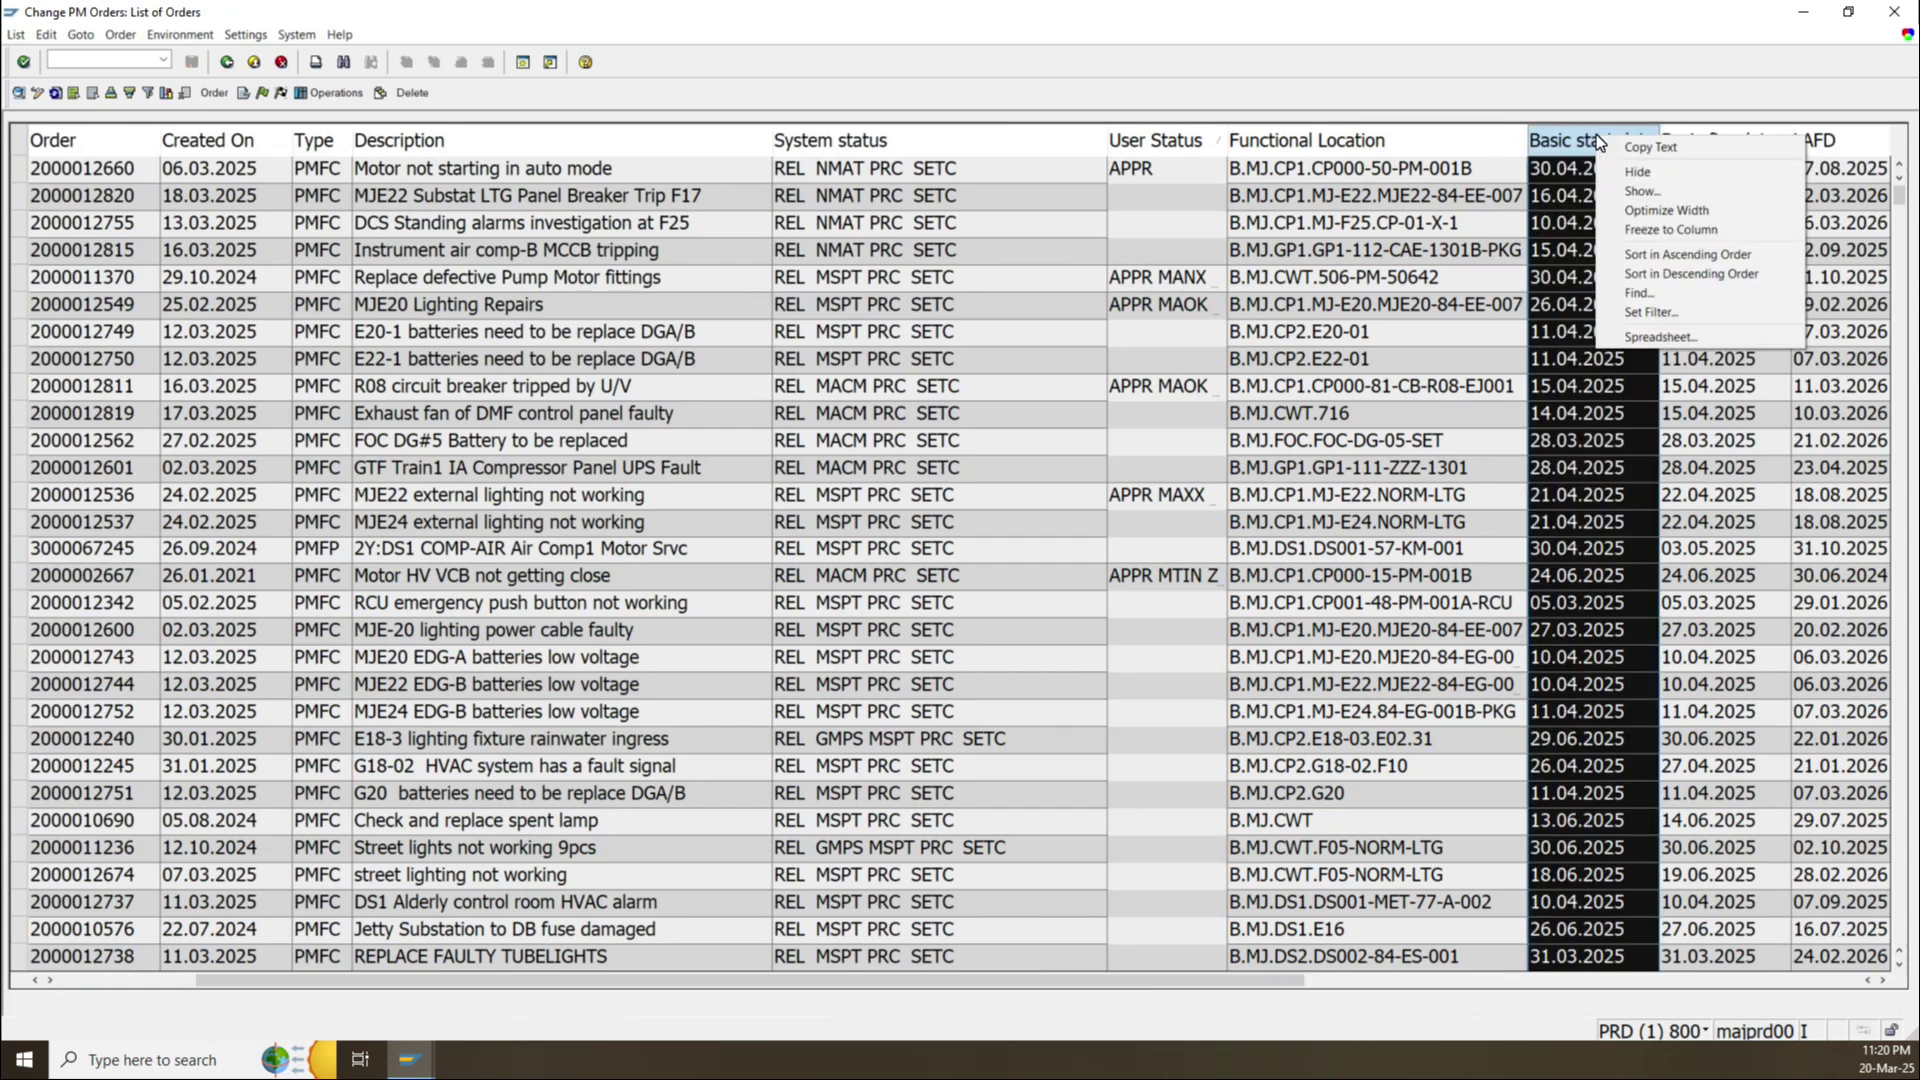
click(1694, 256)
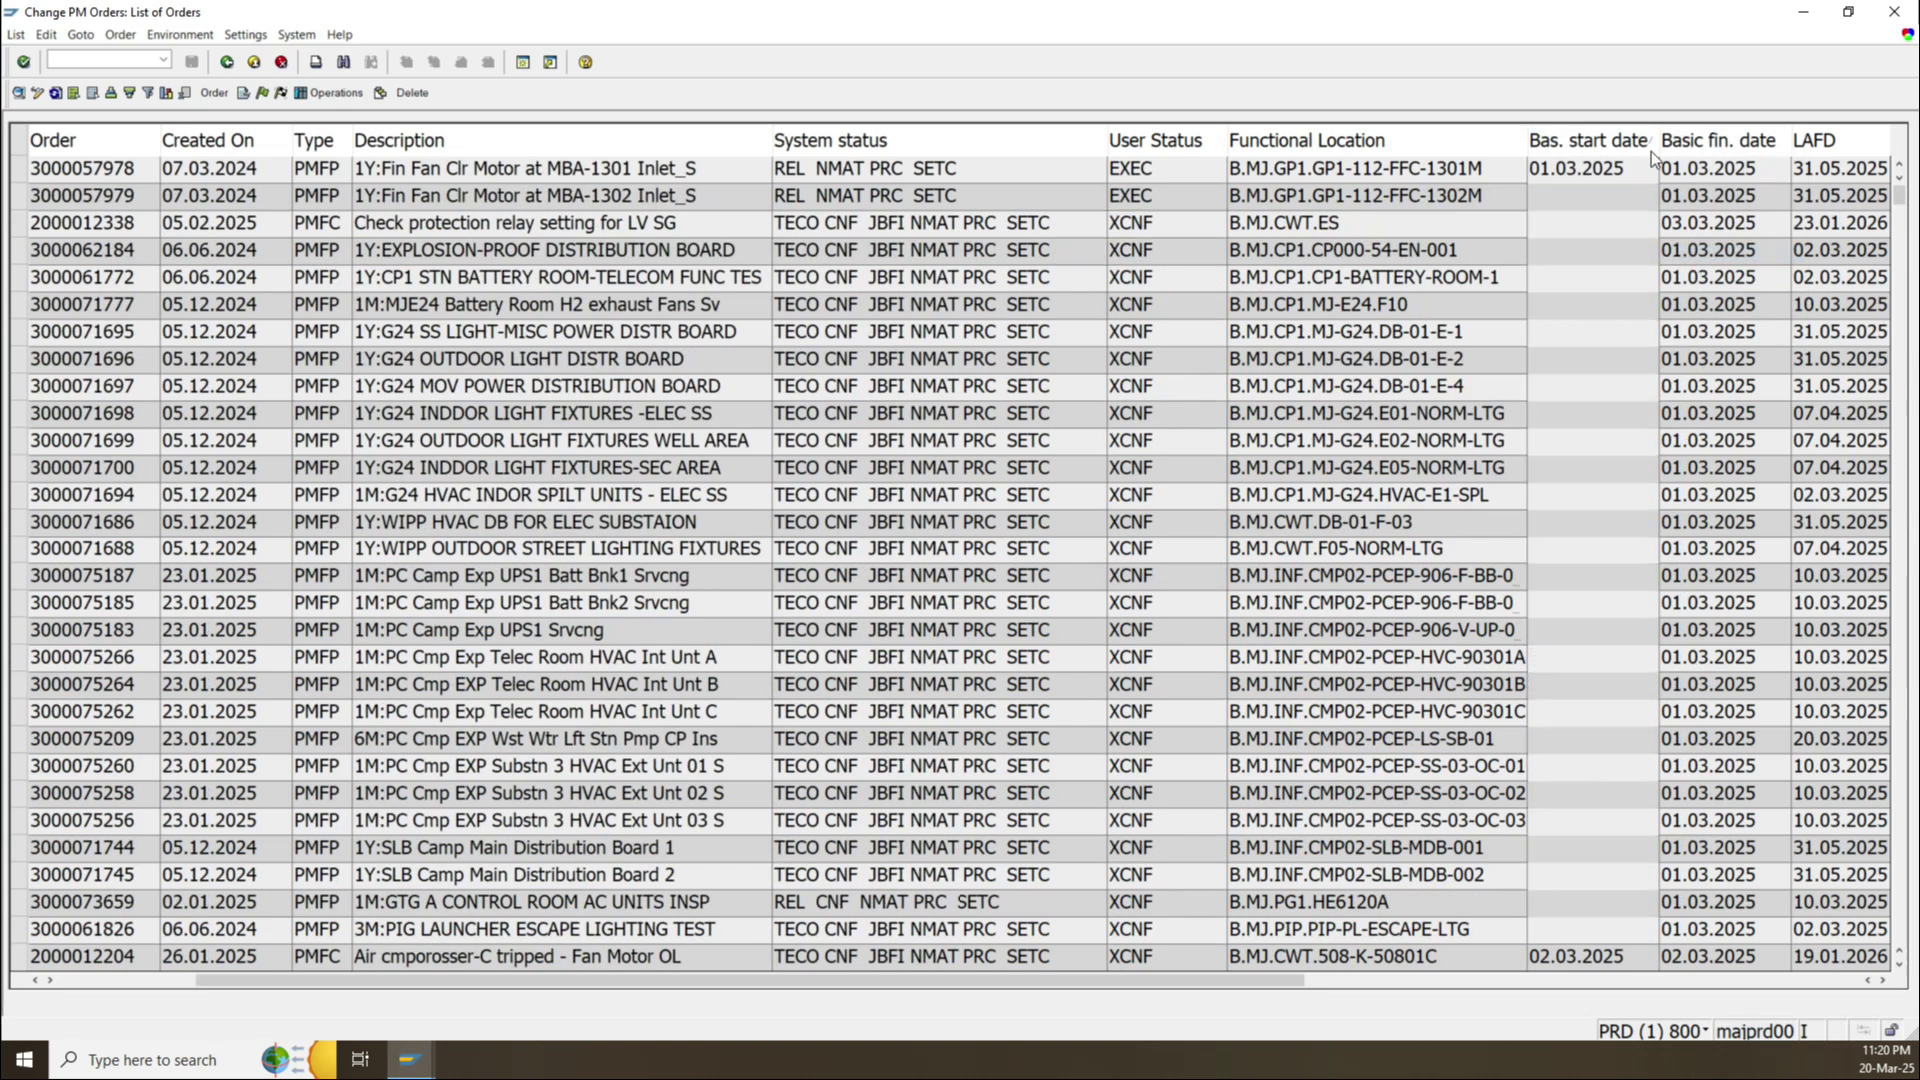
click(1586, 172)
drag(1898, 197, 1862, 992)
click(1576, 852)
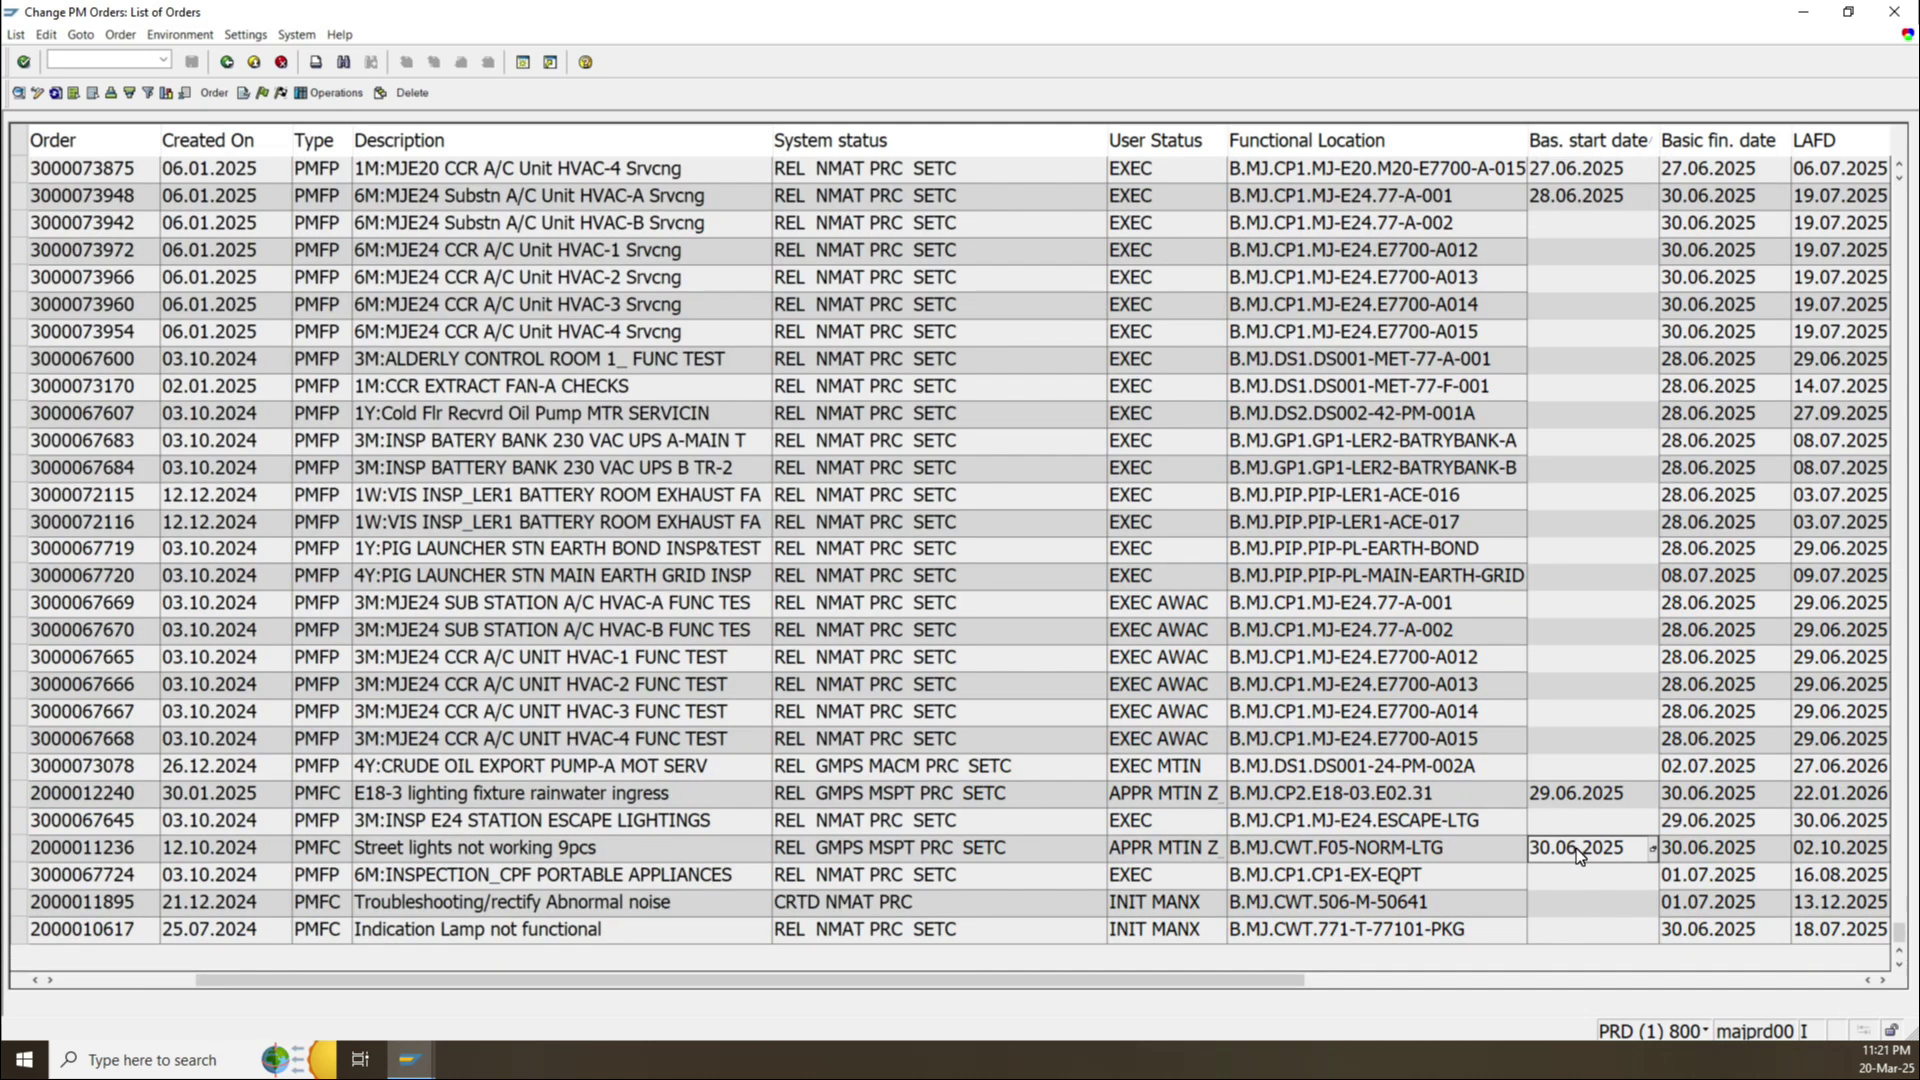
drag(1898, 932, 1888, 165)
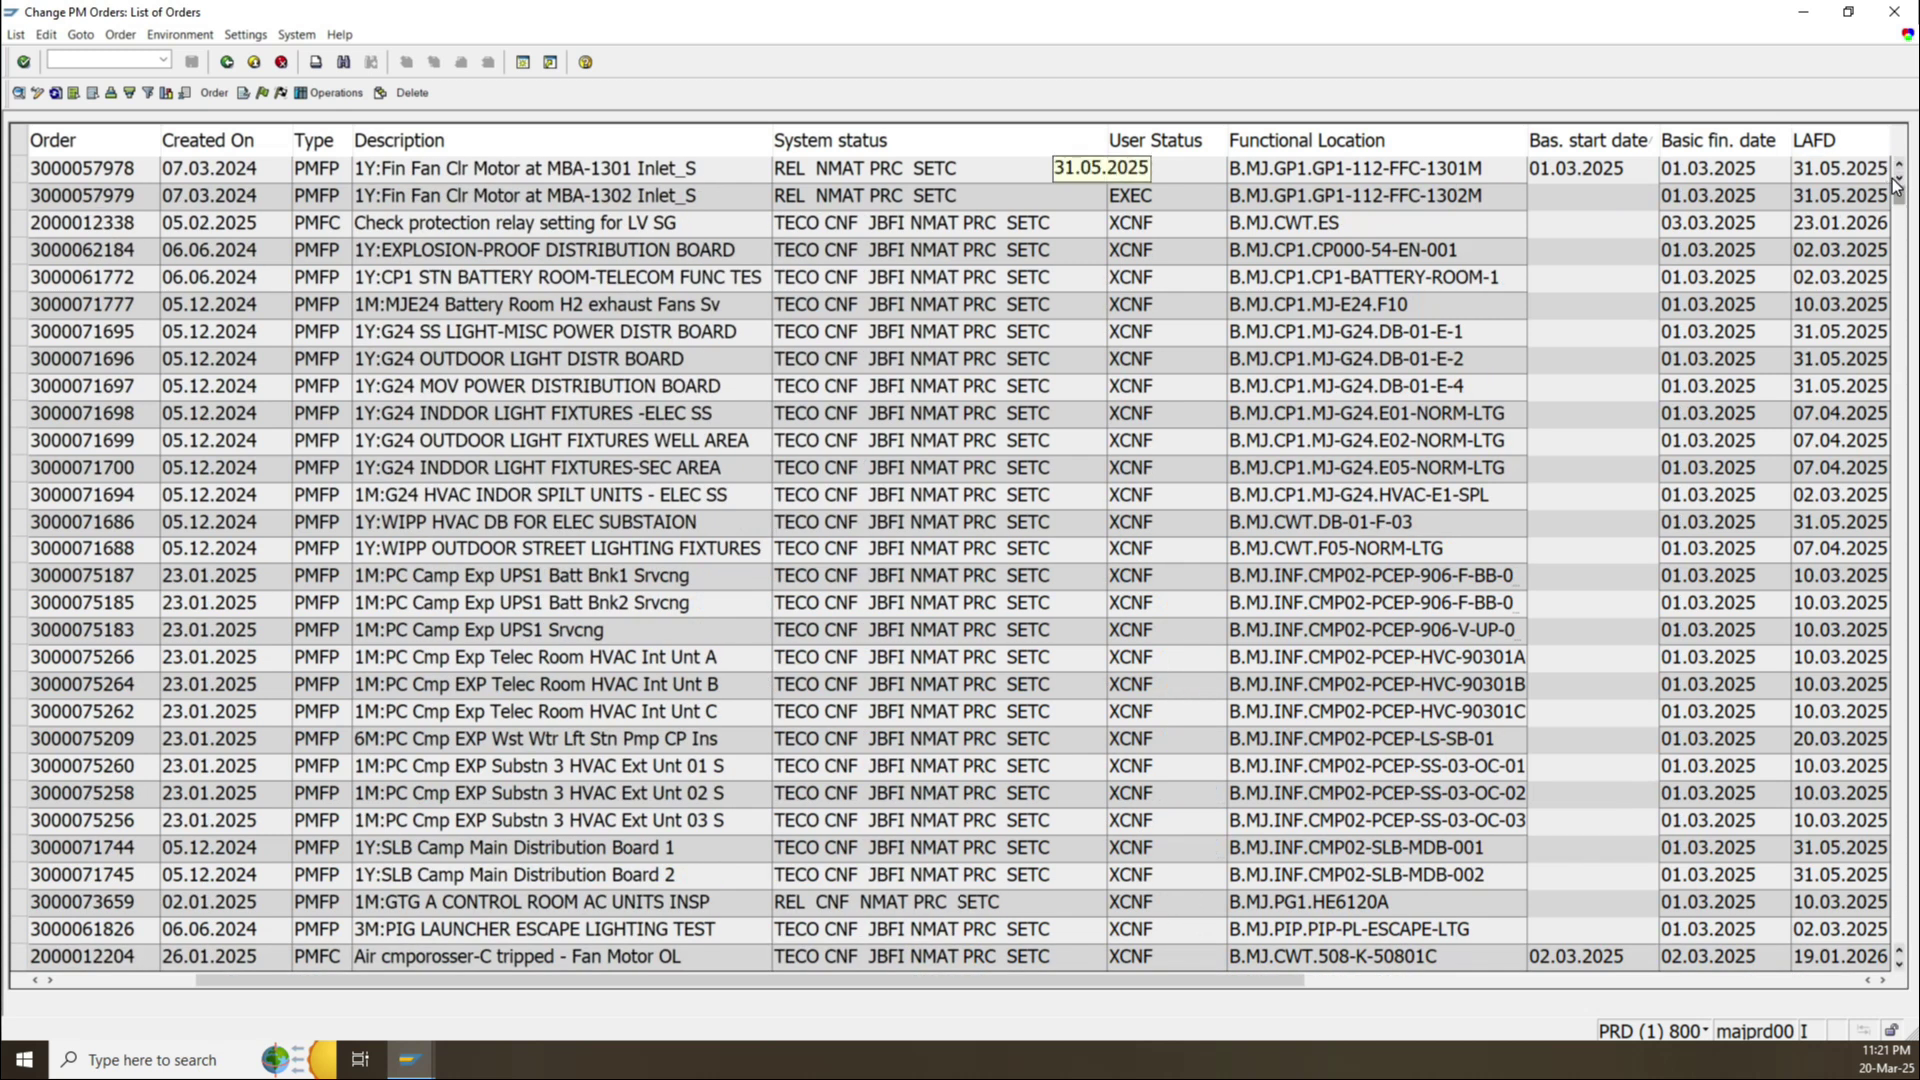
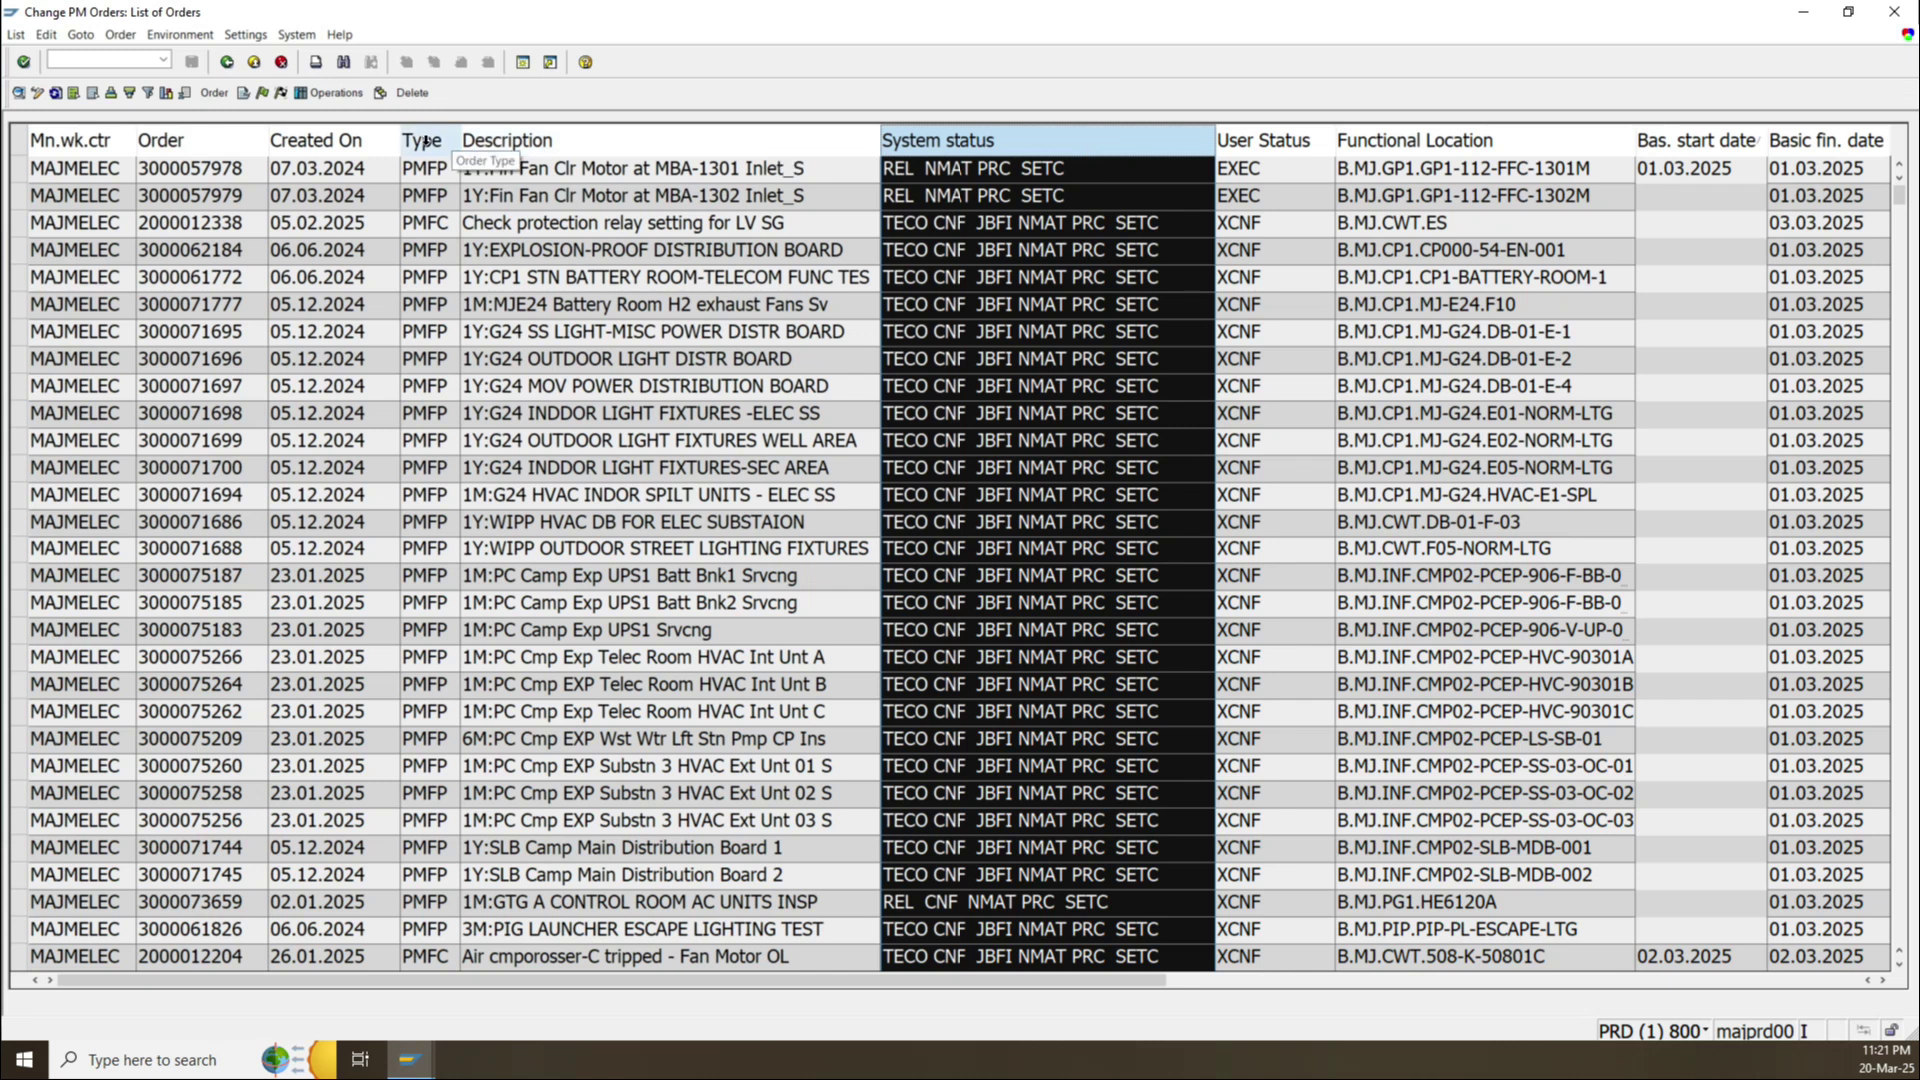
Move the Type and Description columns beside System status and bring up the Created On column menu.
shift+click(590, 141)
drag(590, 141, 970, 288)
click(970, 288)
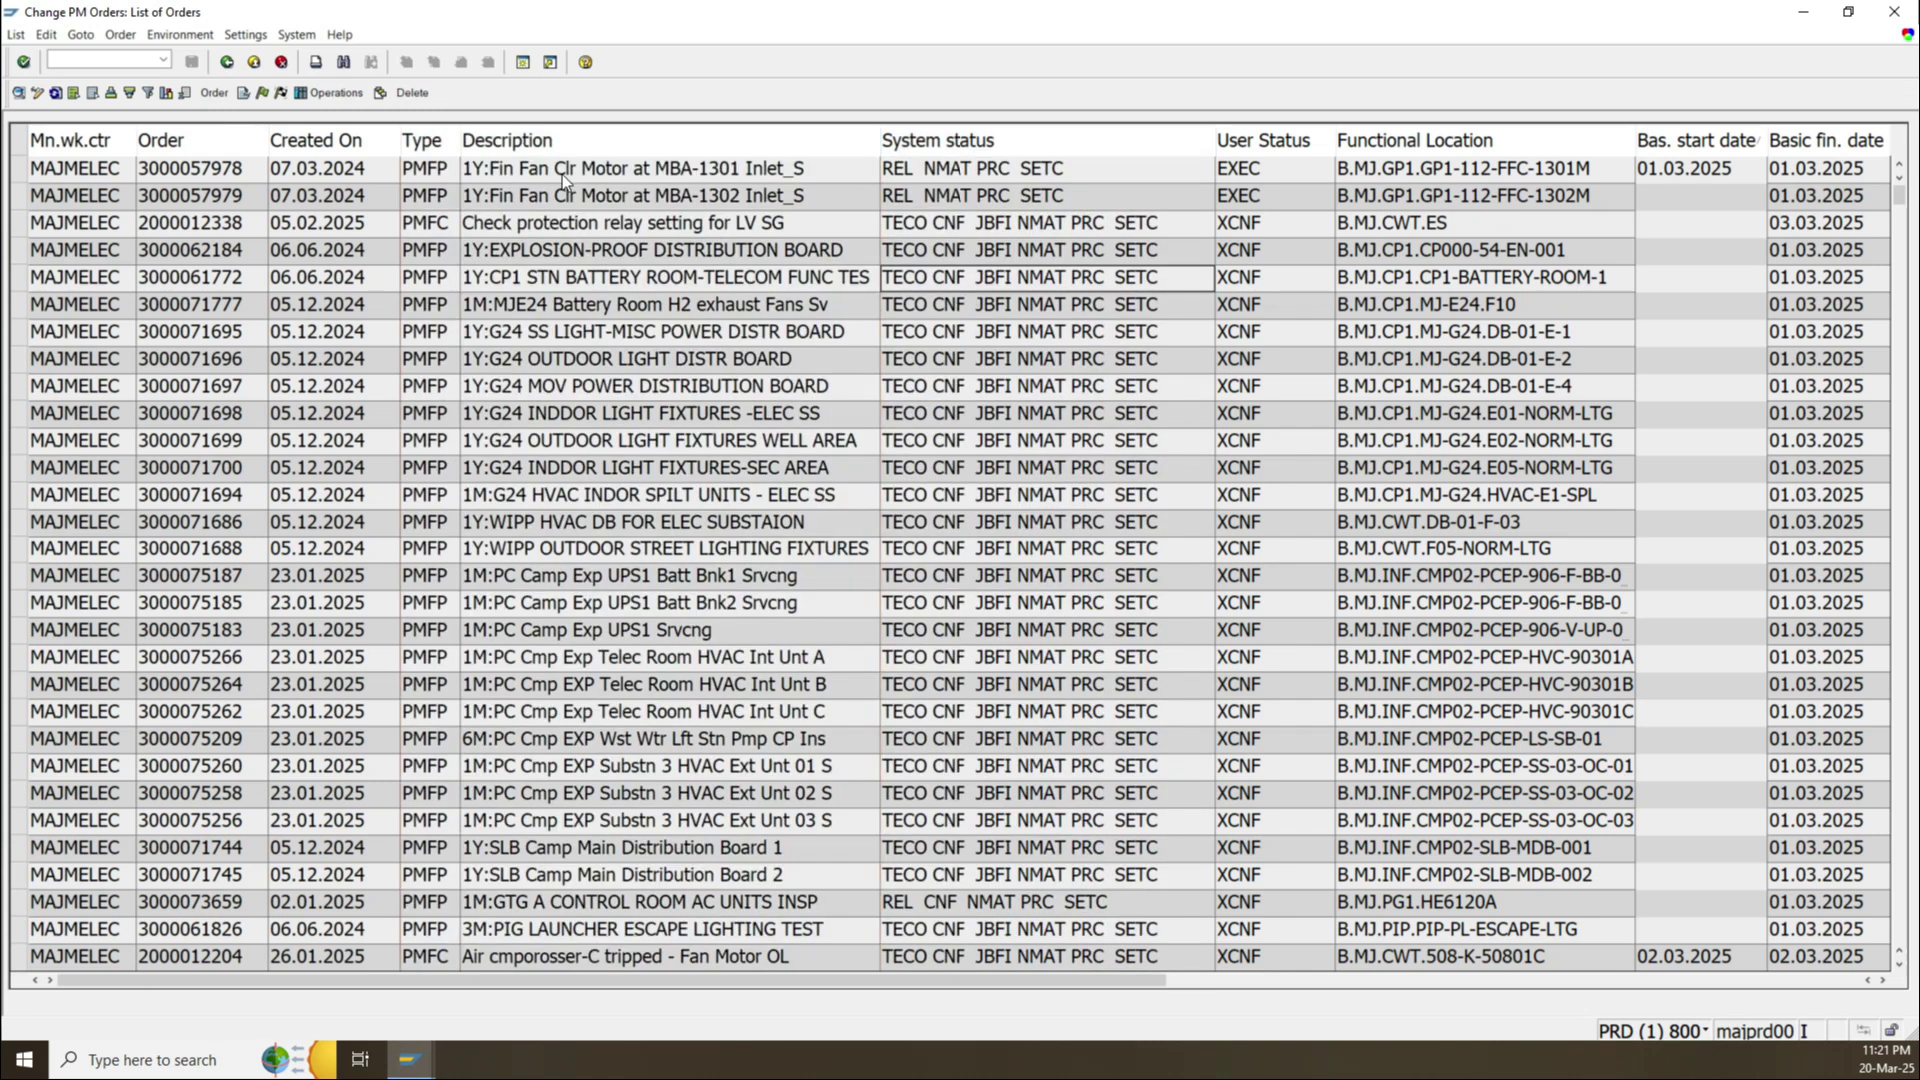
right_click(364, 138)
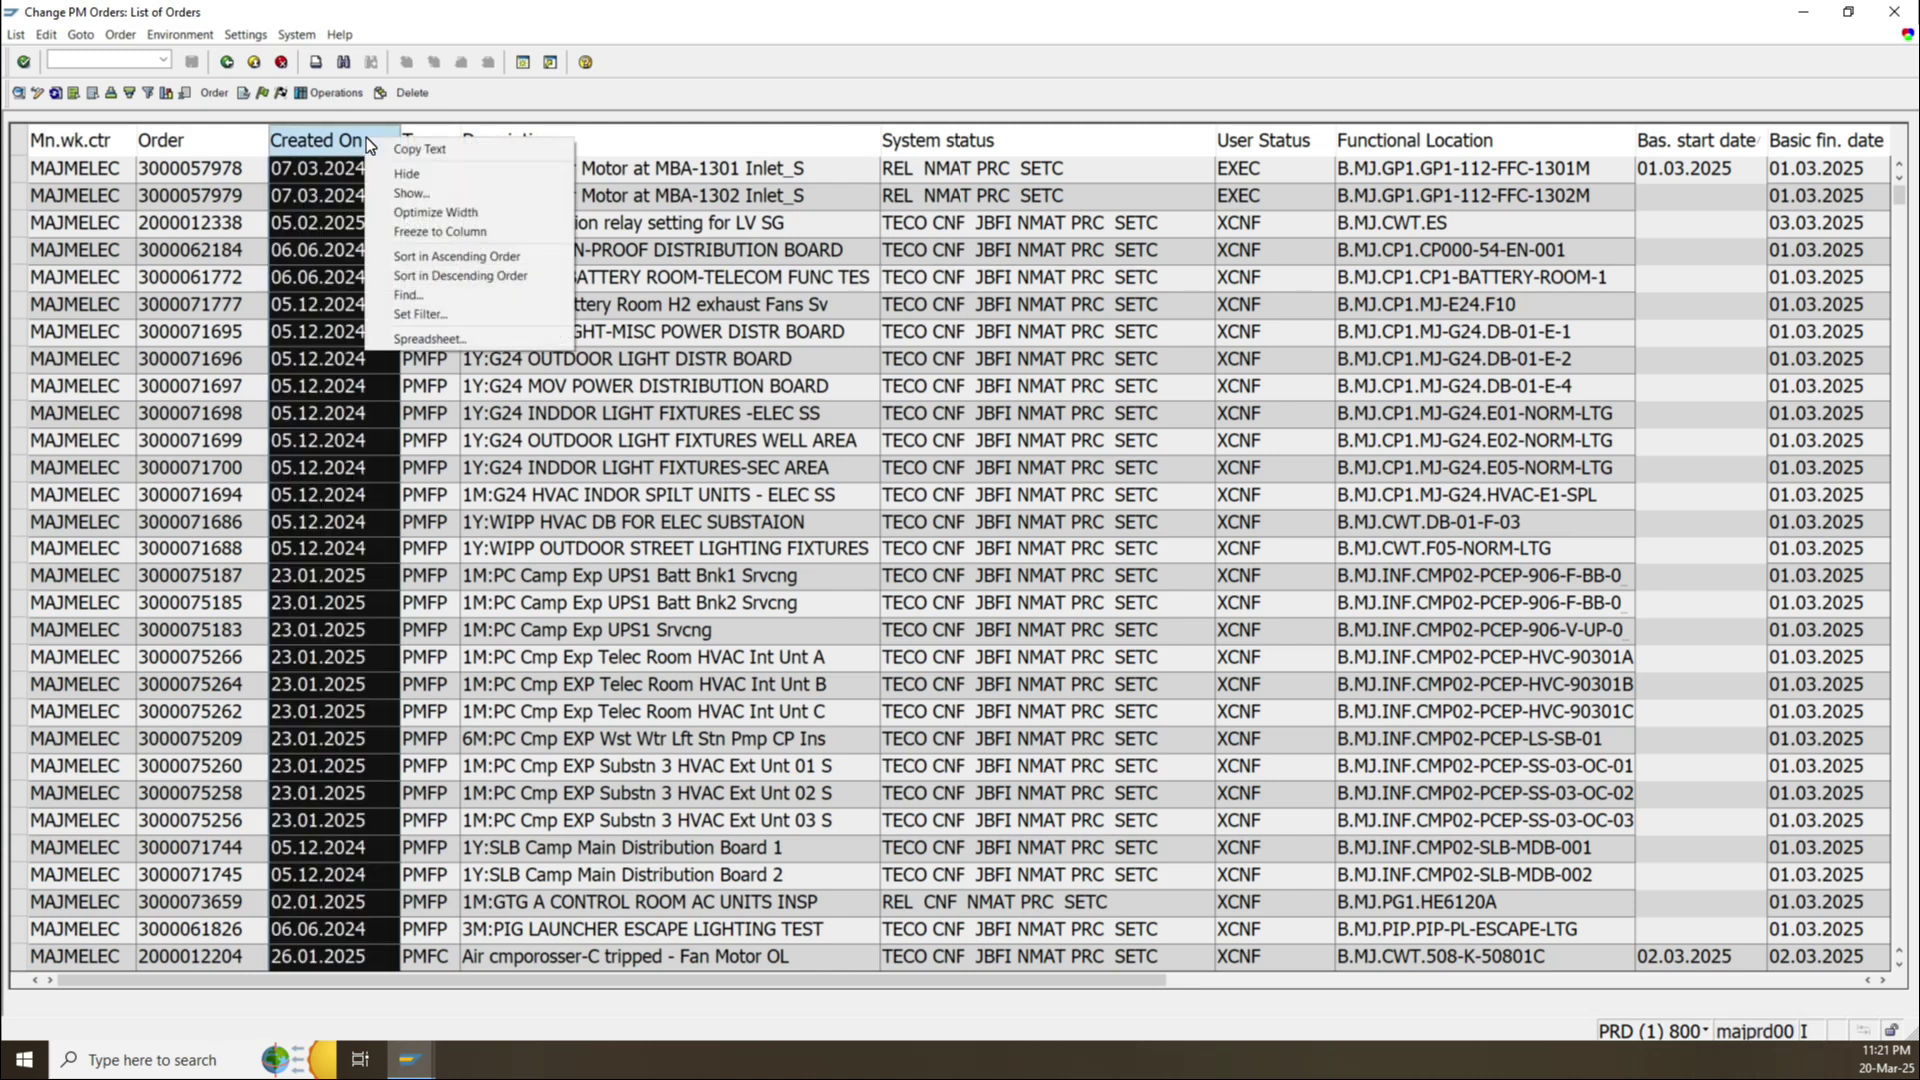
Open Change Layout and move Main Work Center below Order in the displayed columns.
click(436, 194)
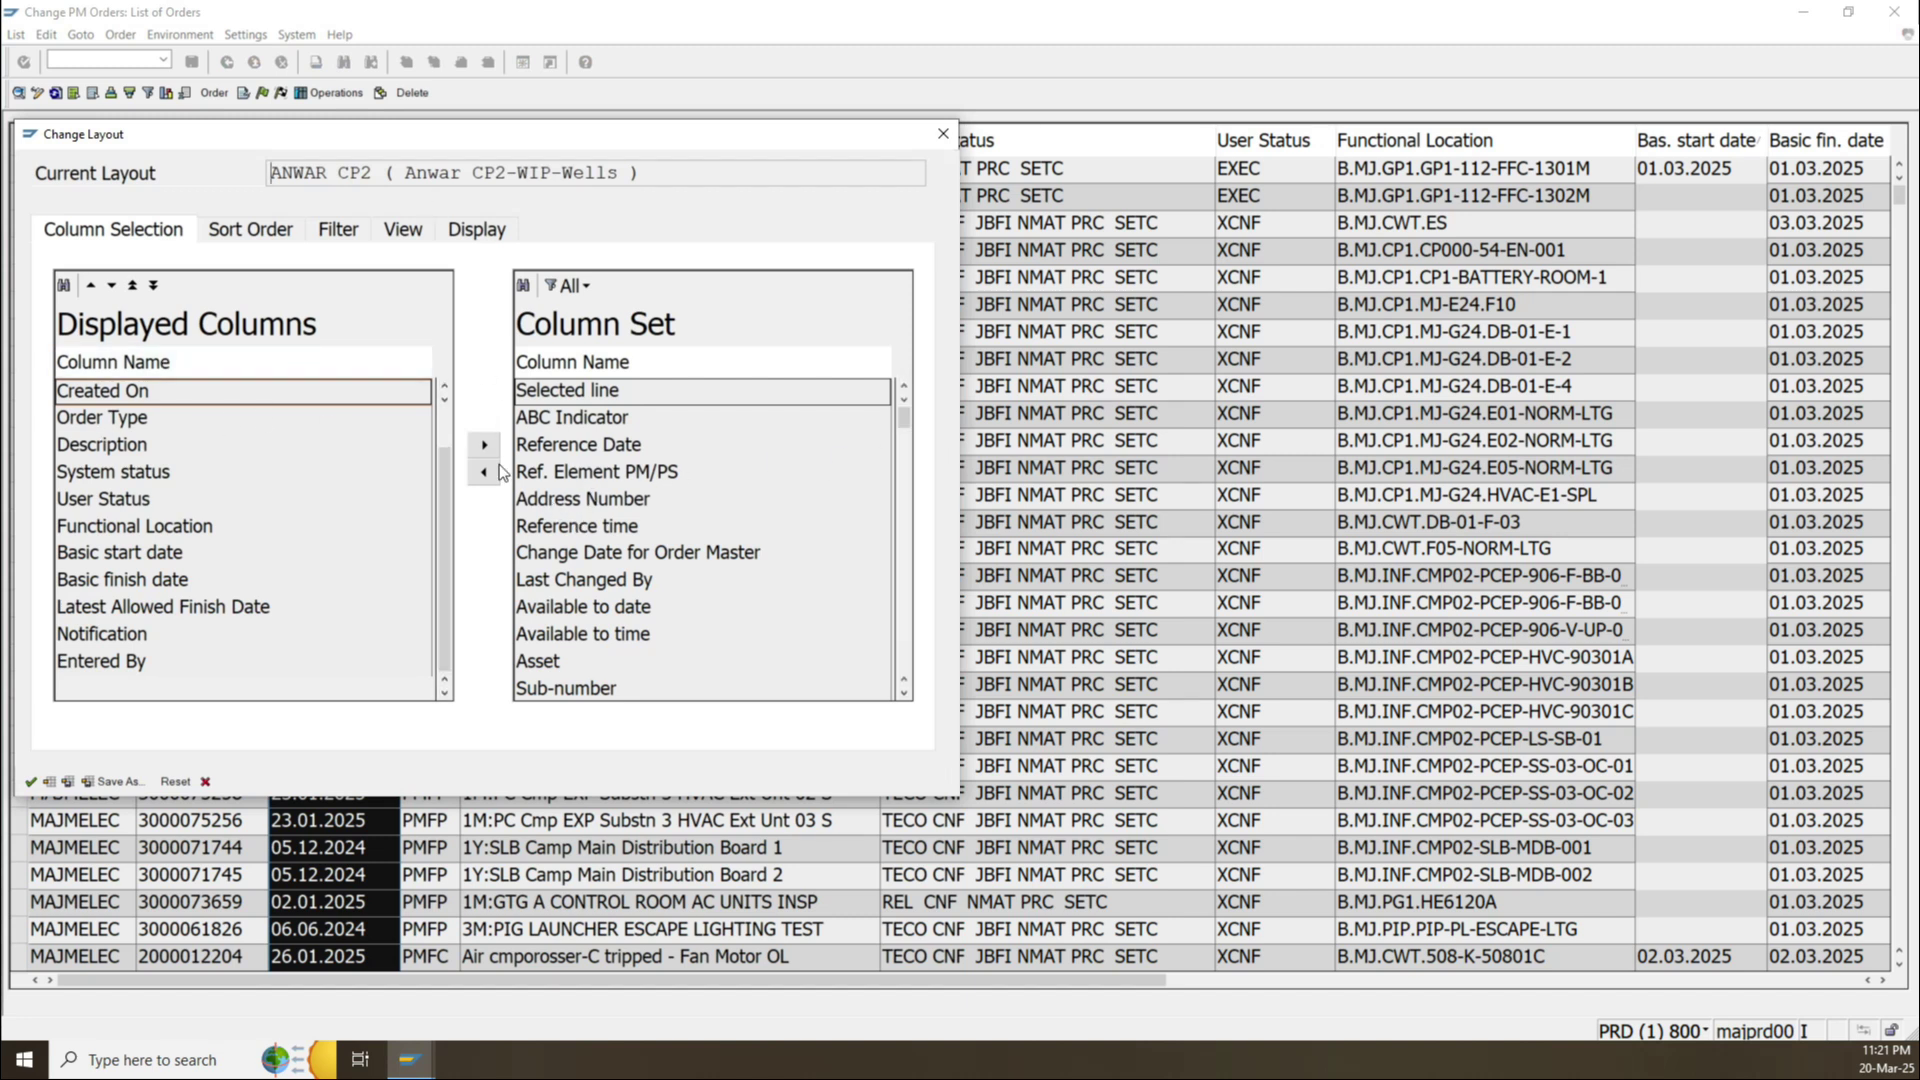
drag(440, 478, 440, 420)
click(135, 393)
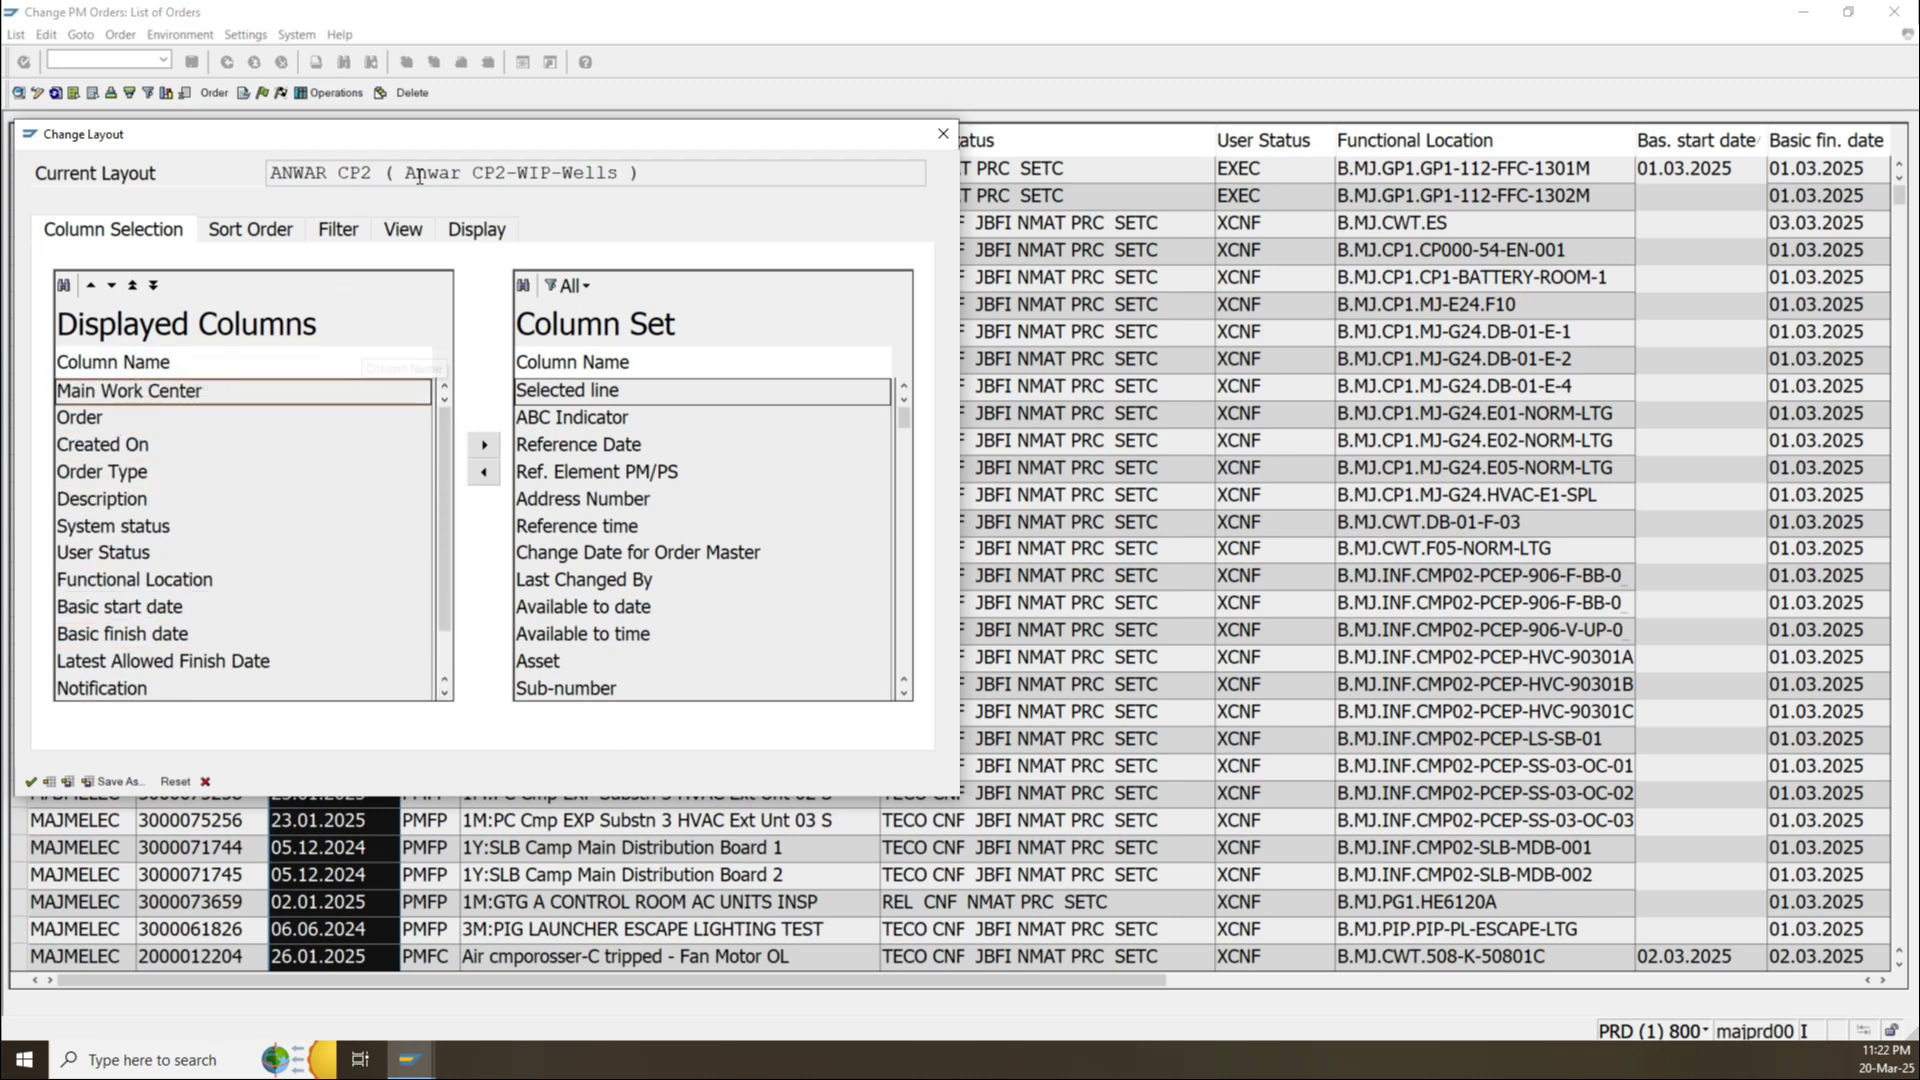
drag(375, 136, 923, 133)
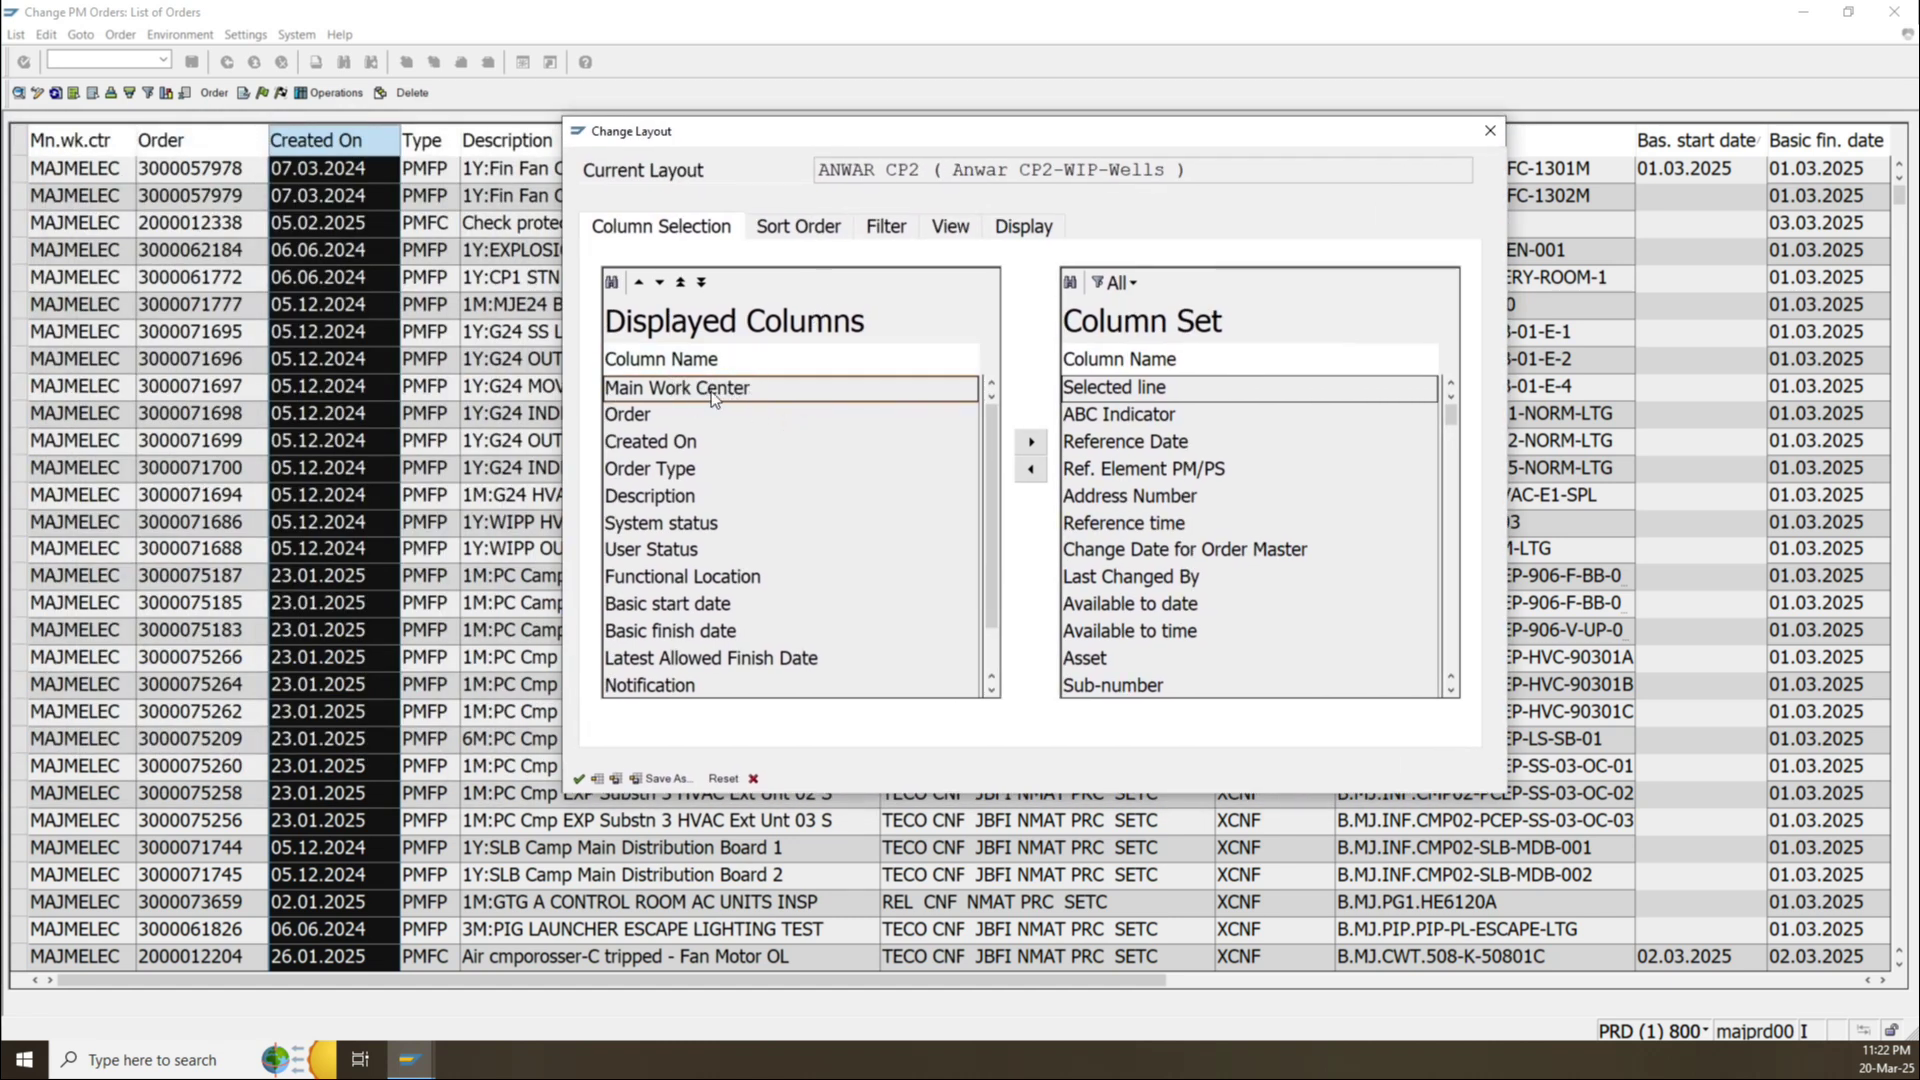
click(692, 470)
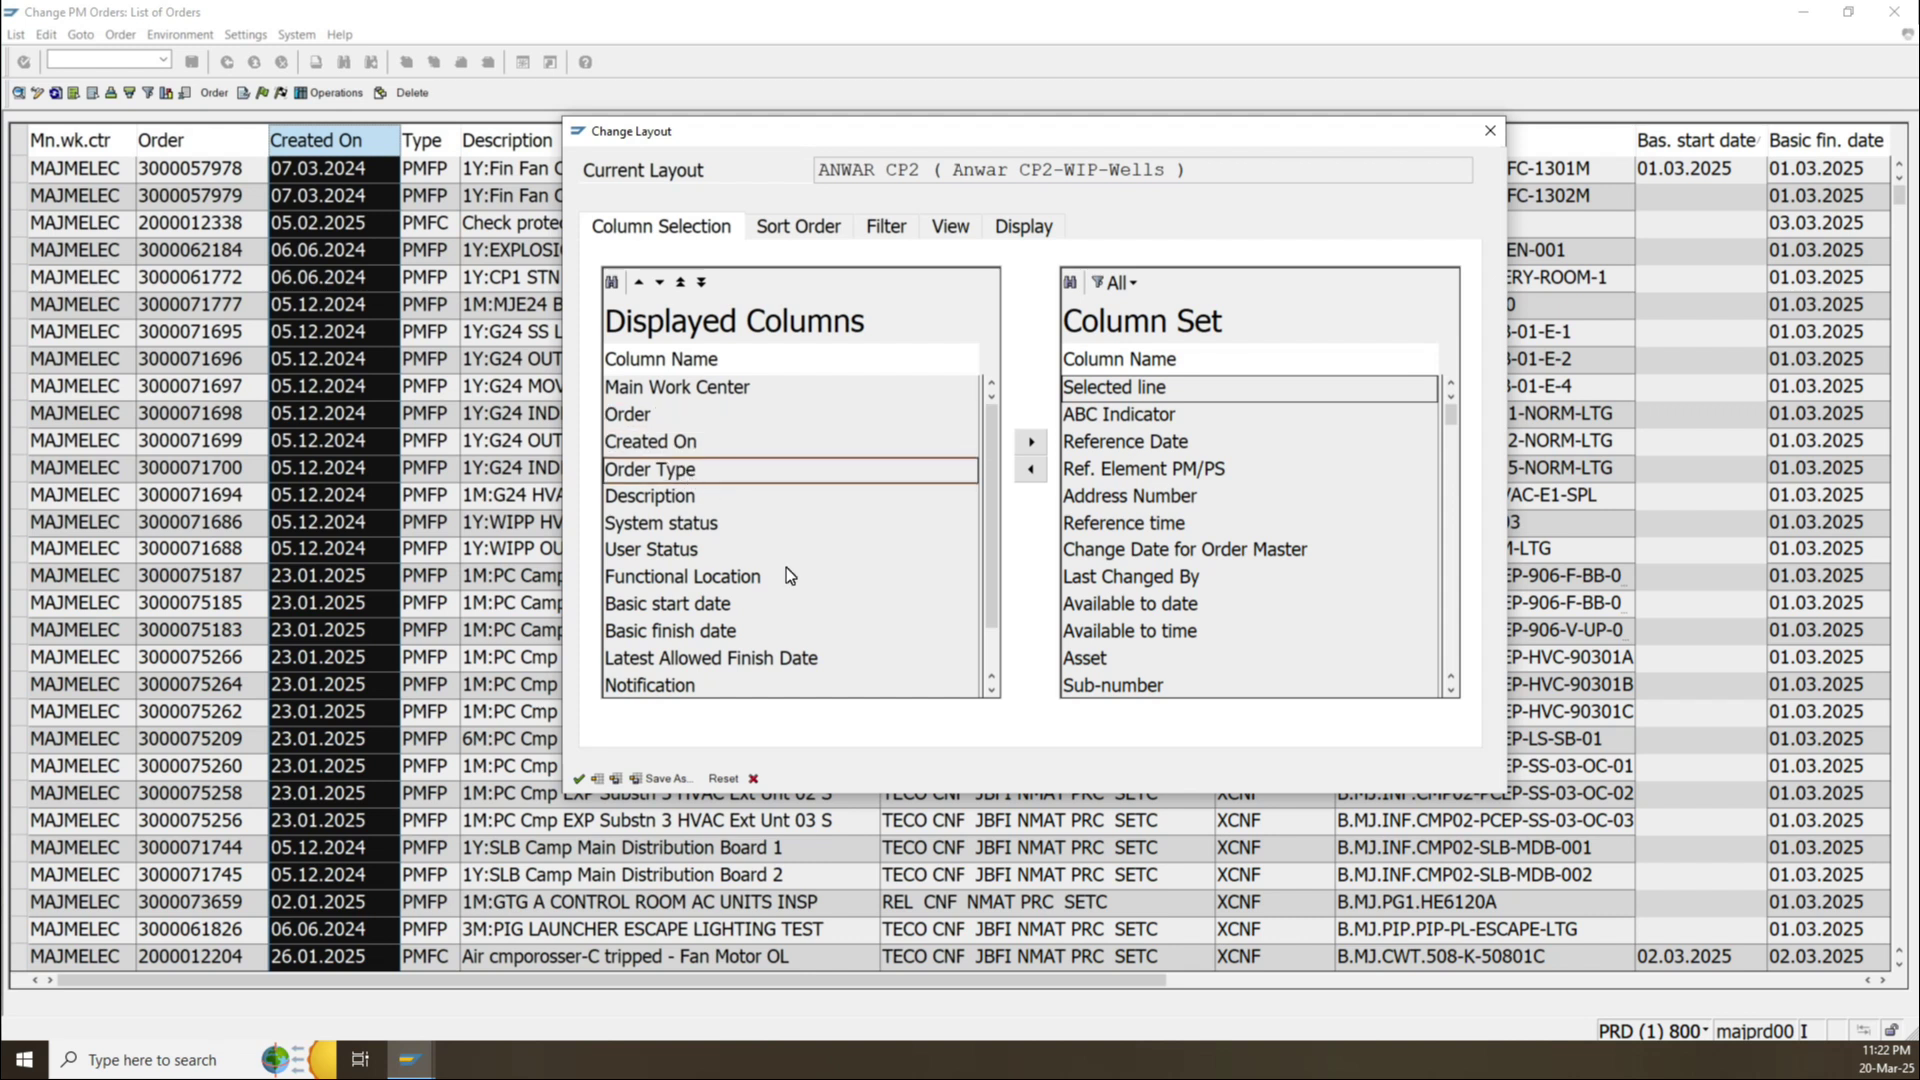
click(645, 414)
click(683, 393)
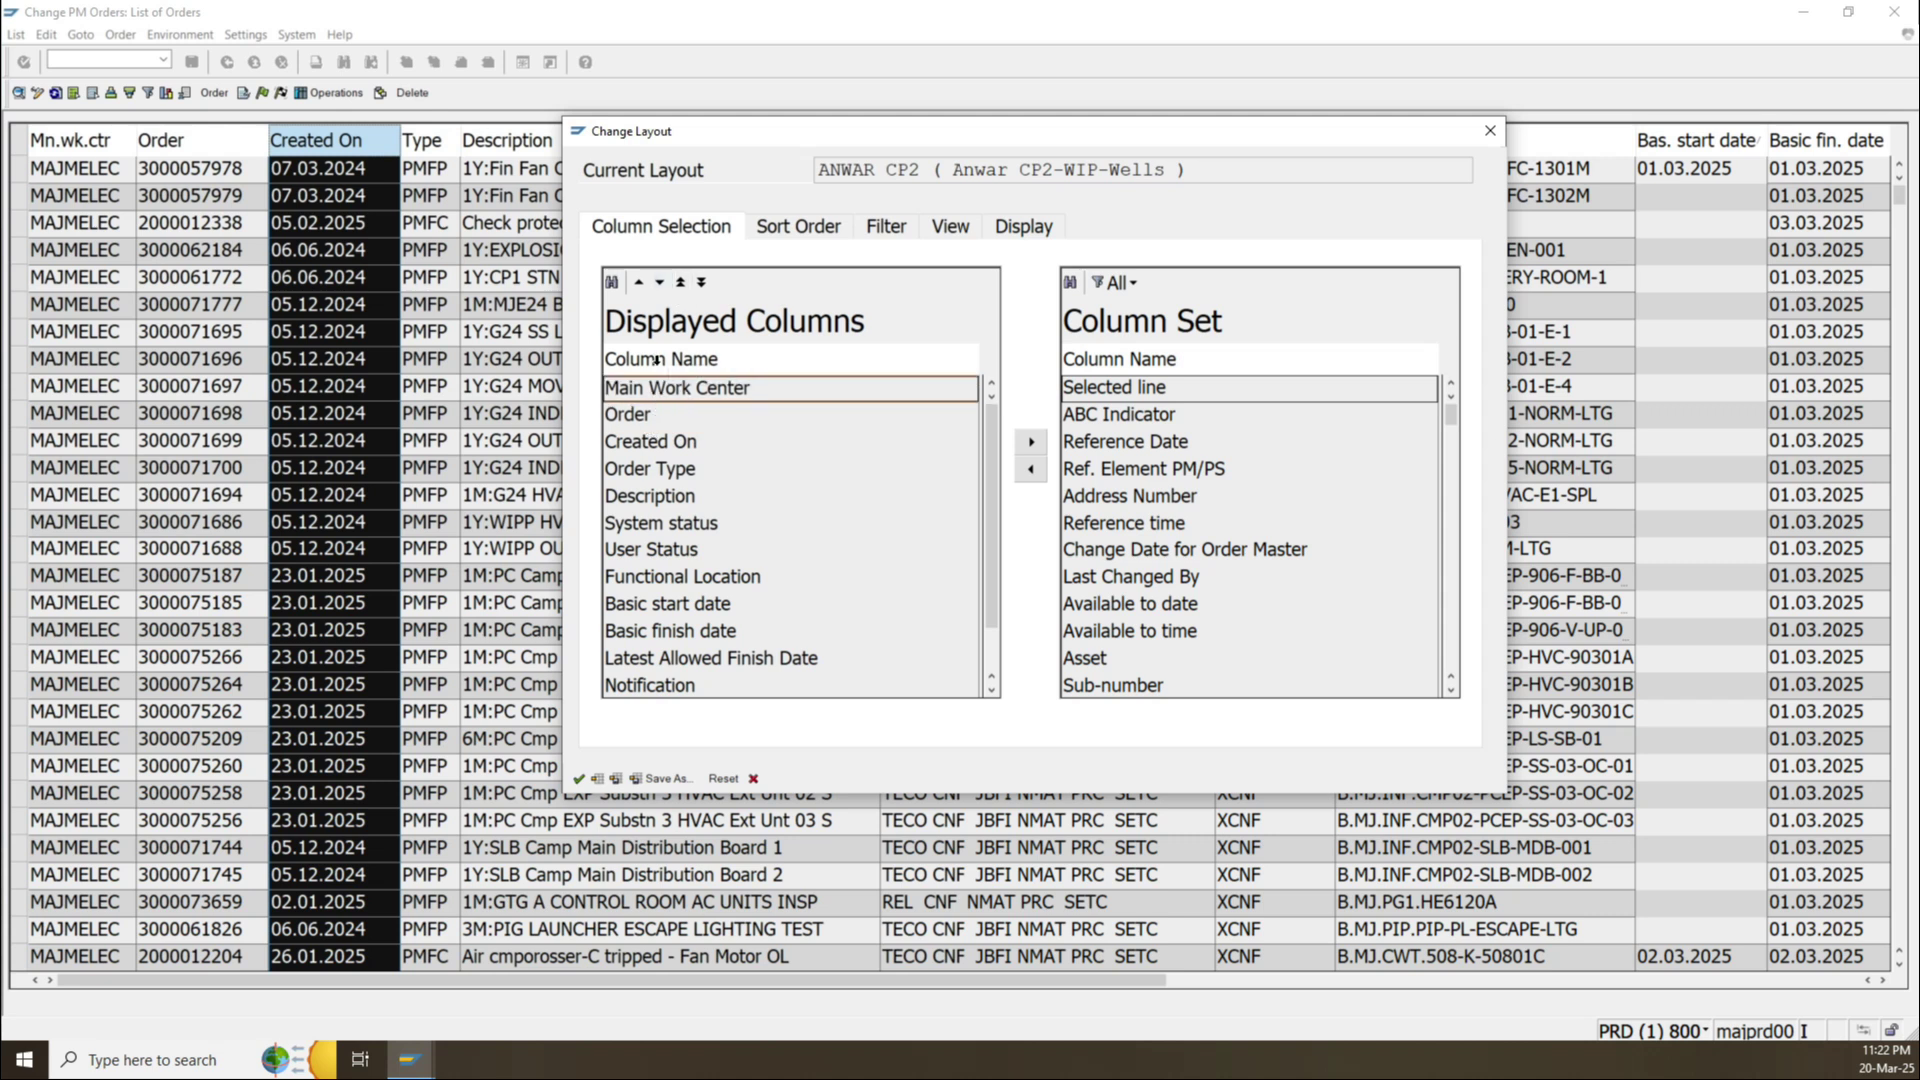
click(659, 284)
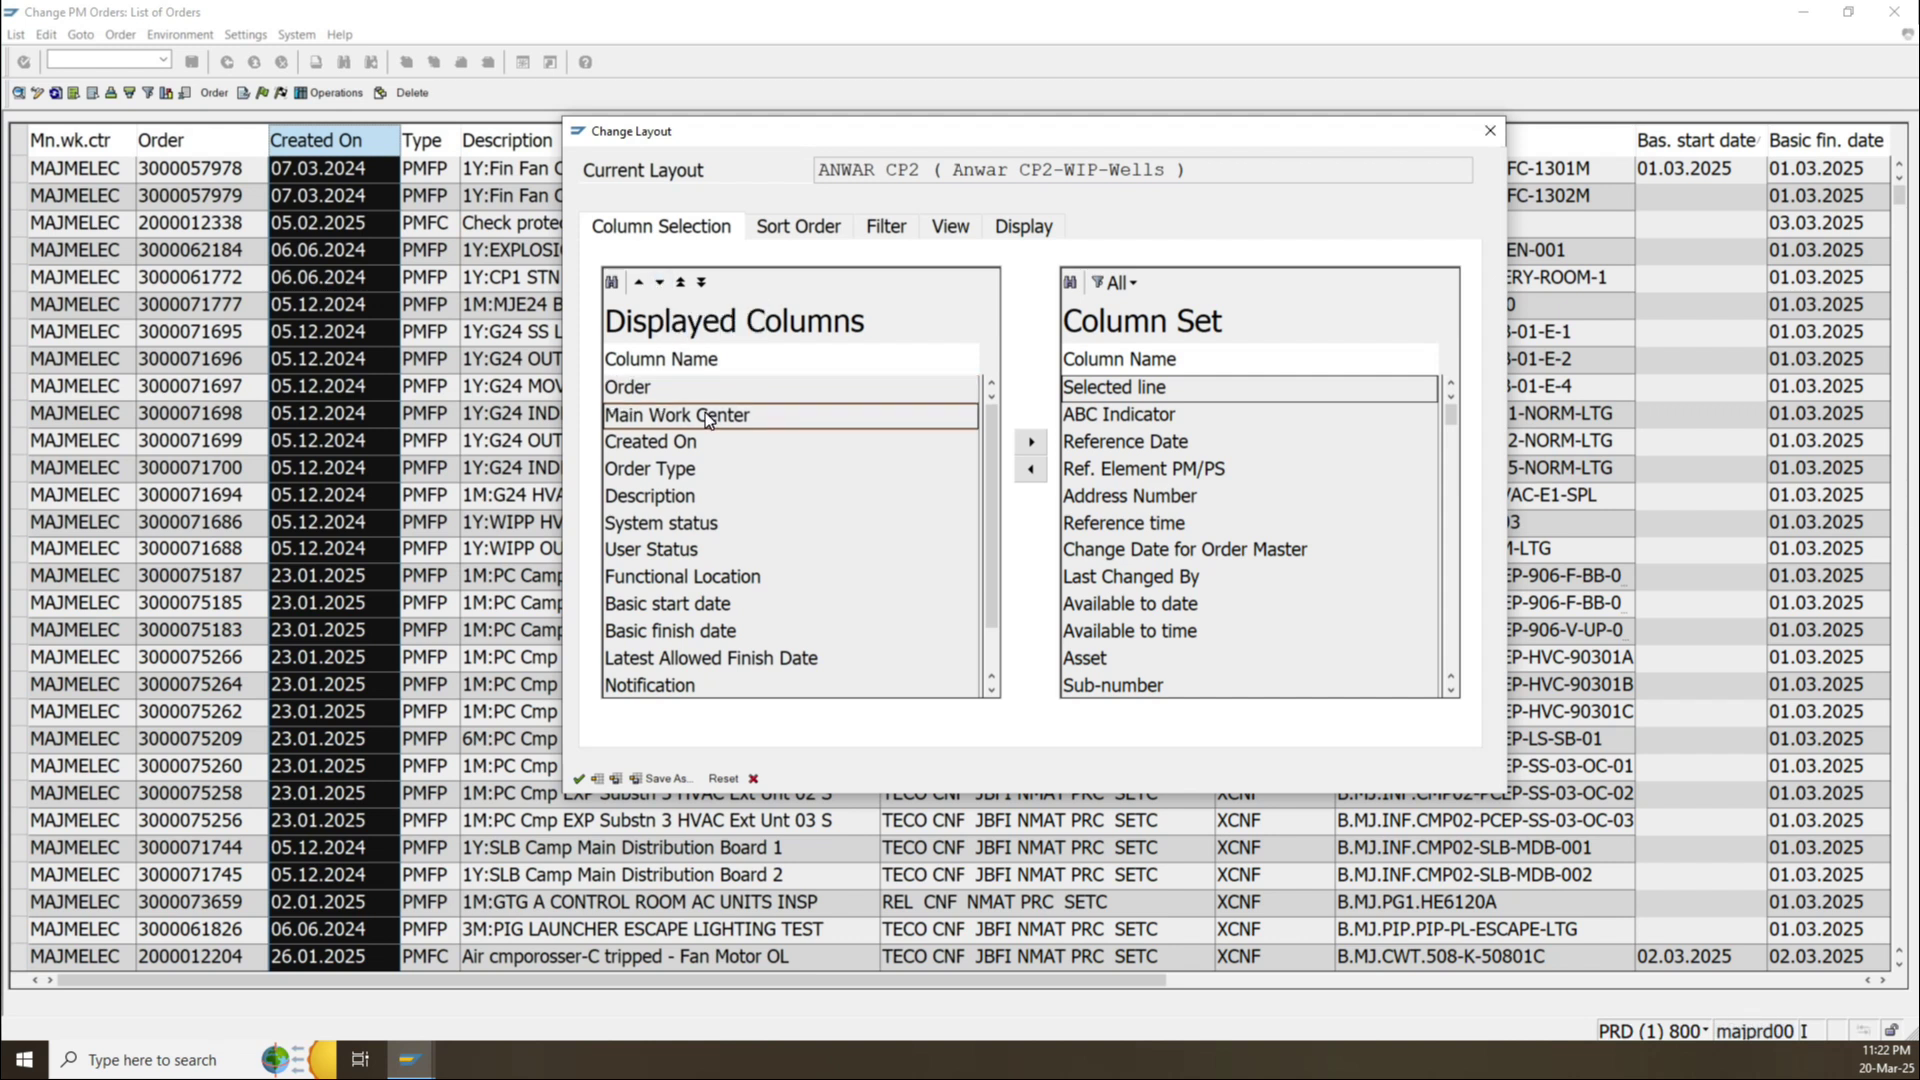
Move Entered By from the displayed columns to the column set.
scroll(718, 656, down, 1)
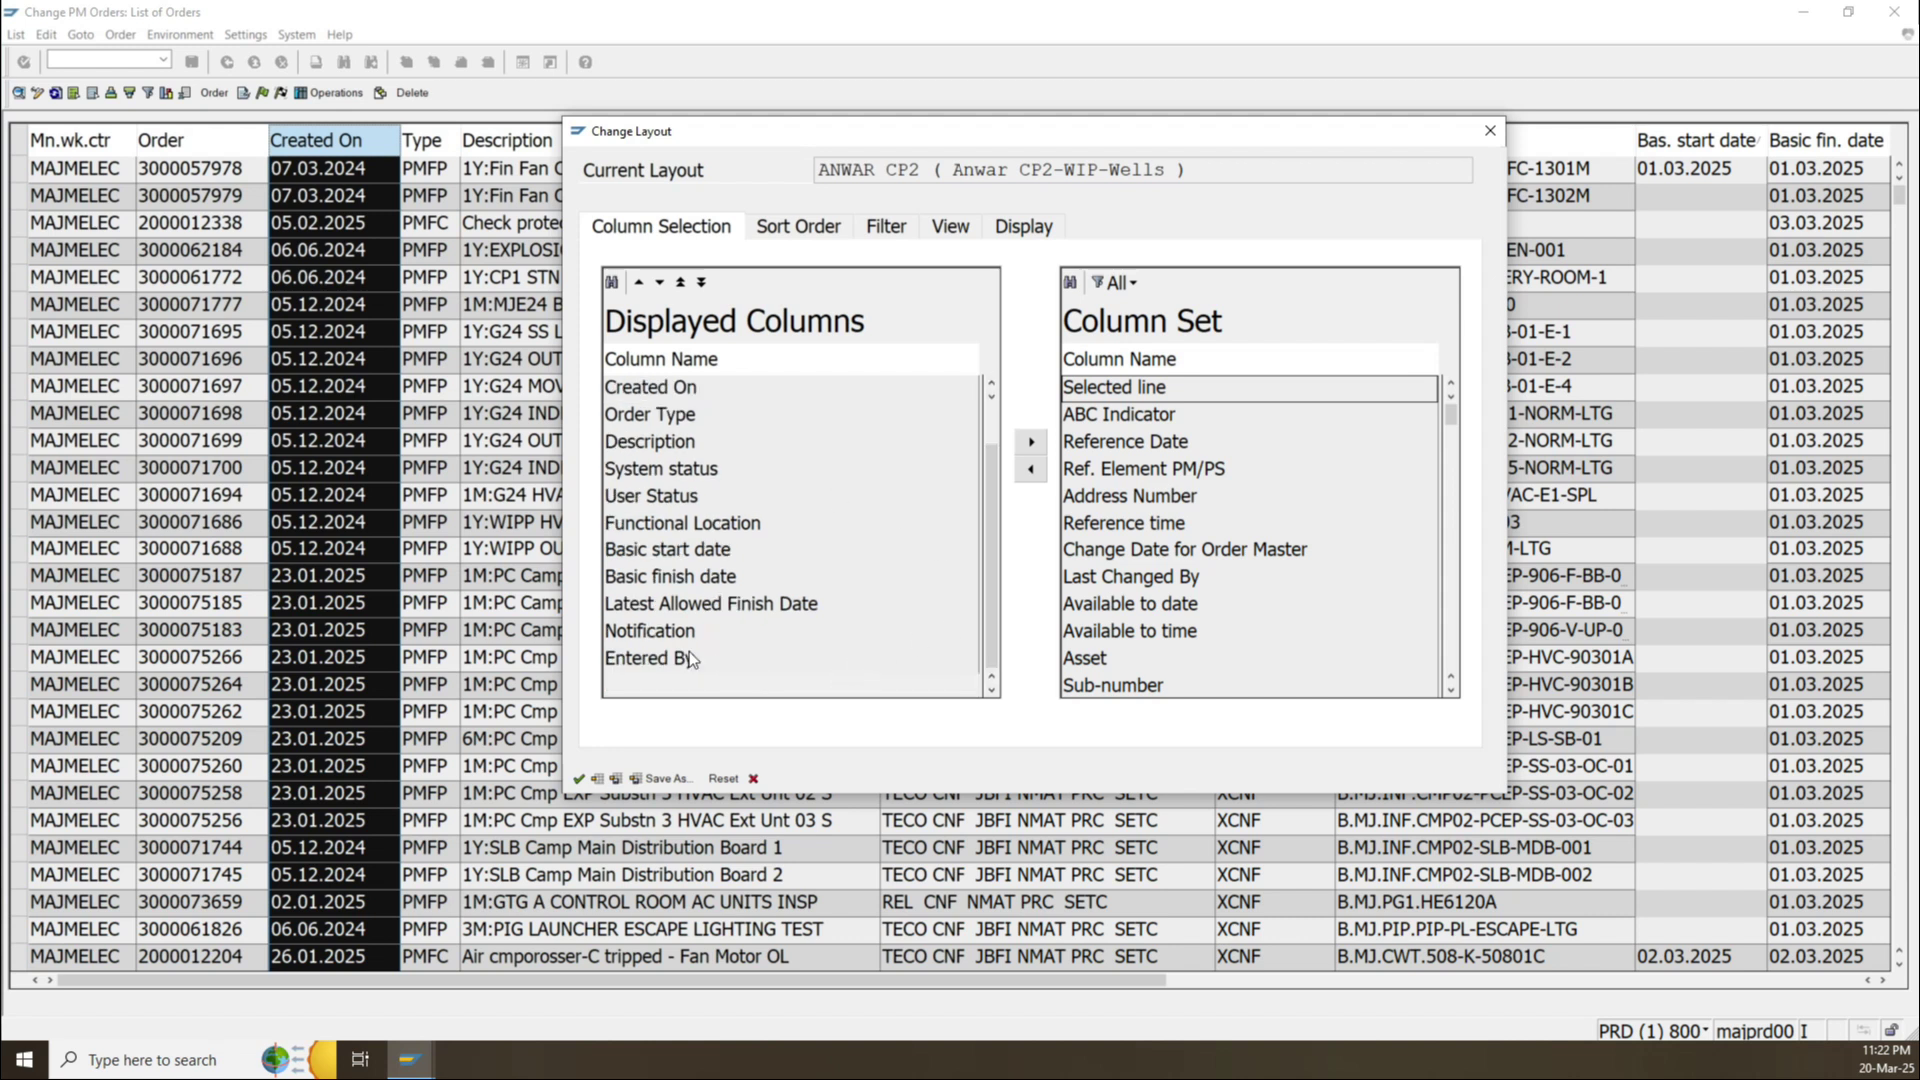
scroll(650, 470, up, 1)
scroll(714, 648, down, 1)
click(677, 662)
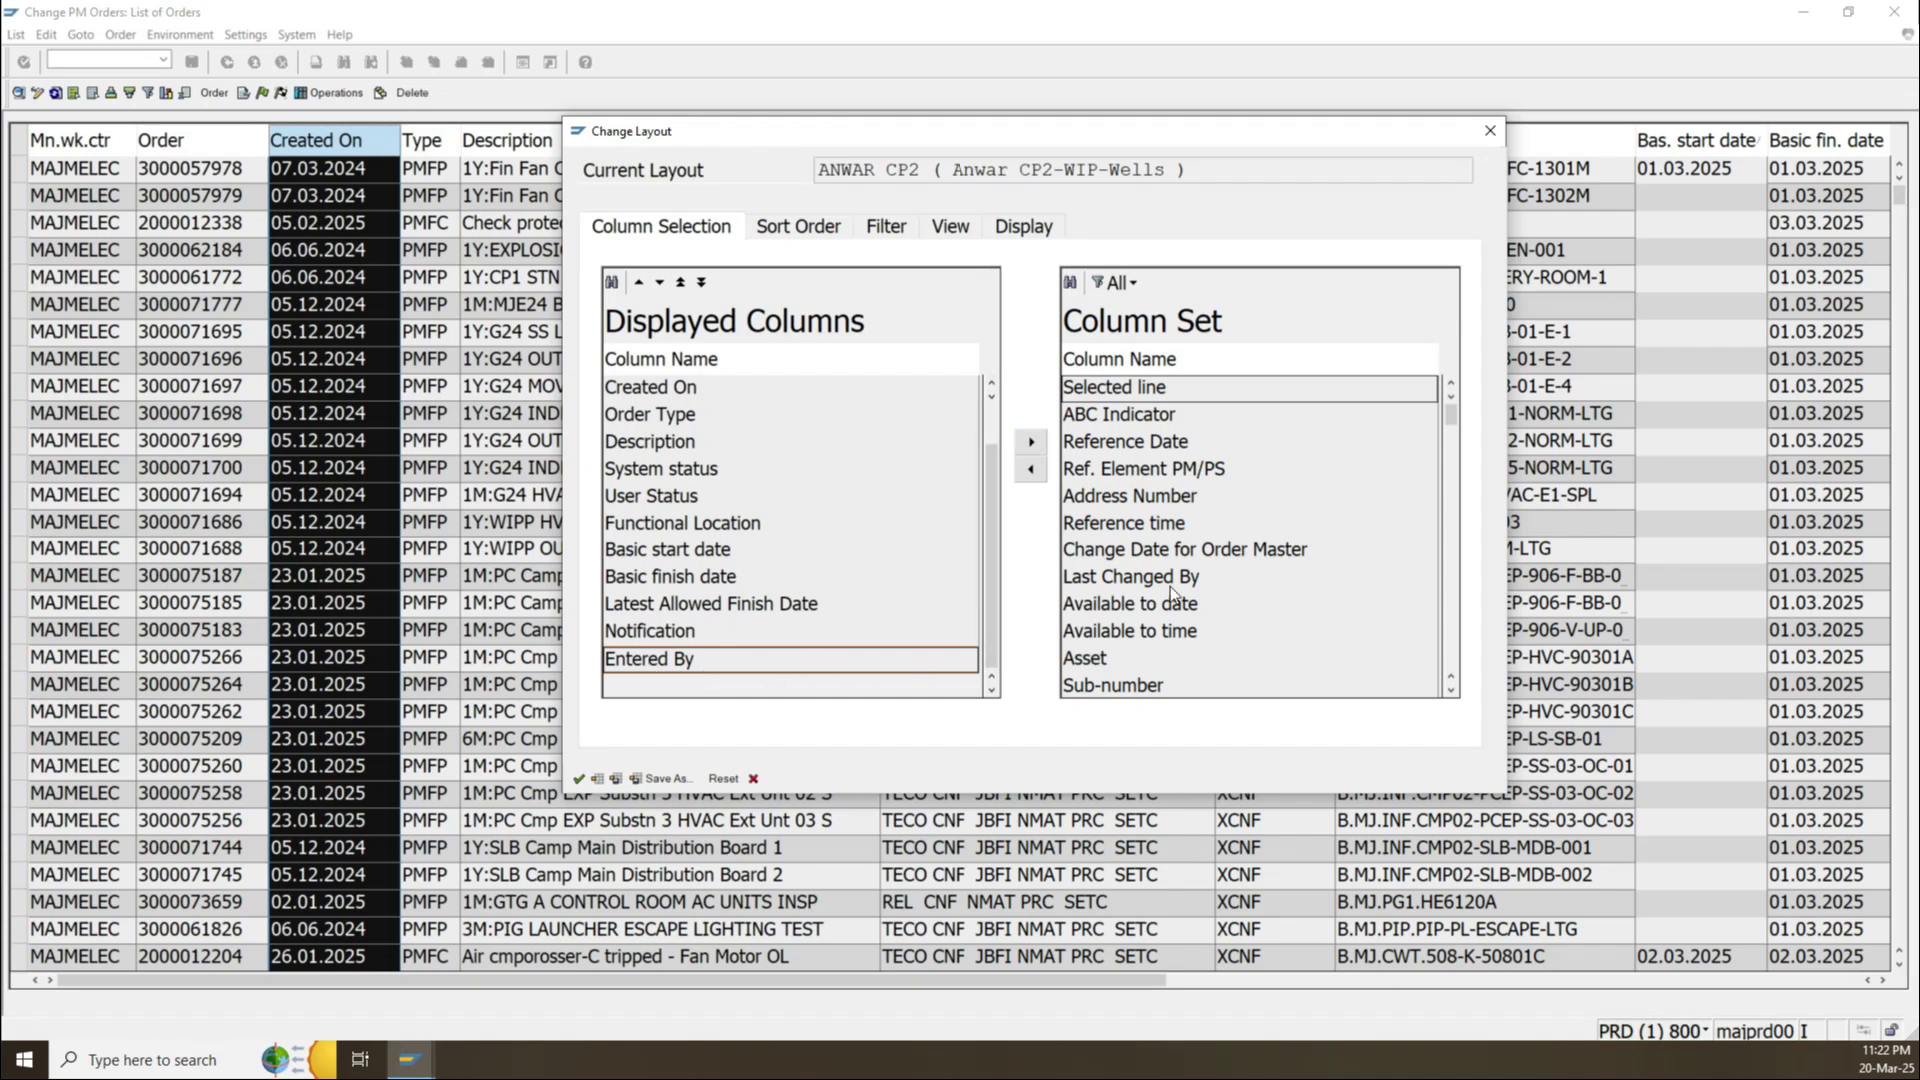
click(1031, 441)
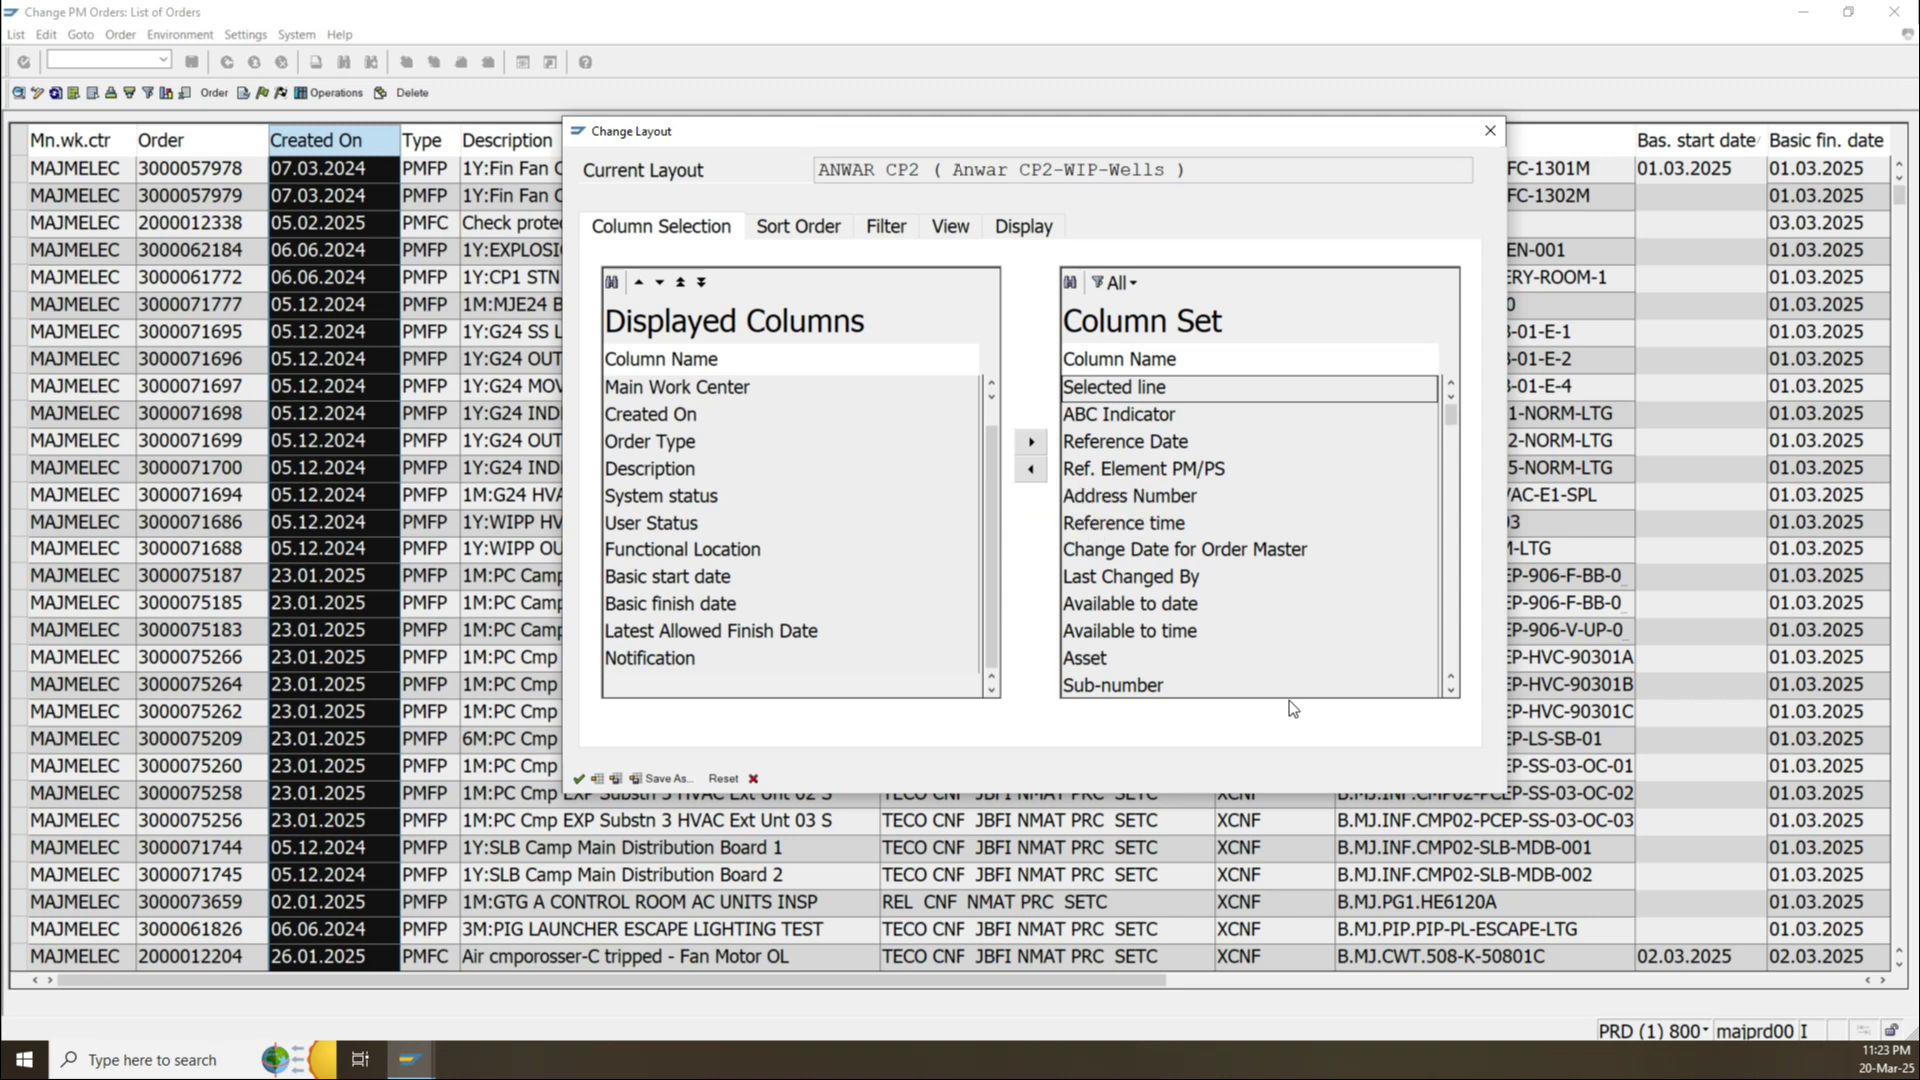
Add Priority Type to the displayed columns, placed after Notification.
scroll(1226, 612, down, 10)
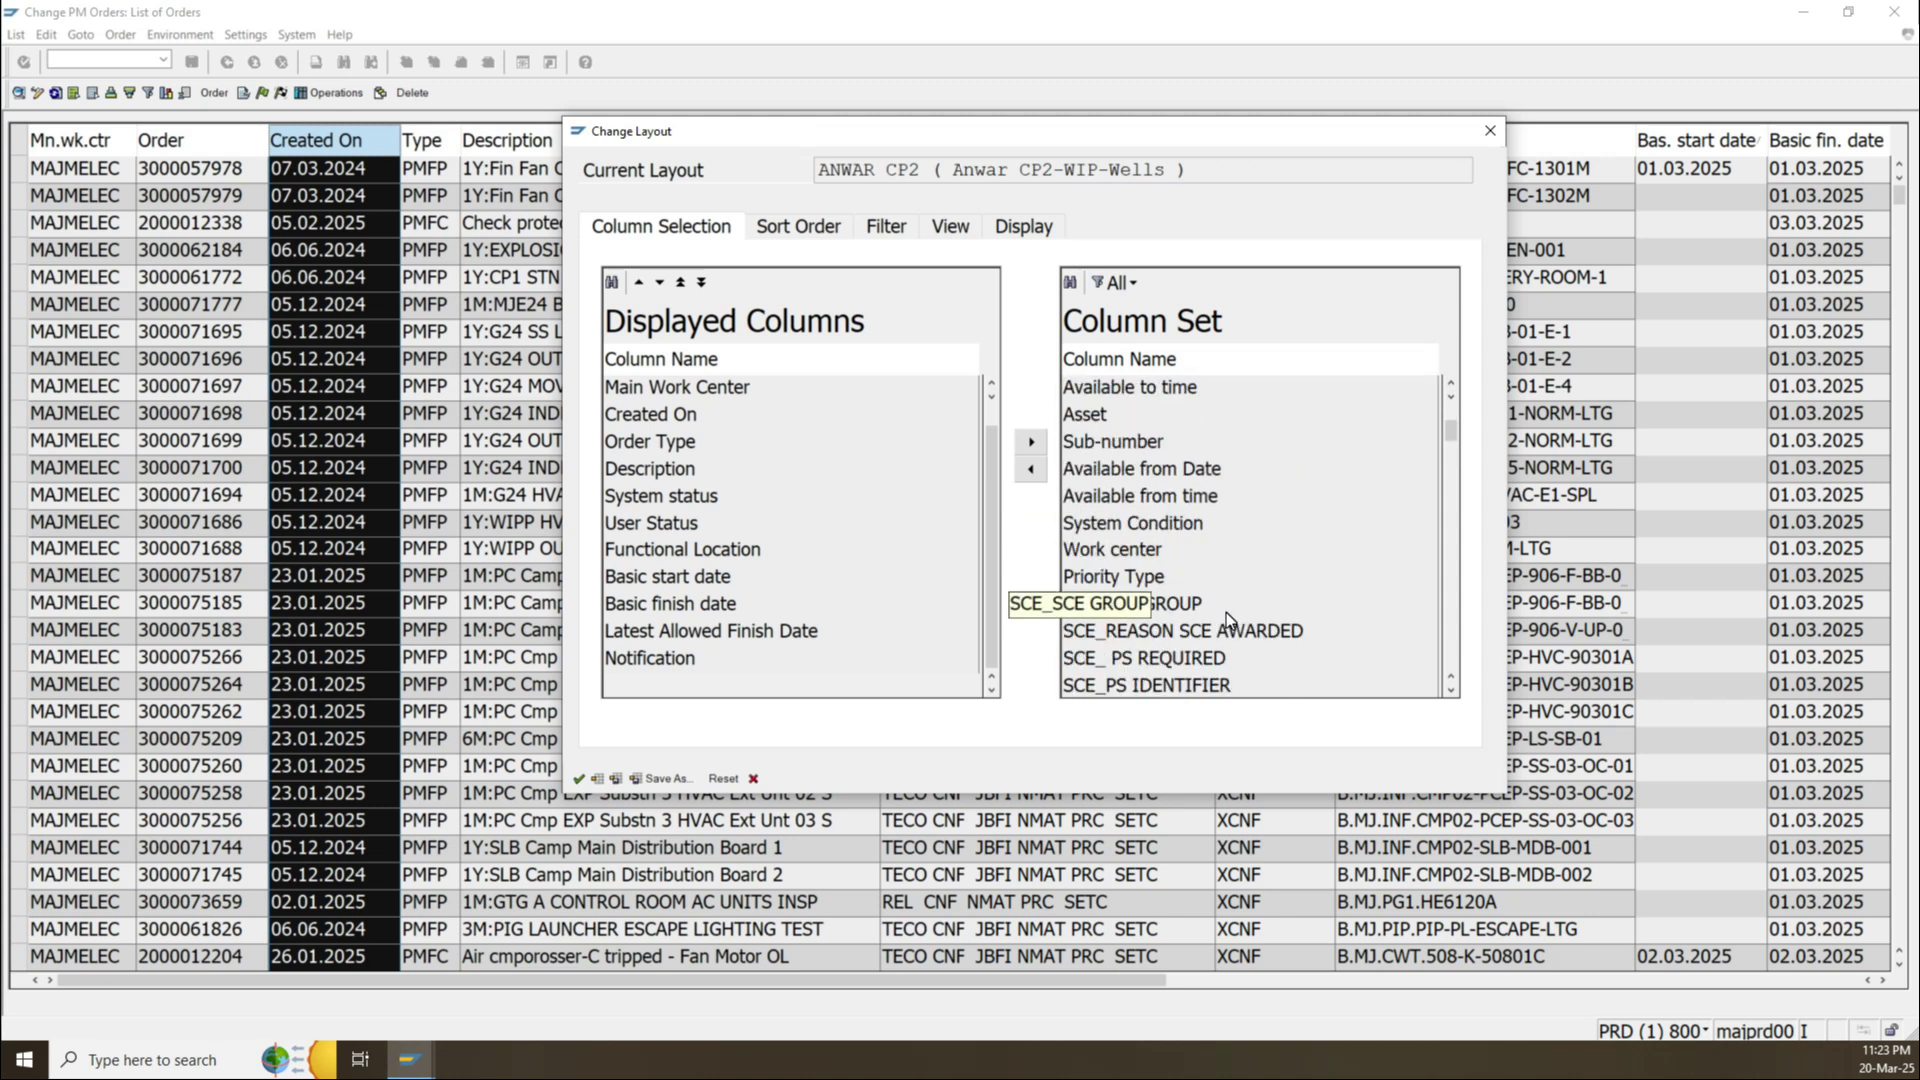
scroll(1226, 612, up, 3)
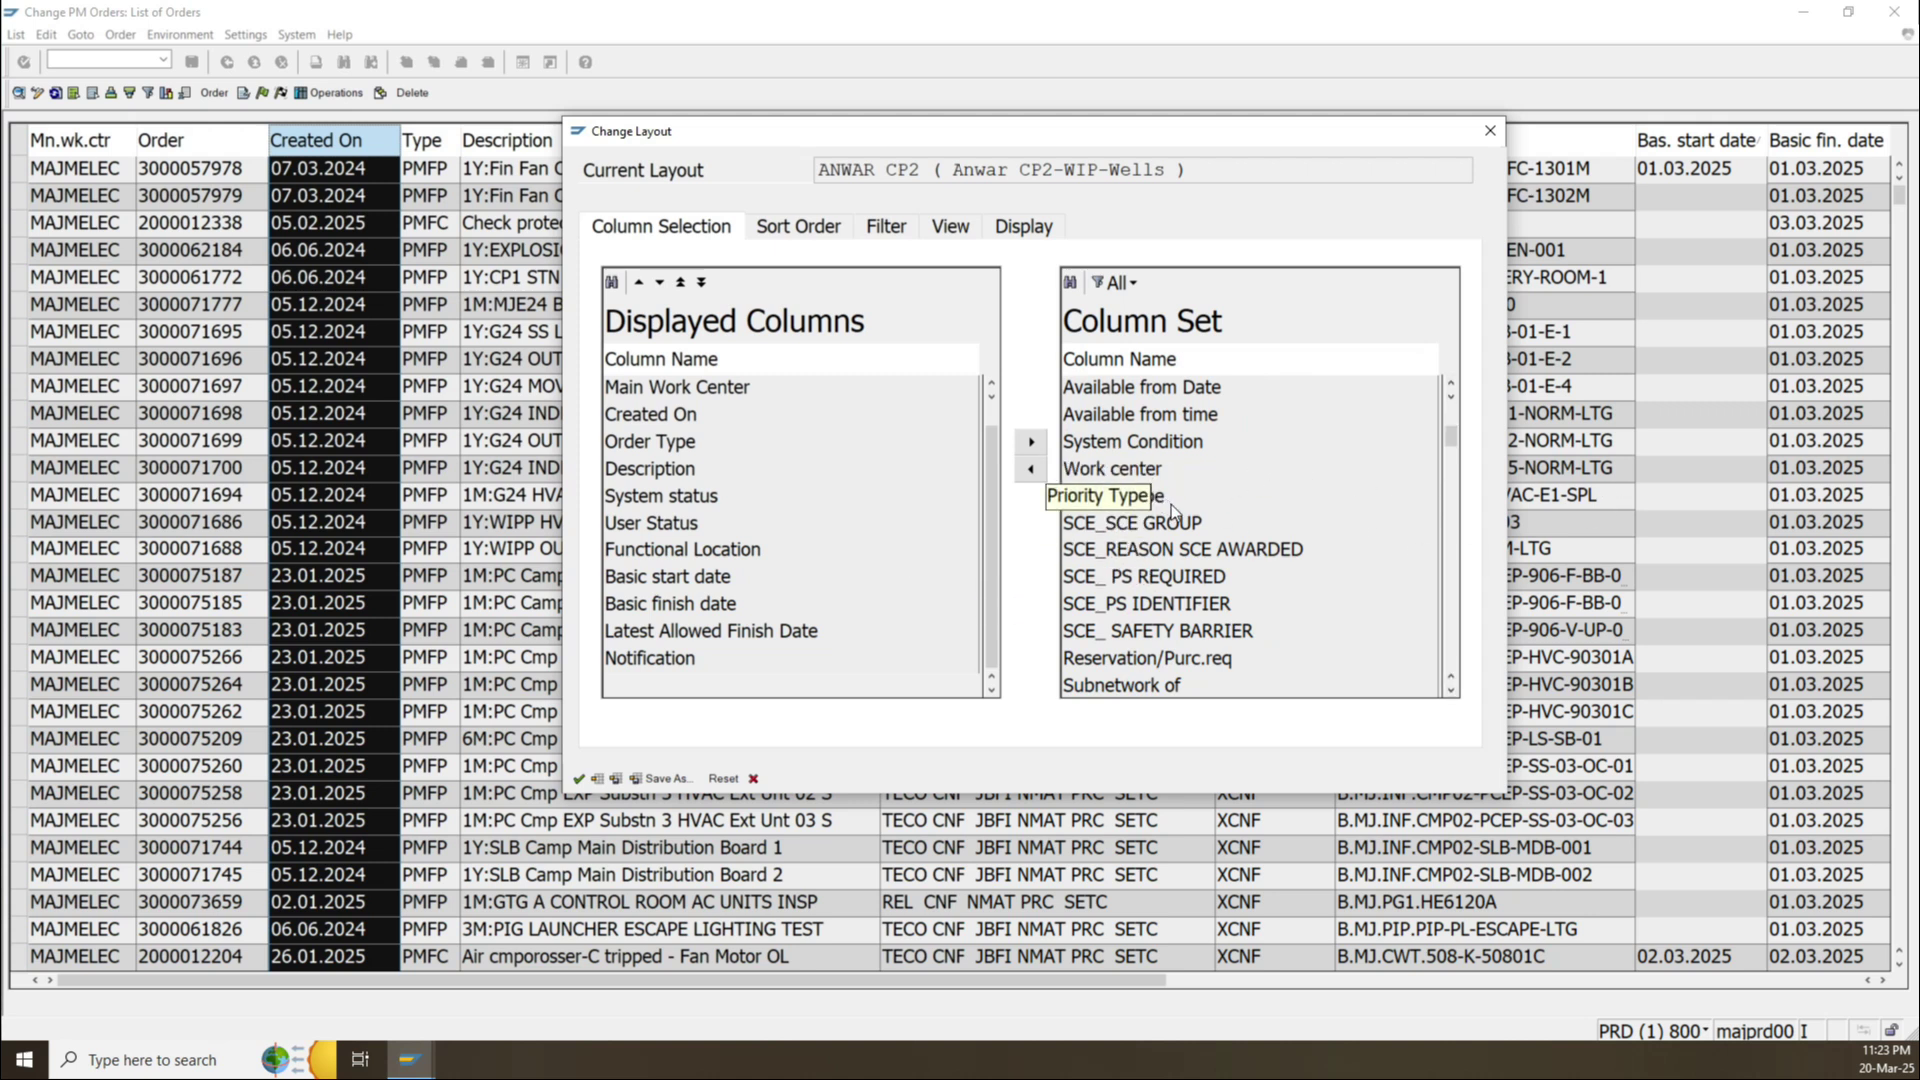
scroll(1245, 535, down, 3)
scroll(1237, 538, up, 3)
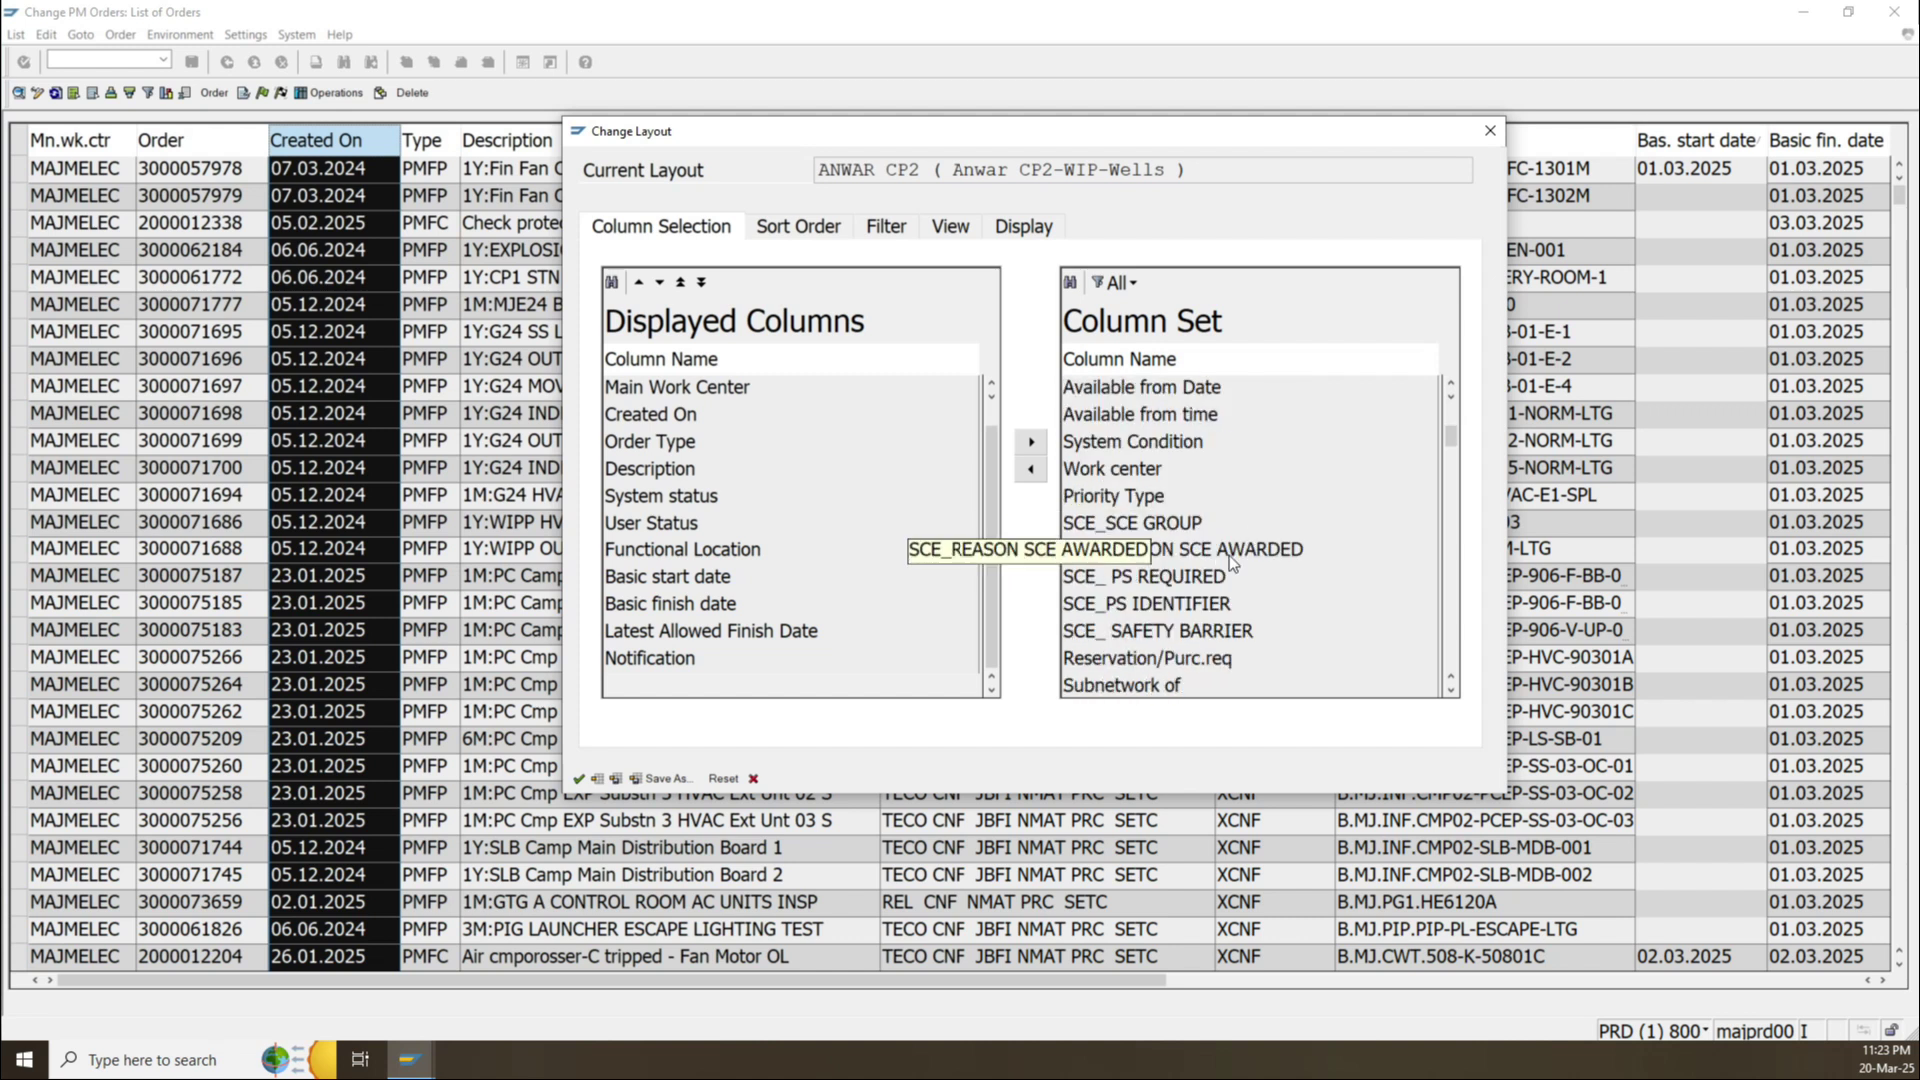
click(1135, 500)
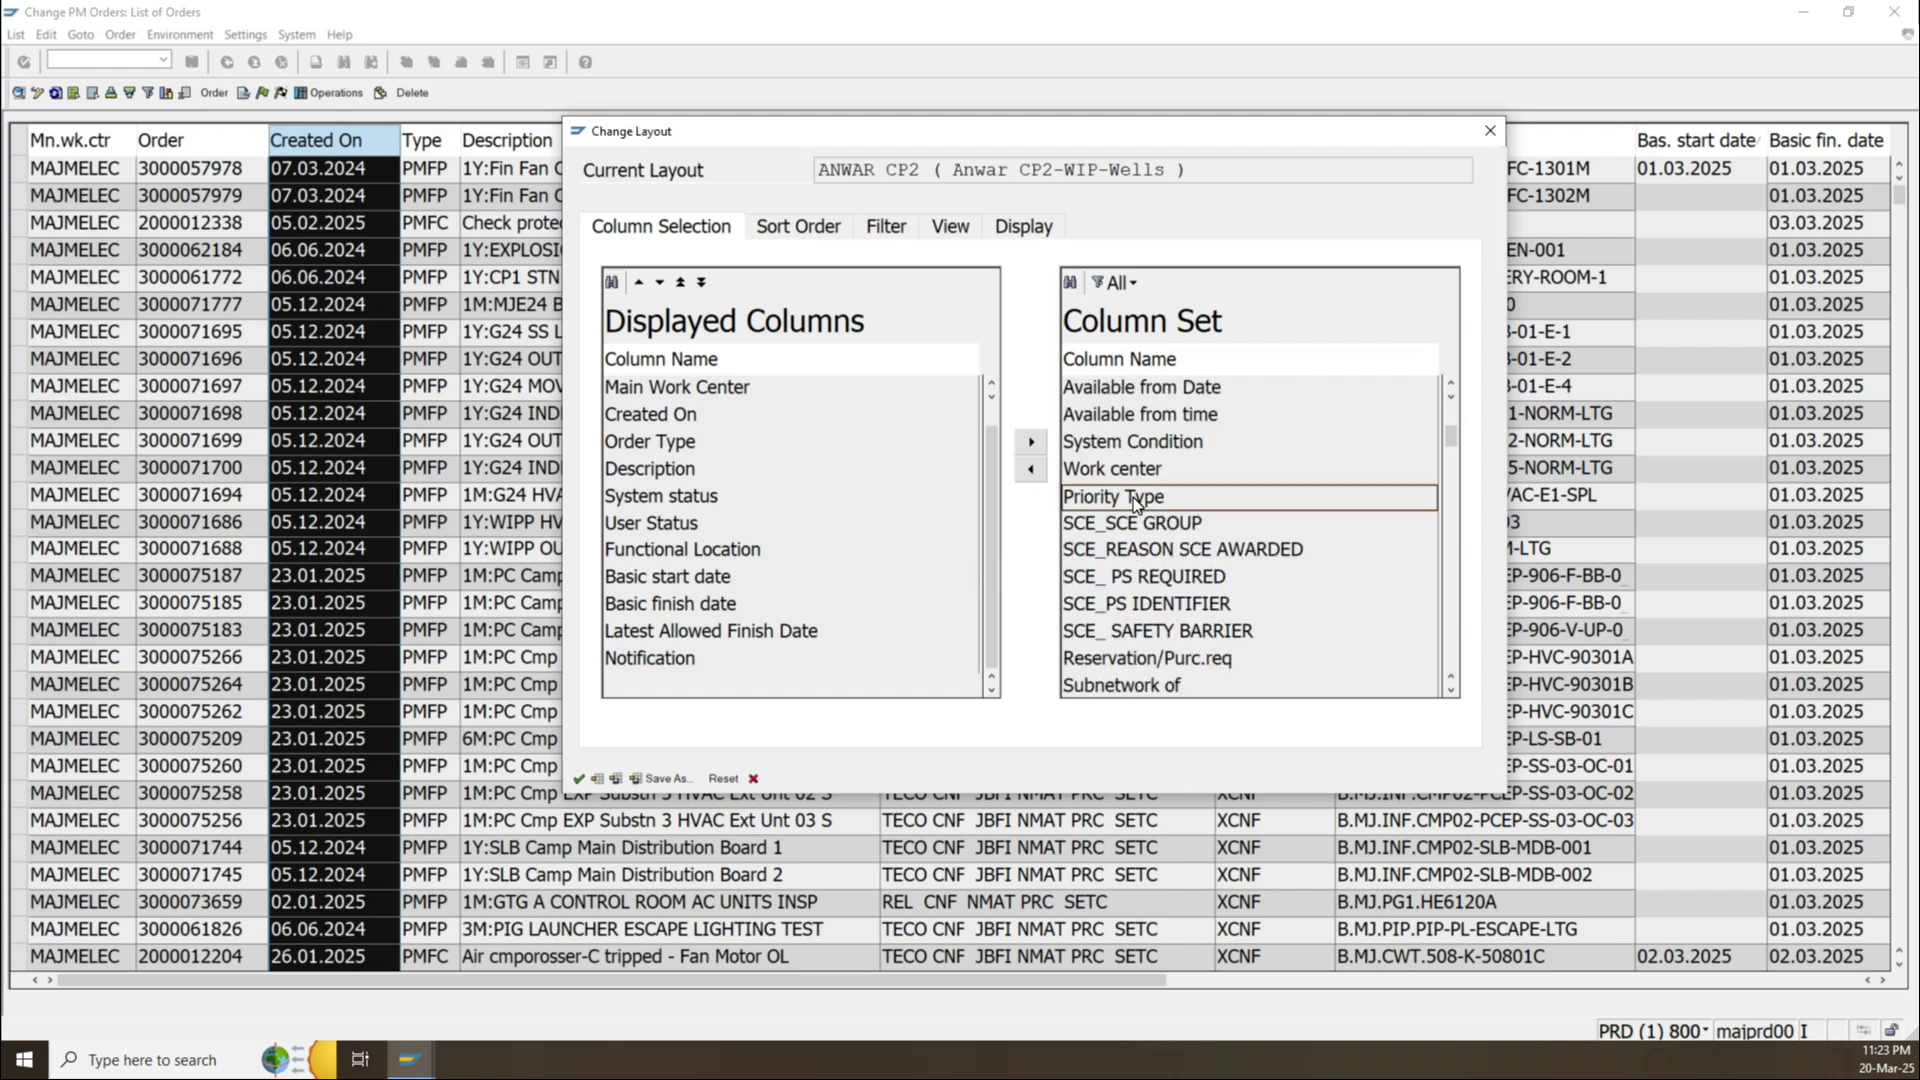
click(695, 662)
click(1036, 471)
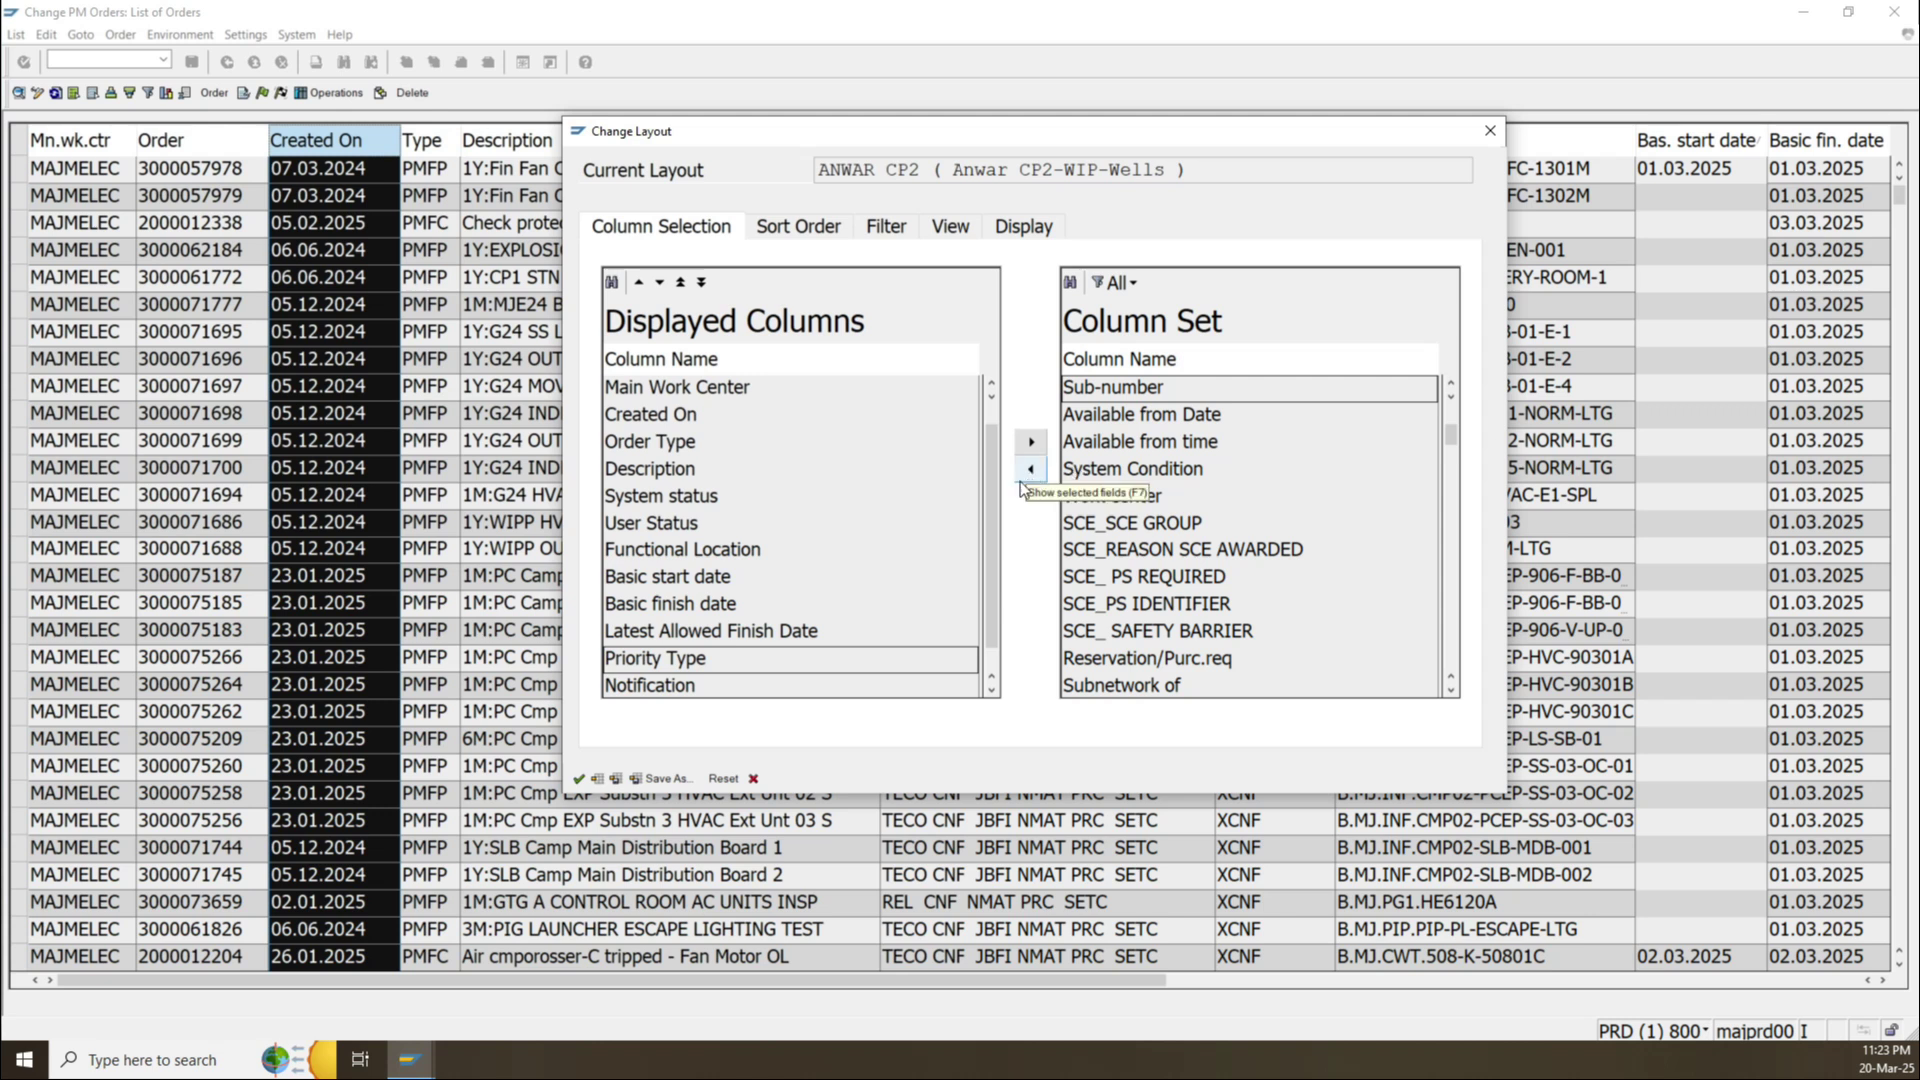
scroll(890, 668, down, 1)
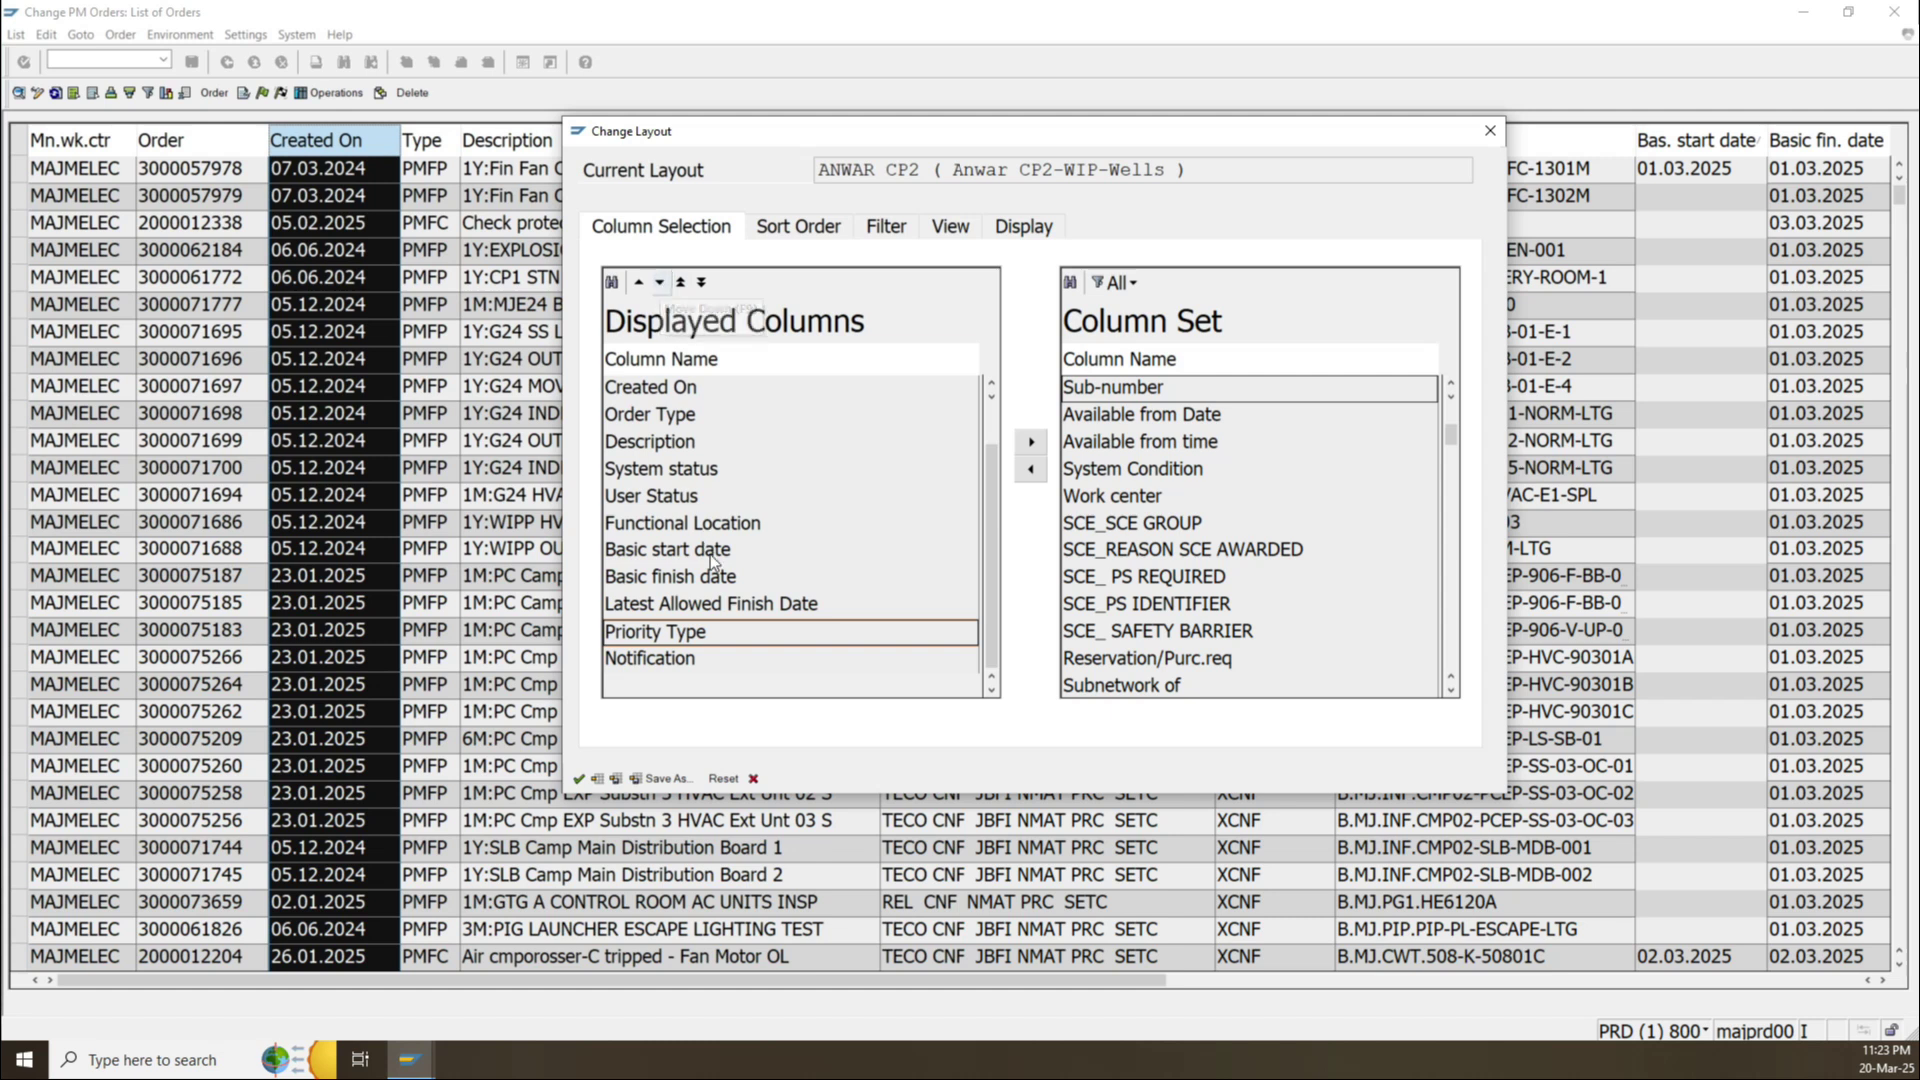
click(660, 283)
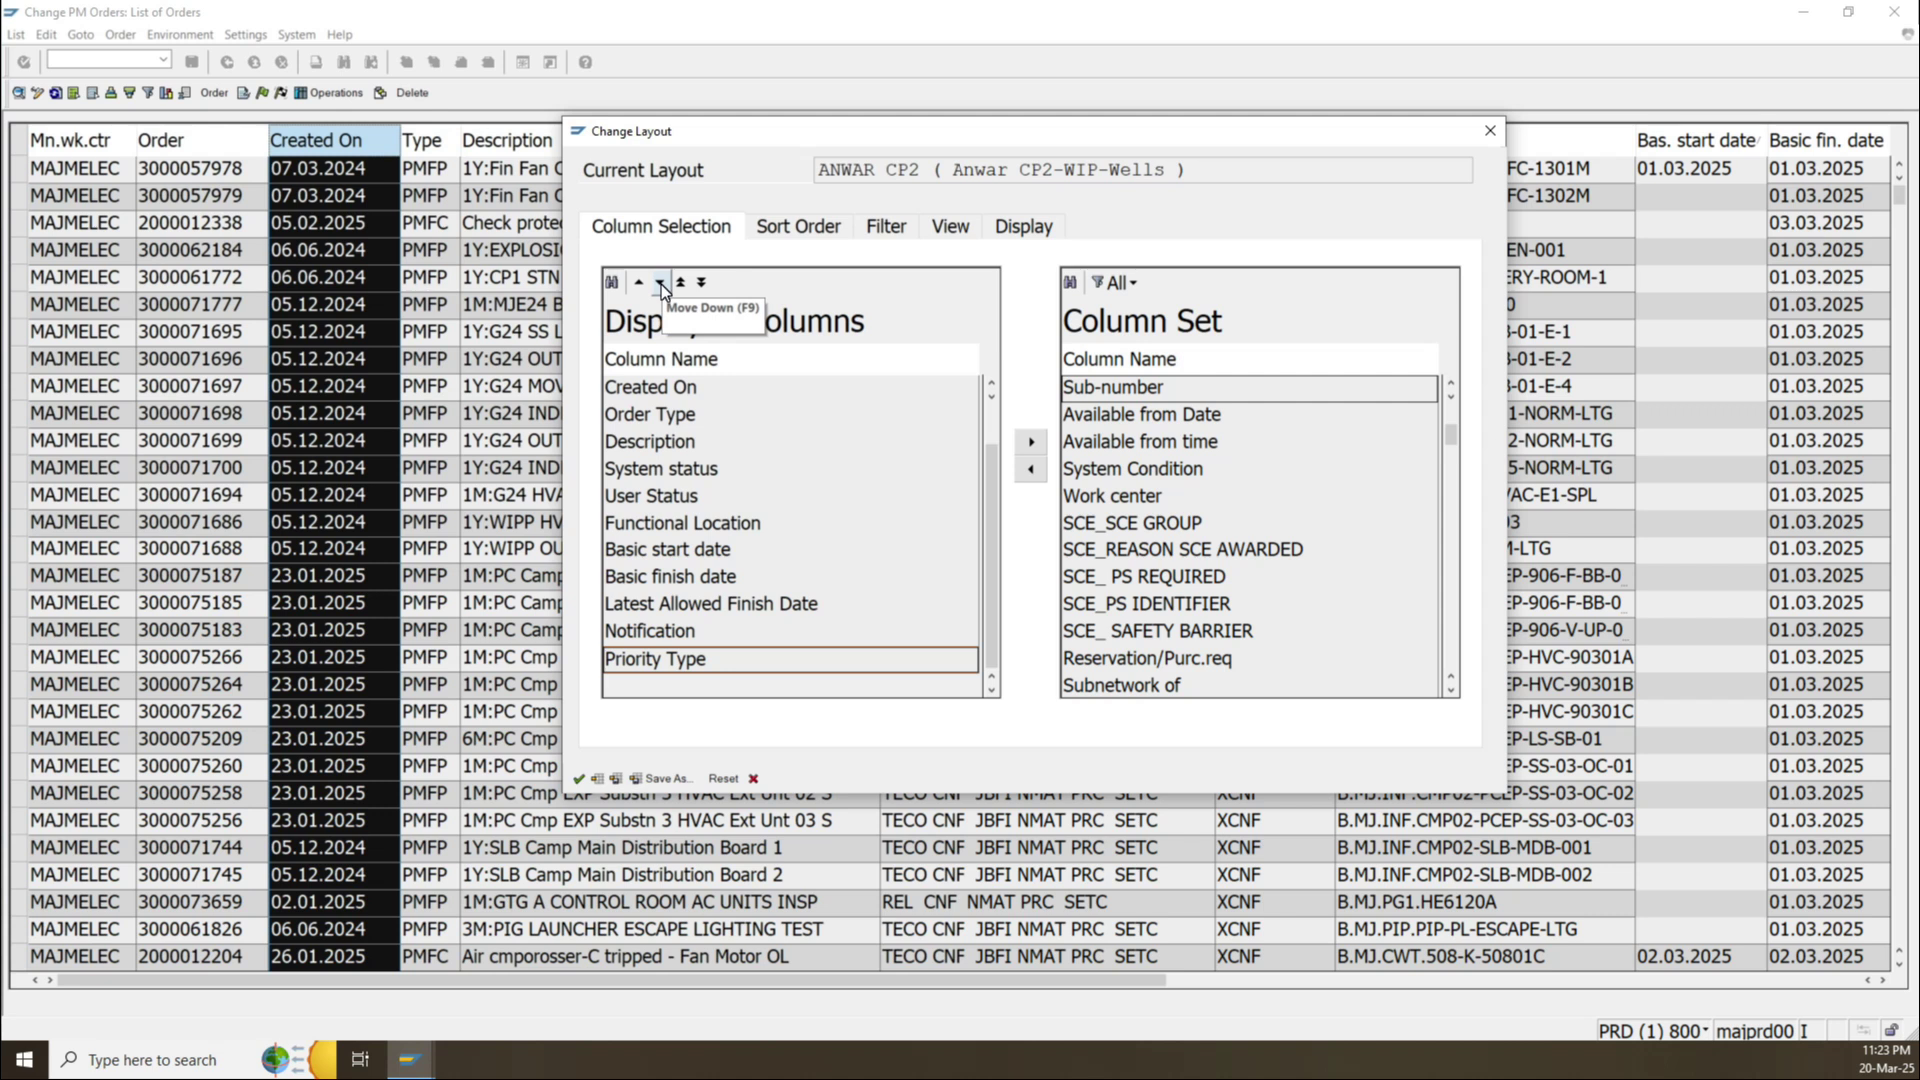
Add Equipment to the displayed columns, placed last after Priority Type.
scroll(1250, 590, down, 5)
click(1136, 554)
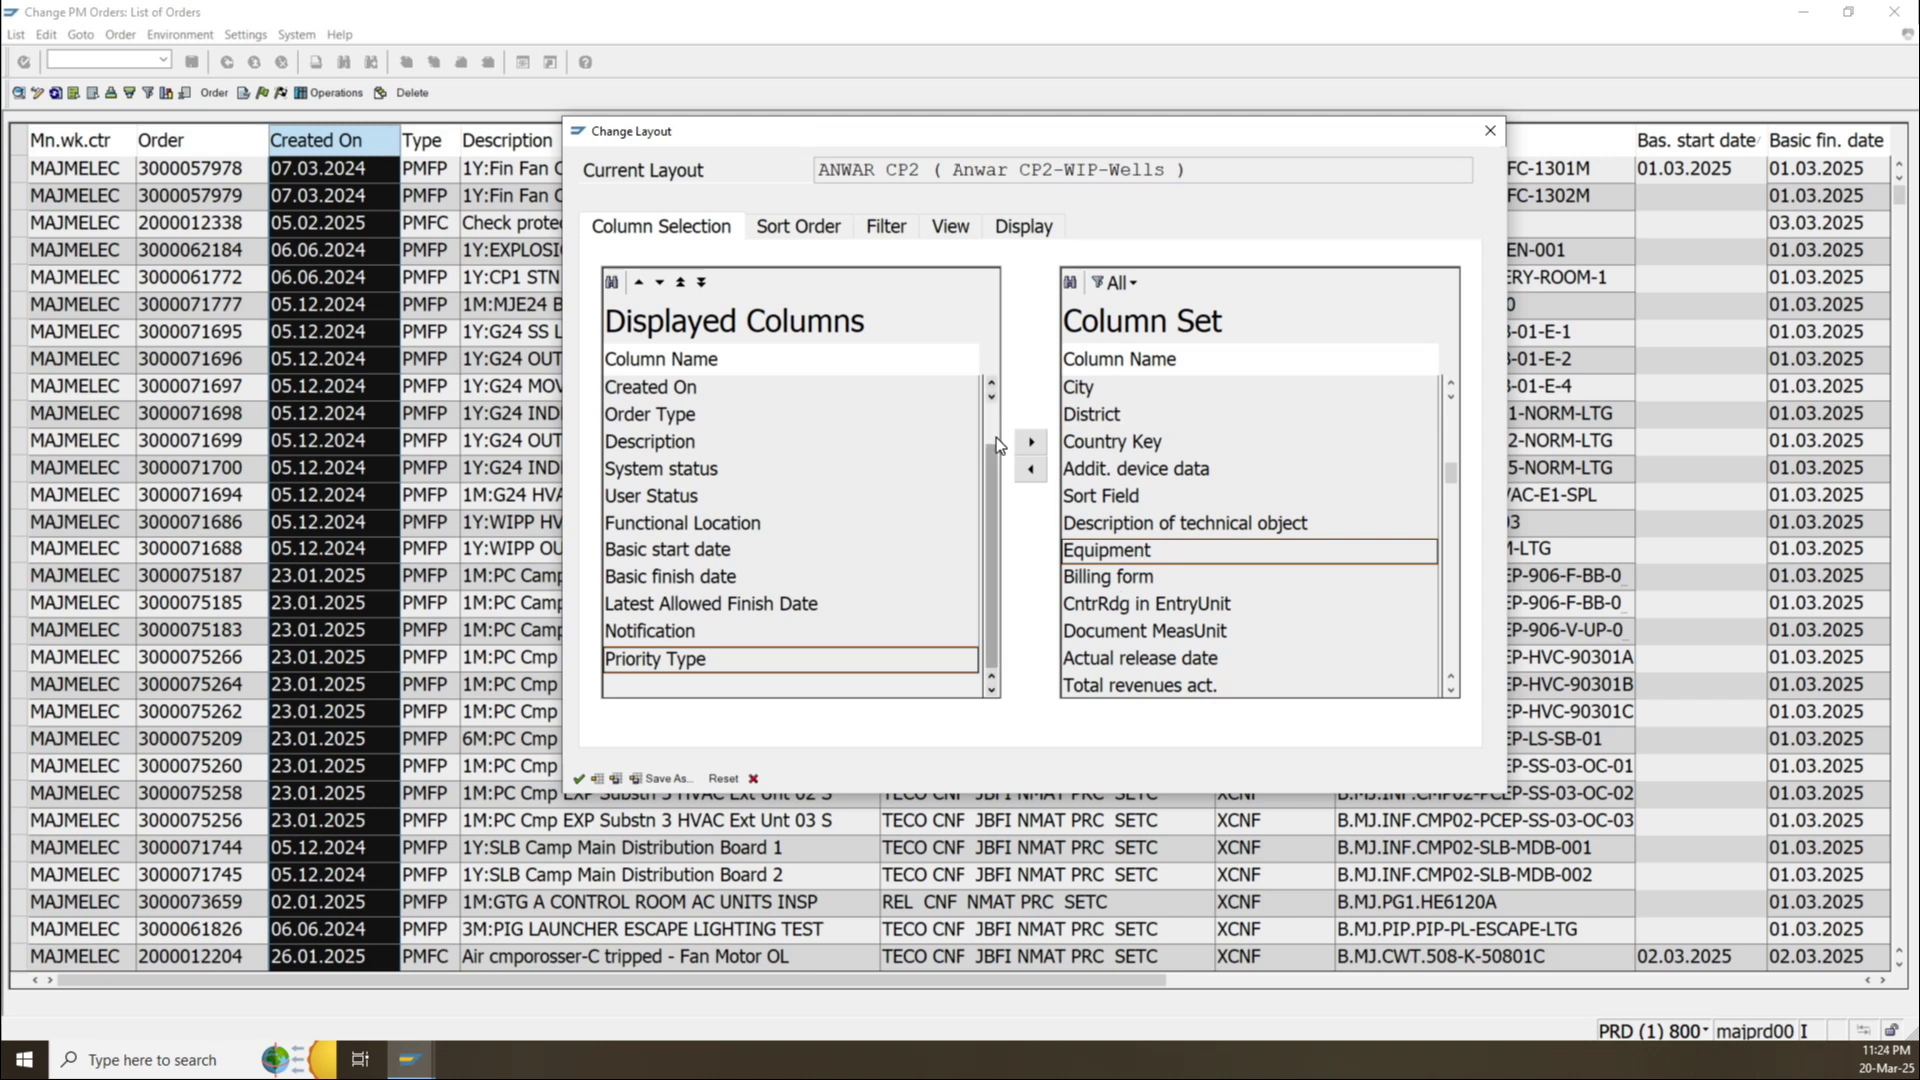
click(1032, 470)
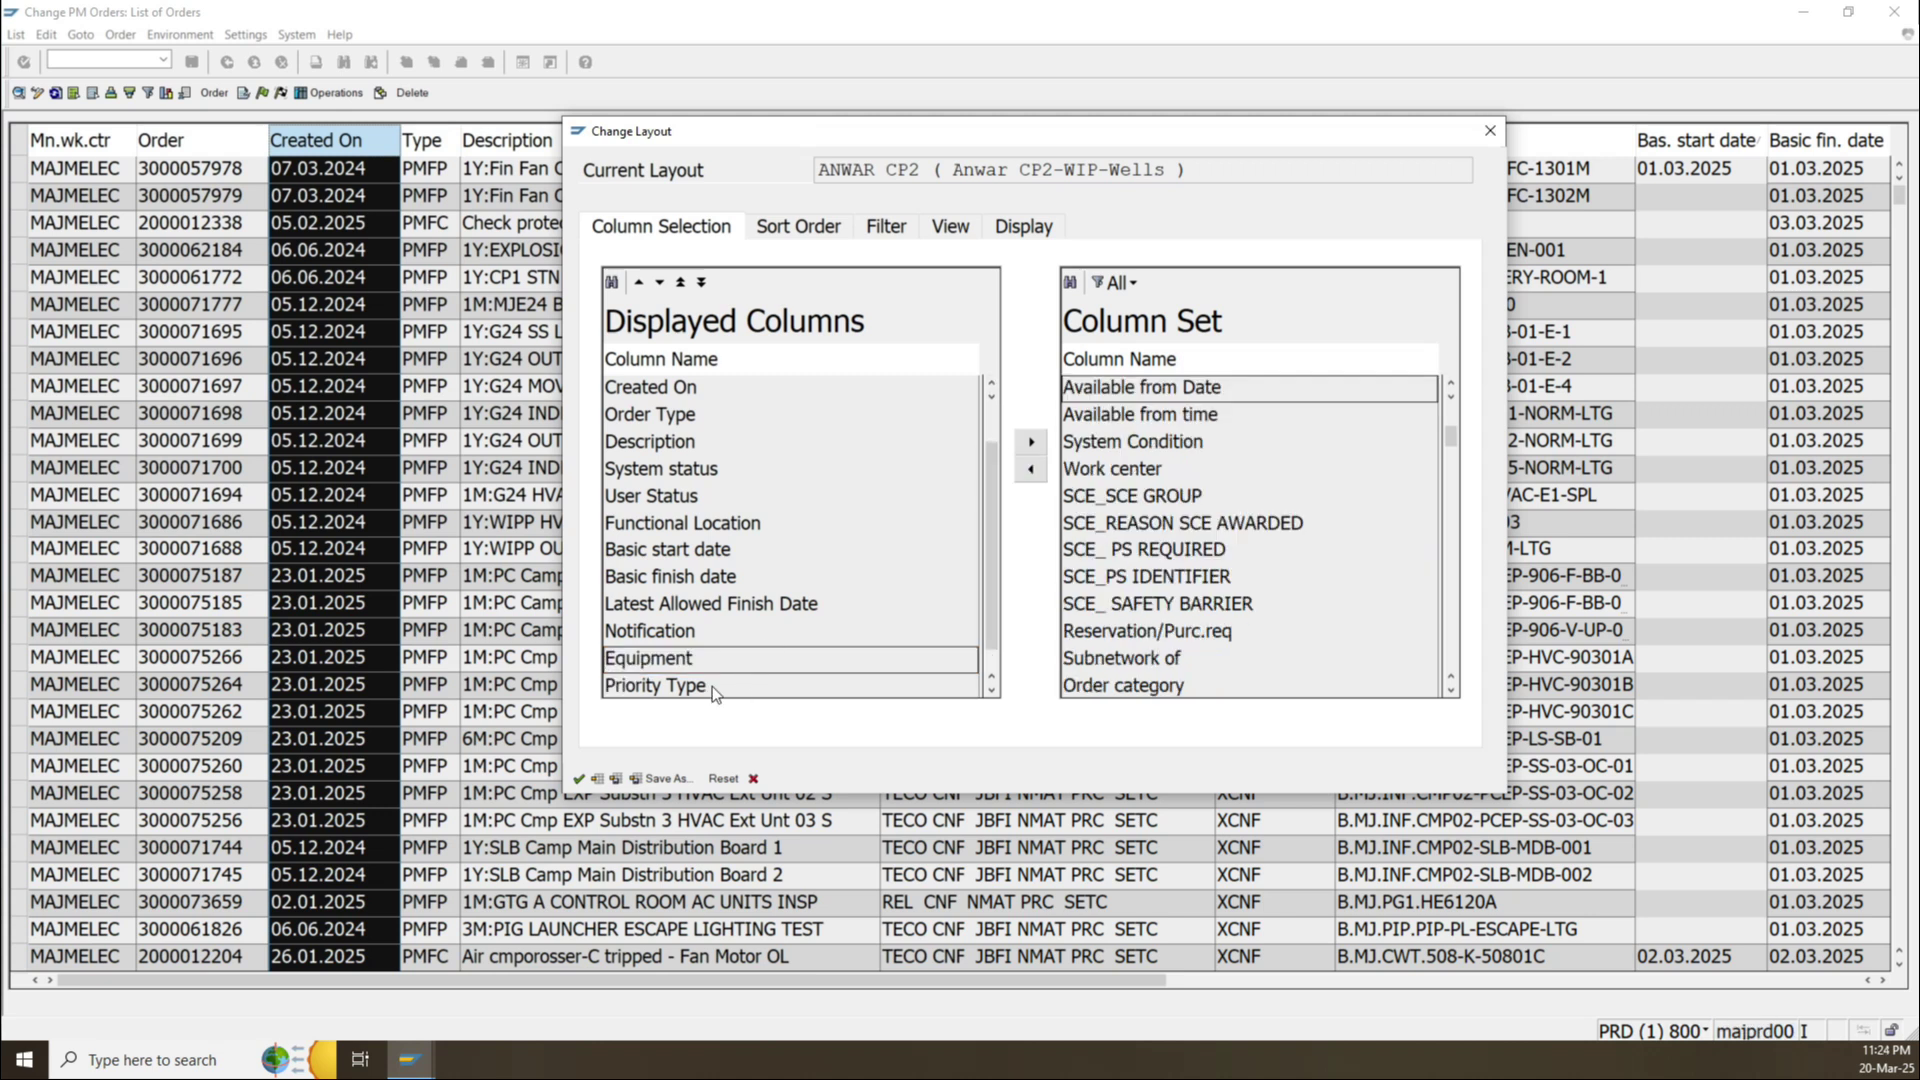
click(659, 282)
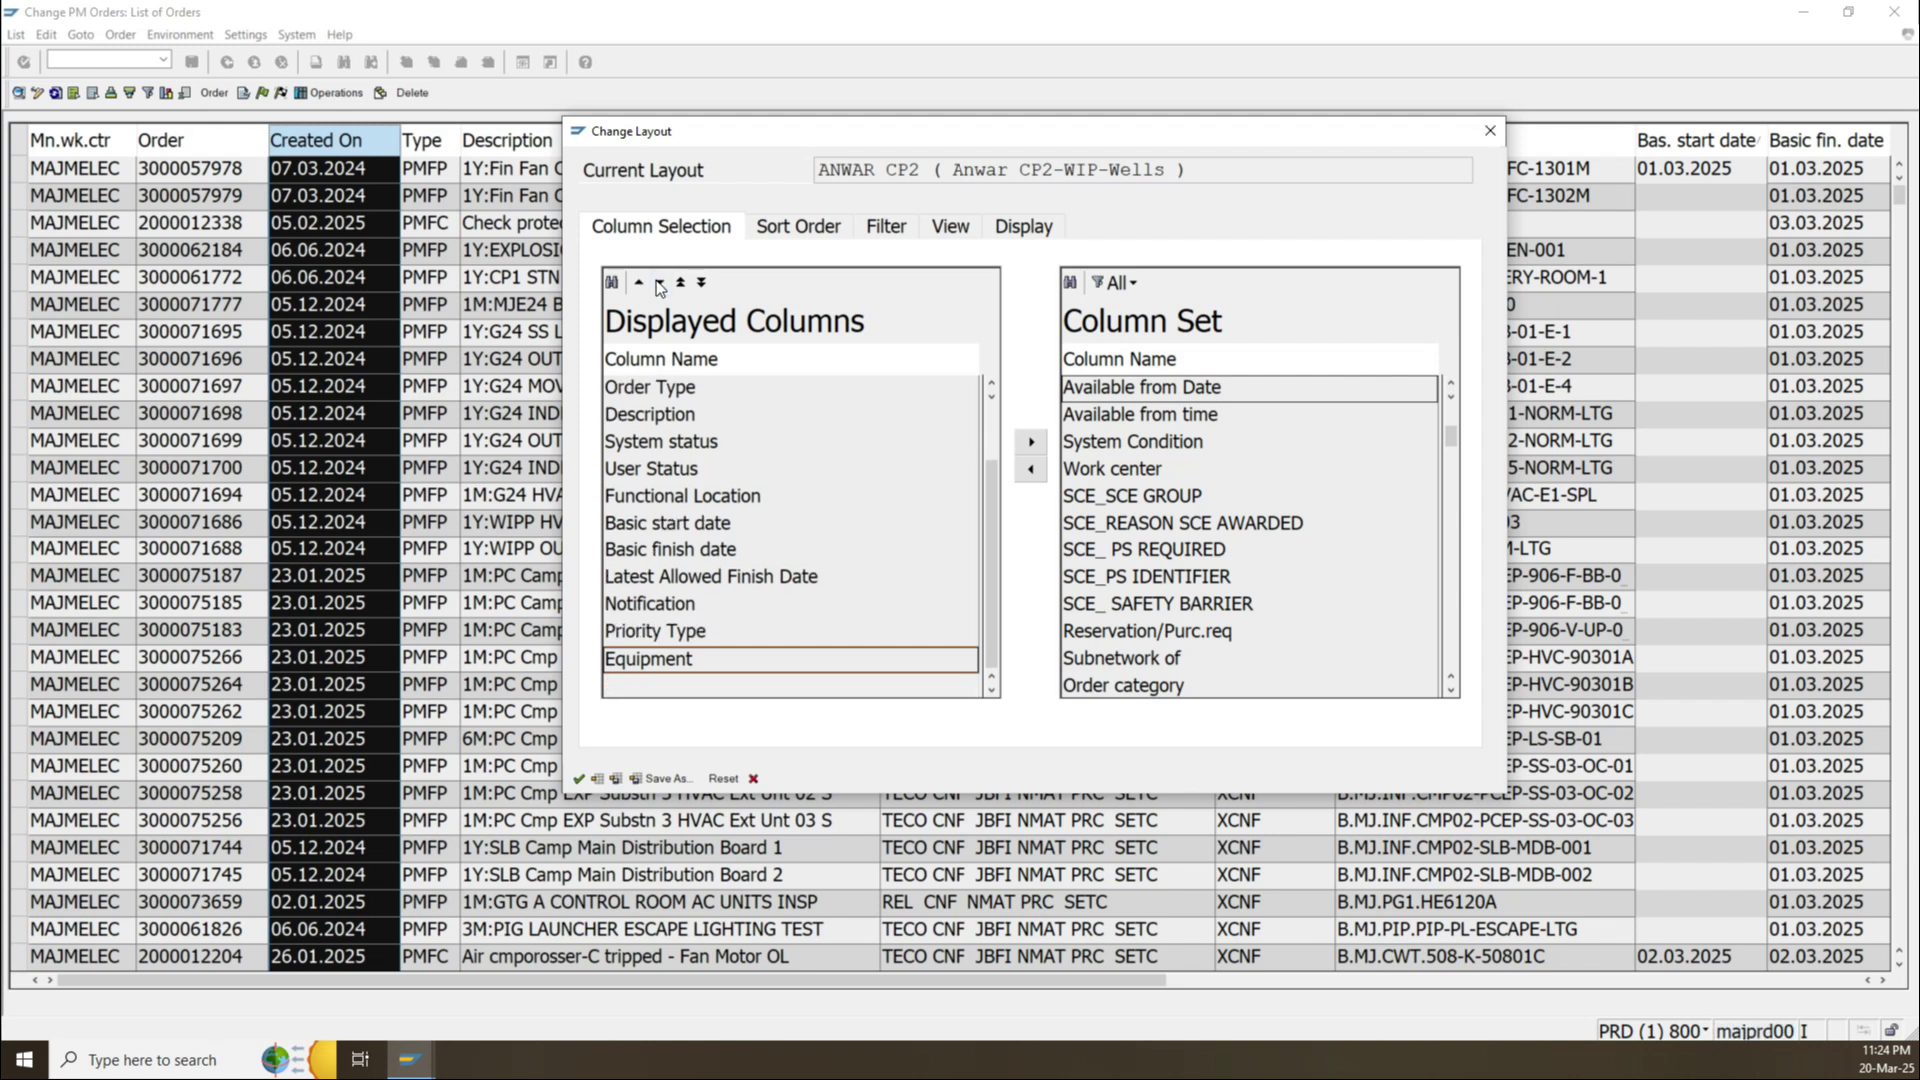
Apply the new layout and widen the Priority Type column to fit its title.
click(580, 780)
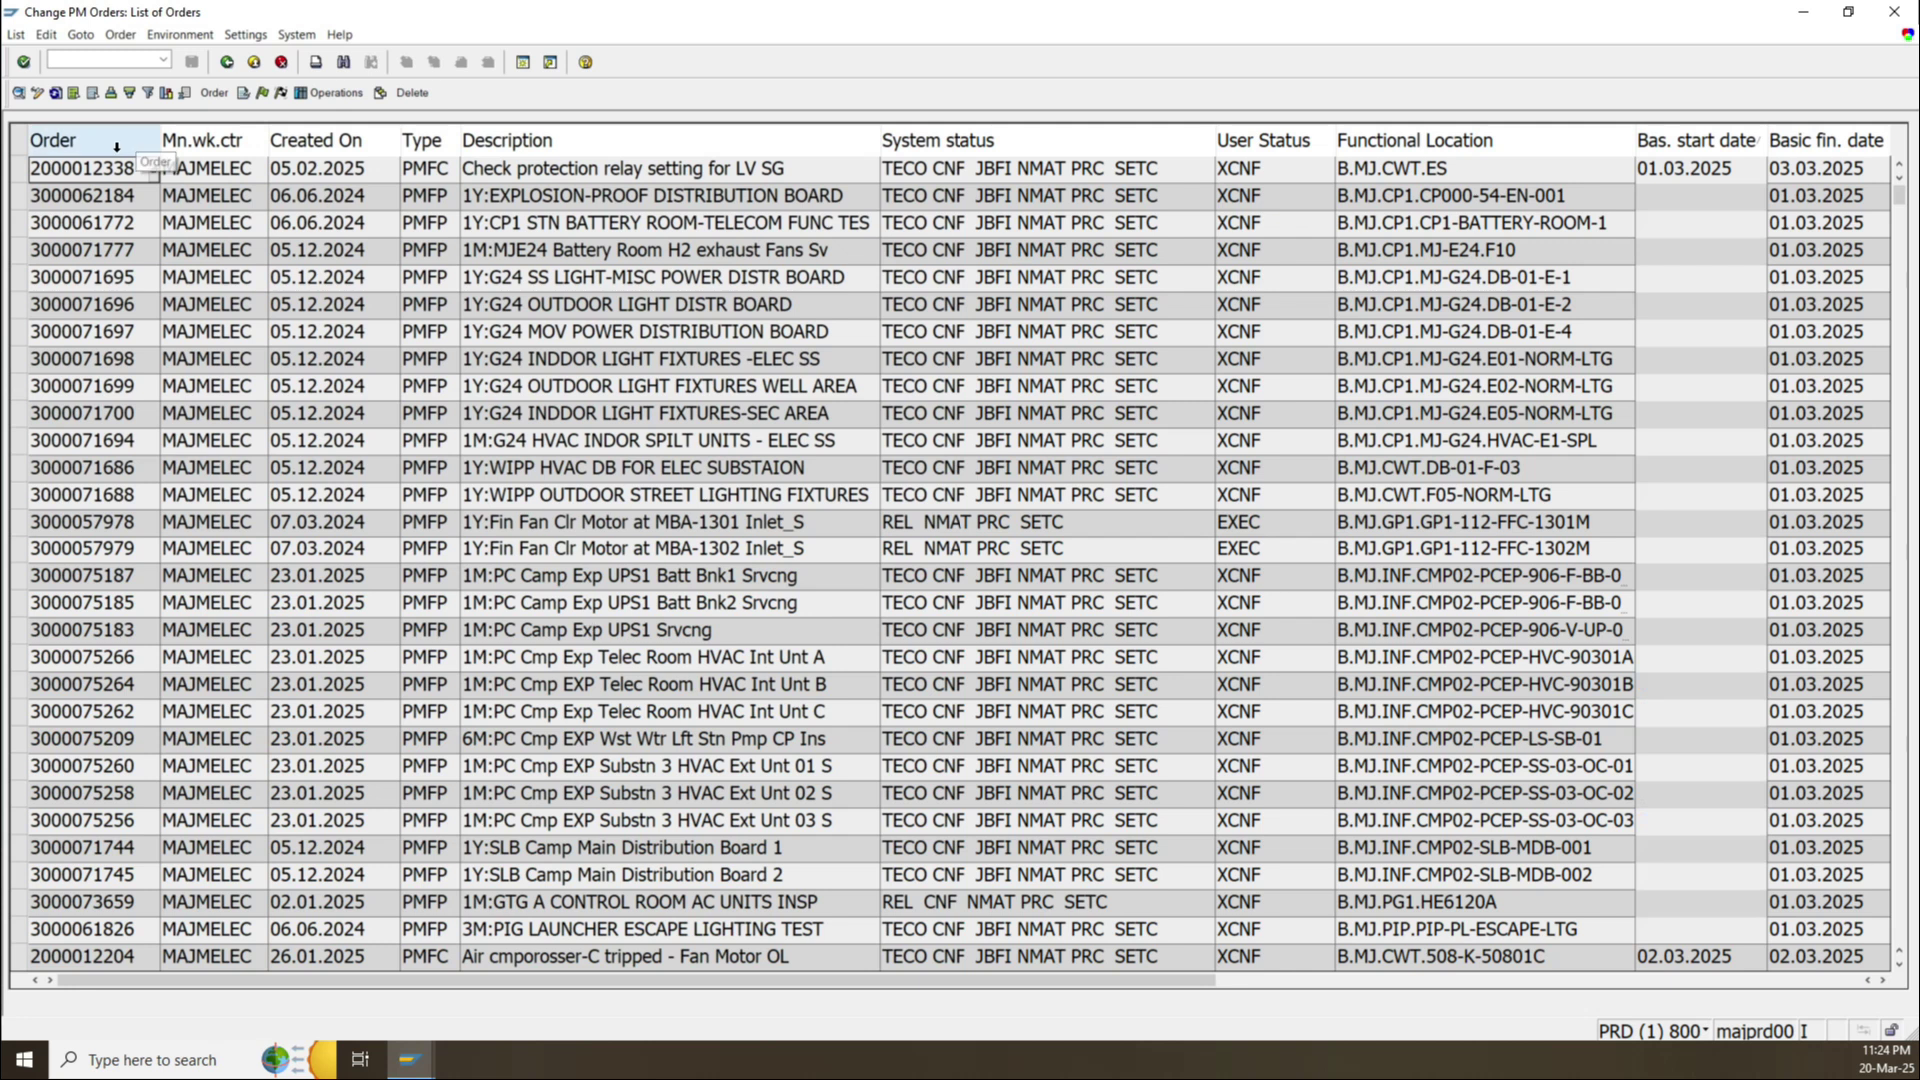
click(116, 146)
click(256, 146)
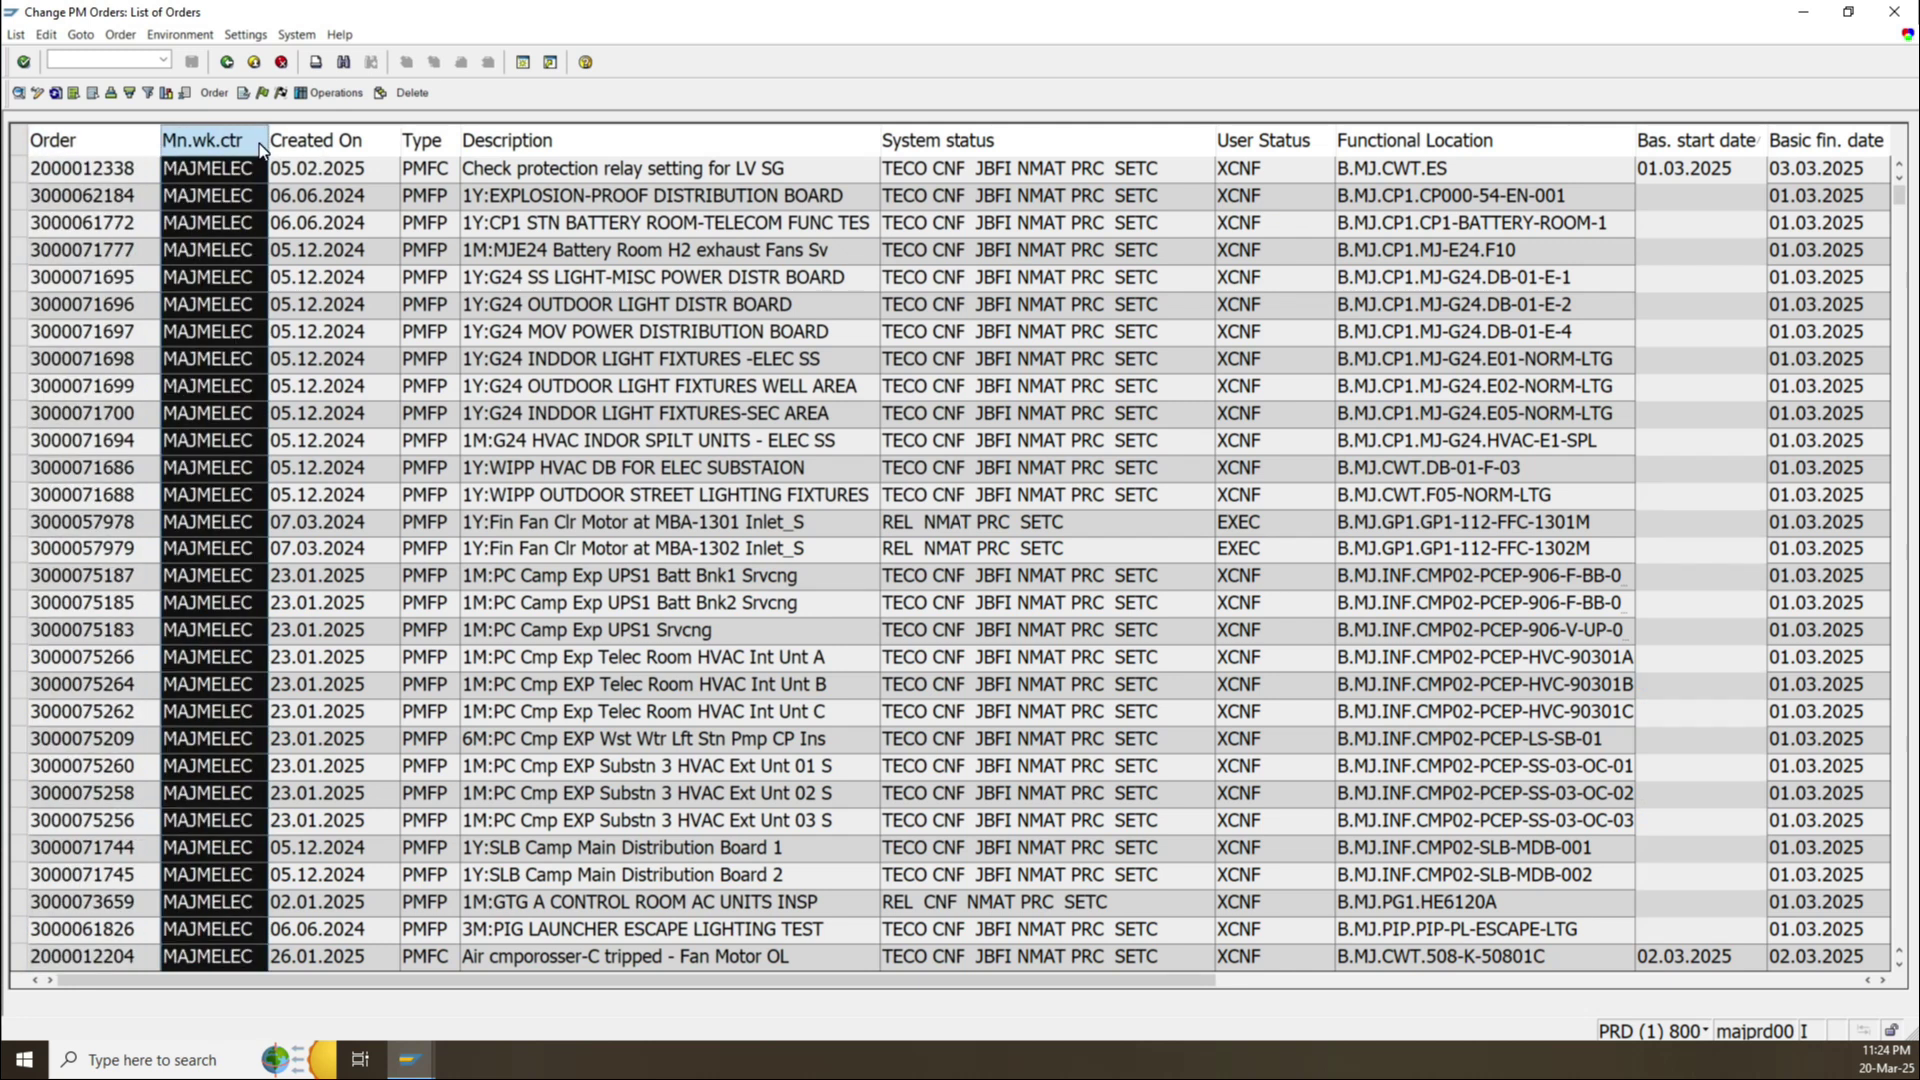
drag(1000, 979, 1840, 982)
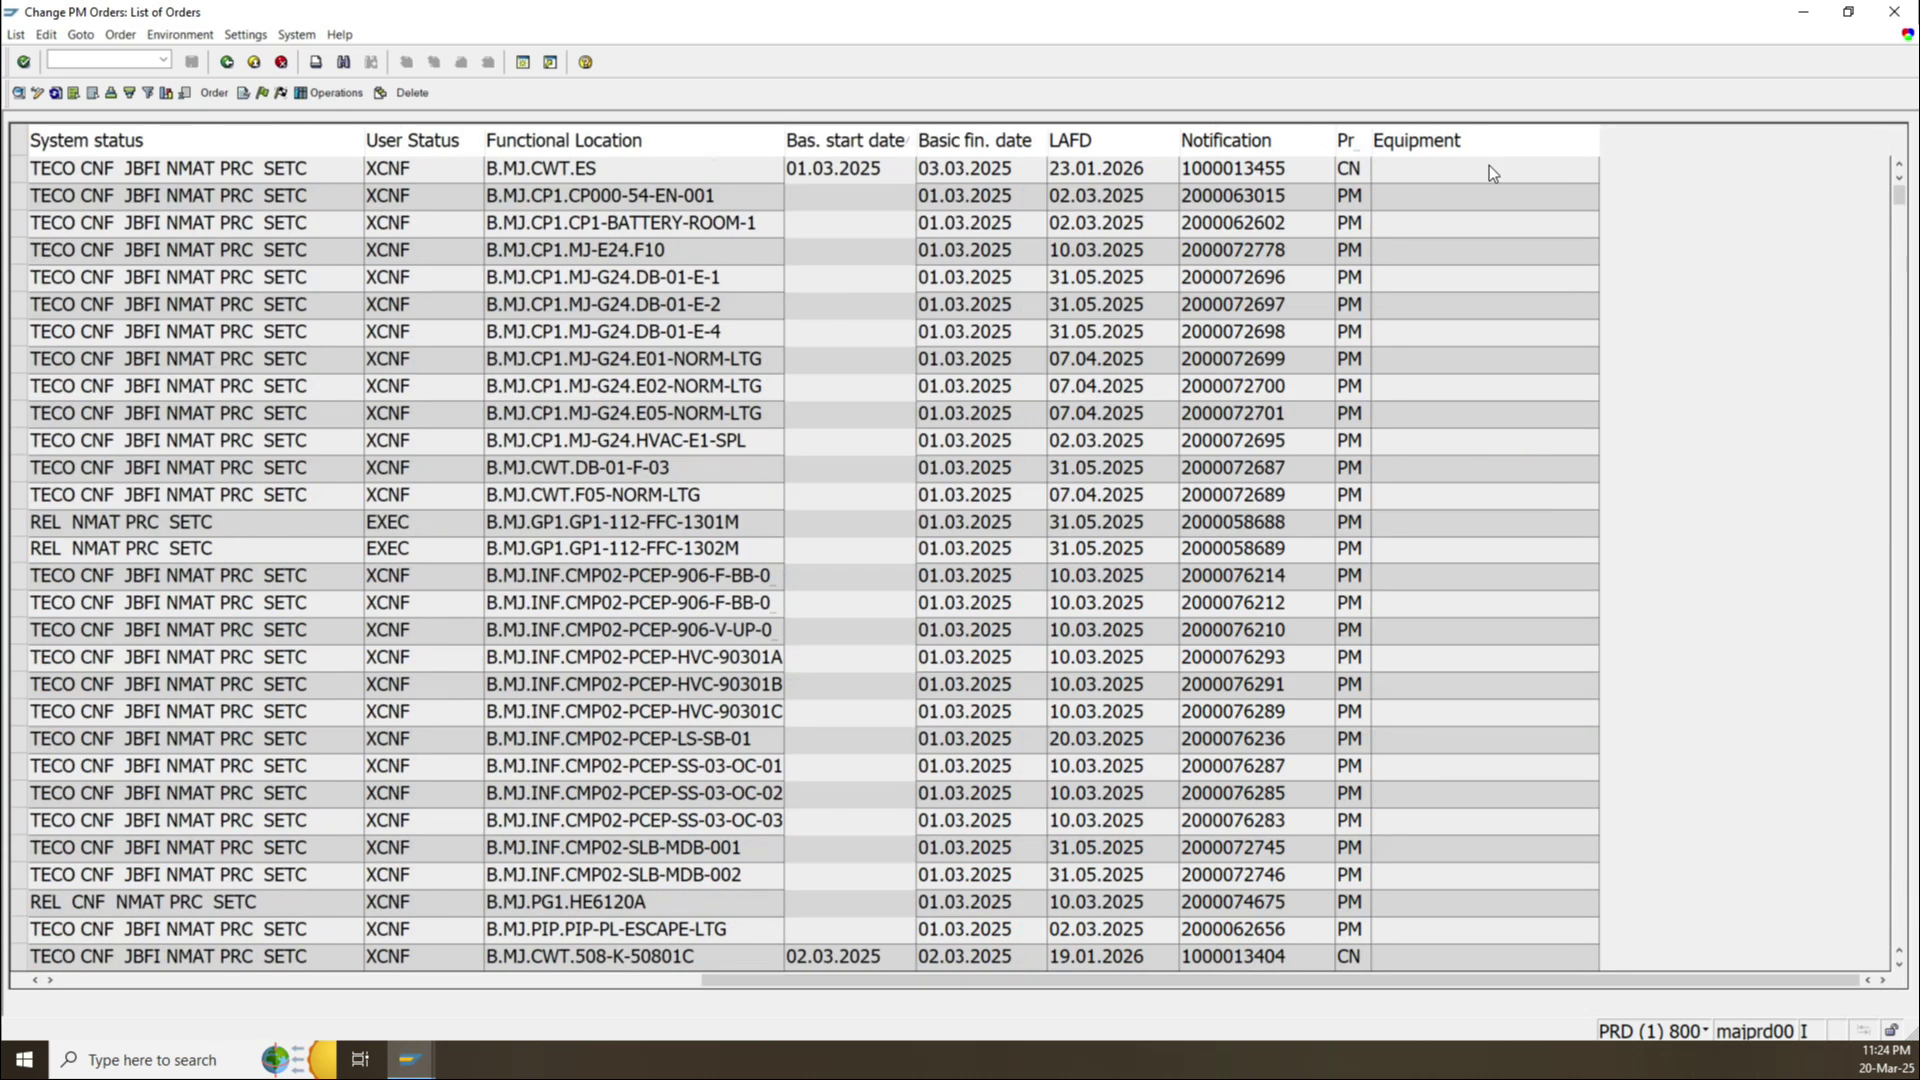
double_click(1370, 140)
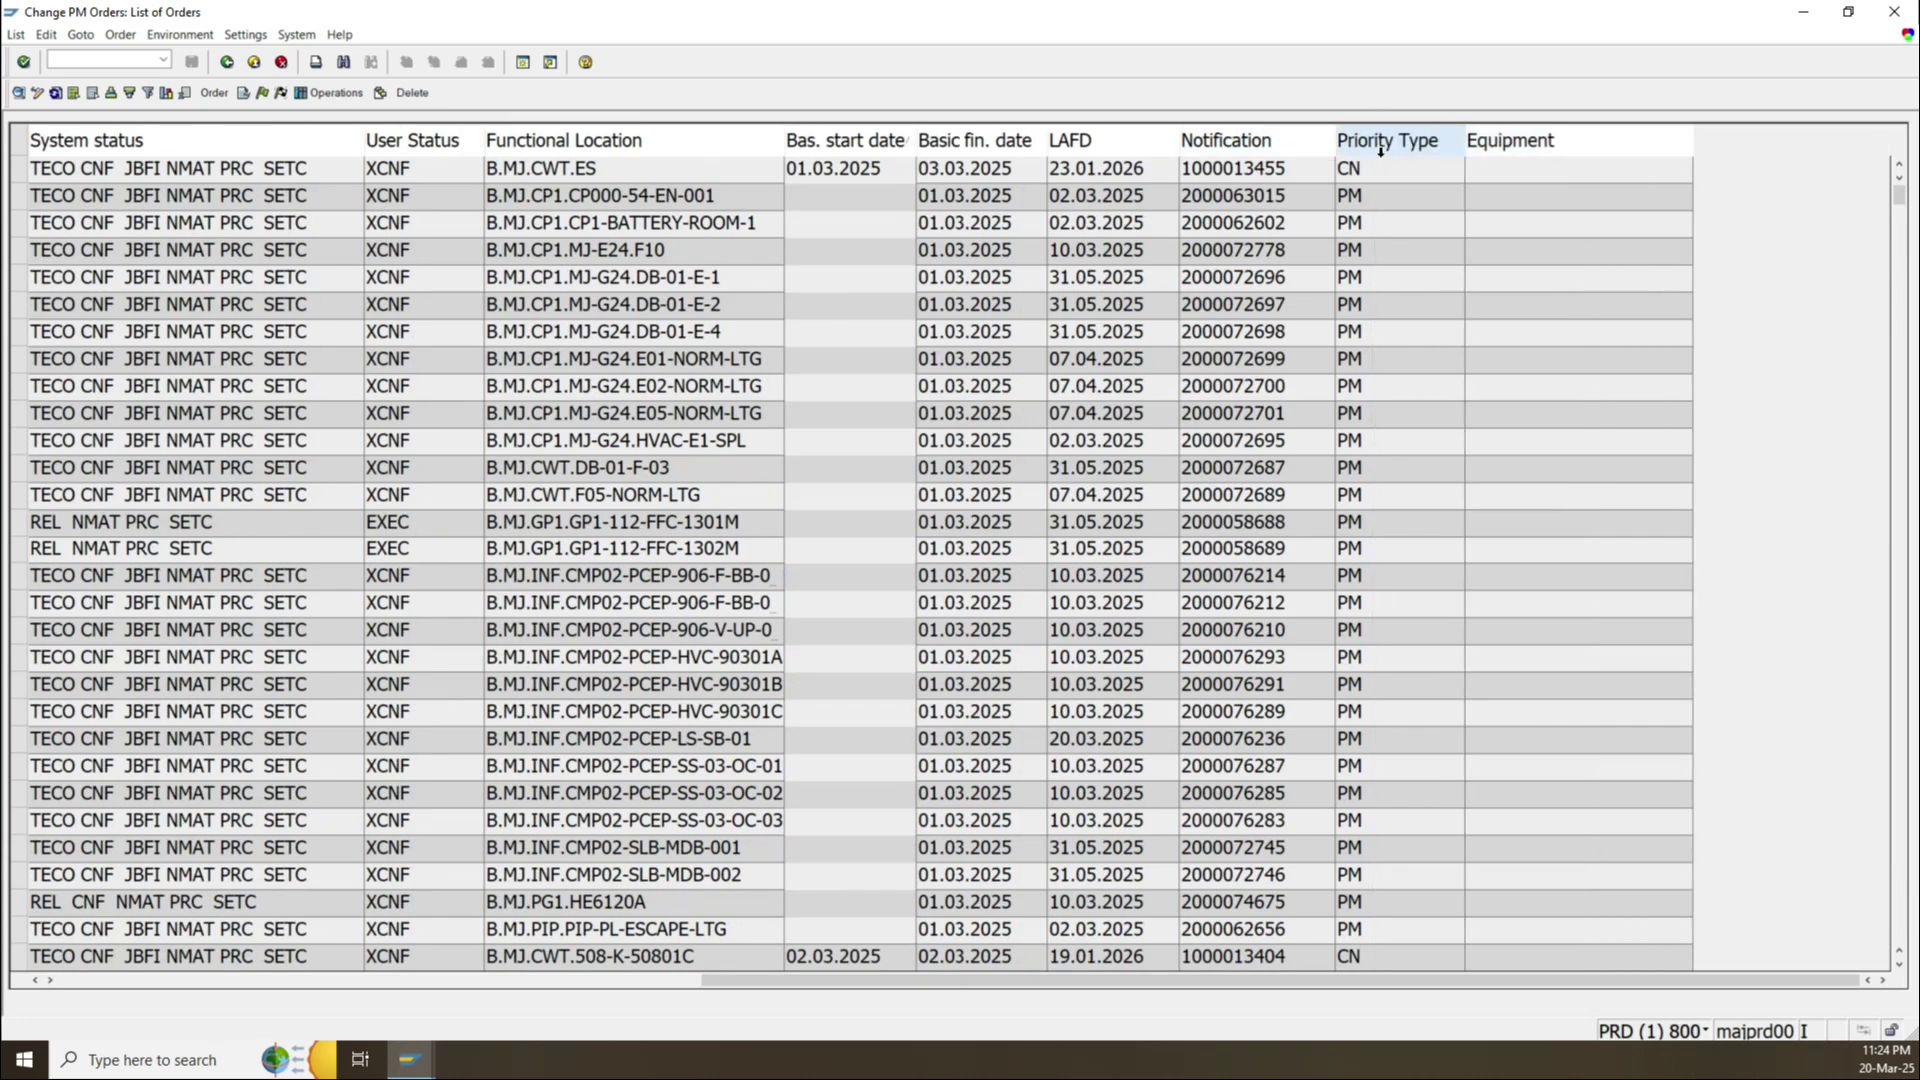
click(1416, 142)
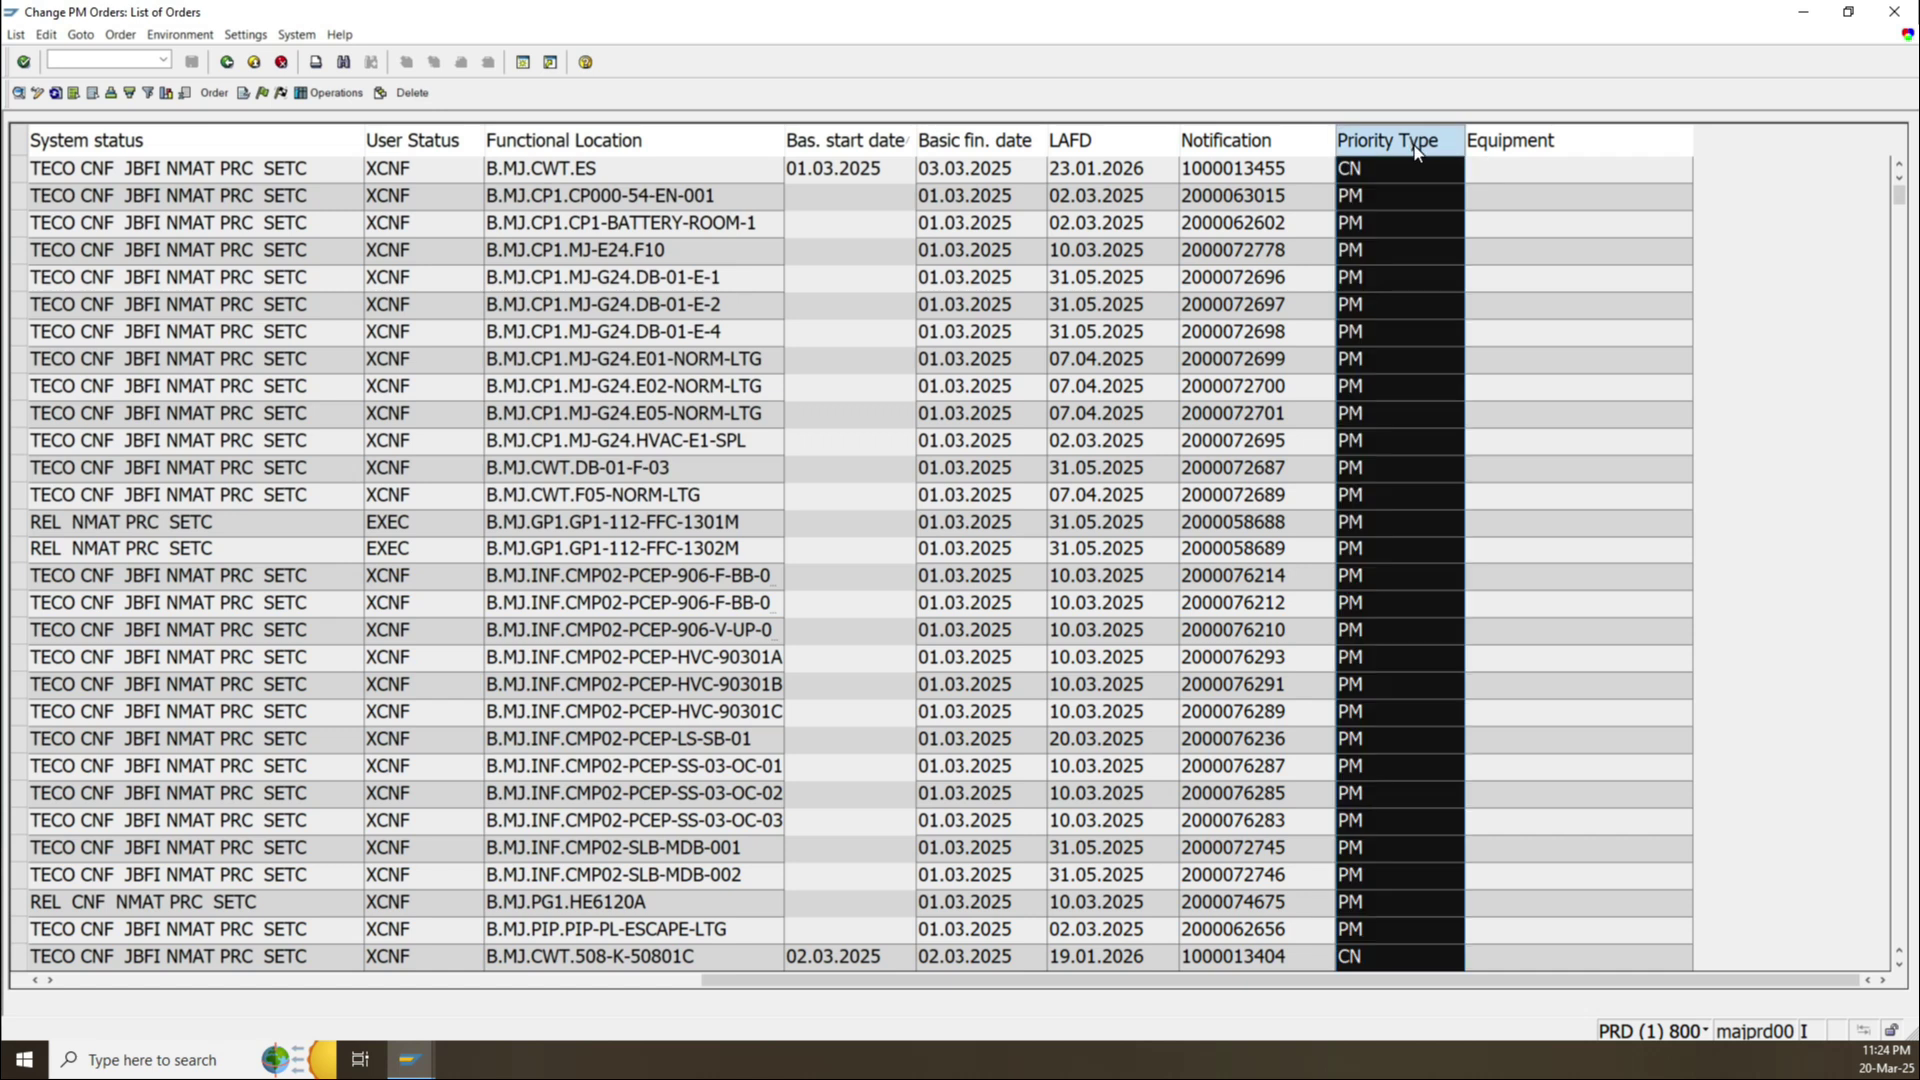
click(1570, 279)
Scroll the order list back to its leftmost columns and top rows.
scroll(1546, 466, down, 10)
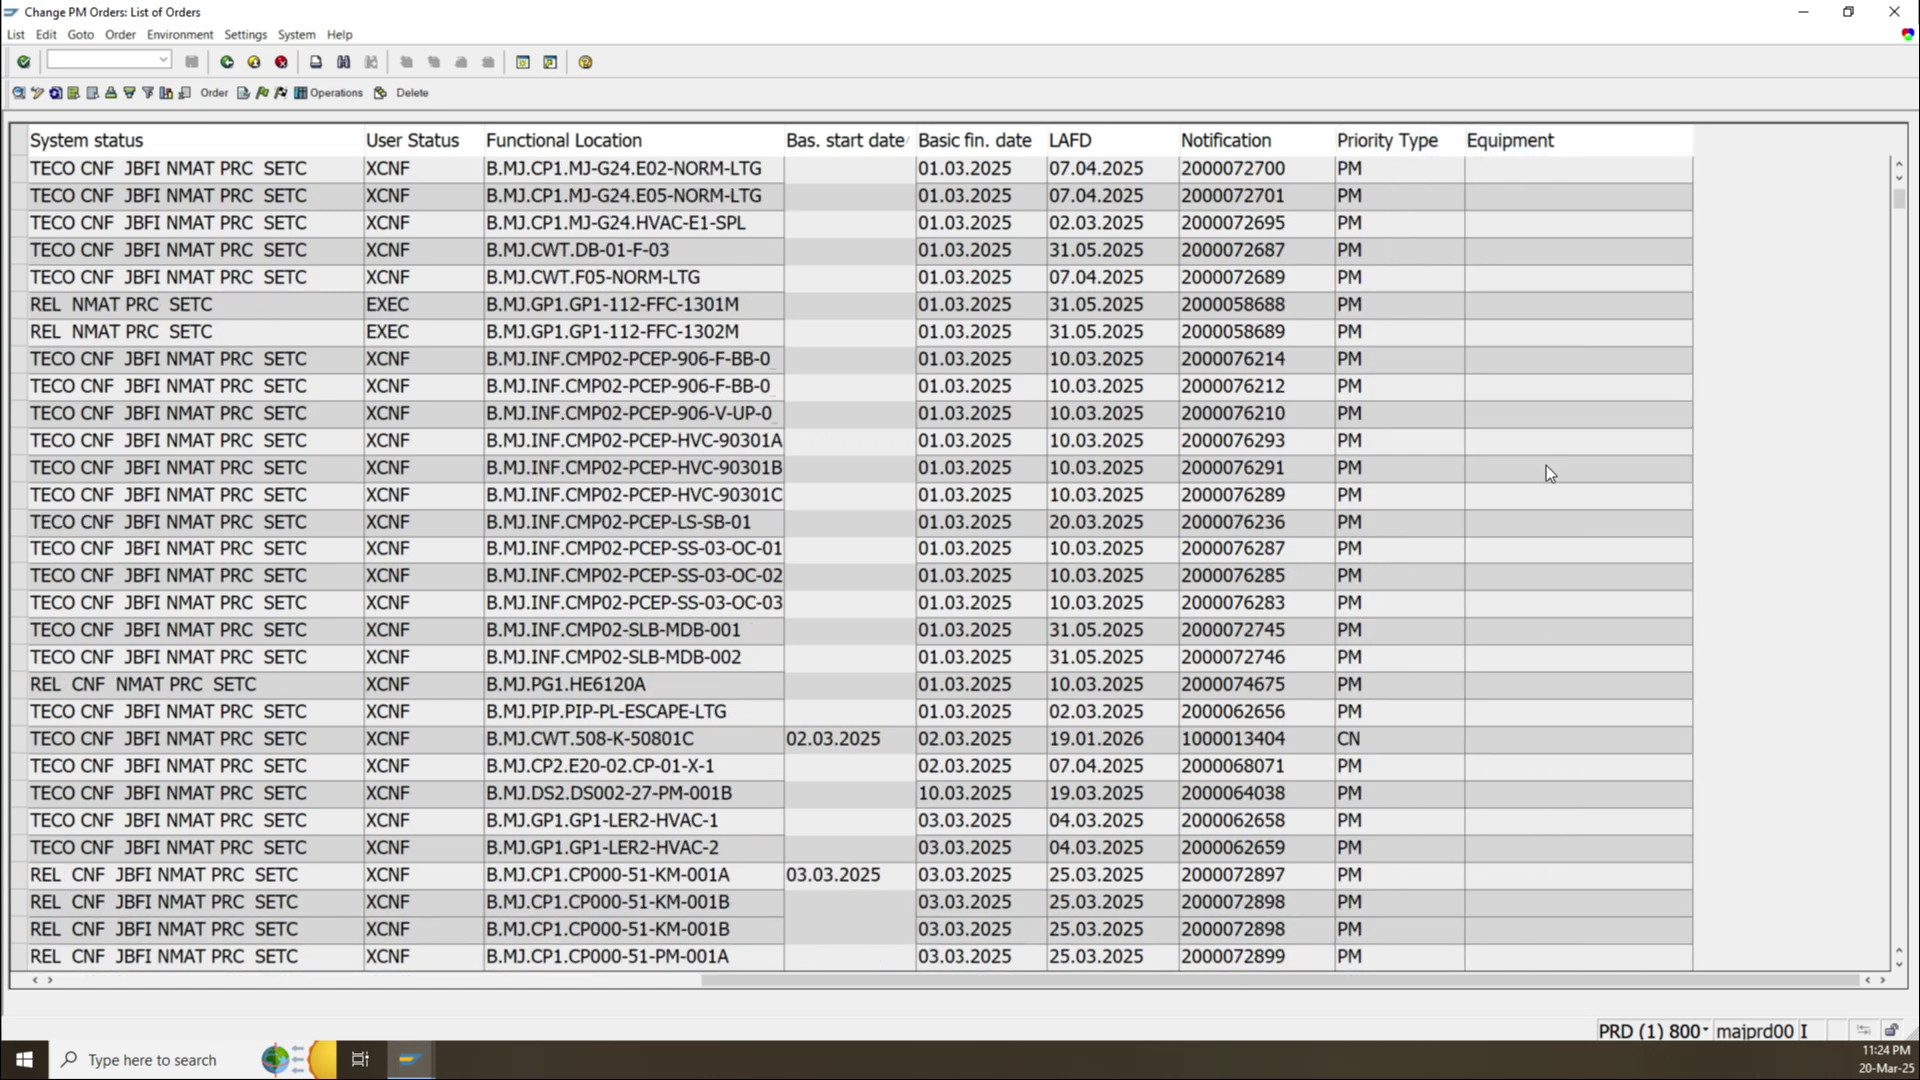
scroll(1546, 466, down, 8)
click(1539, 496)
drag(1300, 981, 602, 985)
scroll(384, 538, up, 3)
scroll(384, 538, up, 15)
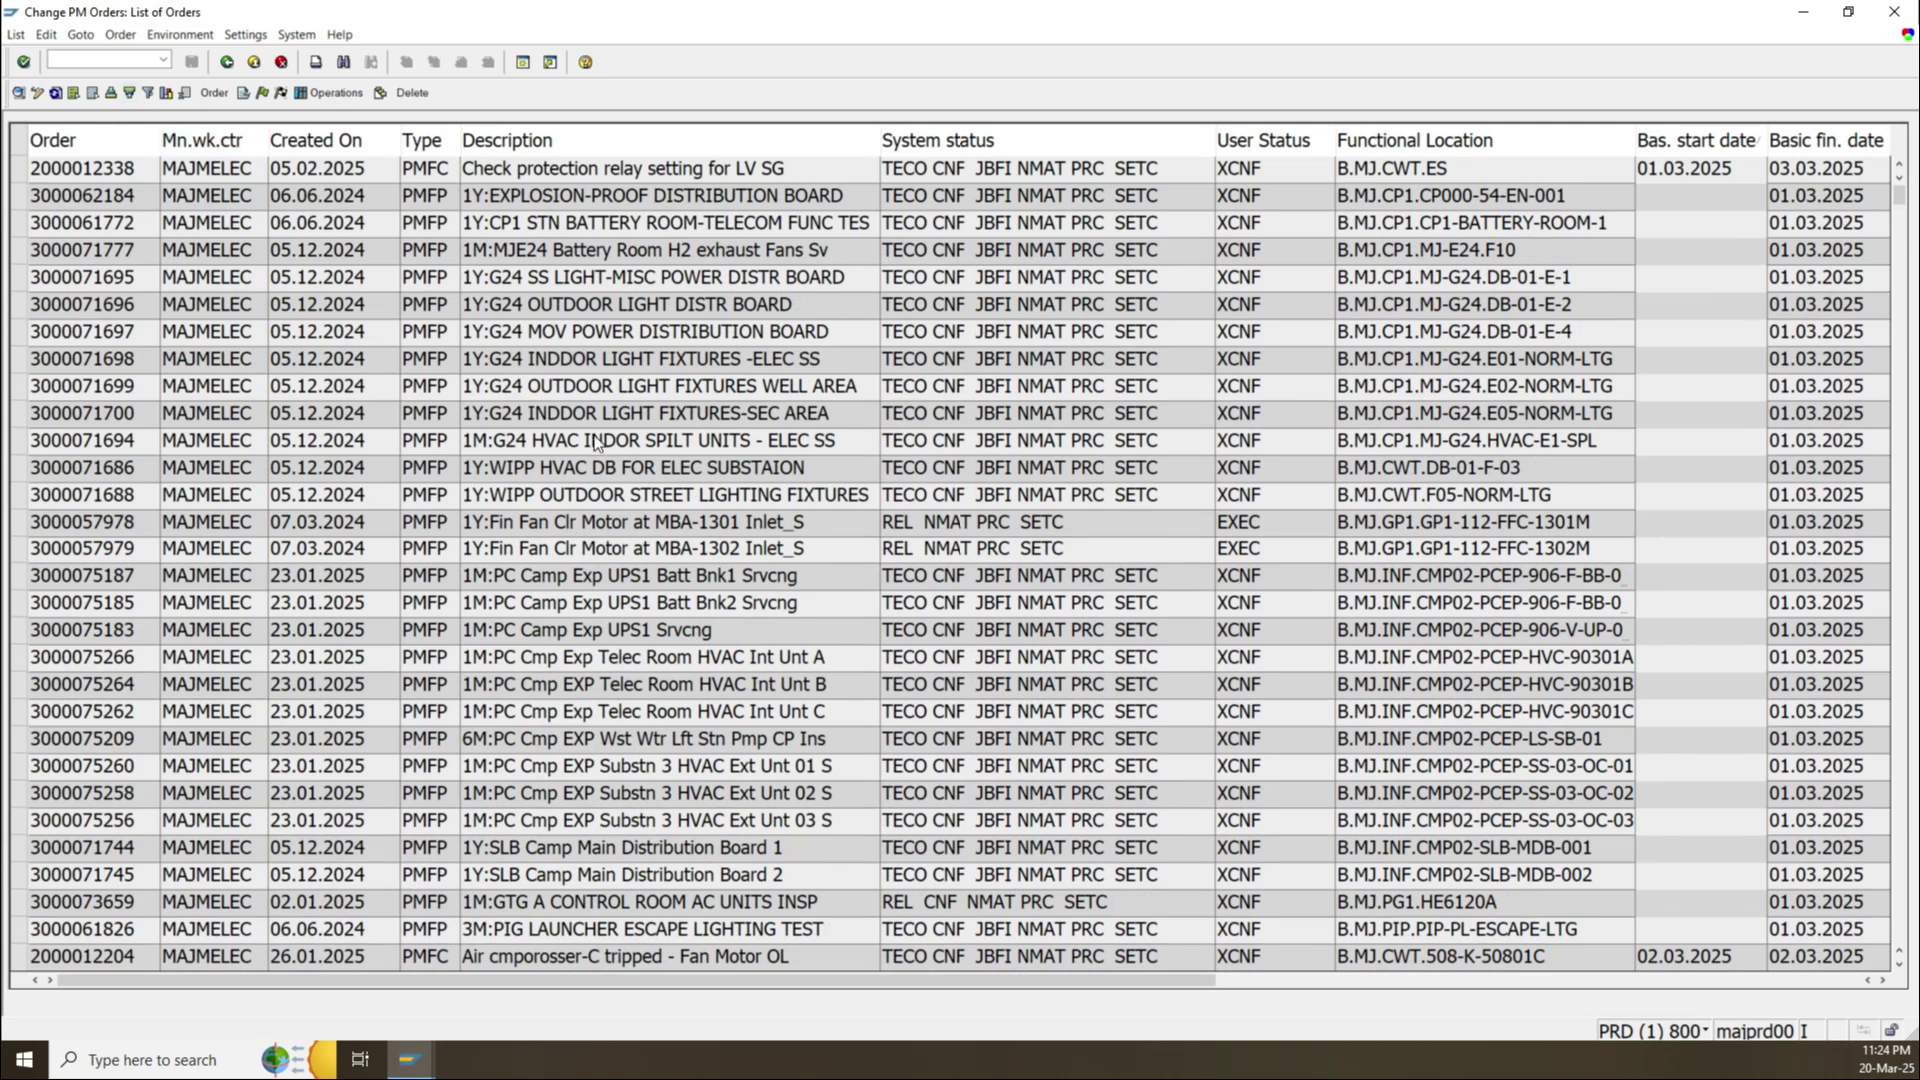
click(96, 171)
click(98, 196)
click(106, 411)
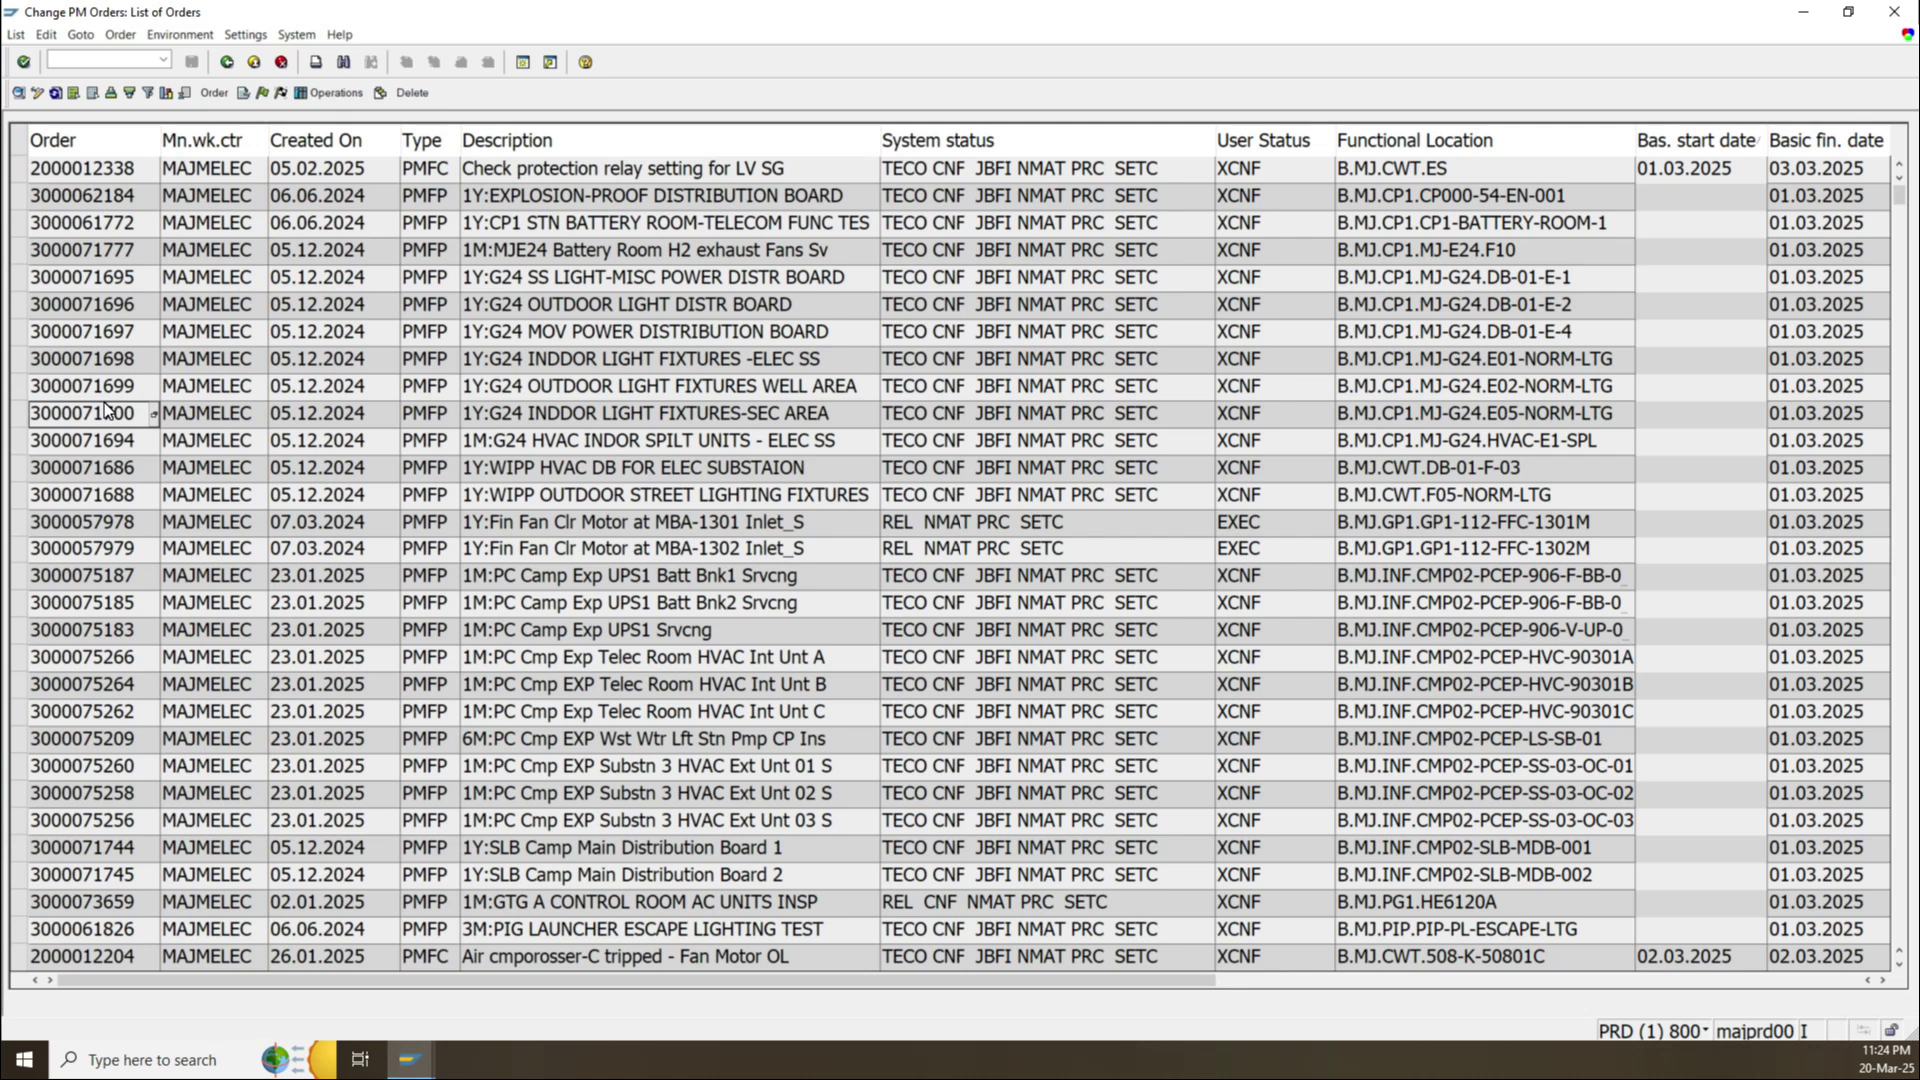
click(93, 174)
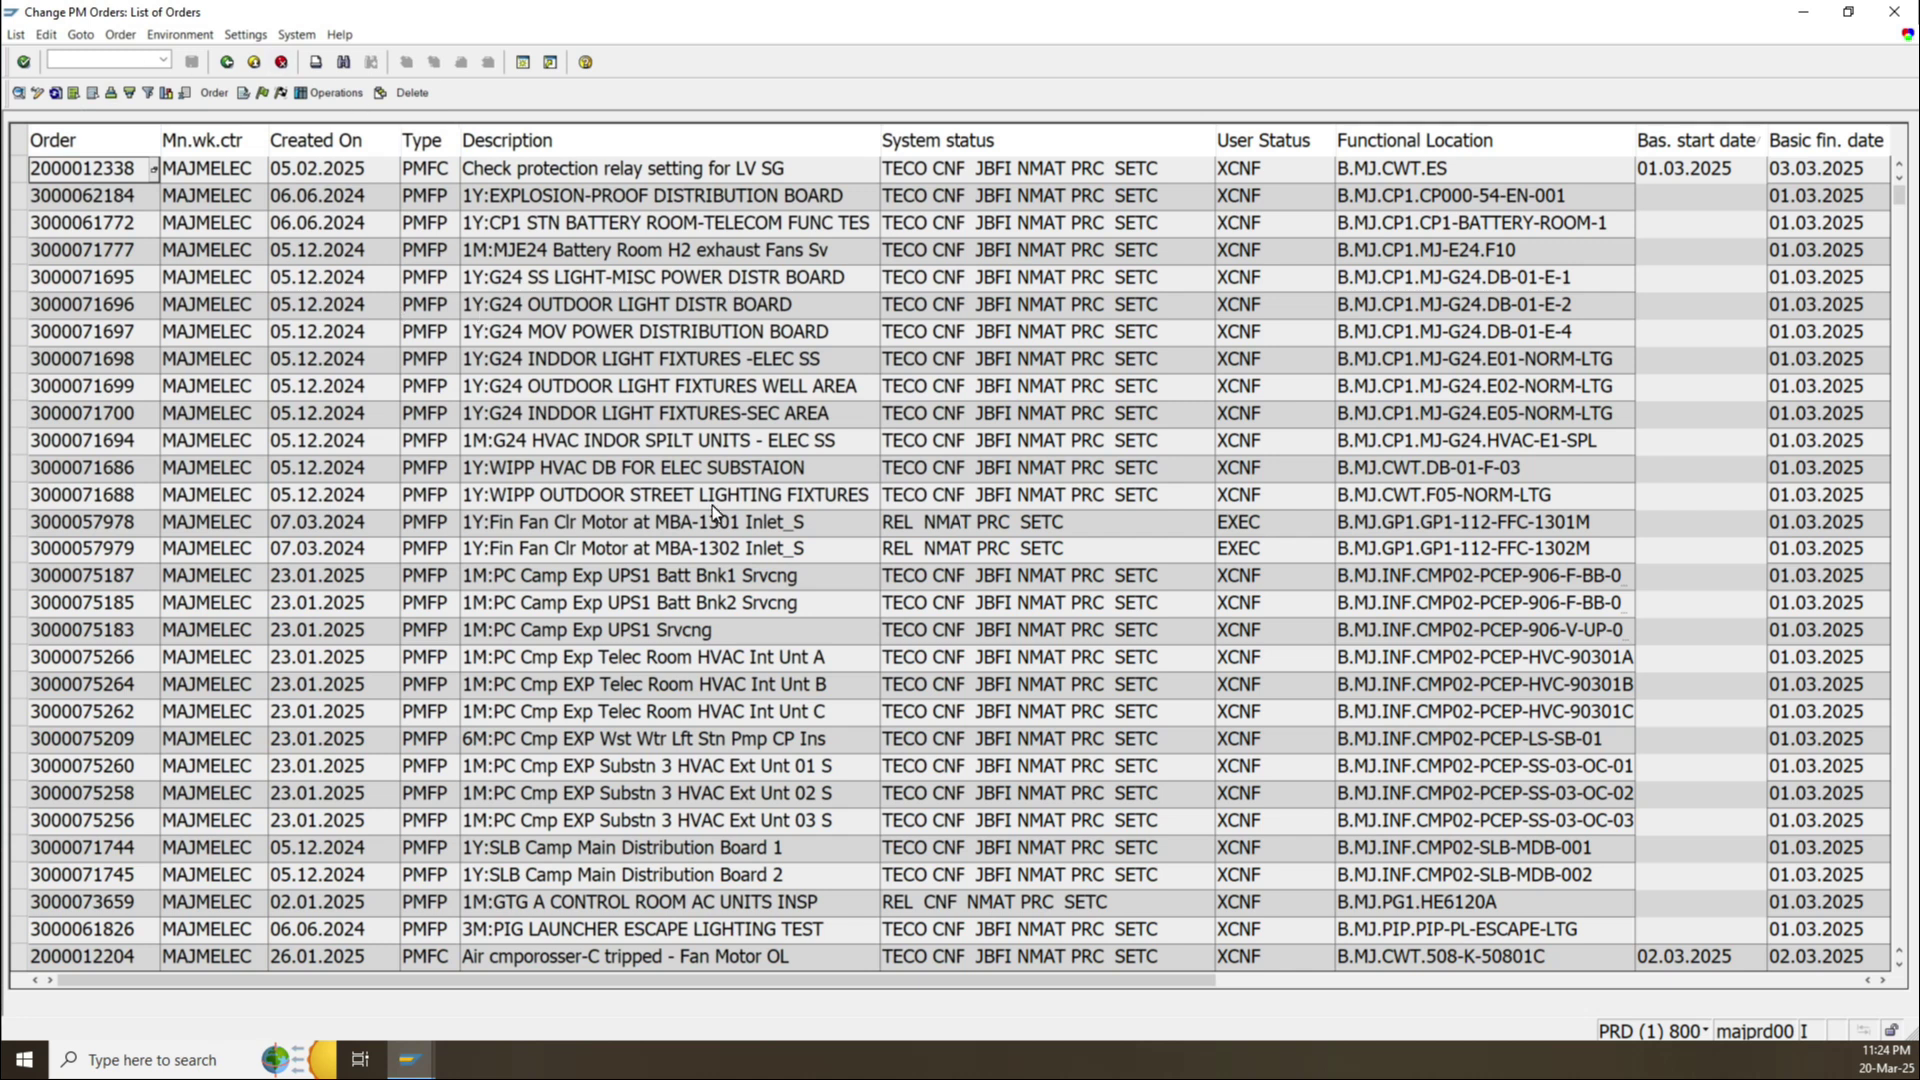
double_click(76, 171)
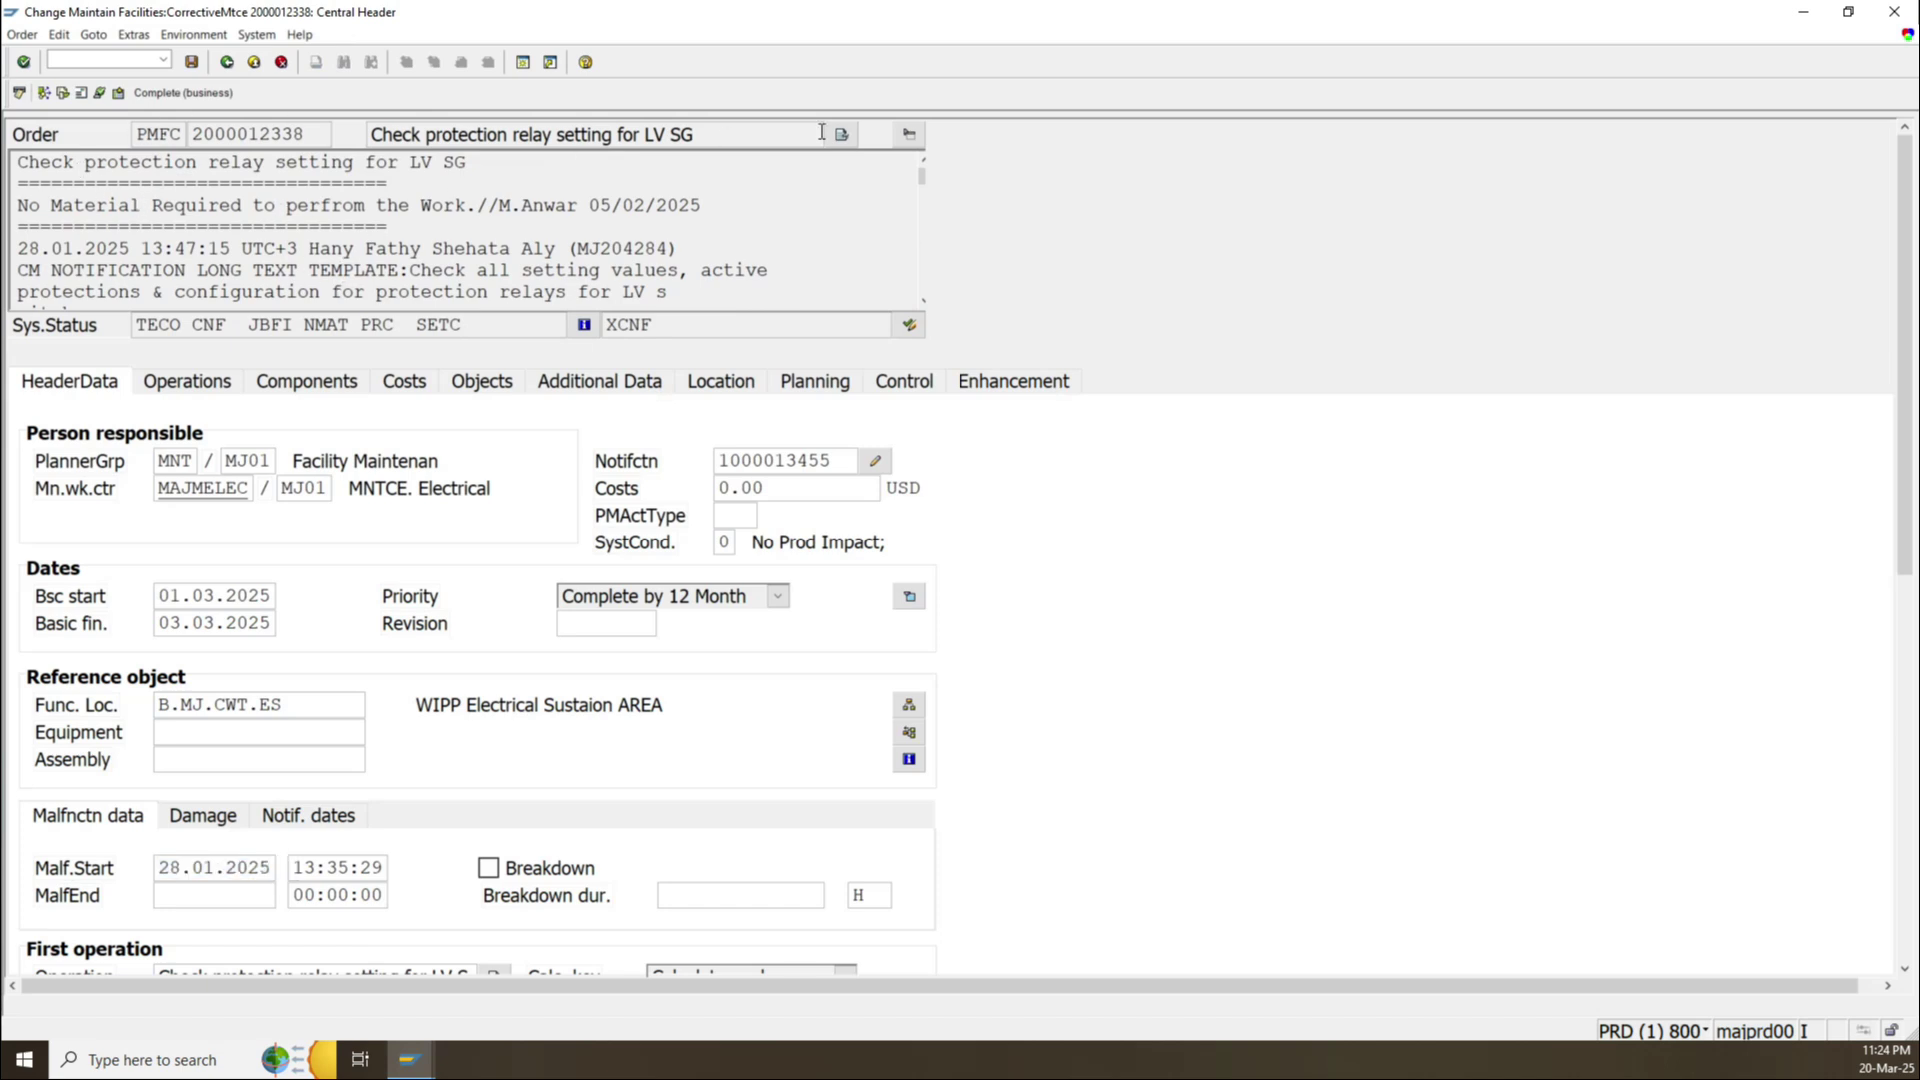
drag(773, 133, 366, 133)
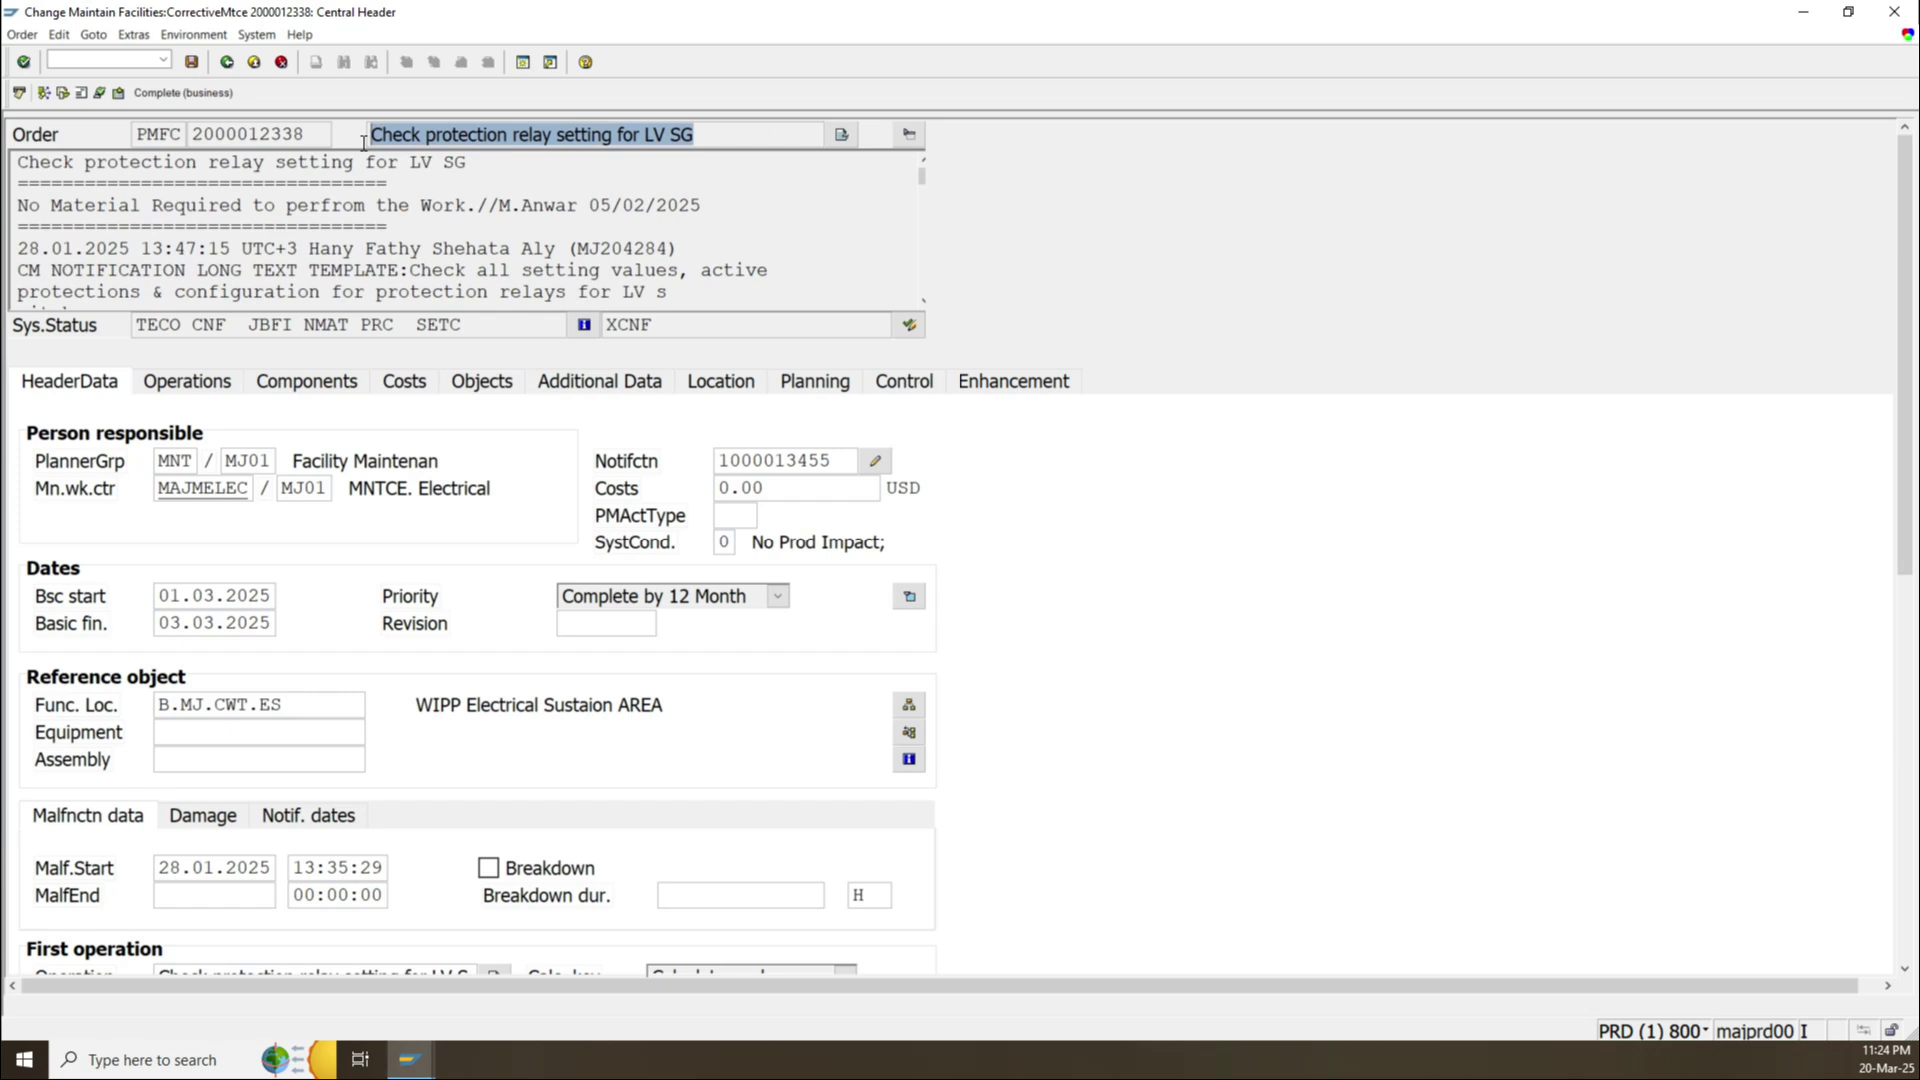
click(634, 213)
drag(634, 213, 628, 268)
click(850, 264)
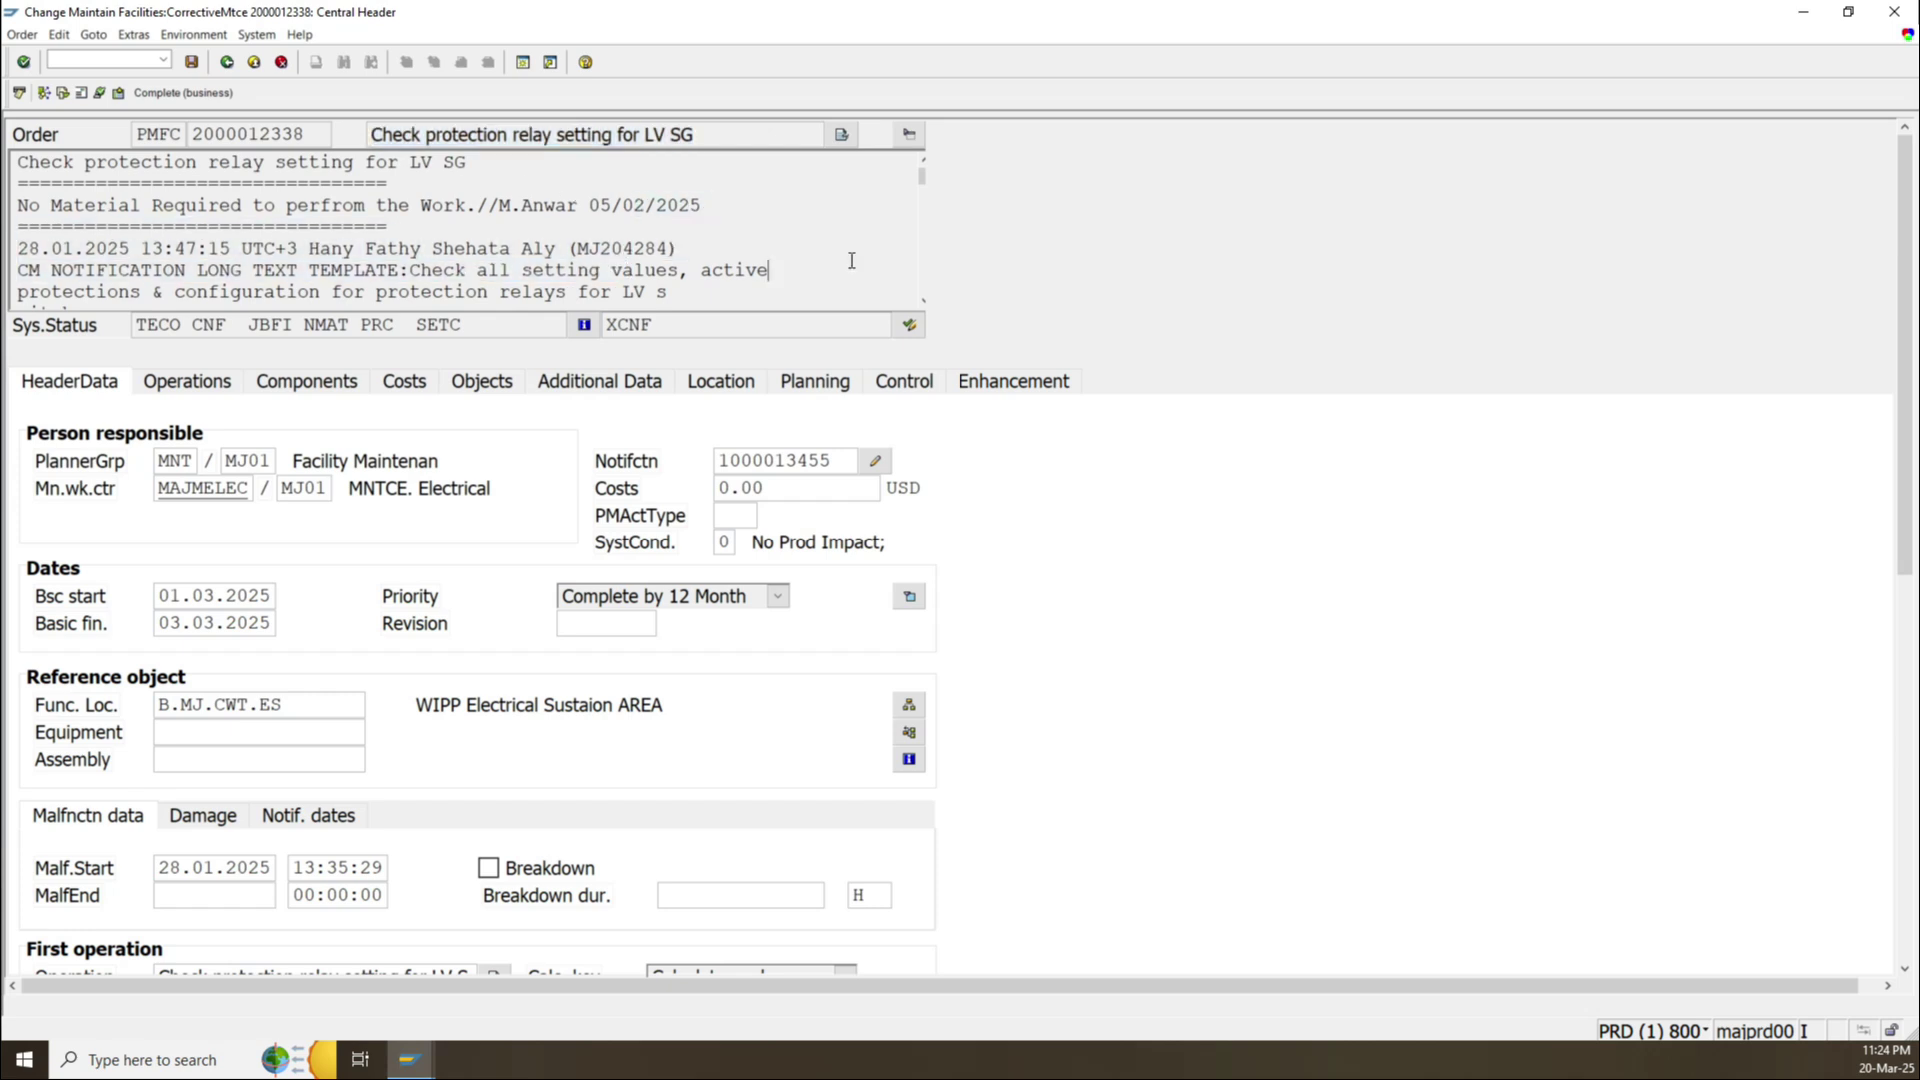
click(903, 142)
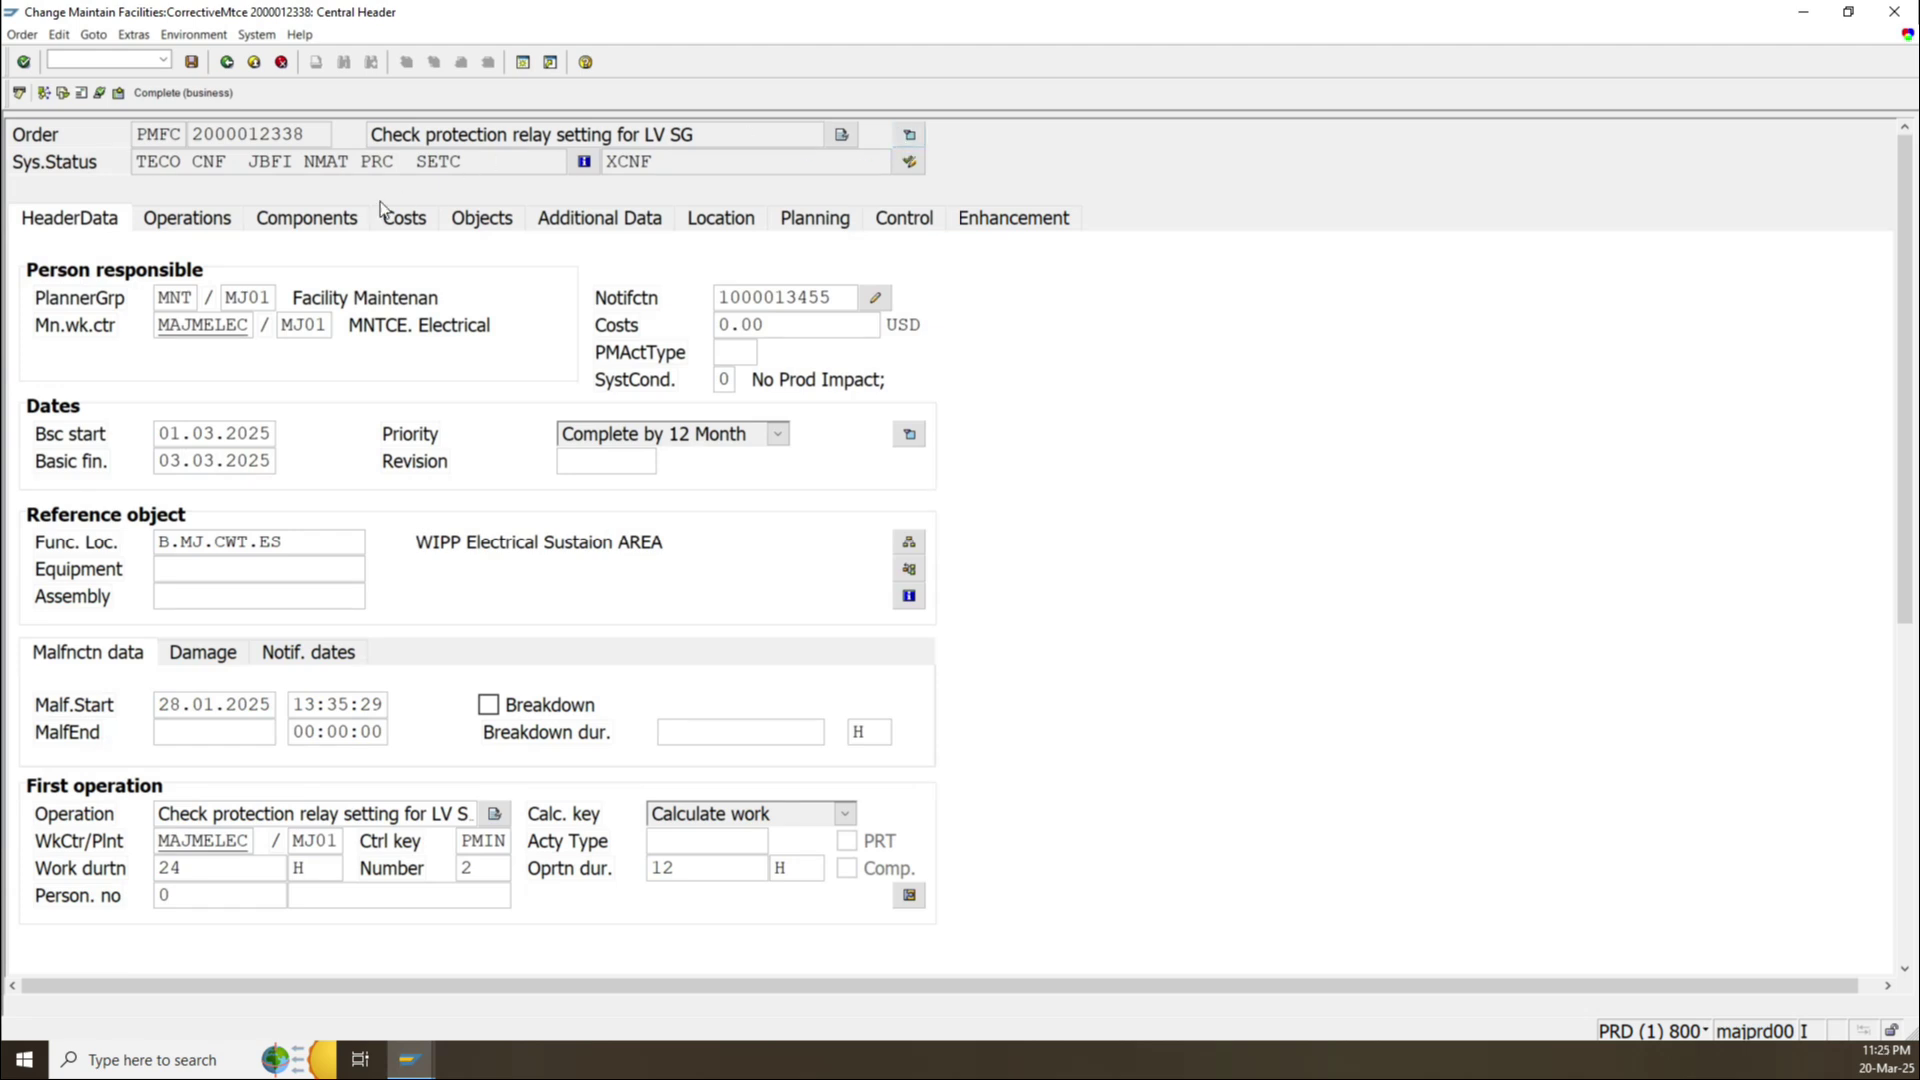
click(910, 135)
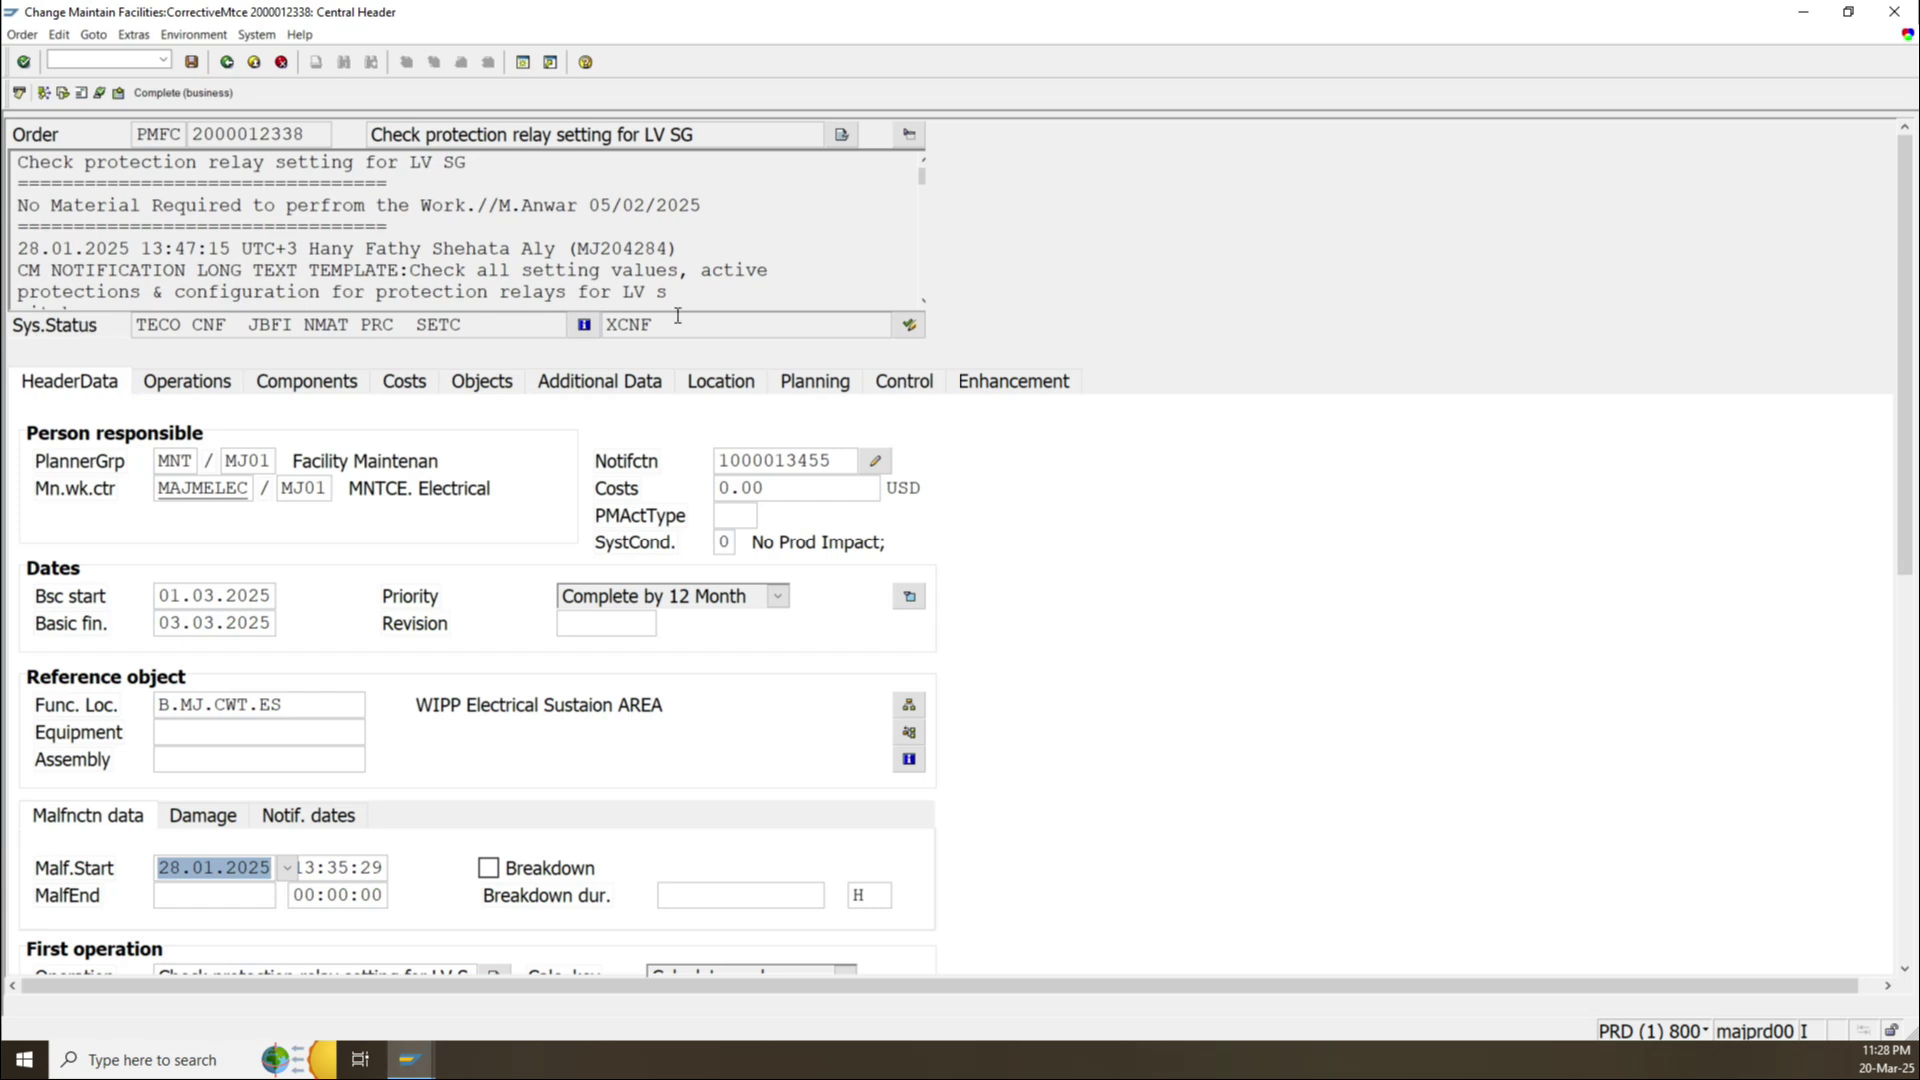
click(30, 327)
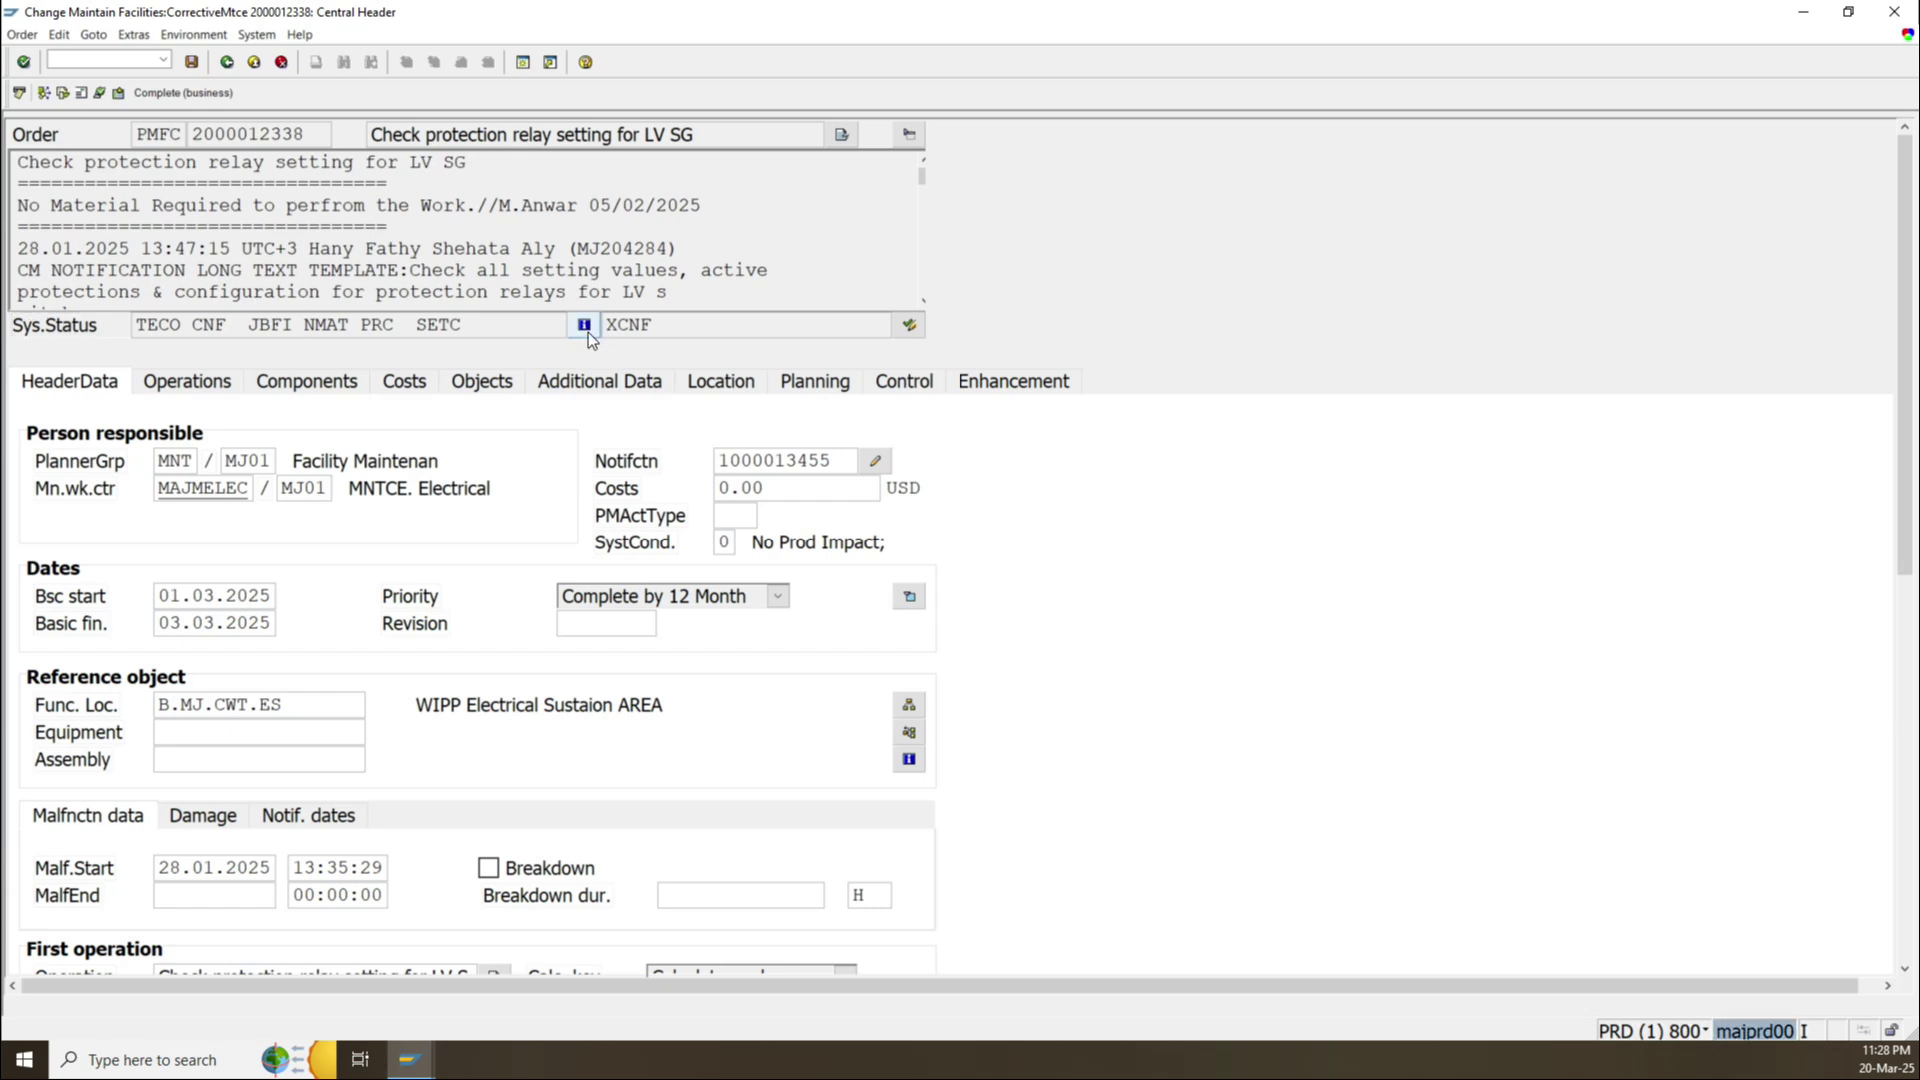
click(588, 332)
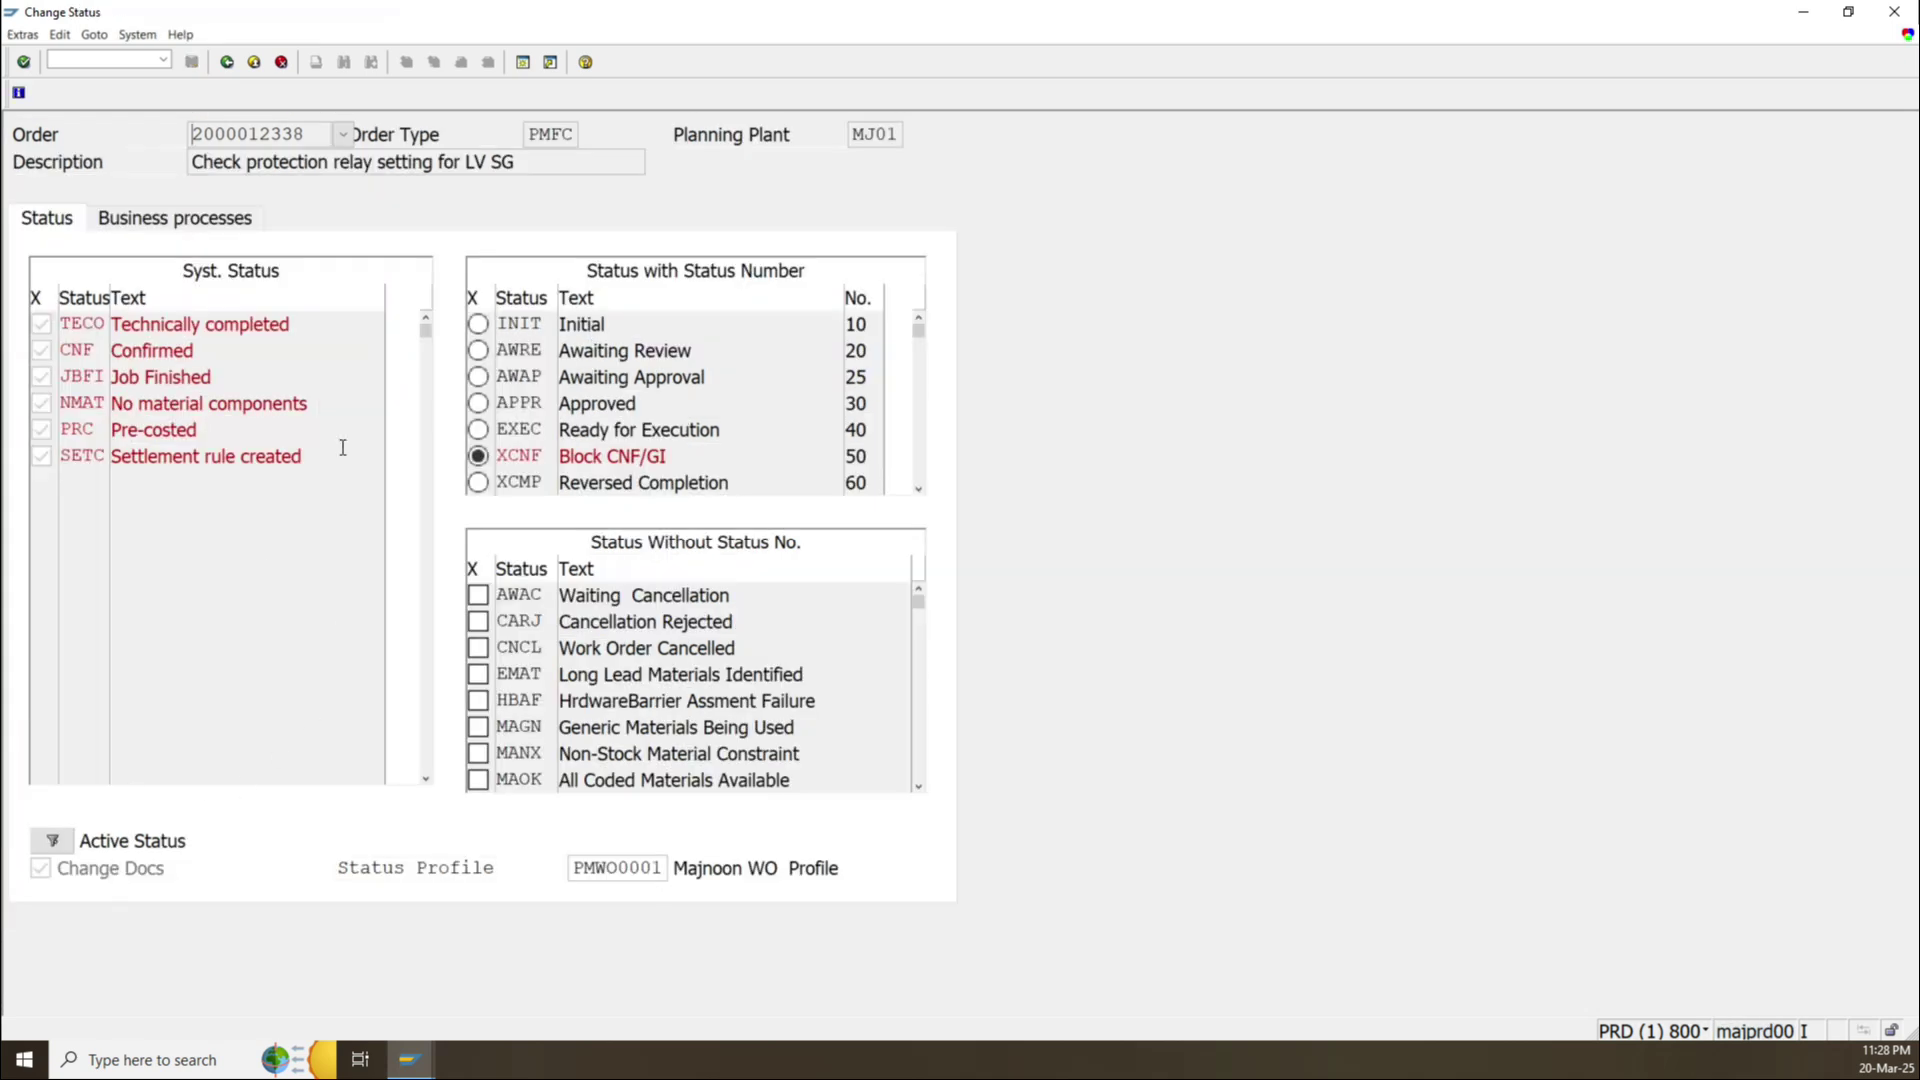
Show all statuses and review the CRTD Created and Technically completed system statuses.
click(52, 846)
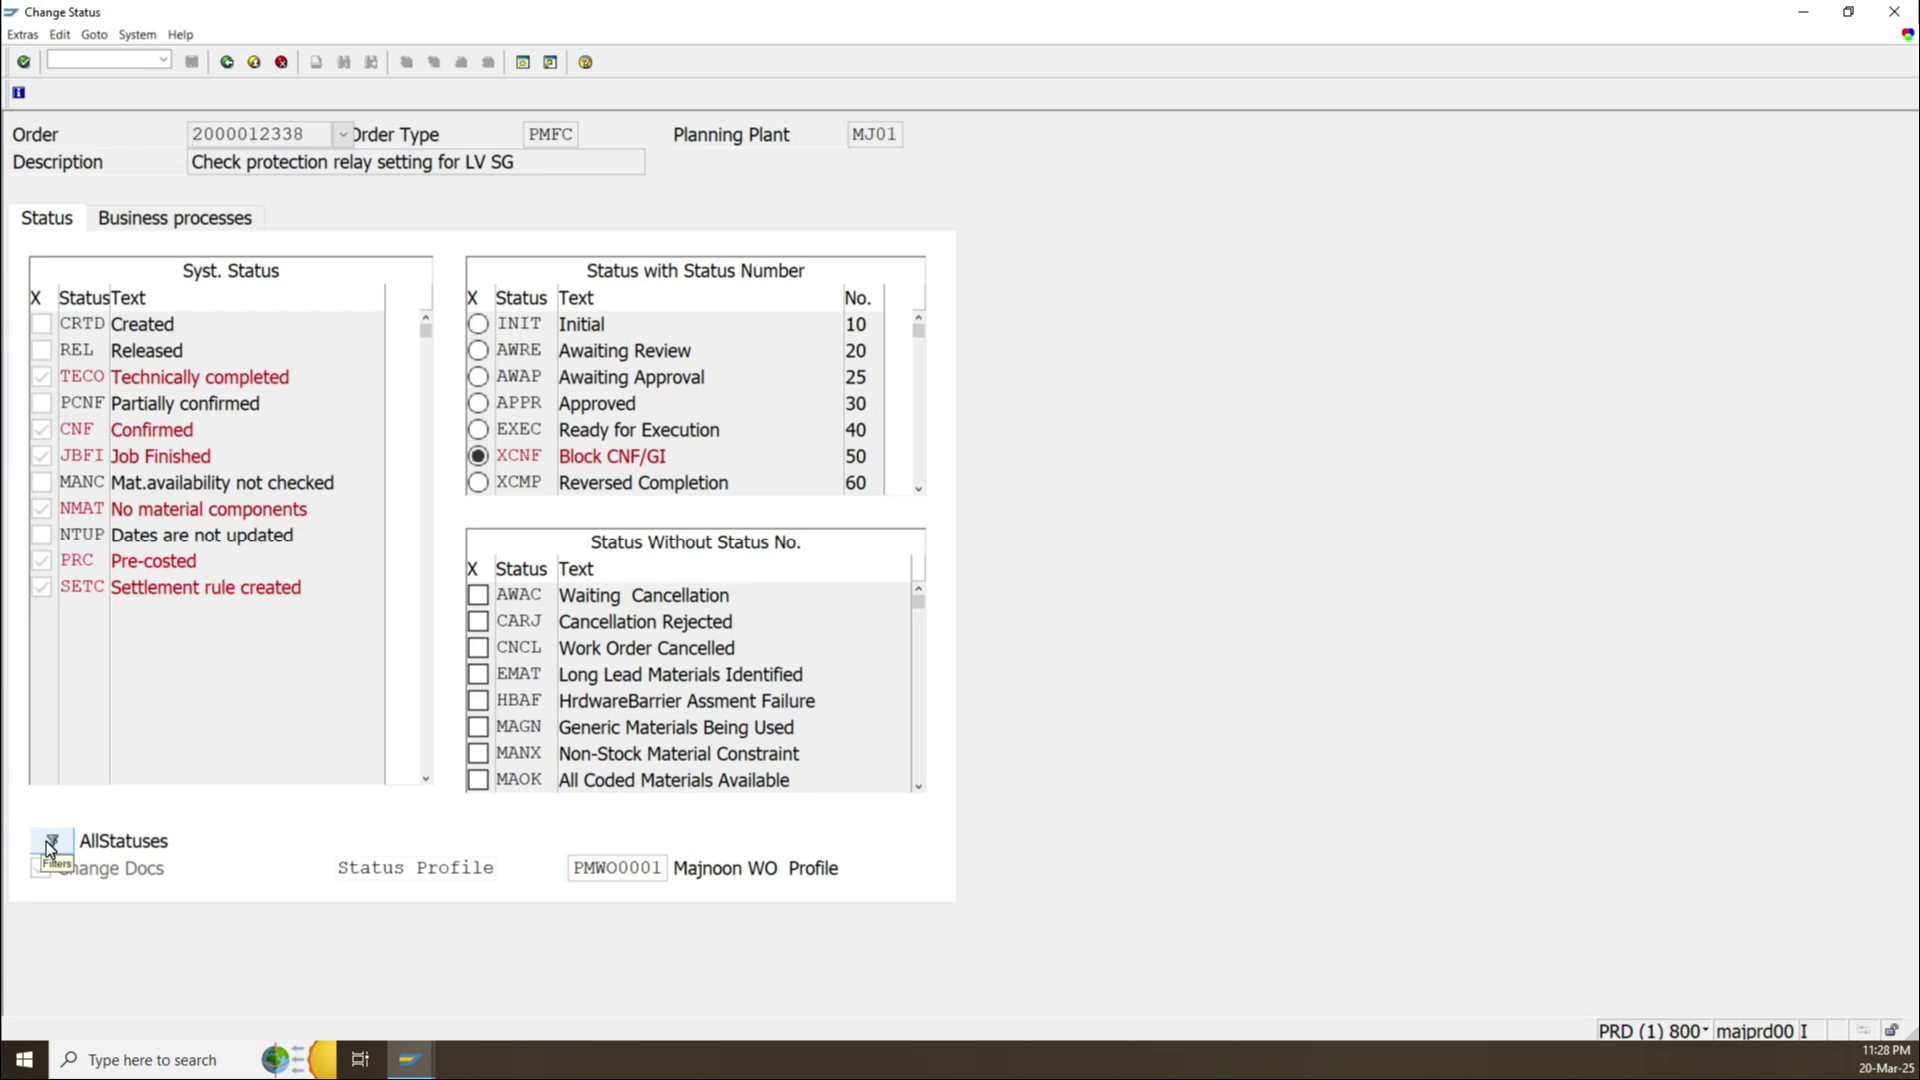
click(174, 320)
click(101, 325)
drag(99, 325, 59, 377)
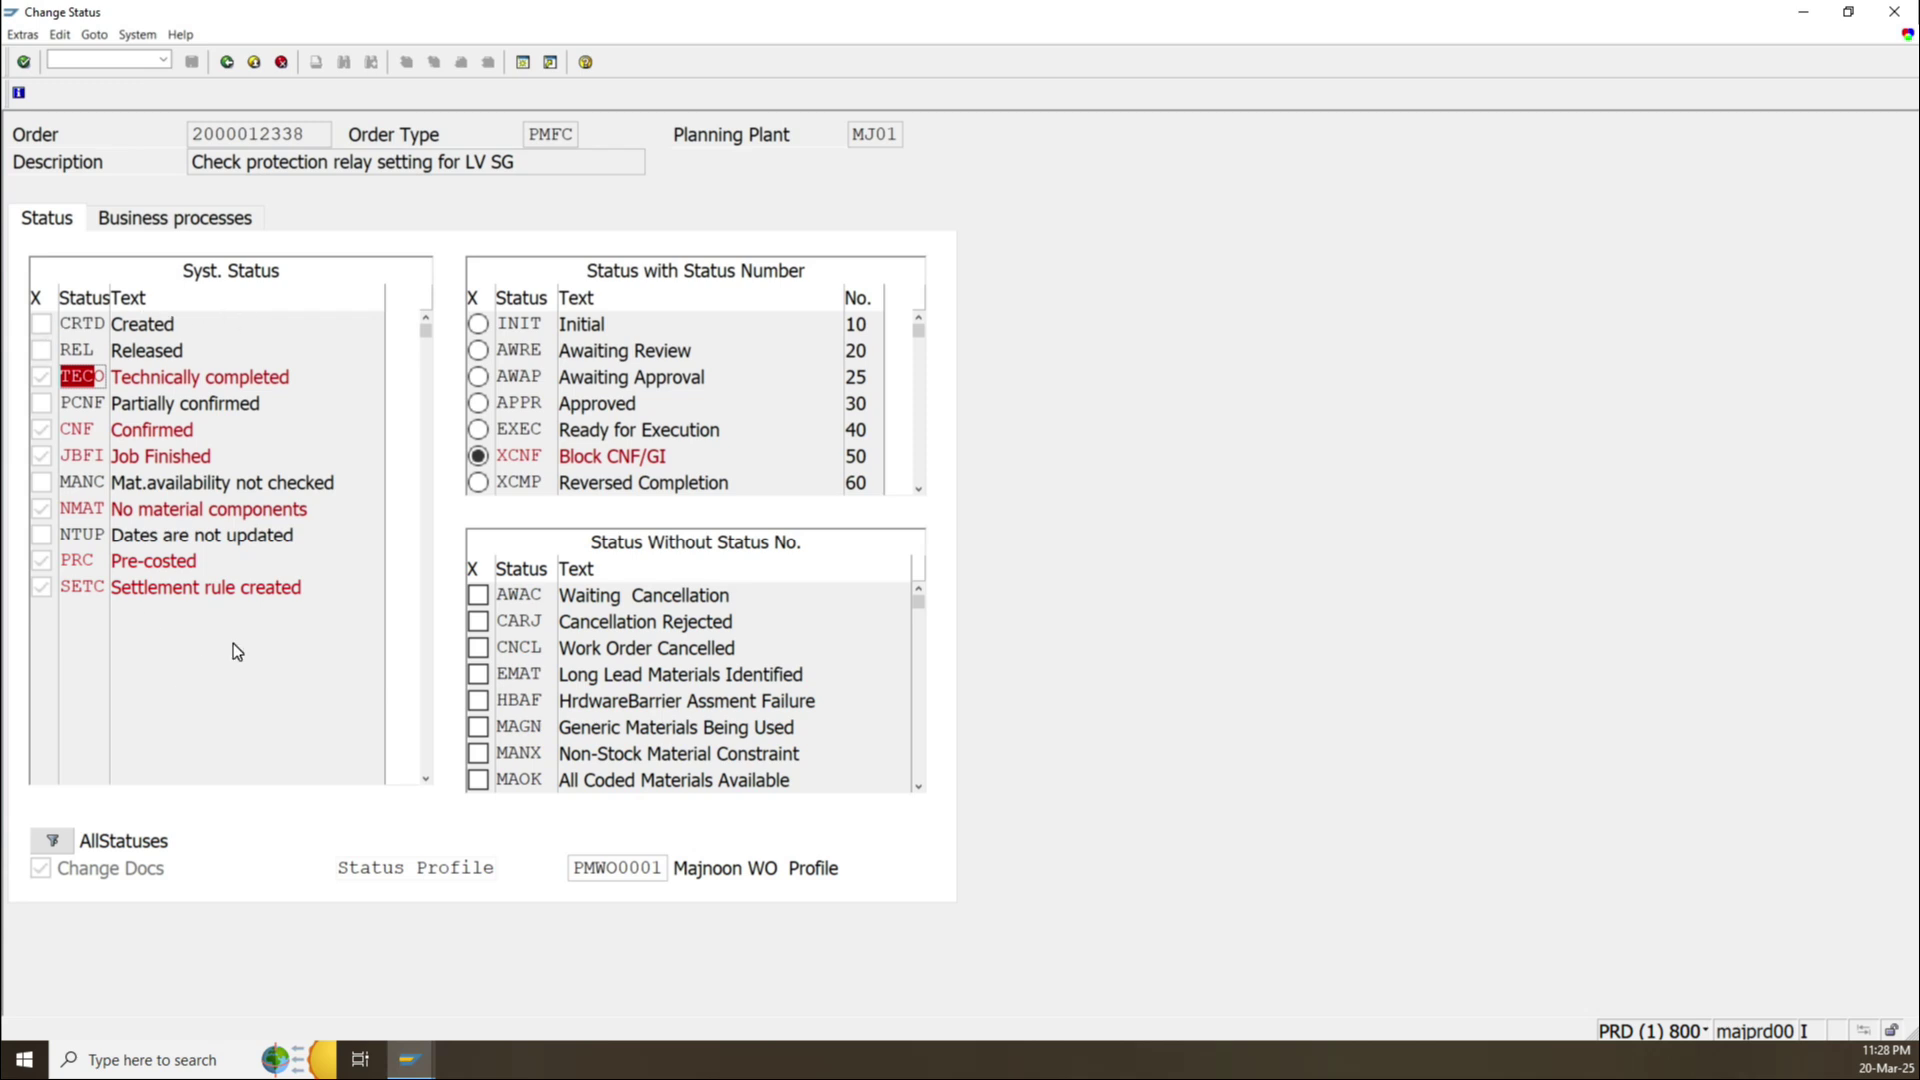
click(150, 376)
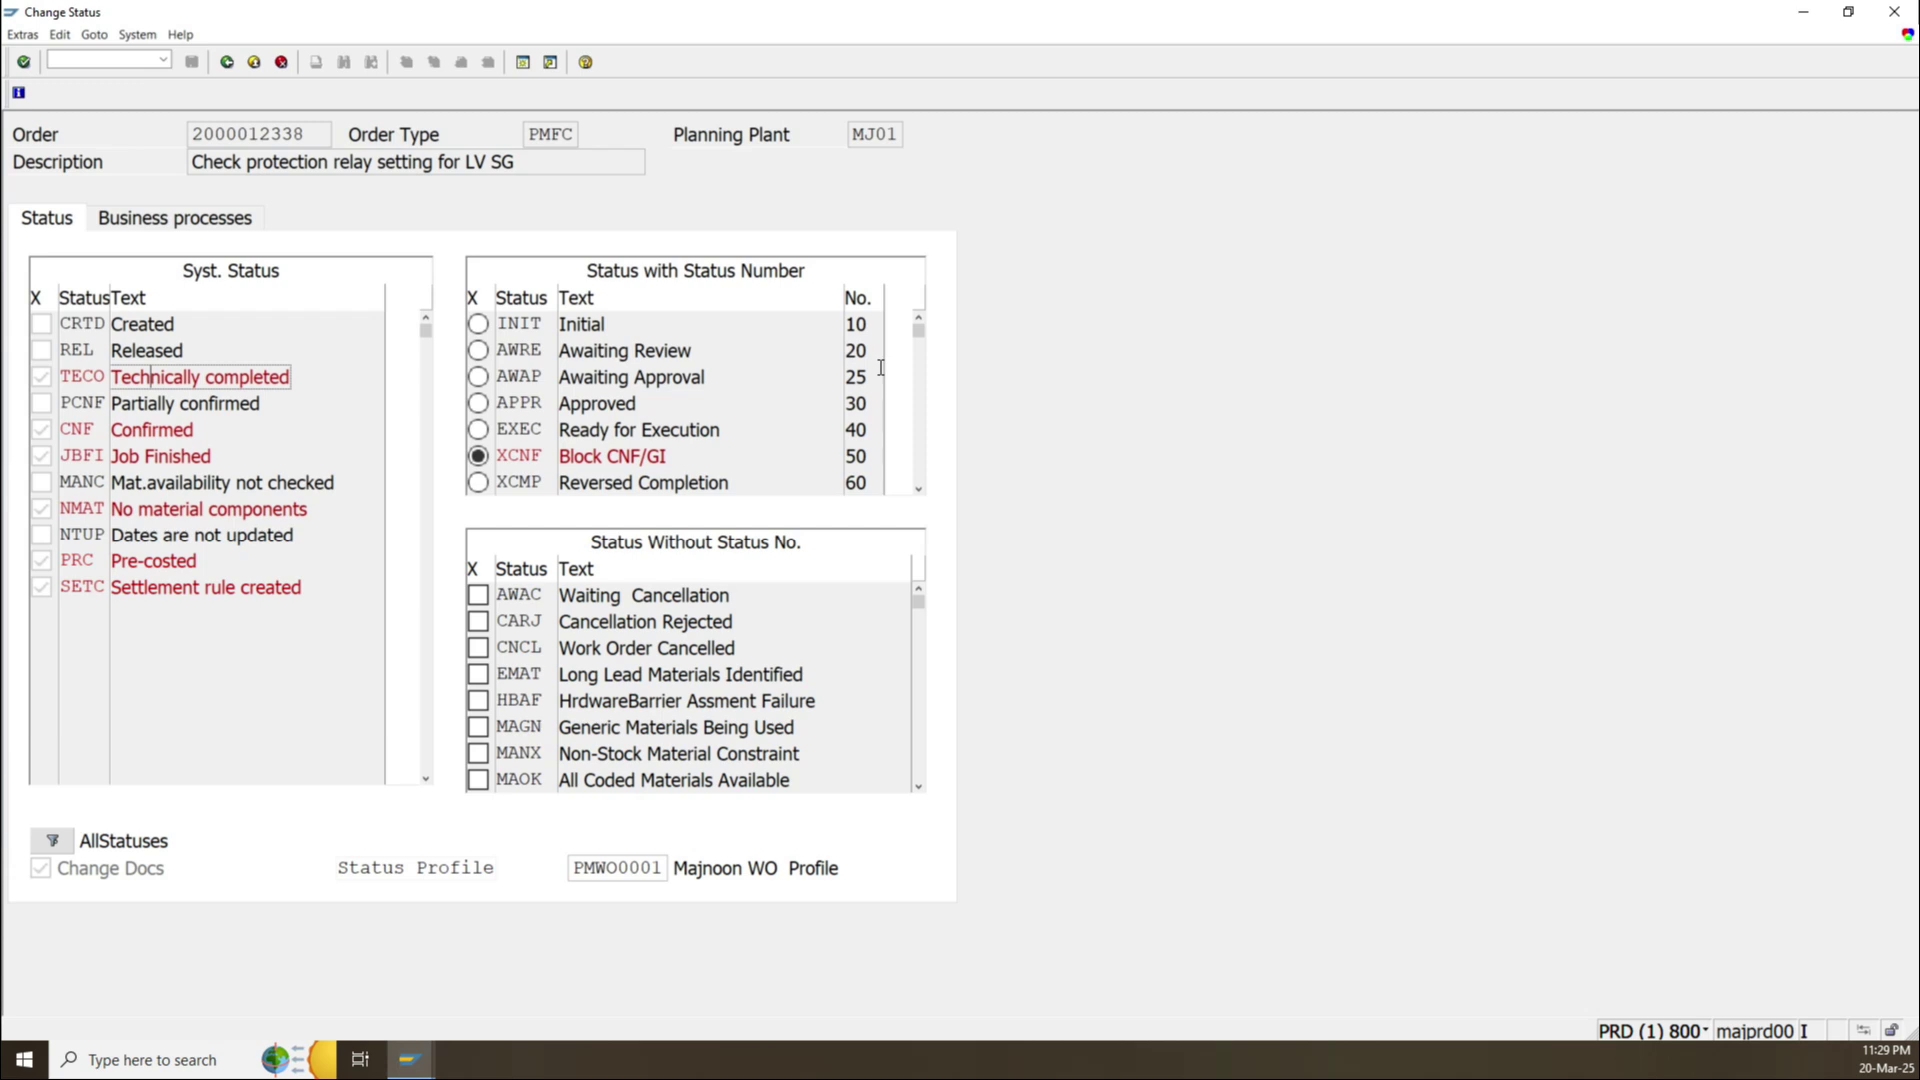
Review user statuses Initial, Awaiting Review (20) and Awaiting Approval (25), then return to the header.
click(583, 330)
drag(695, 352, 552, 357)
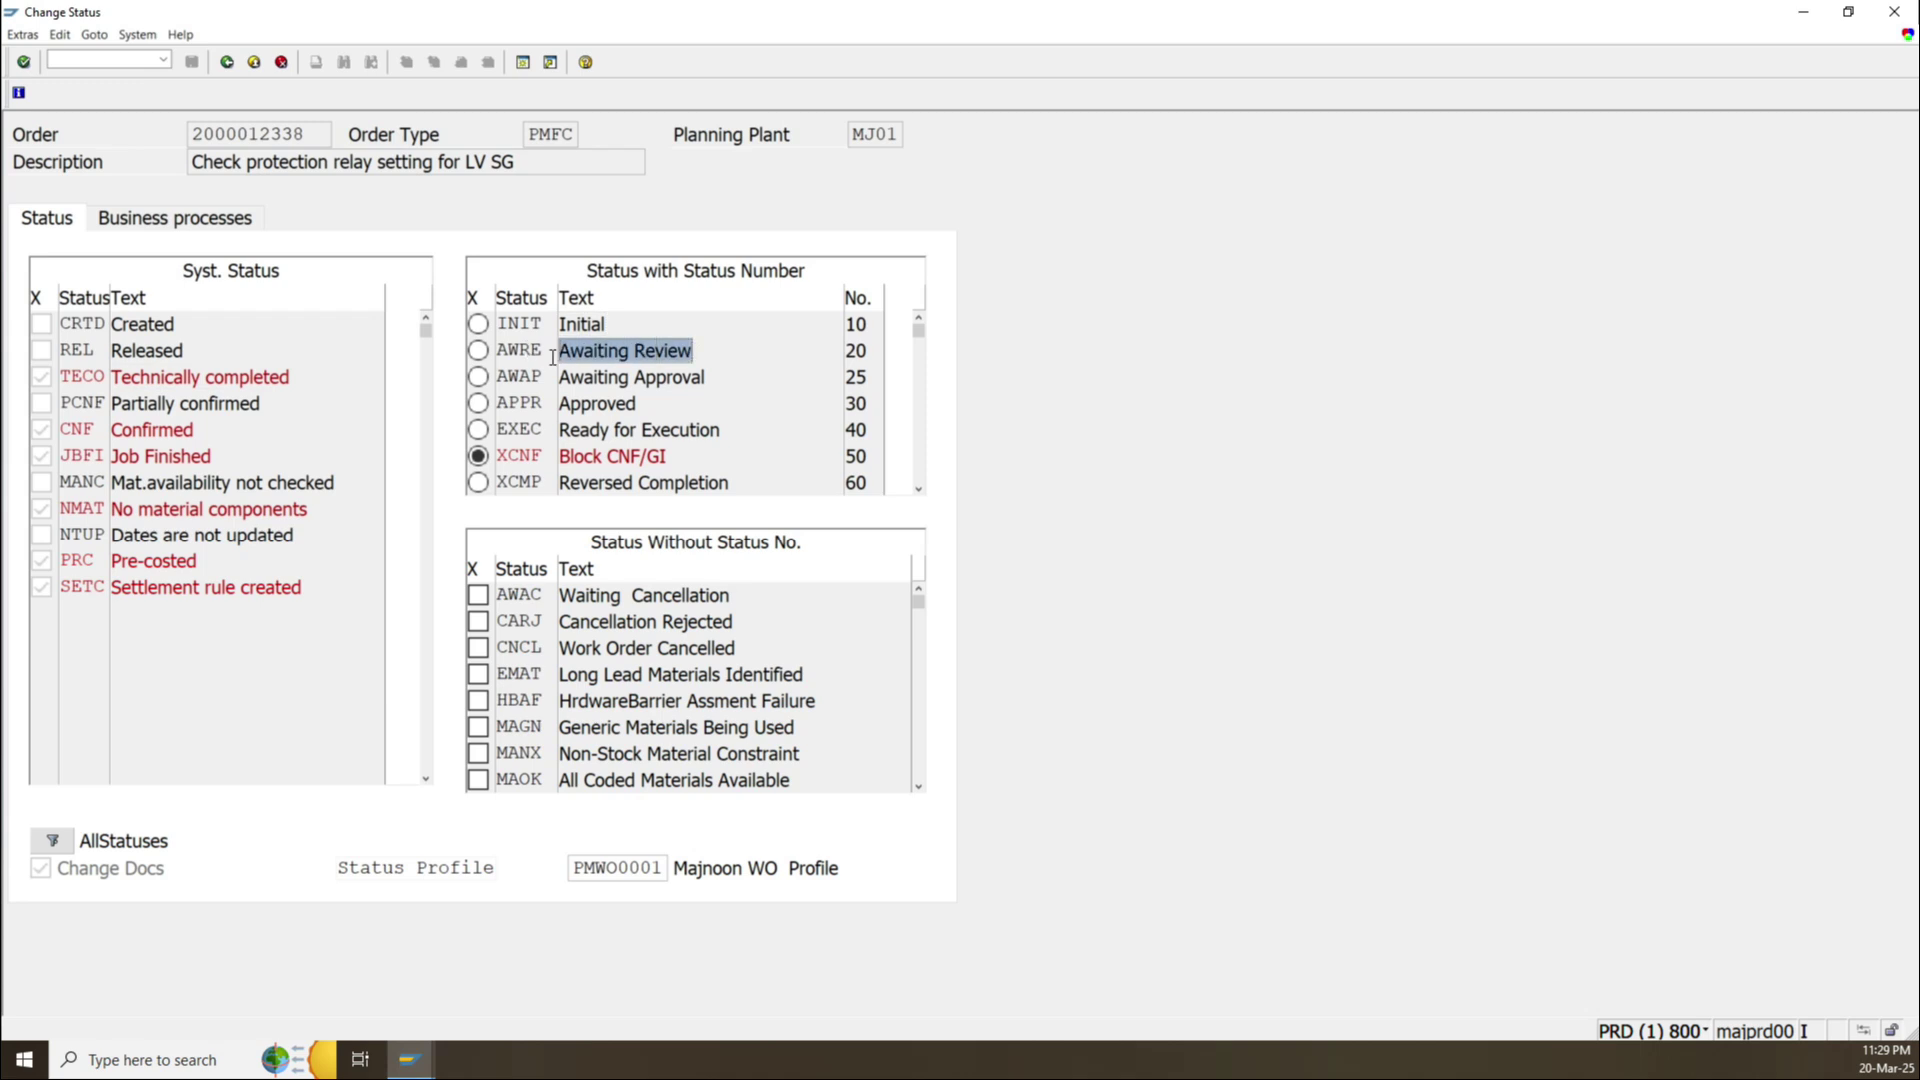
drag(734, 384, 500, 386)
drag(692, 428, 490, 422)
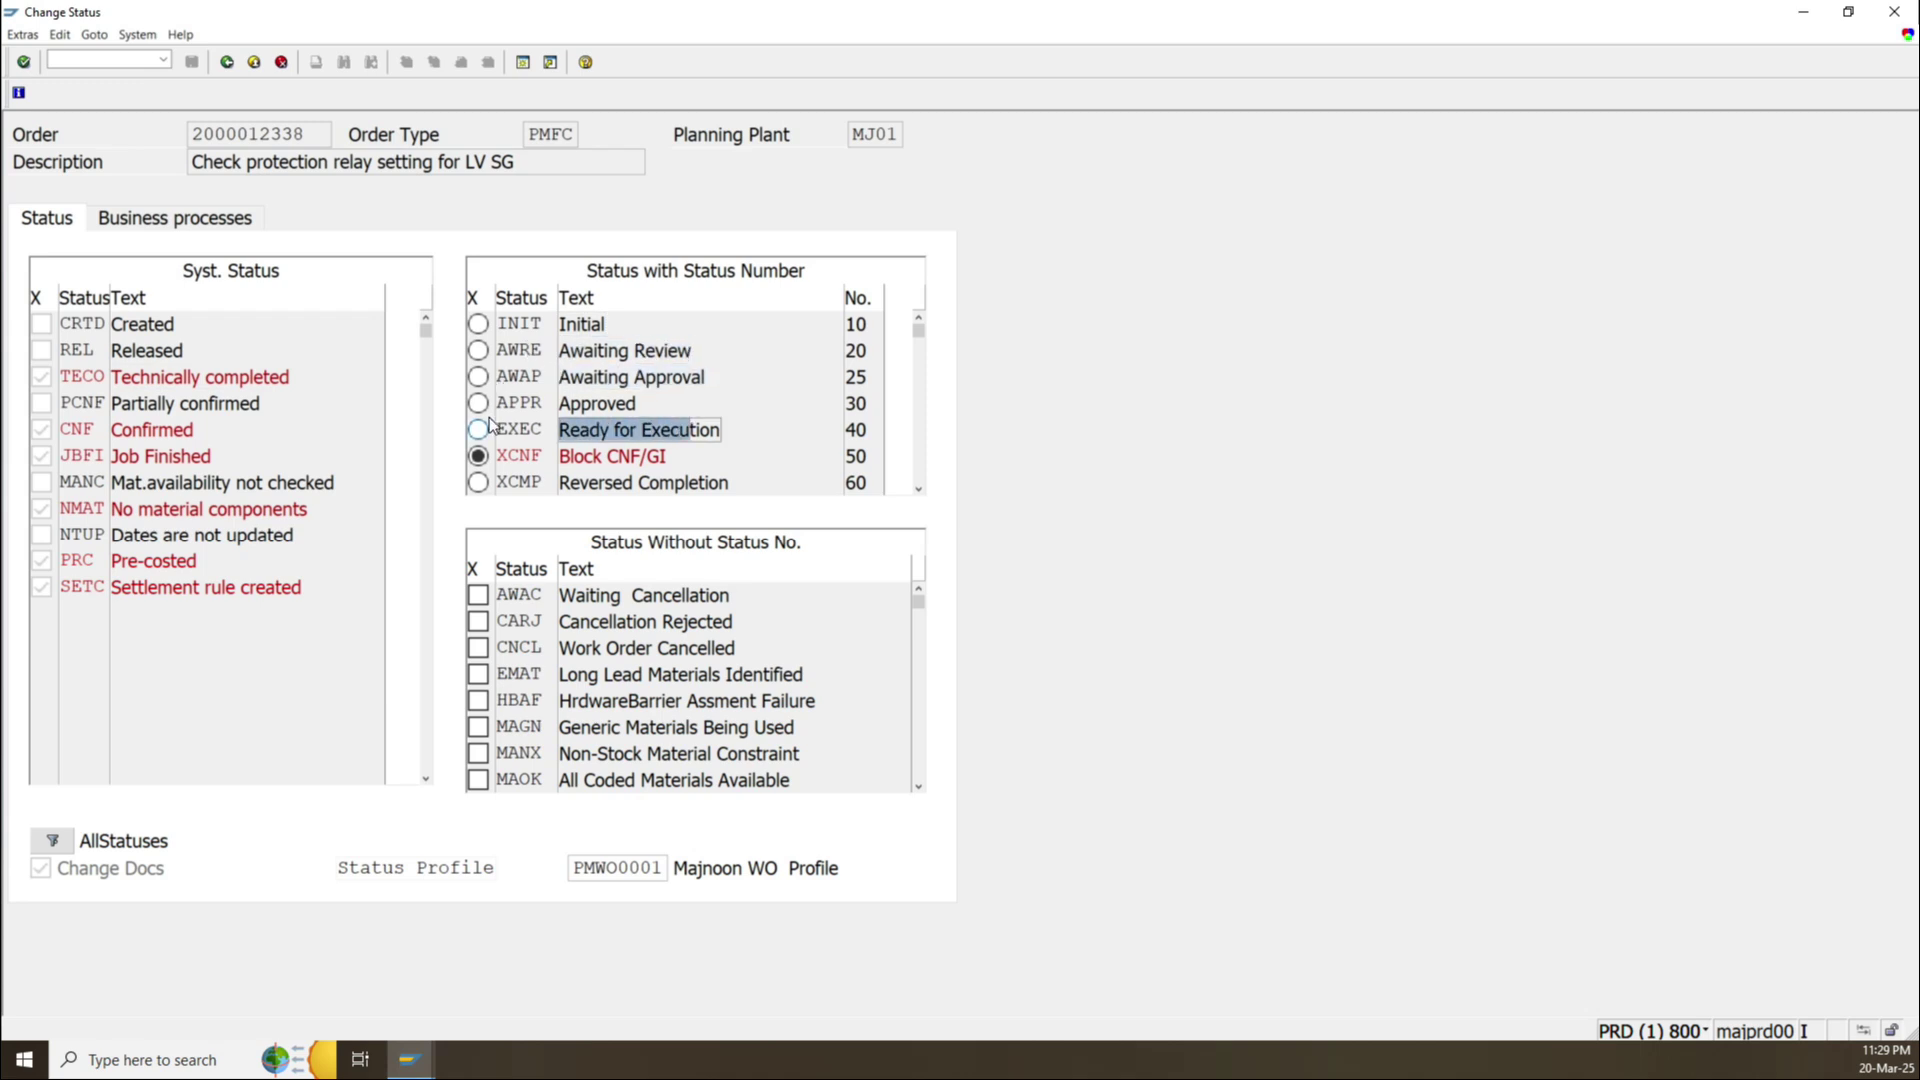
click(863, 352)
double_click(866, 379)
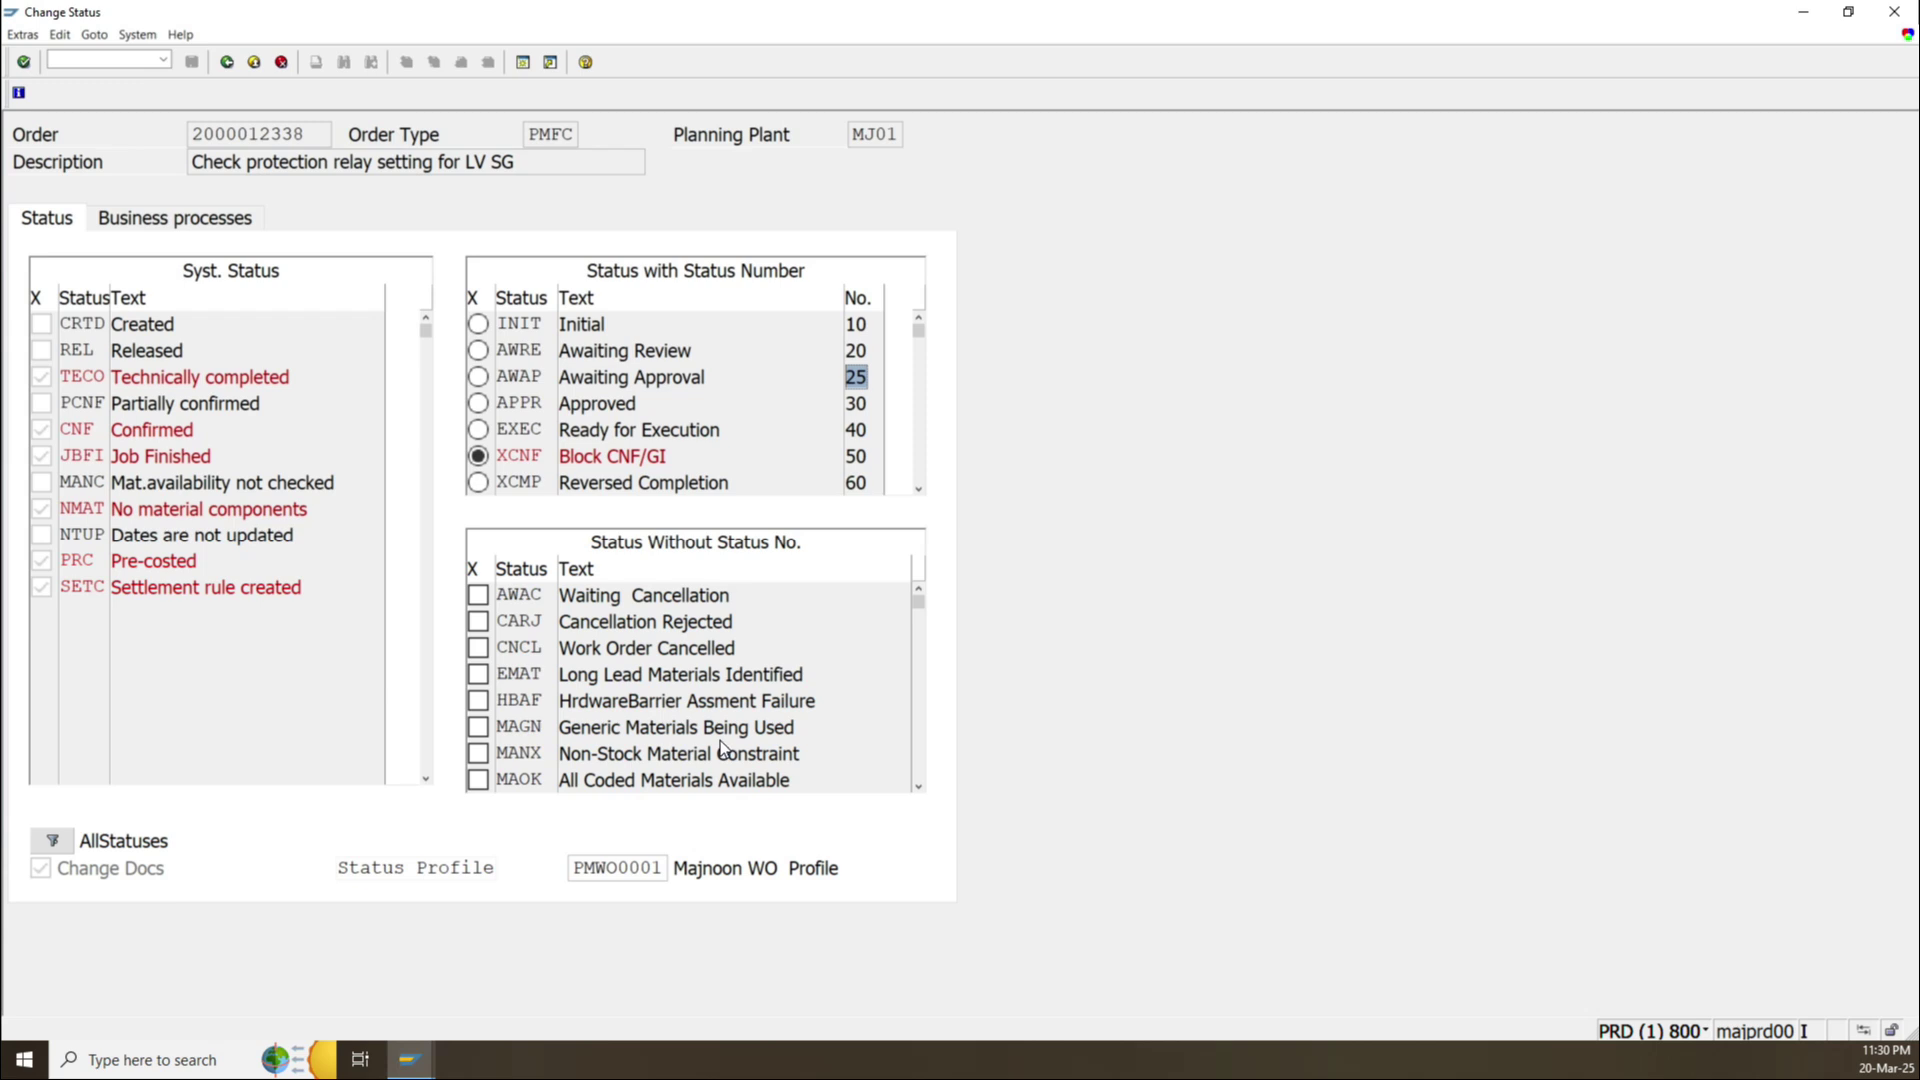
key(F3)
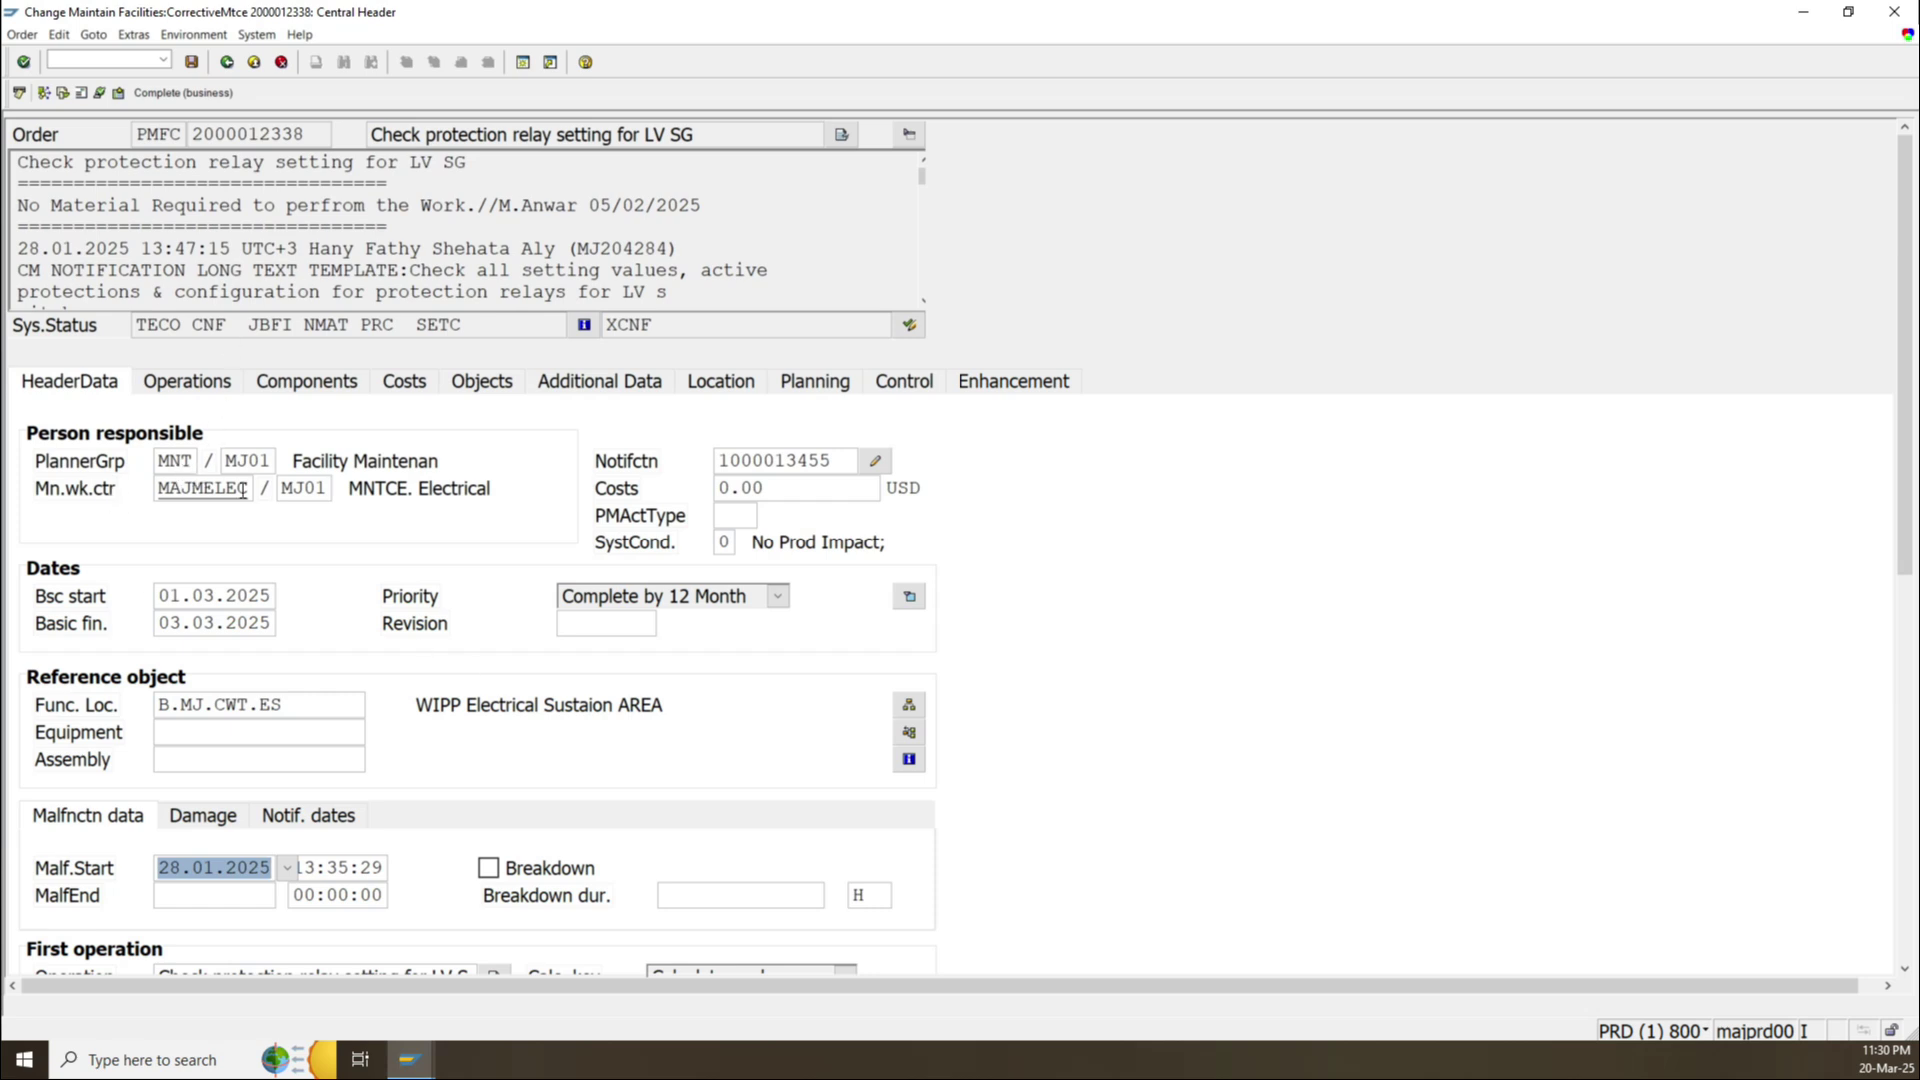
drag(252, 489, 138, 490)
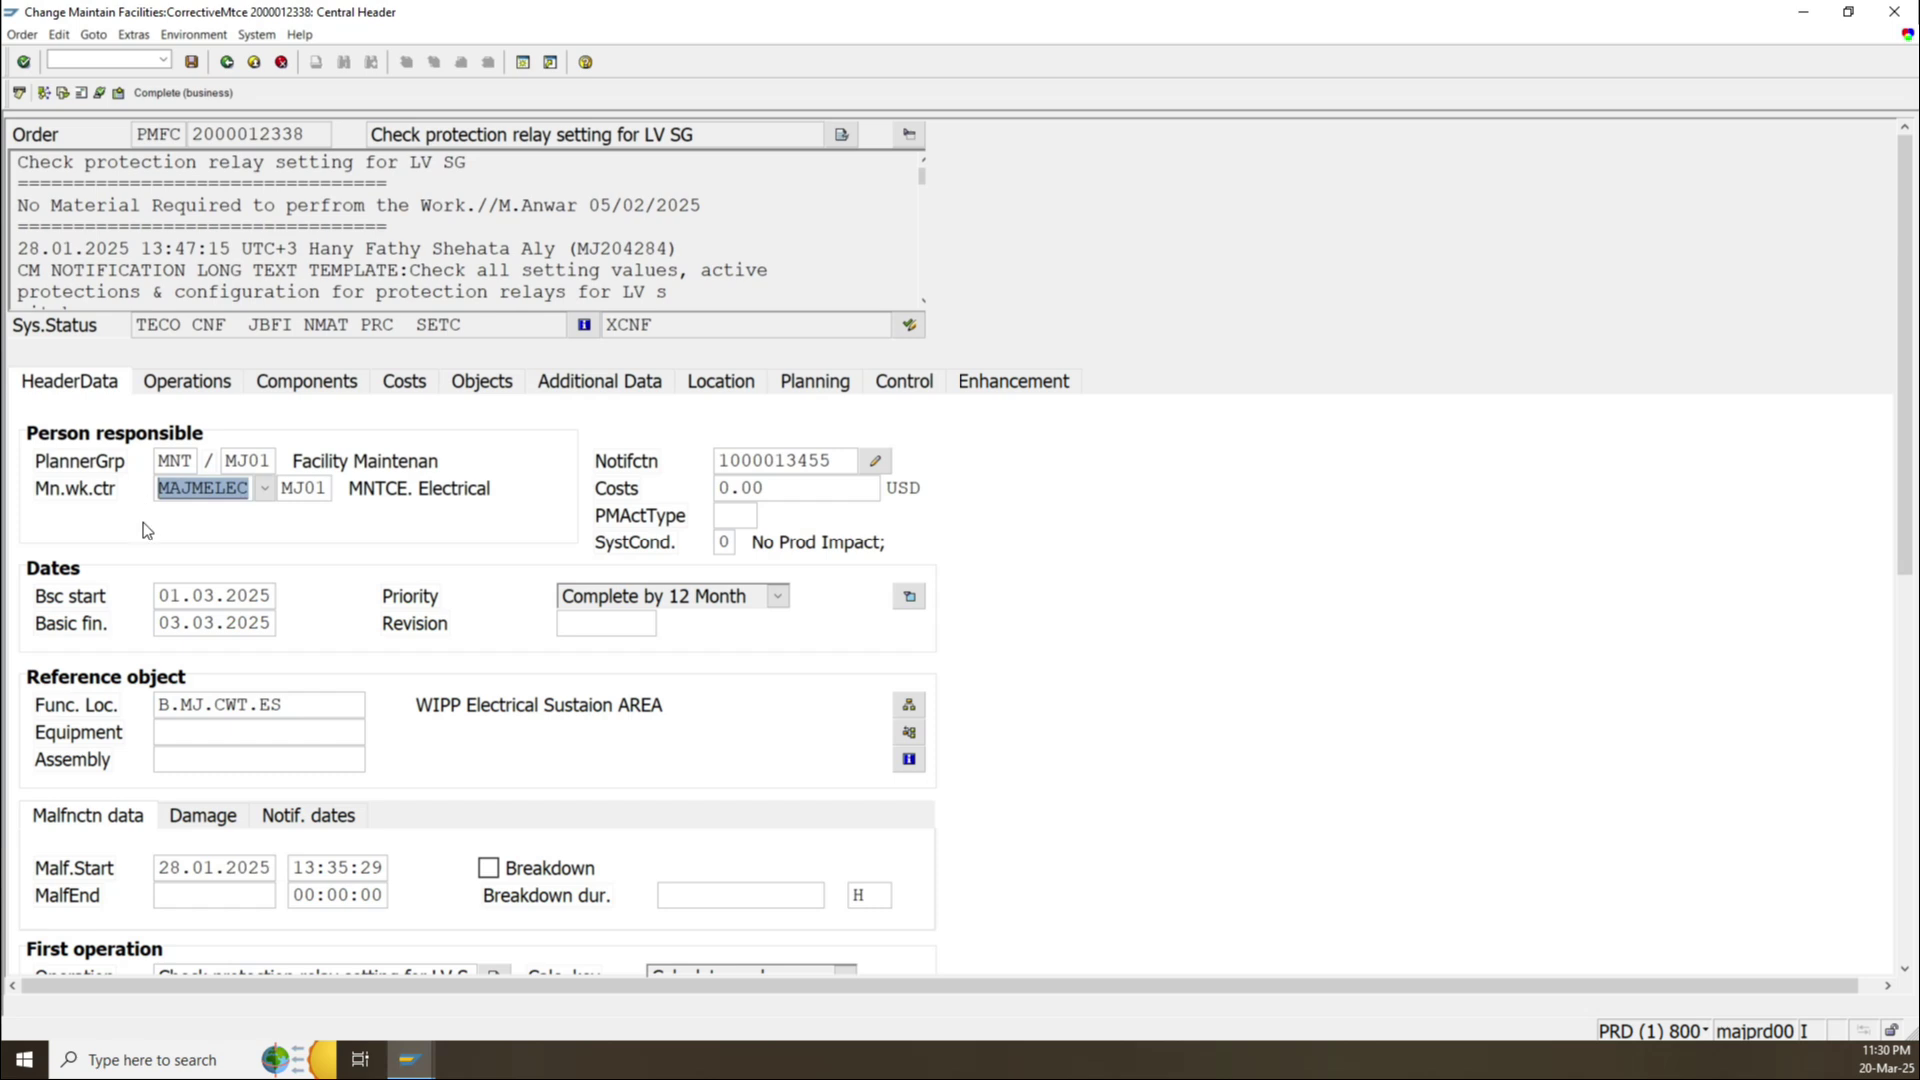
scroll(609, 568, down, 5)
scroll(609, 568, up, 3)
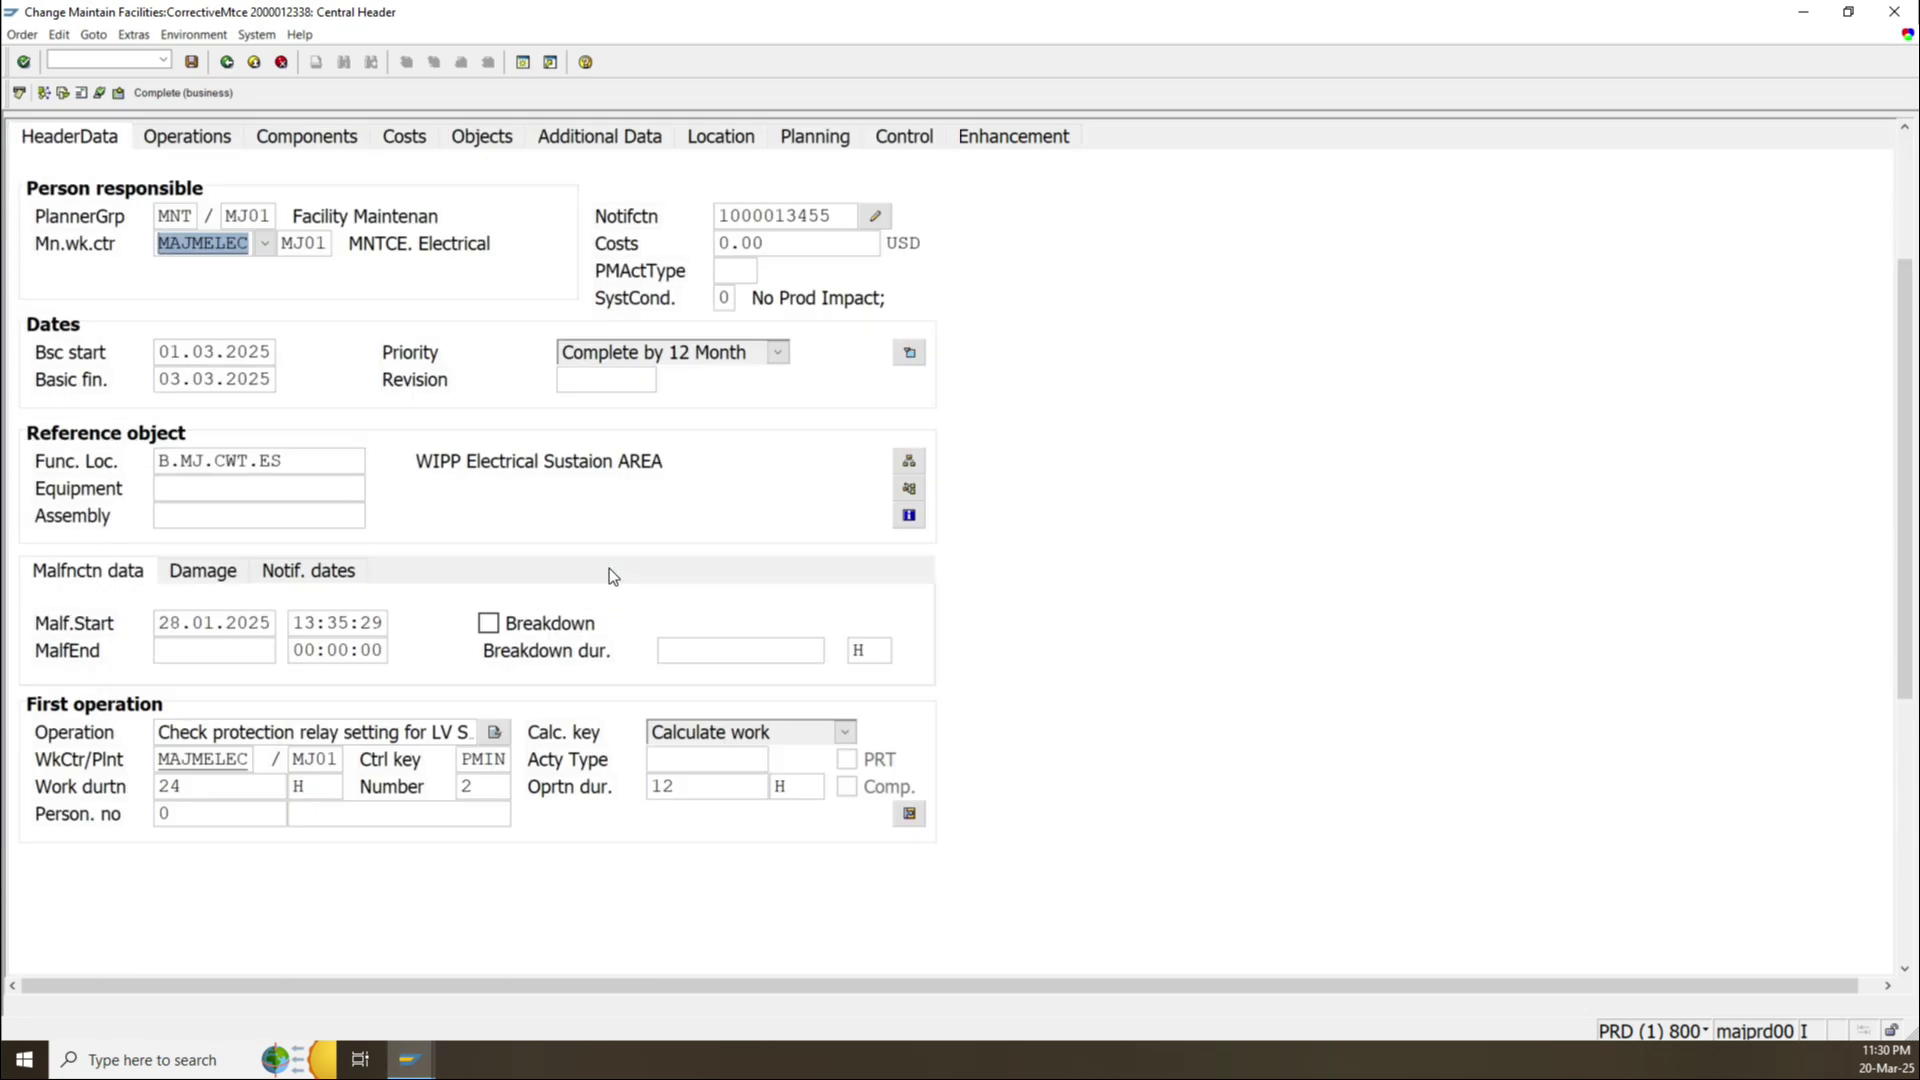
drag(833, 216, 666, 222)
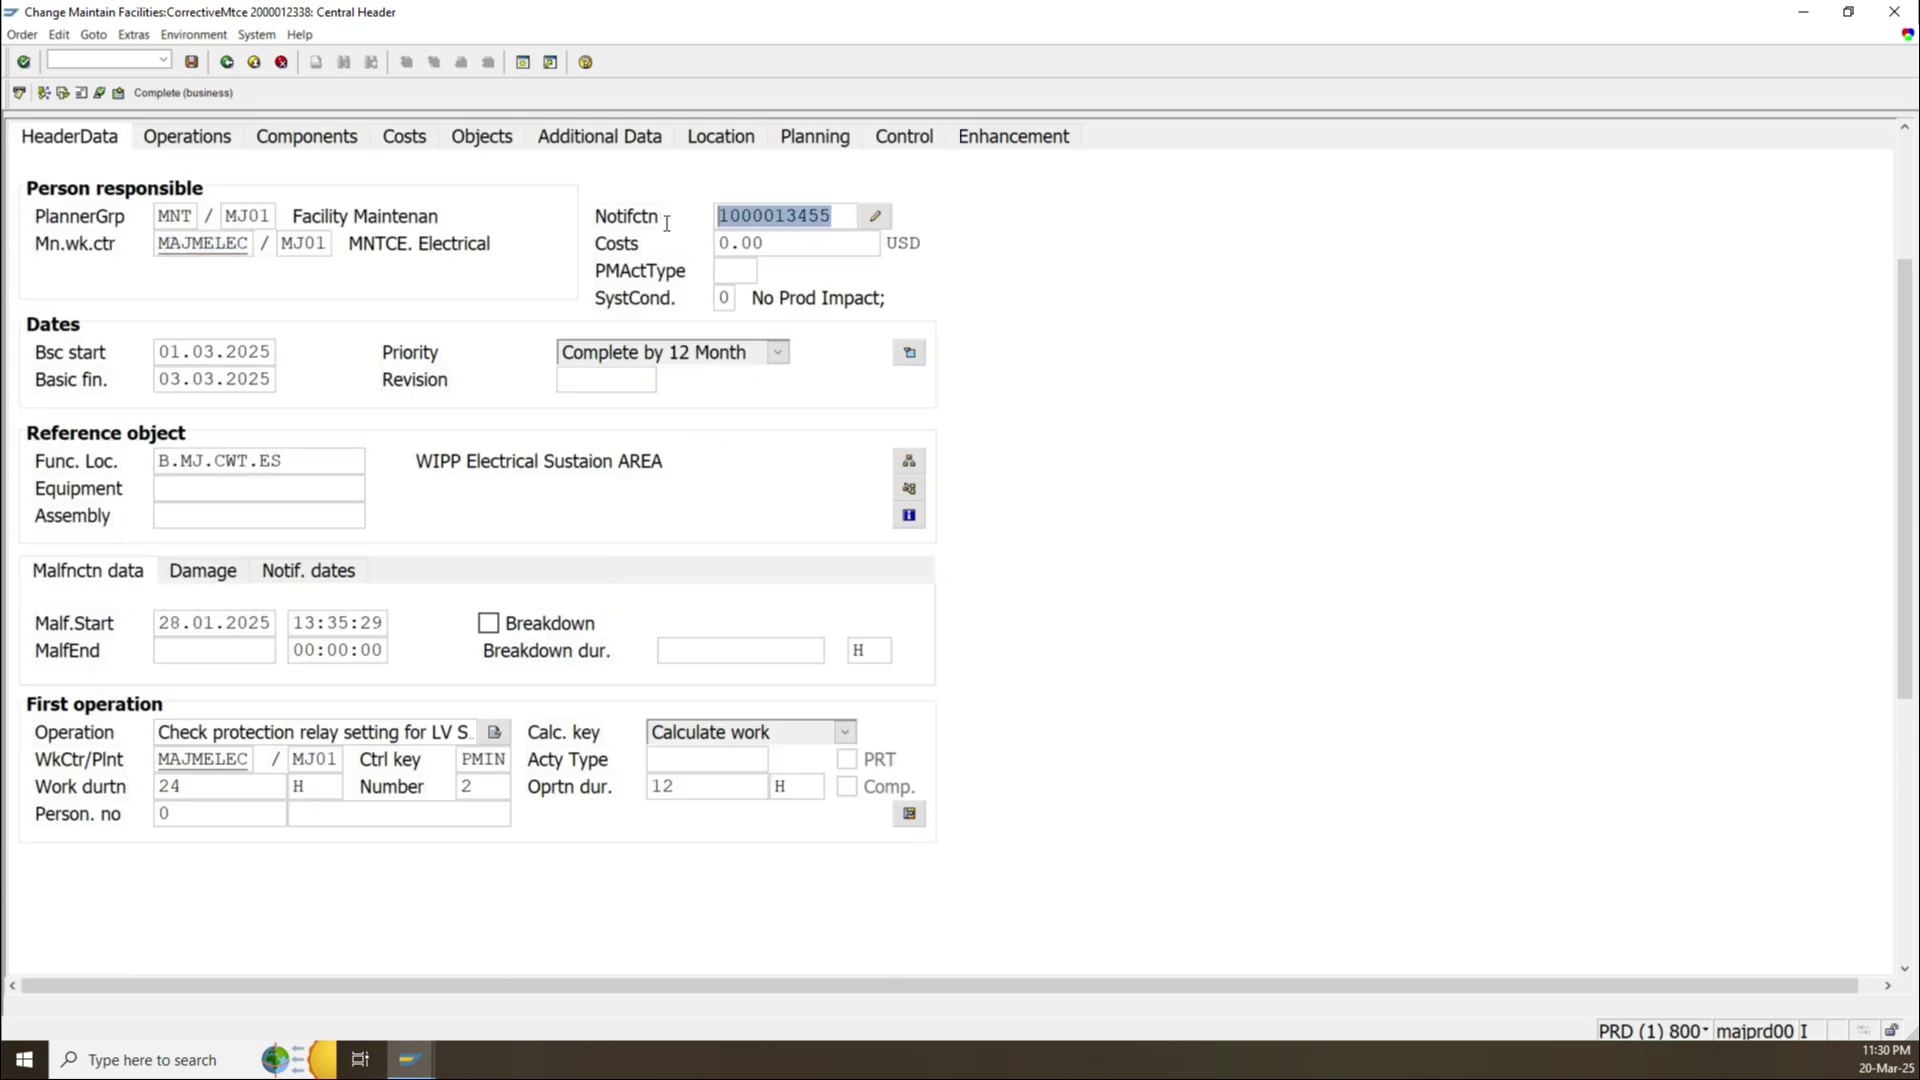
double_click(168, 355)
double_click(205, 381)
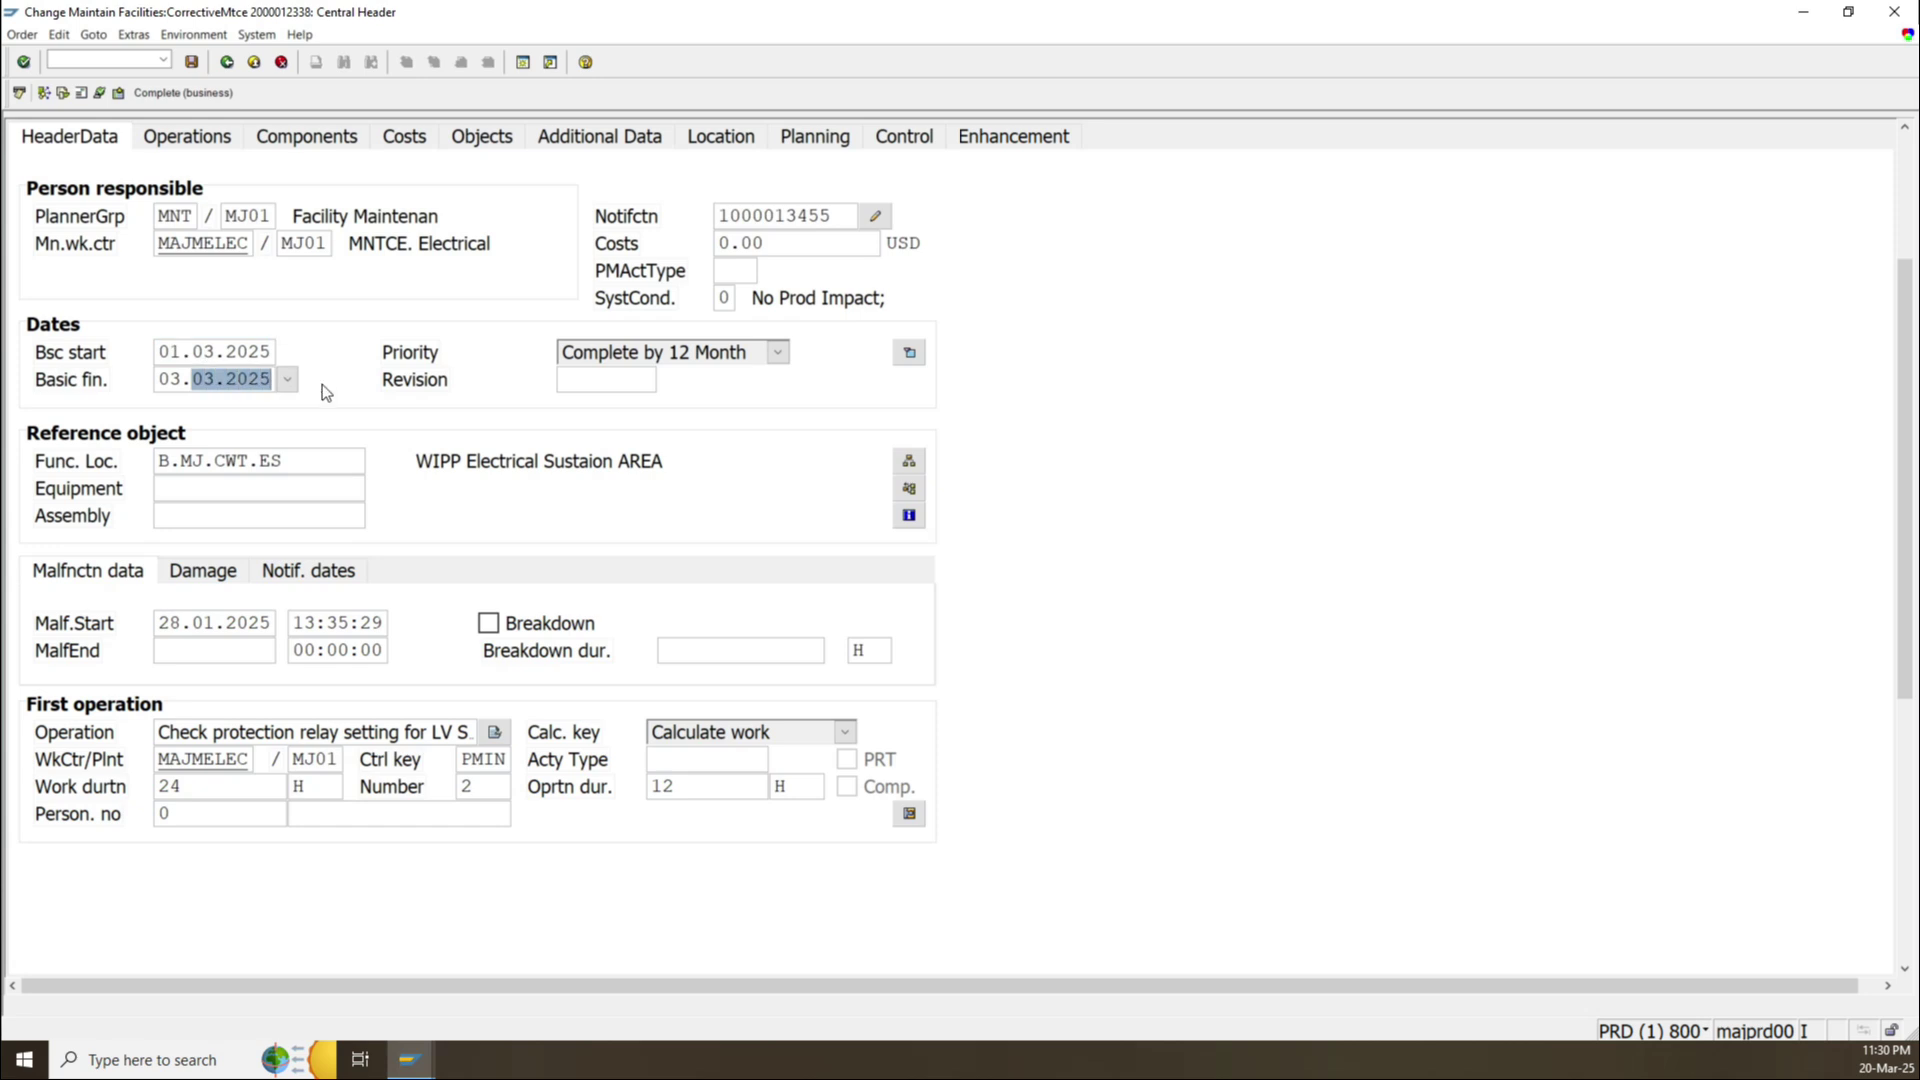
drag(316, 462, 106, 471)
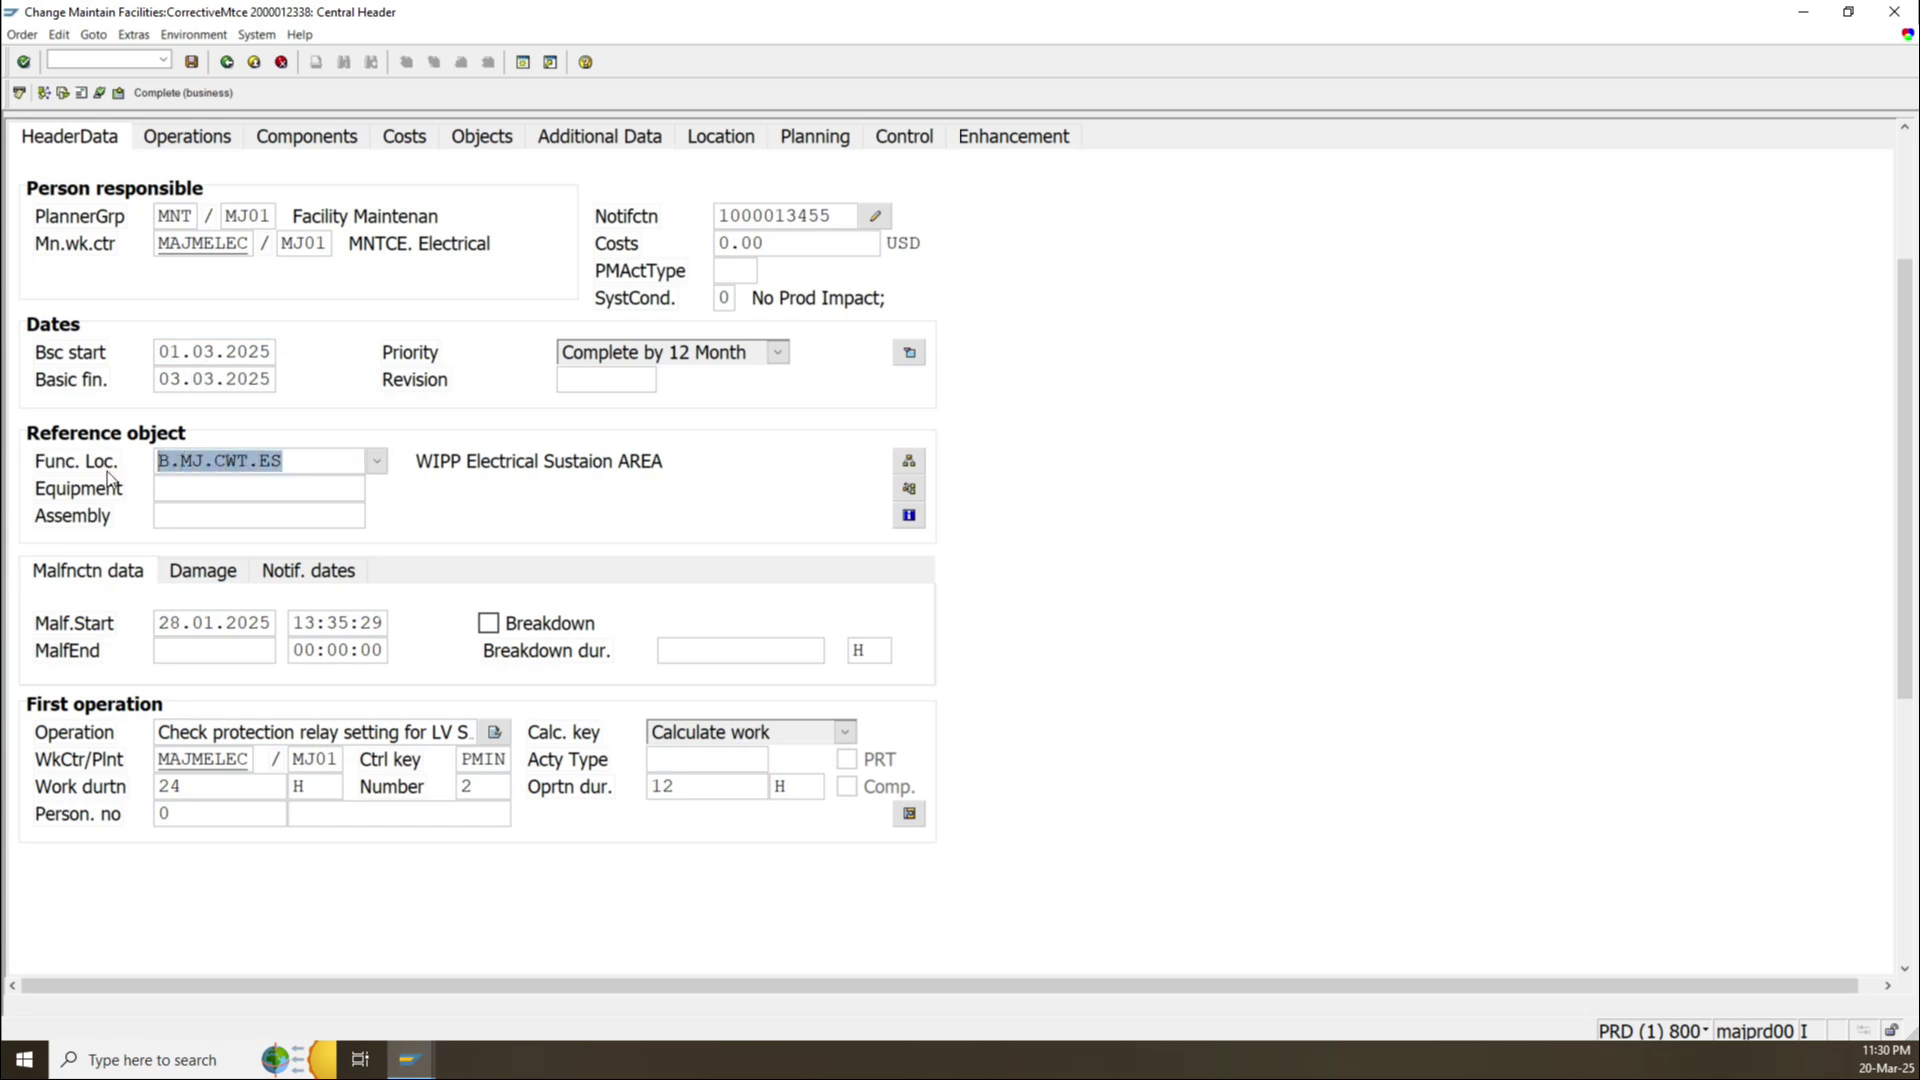
click(228, 492)
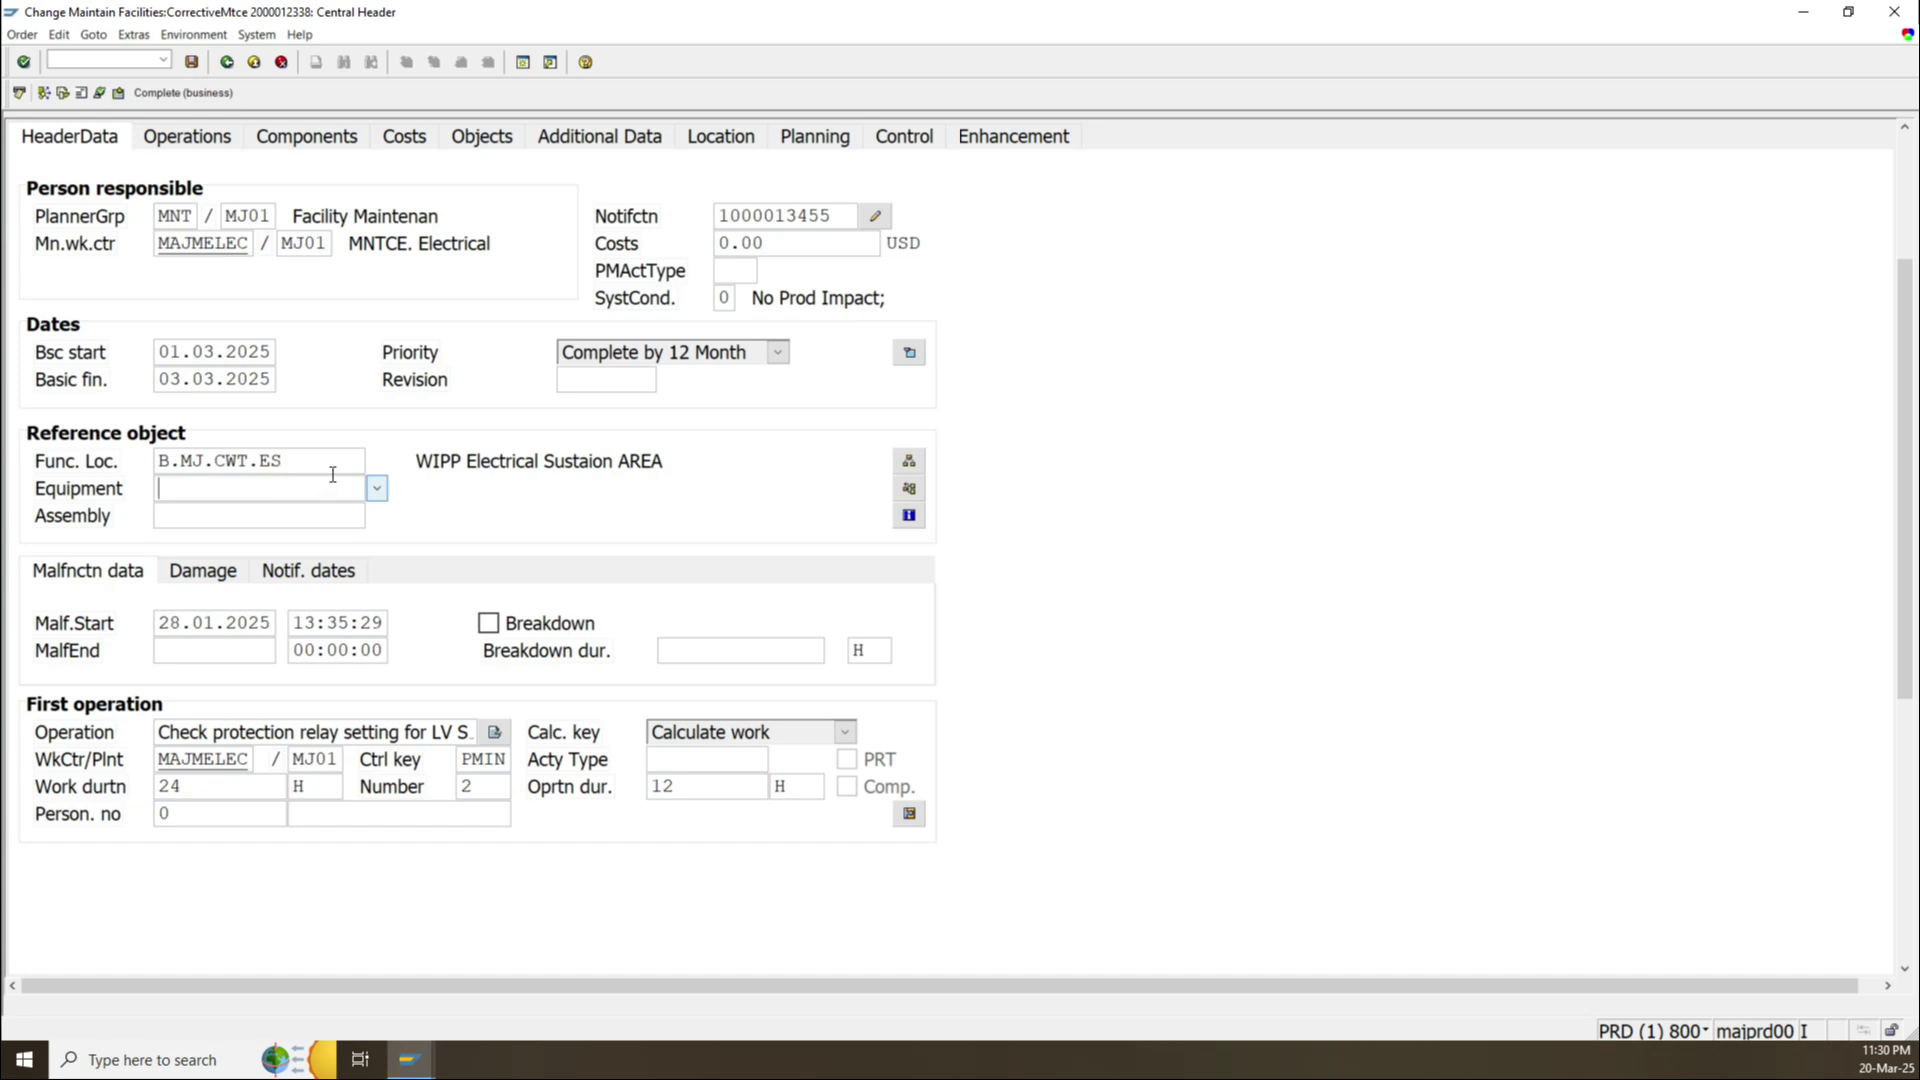
scroll(567, 803, up, 3)
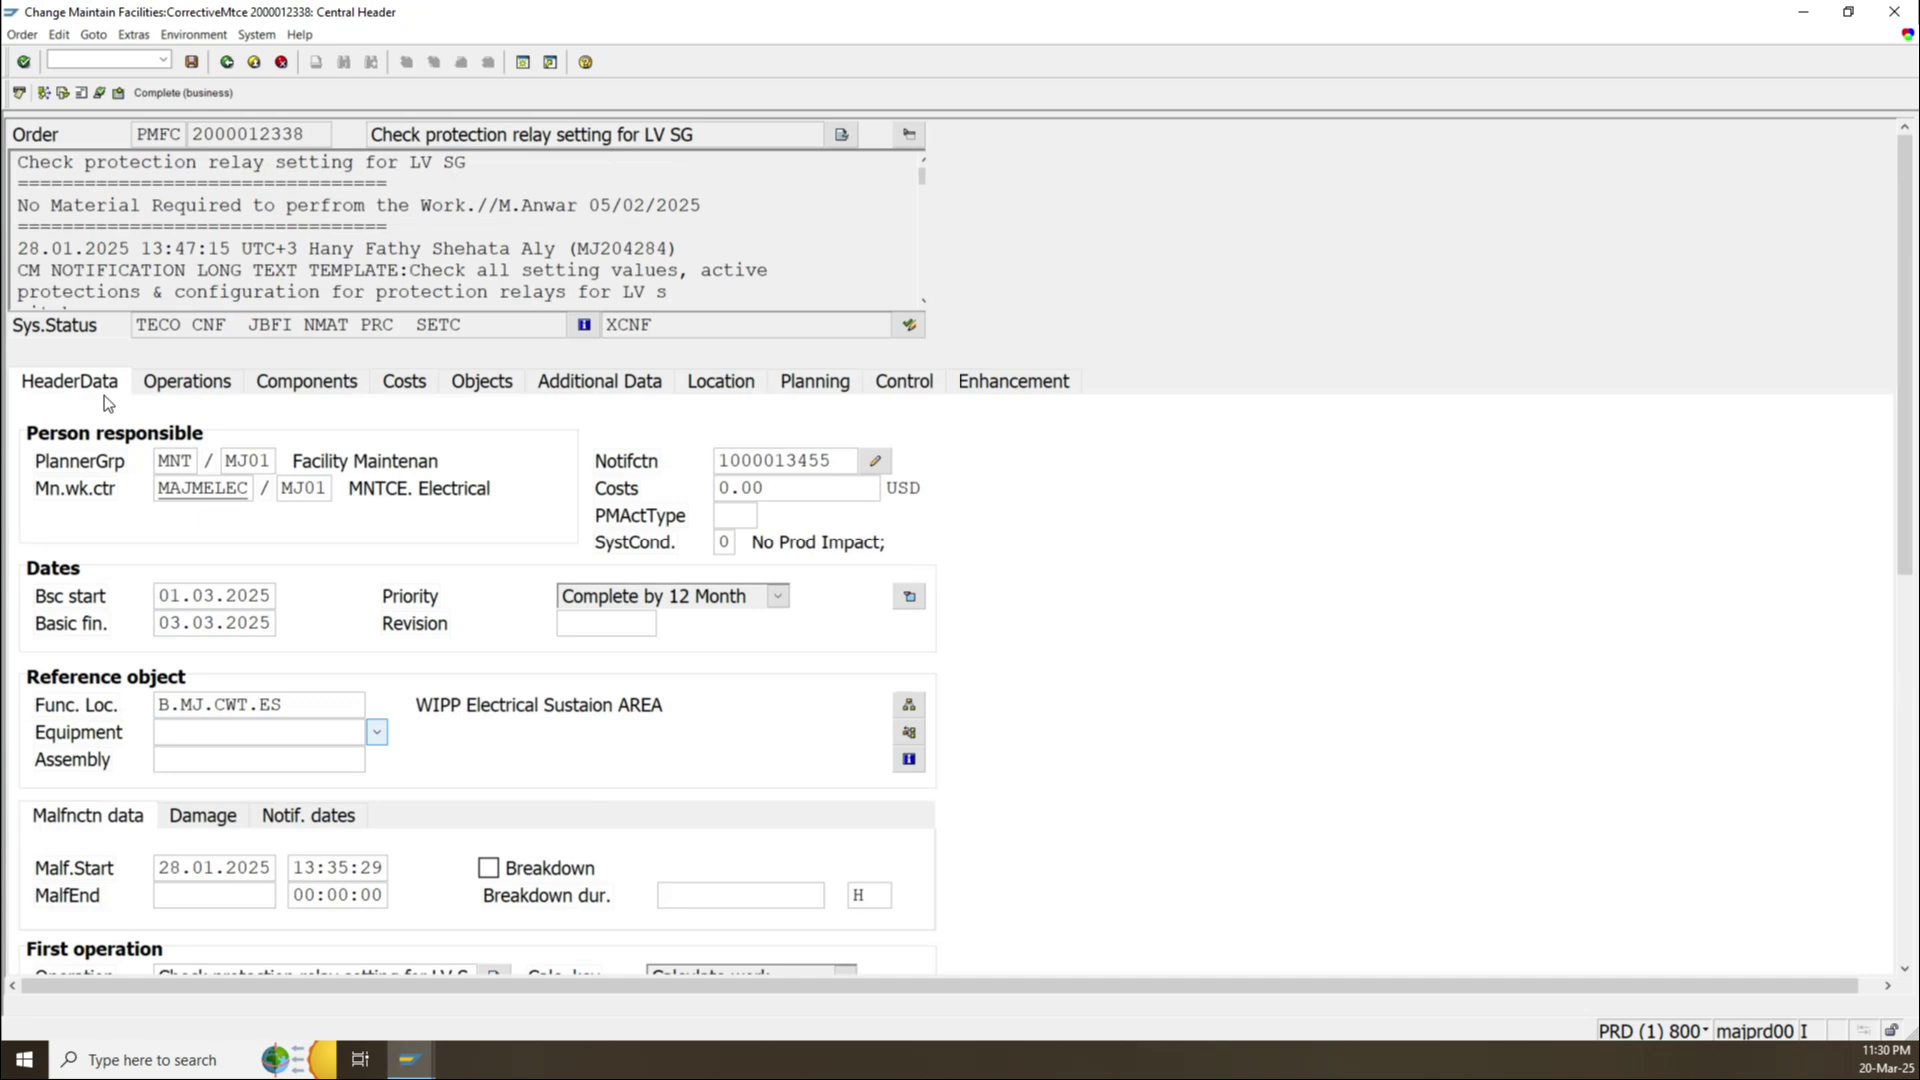
Check the work centres of operations 0010 and 0020, view the empty components, and go back.
click(178, 384)
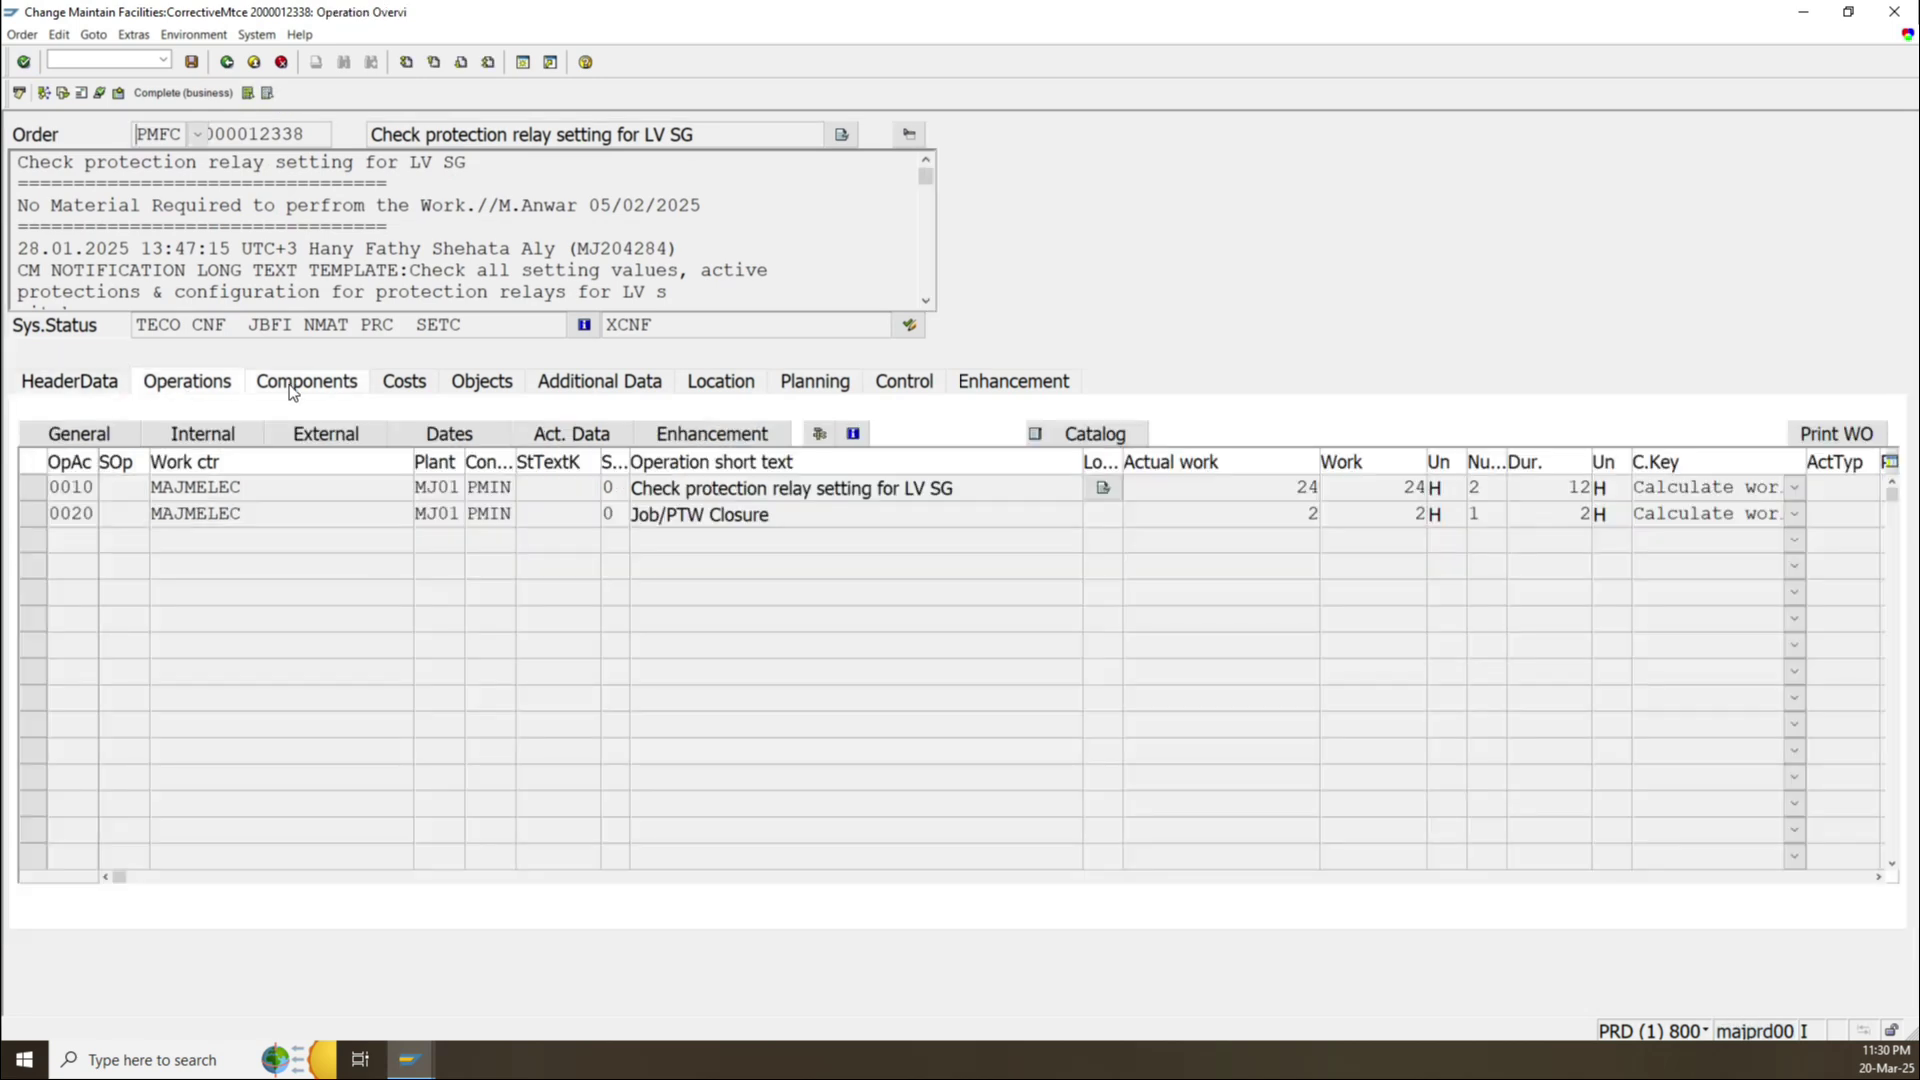
click(299, 486)
click(321, 513)
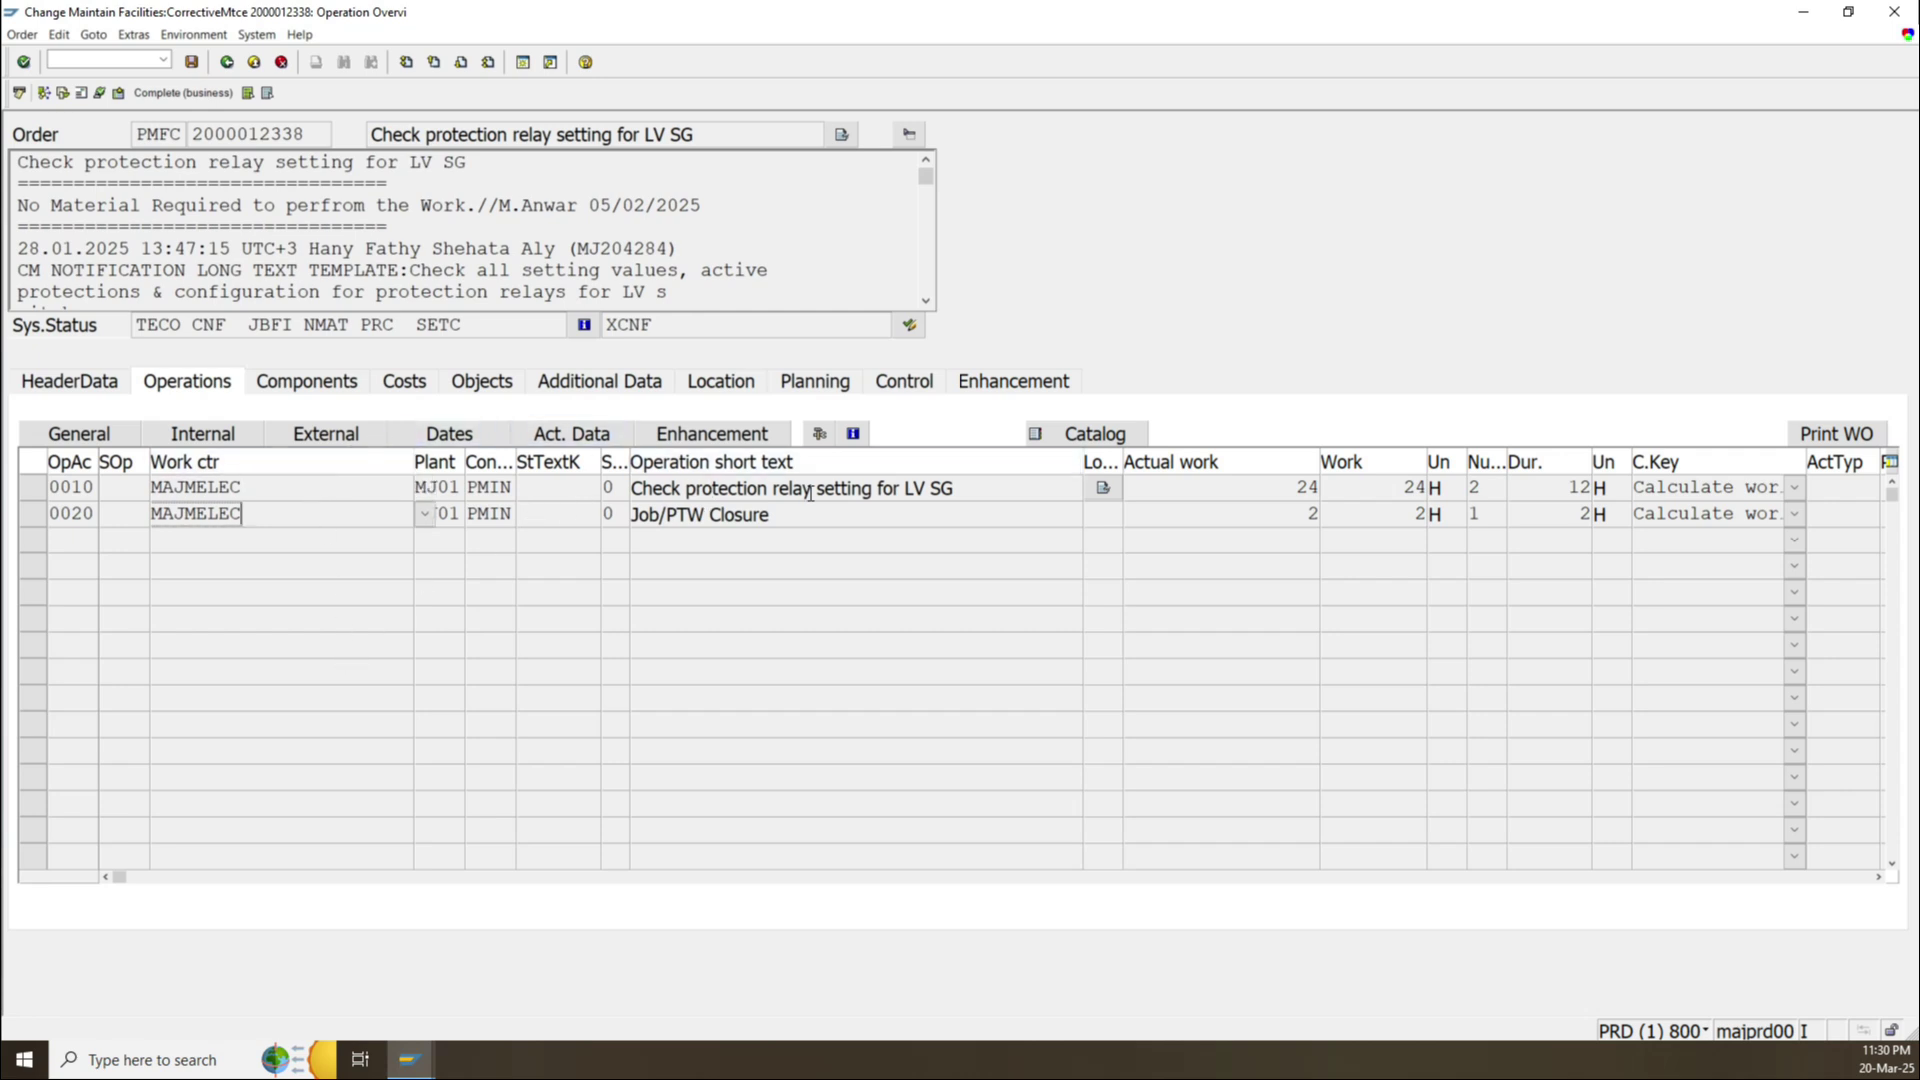
drag(274, 486, 161, 486)
double_click(268, 514)
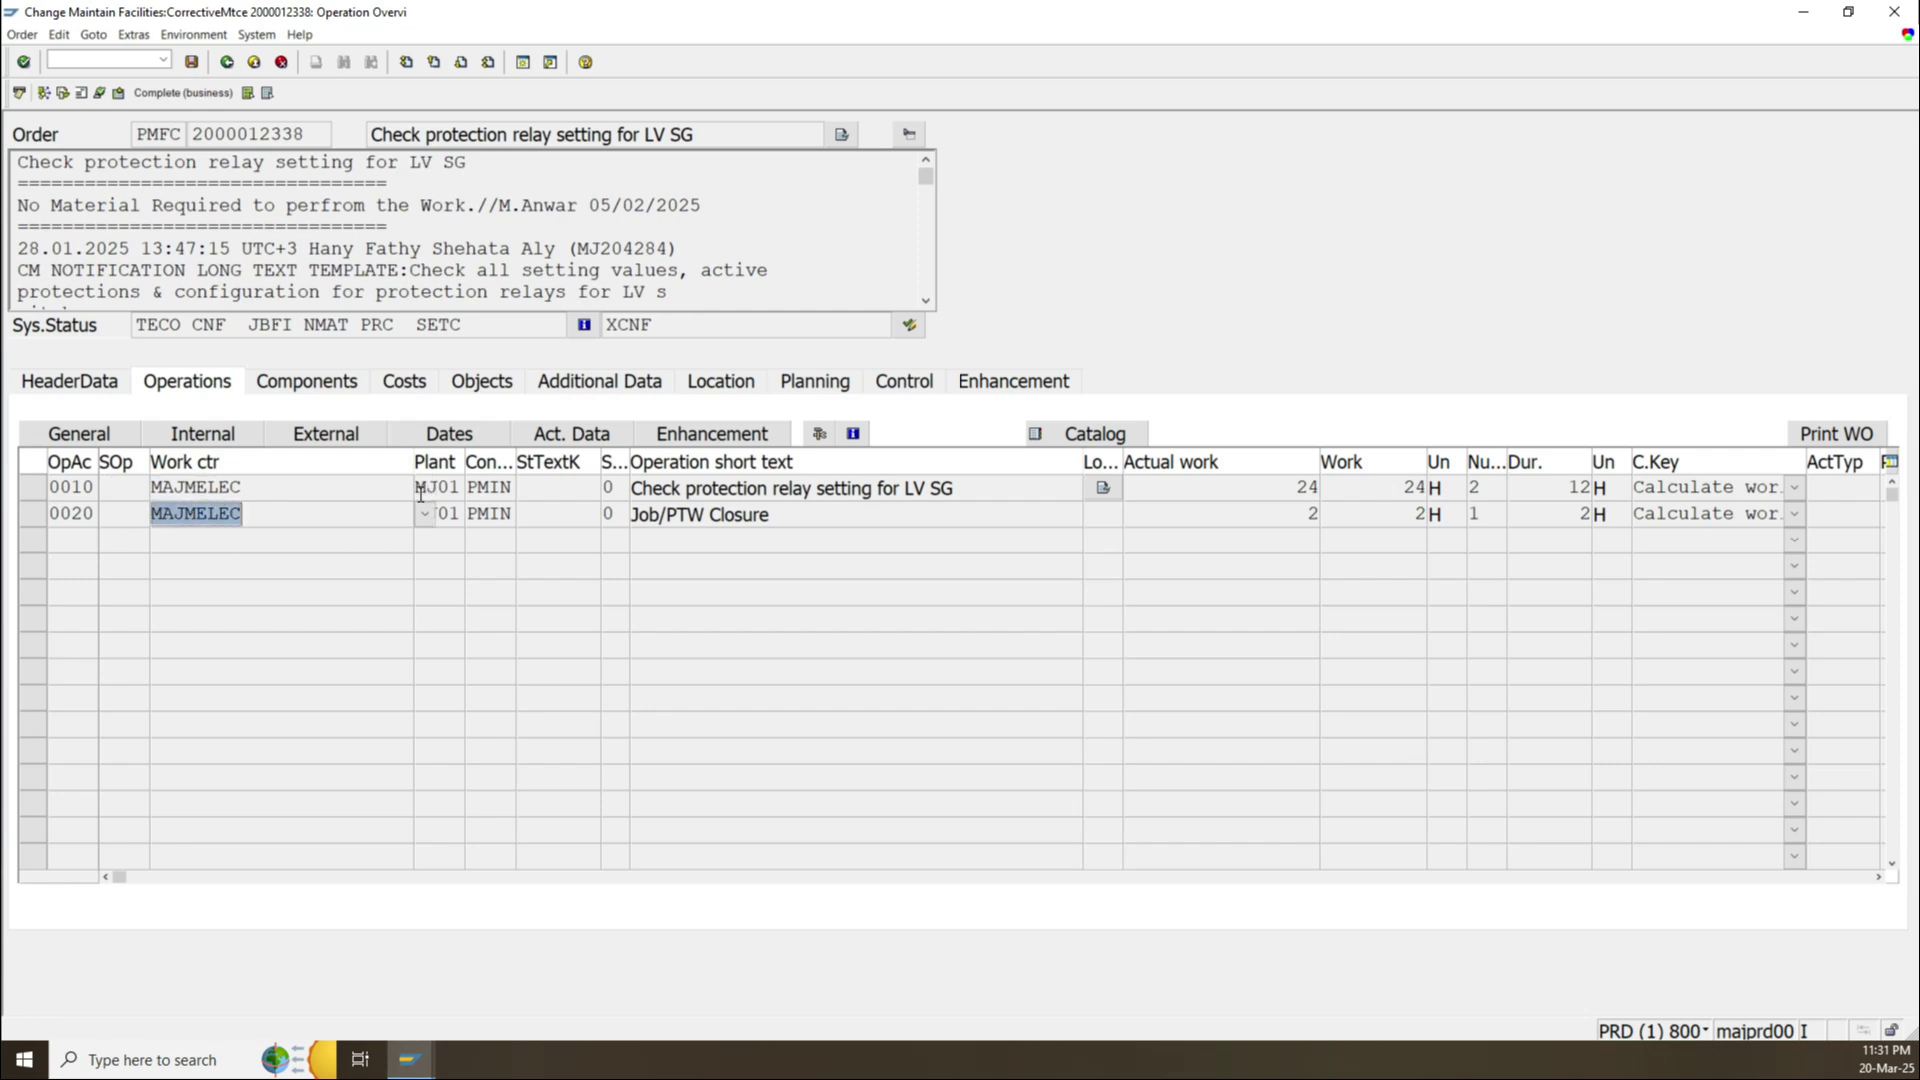
click(320, 386)
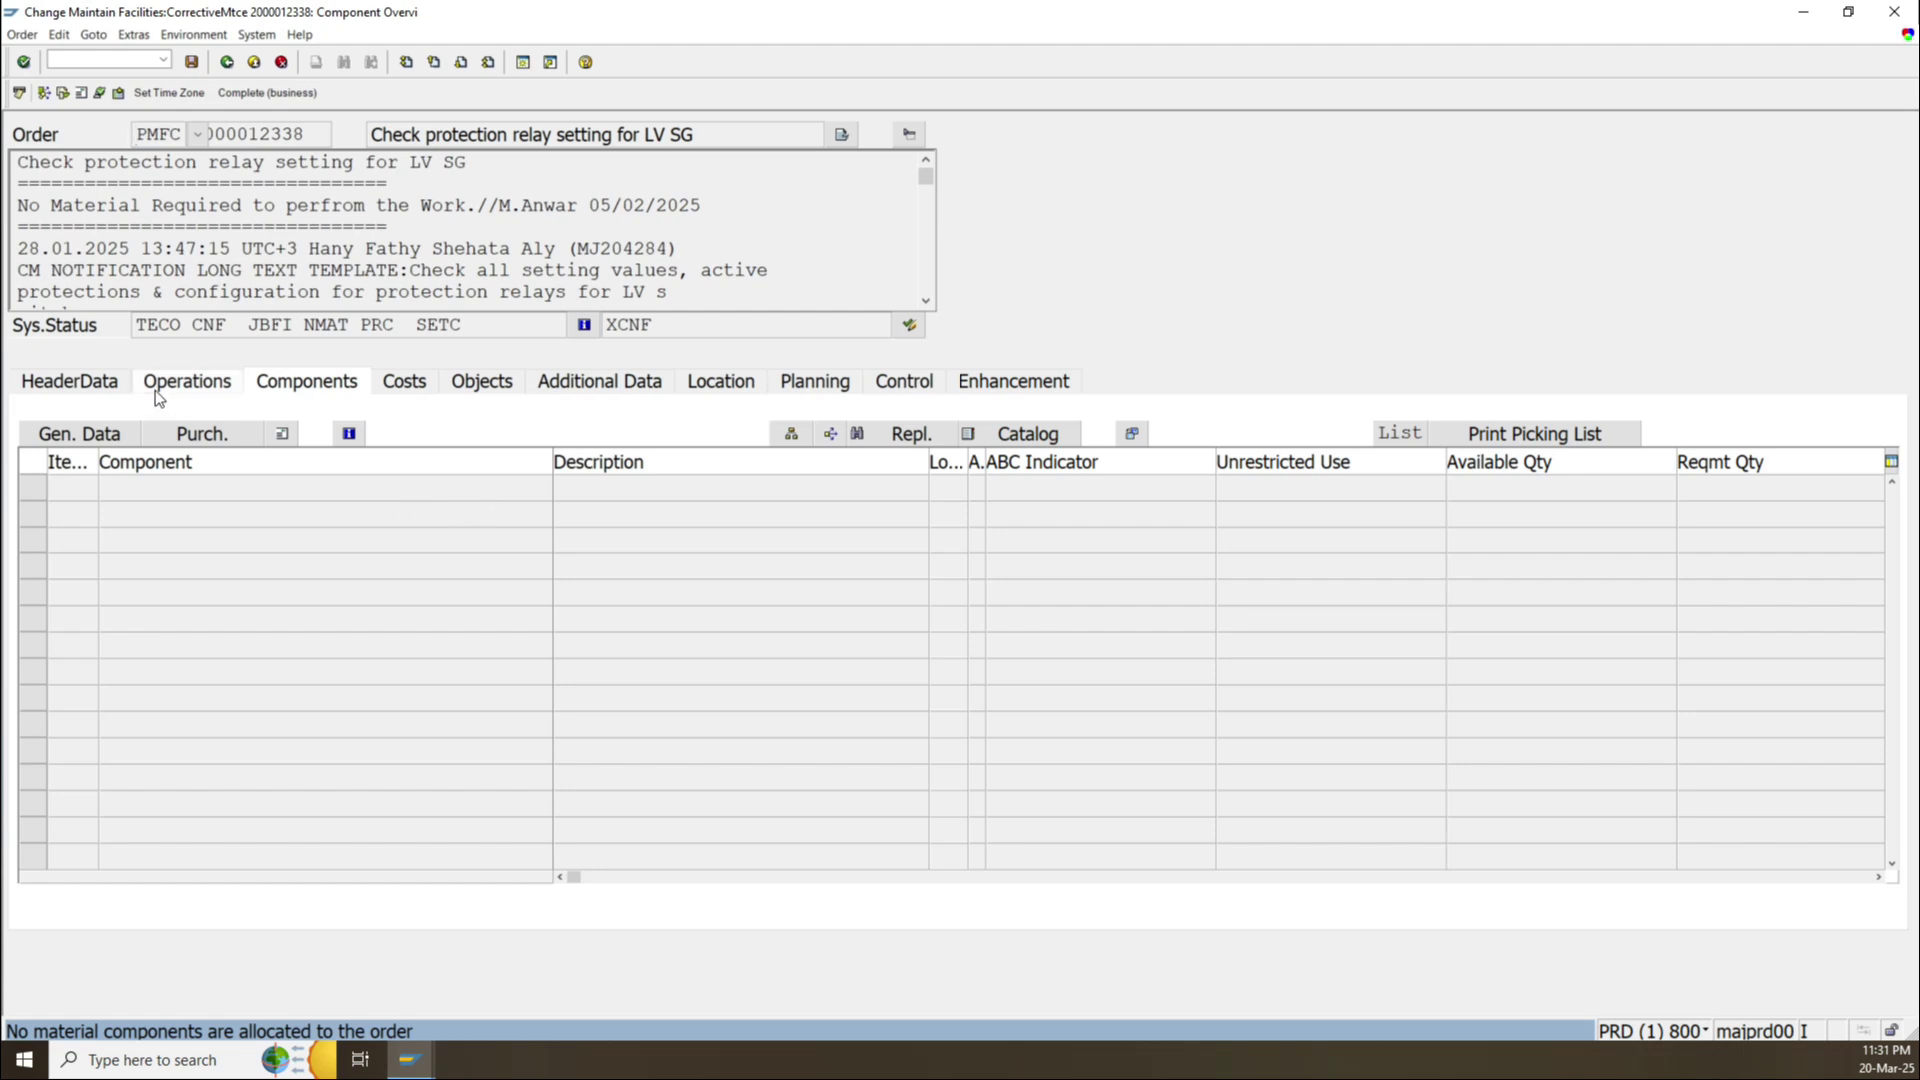
click(225, 64)
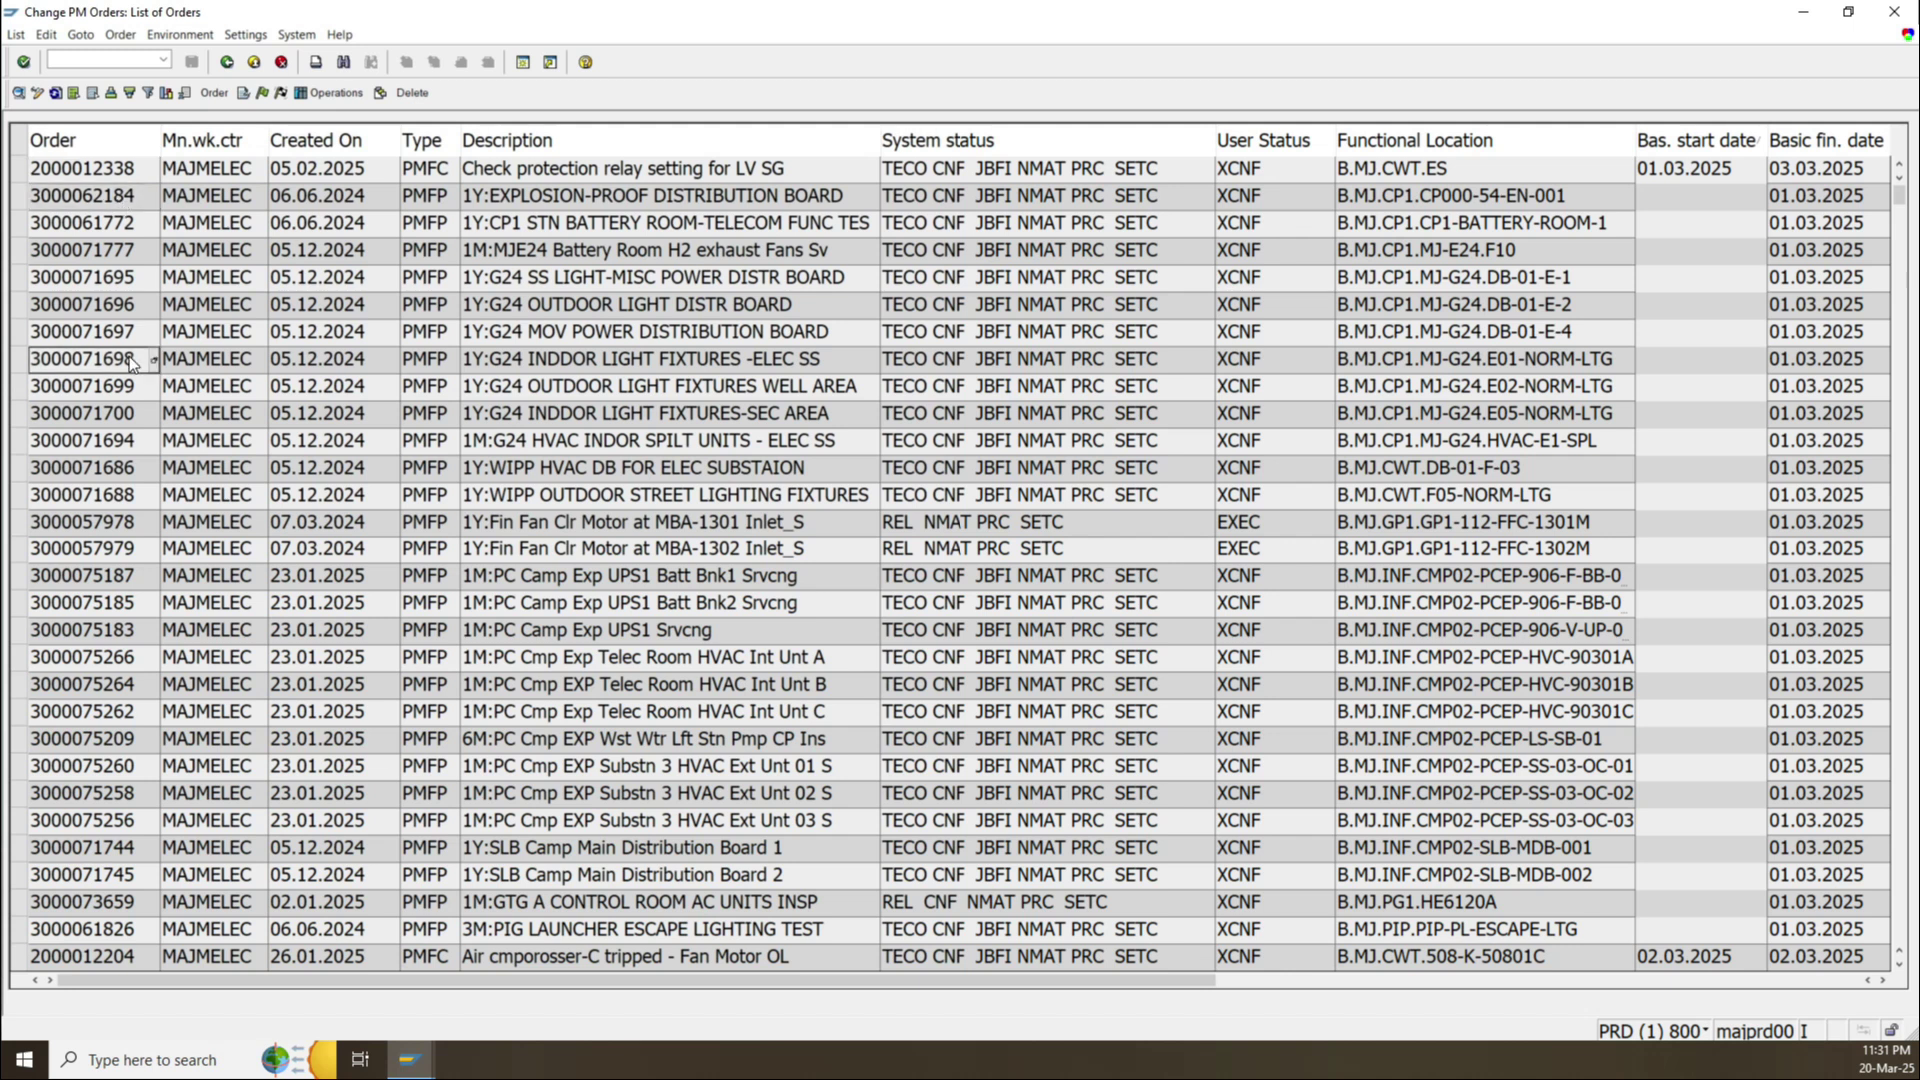
click(166, 521)
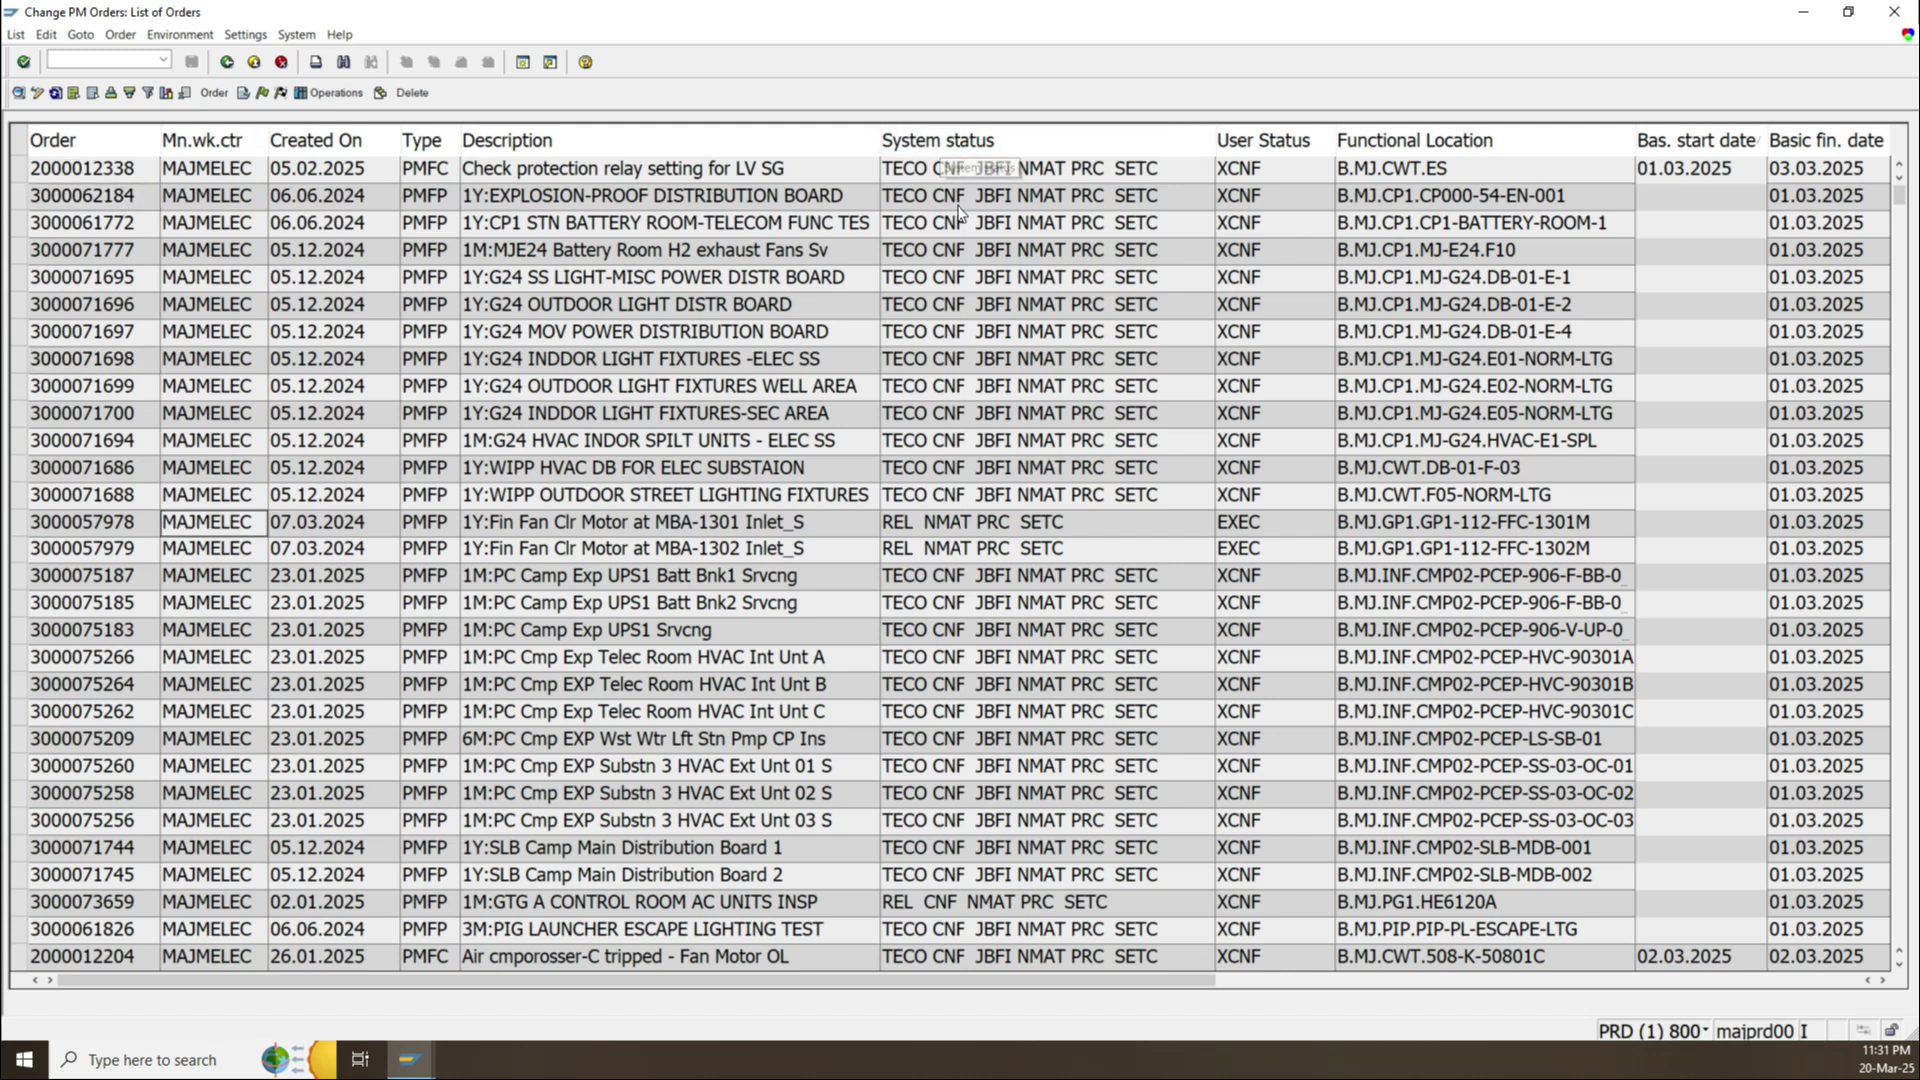
click(995, 524)
key(Down)
key(Down)
key(Down)
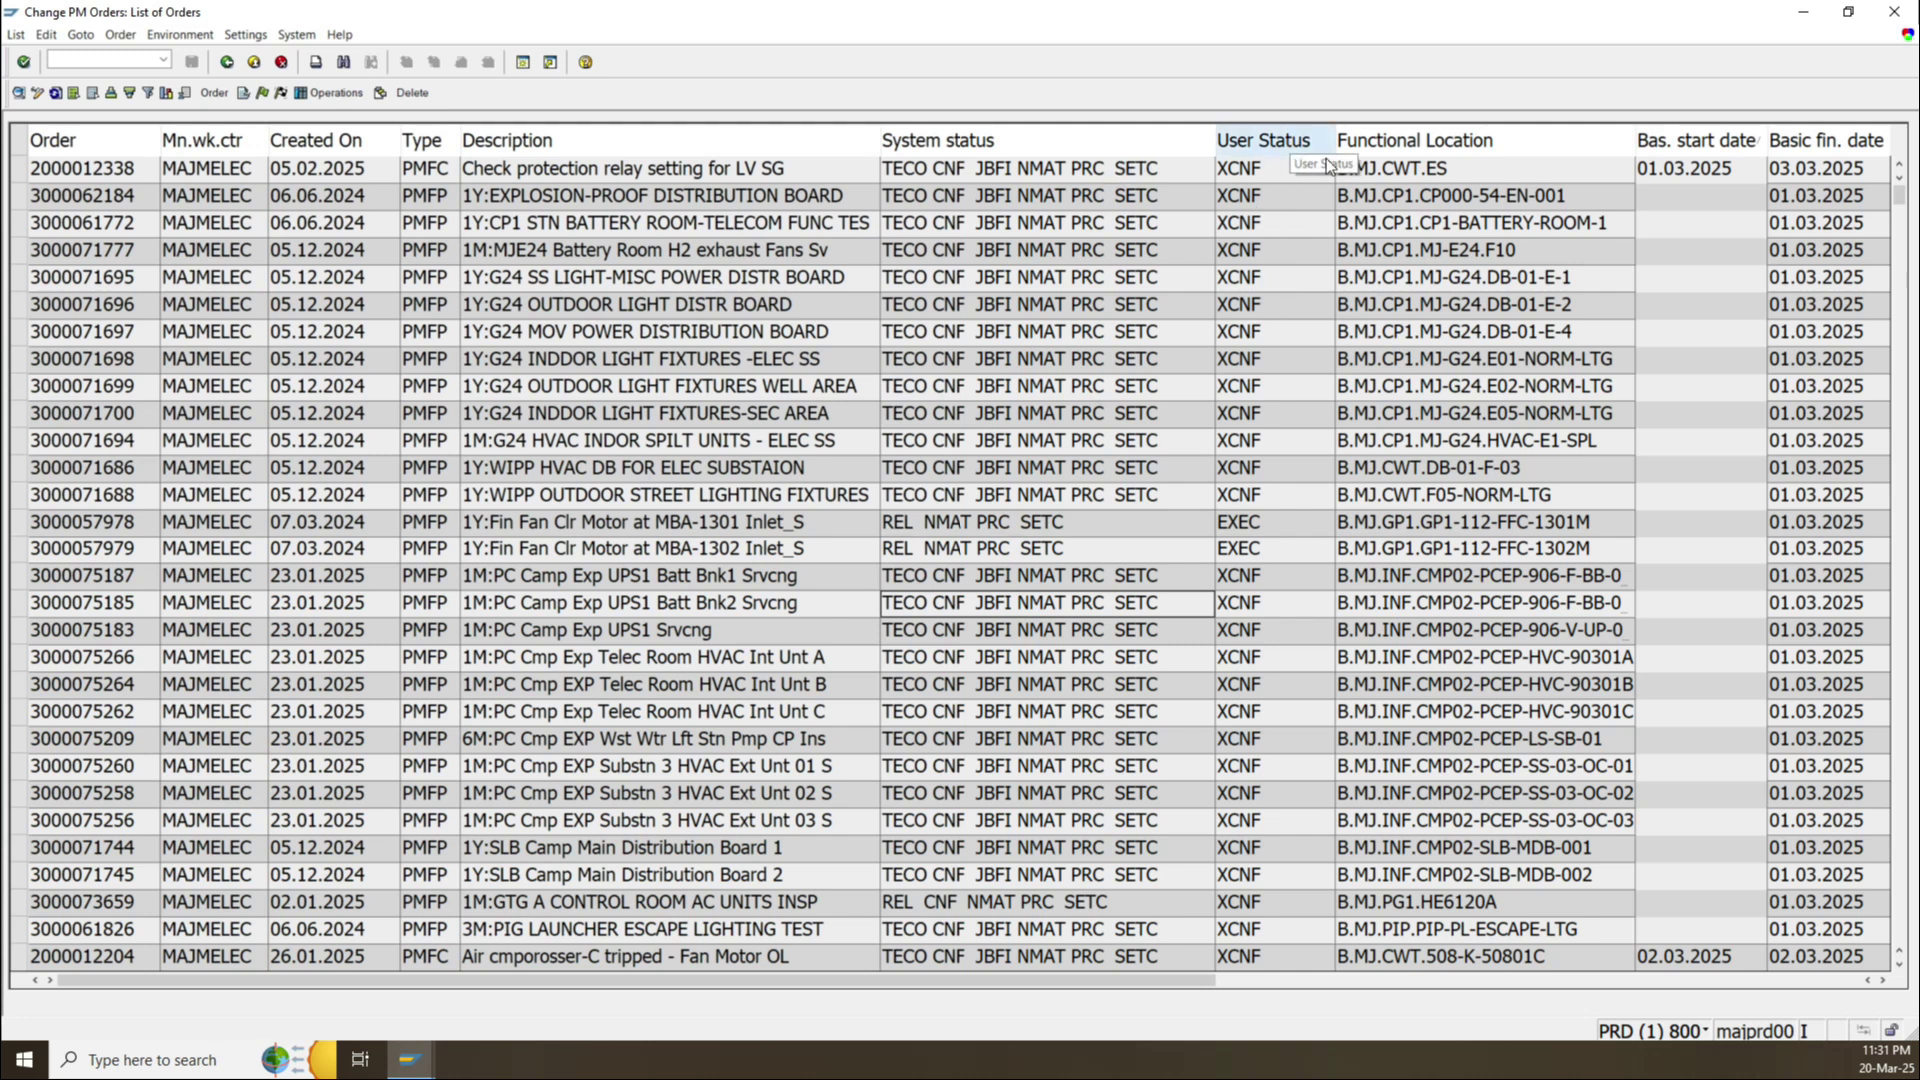
Set a filter on the User Status column for APPR.
right_click(1275, 144)
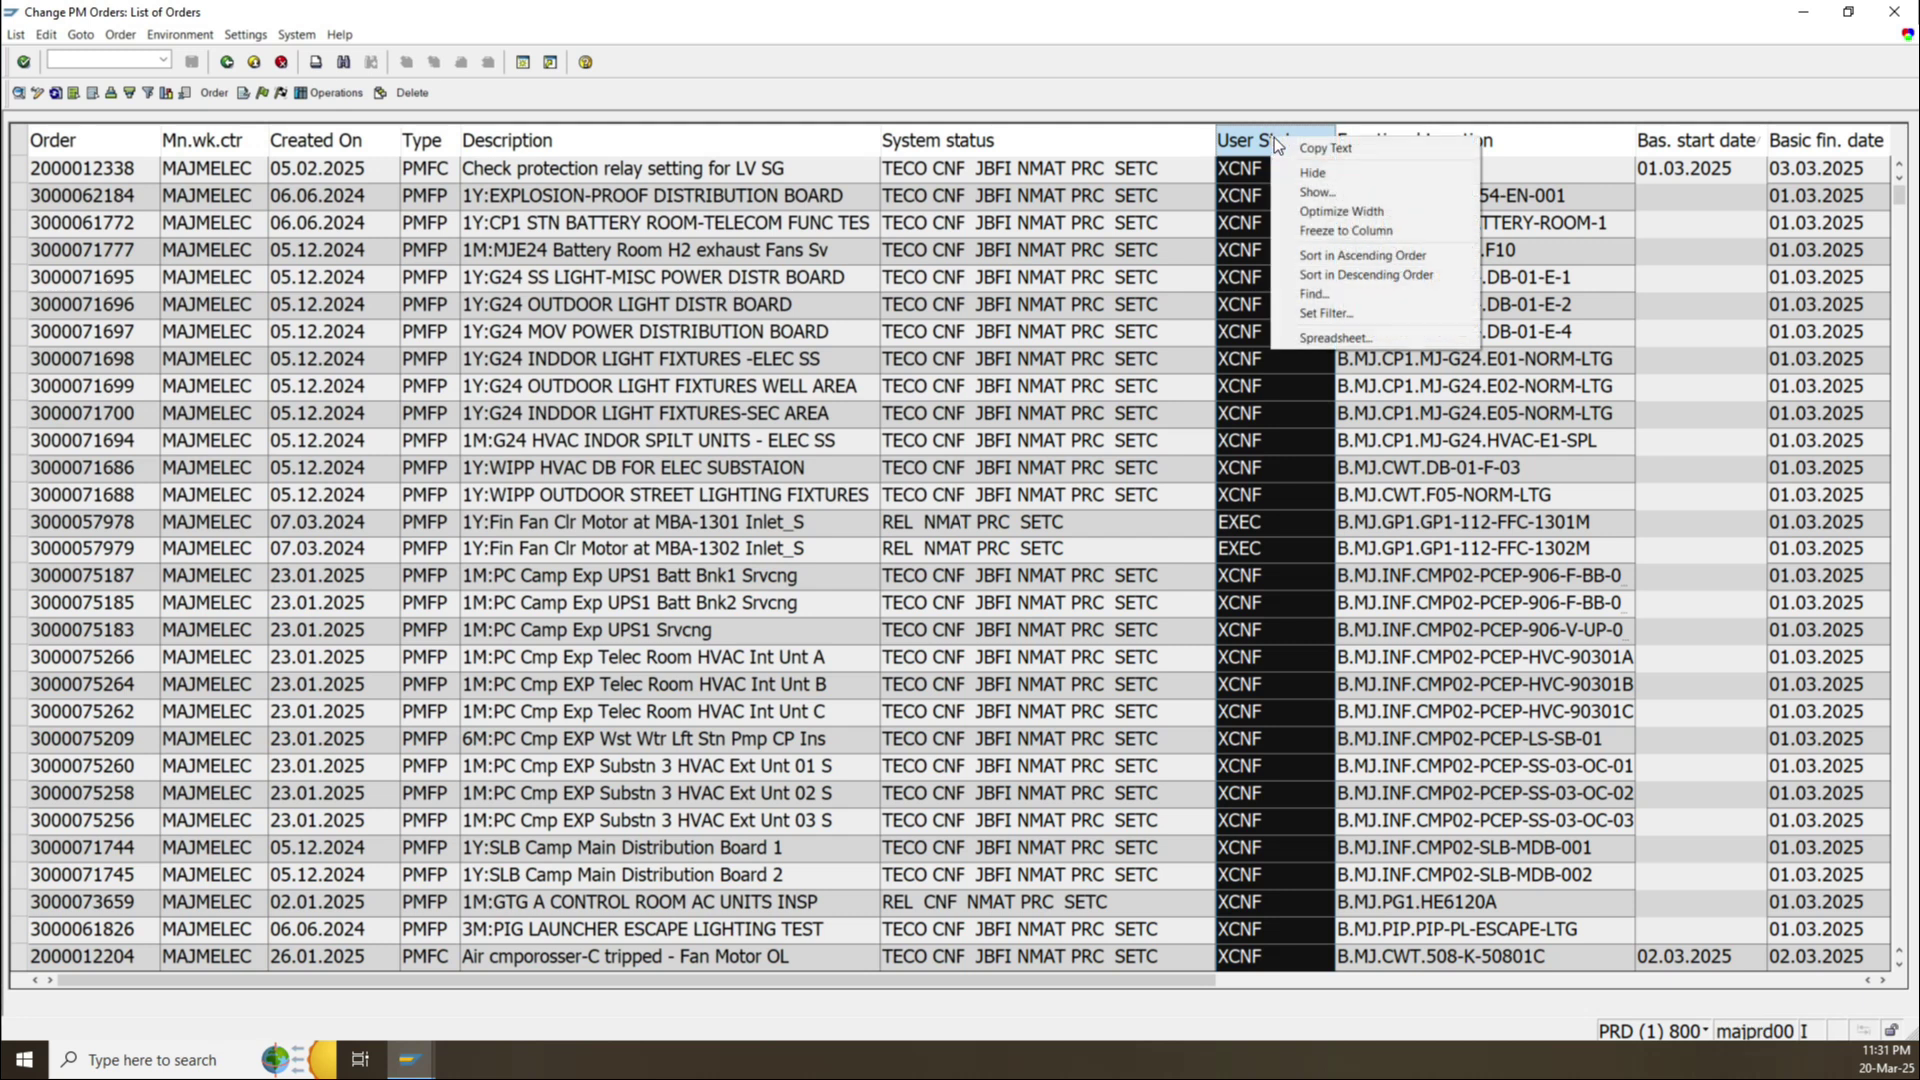
click(1352, 312)
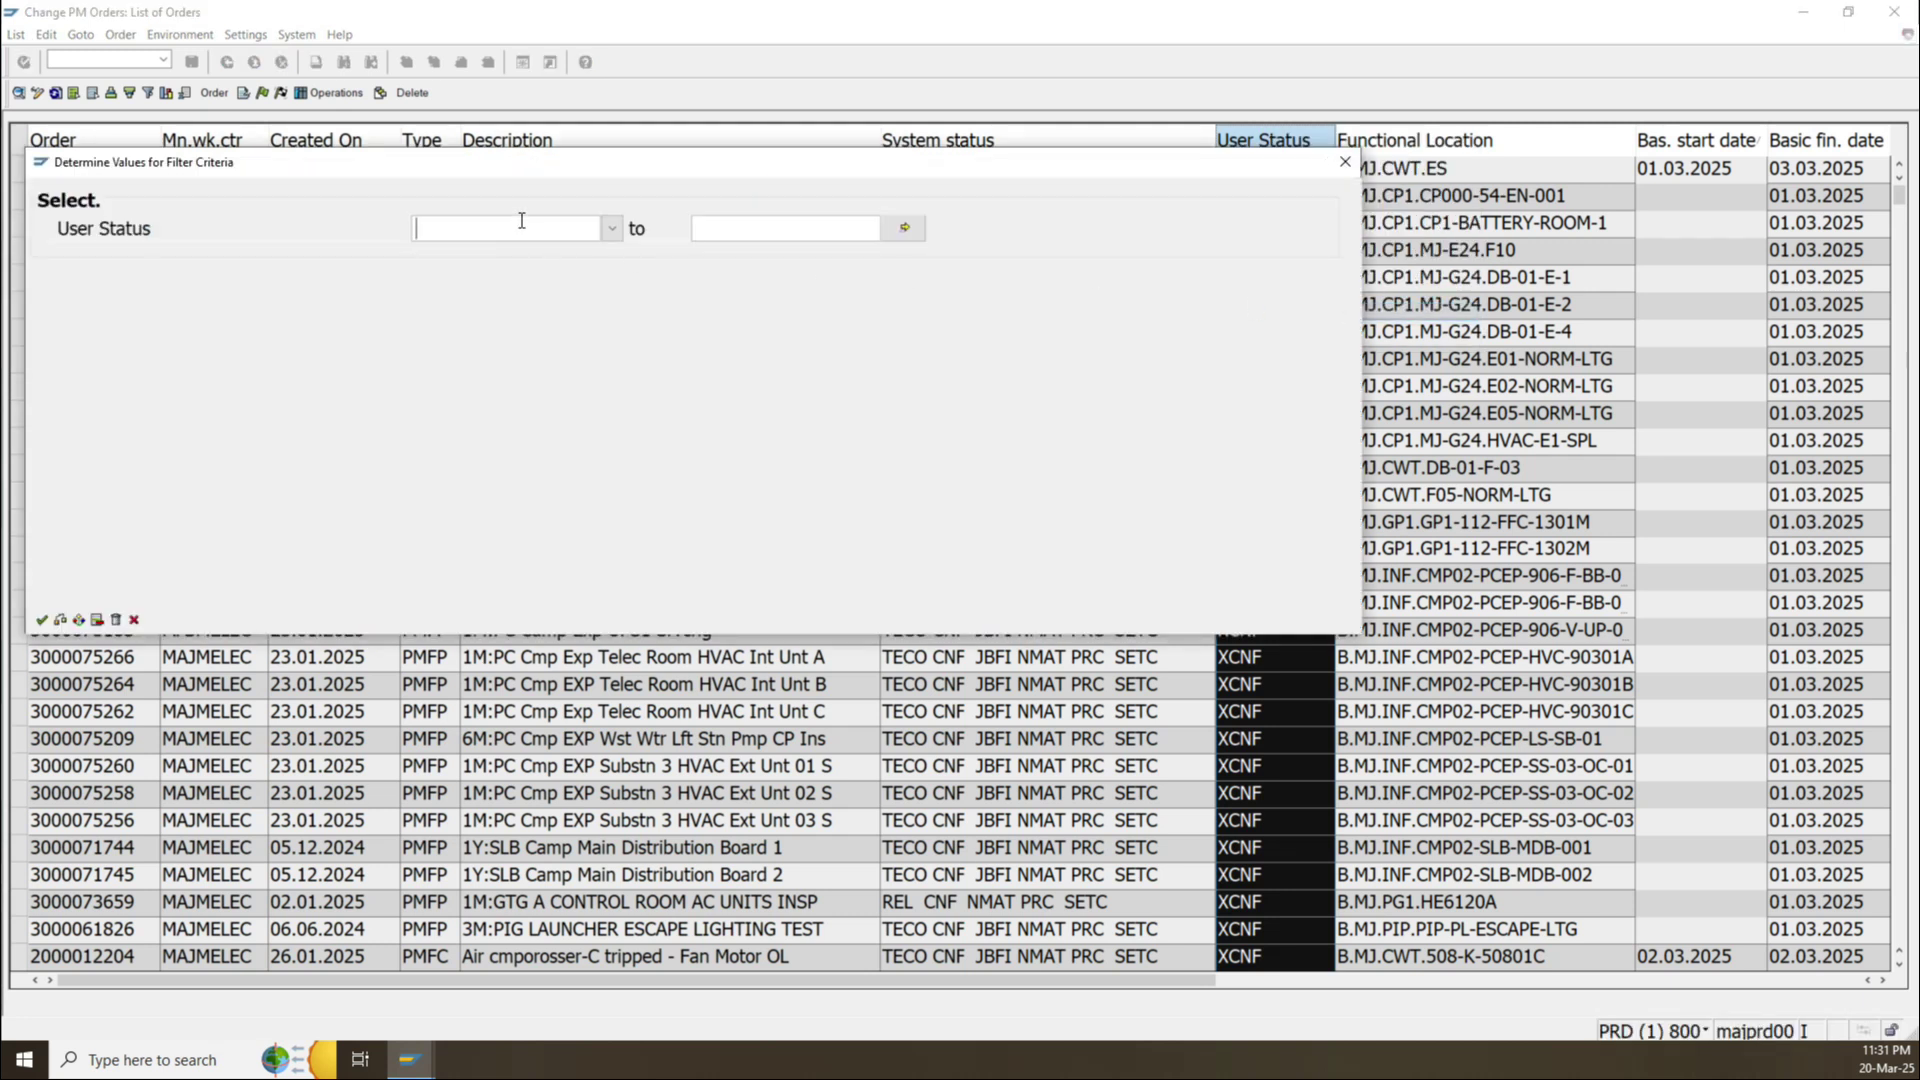
key(Caps_Lock)
text(APPR)
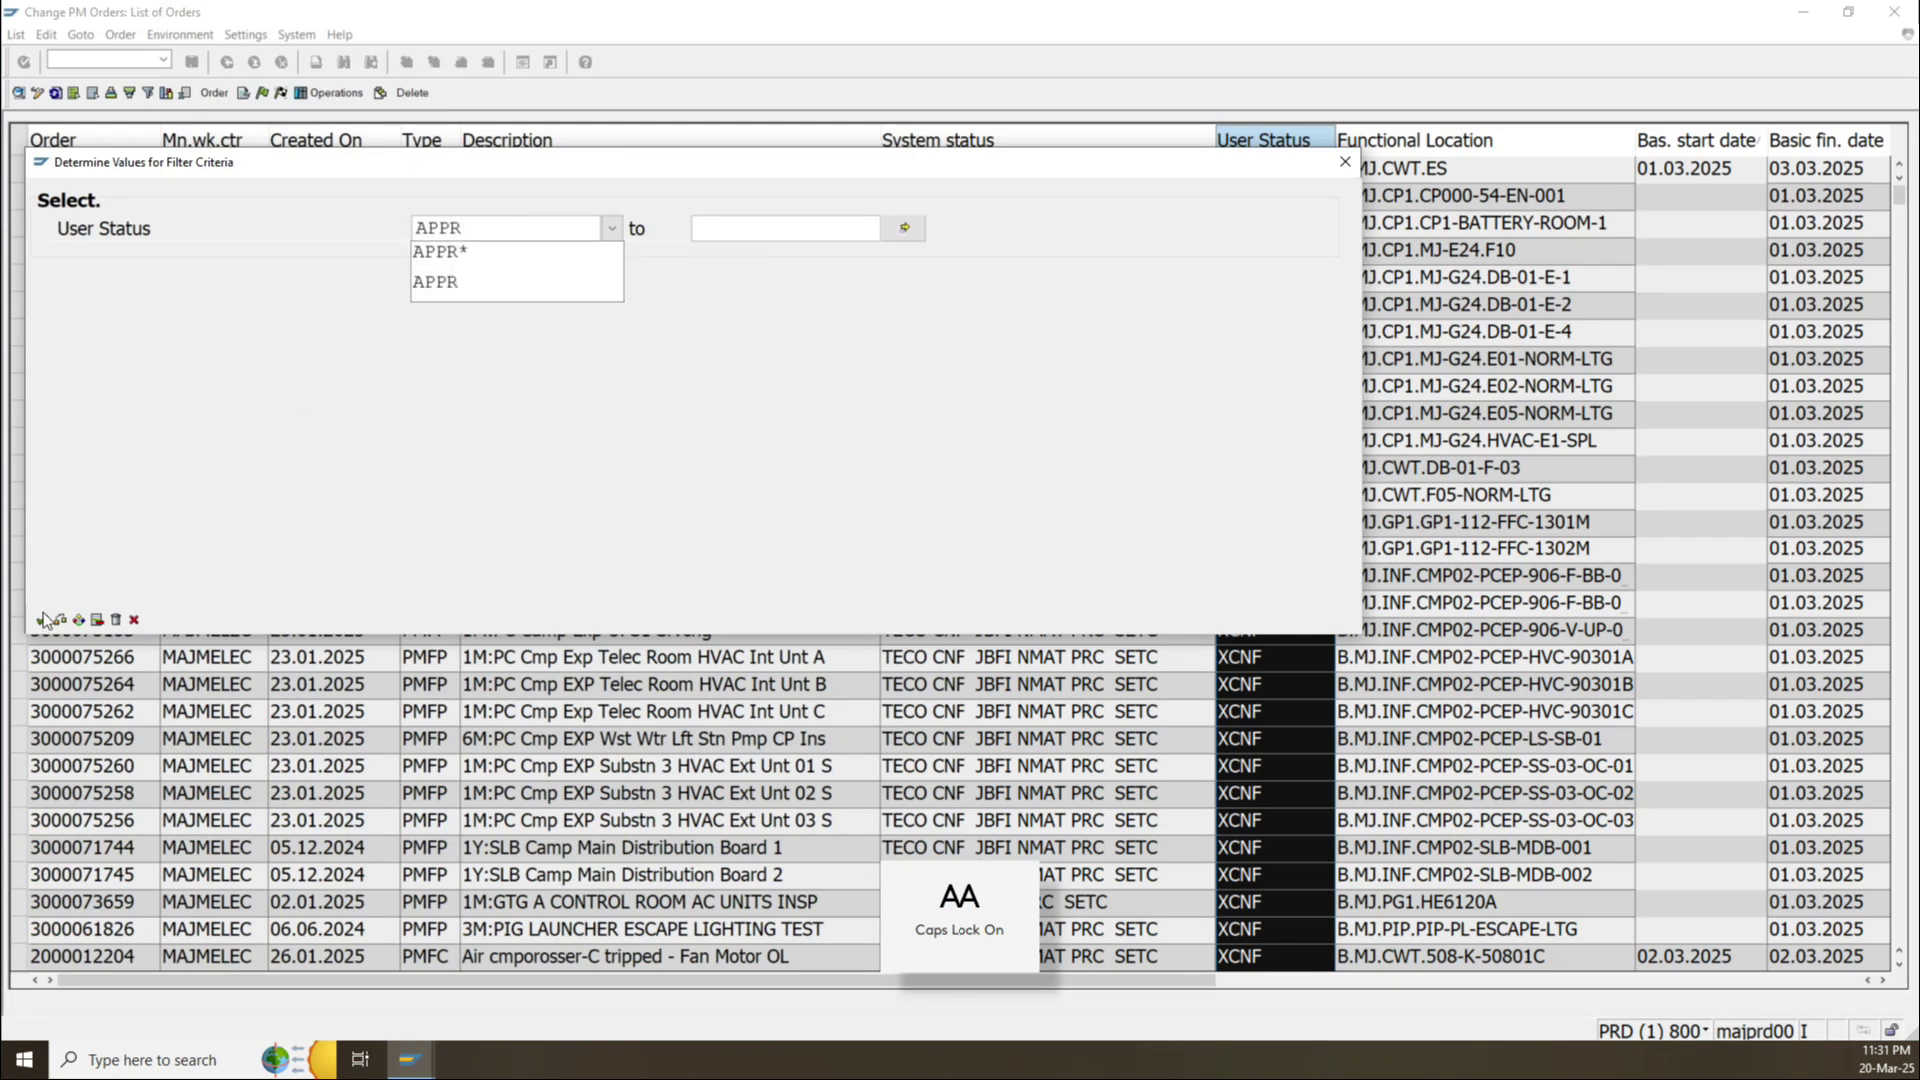
click(42, 622)
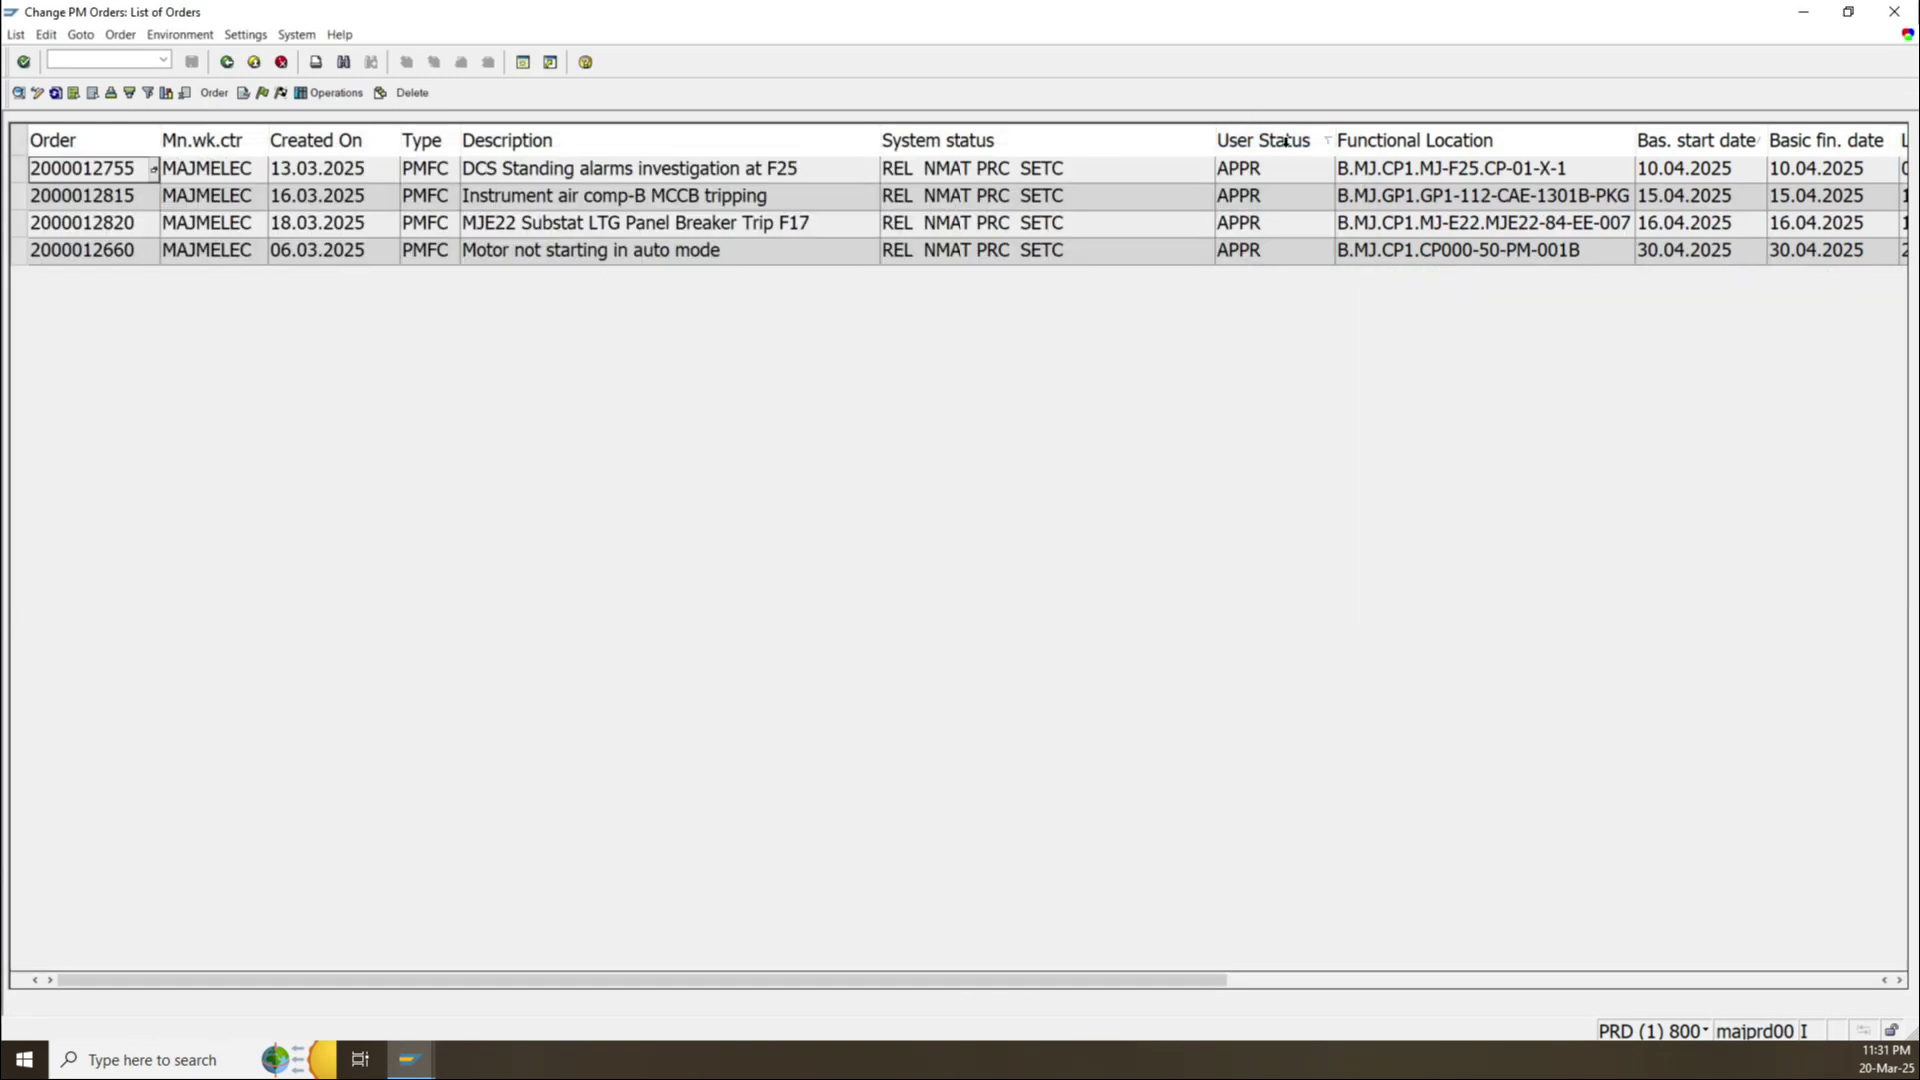
click(1258, 172)
key(Home)
key(Down)
key(Down)
key(Down)
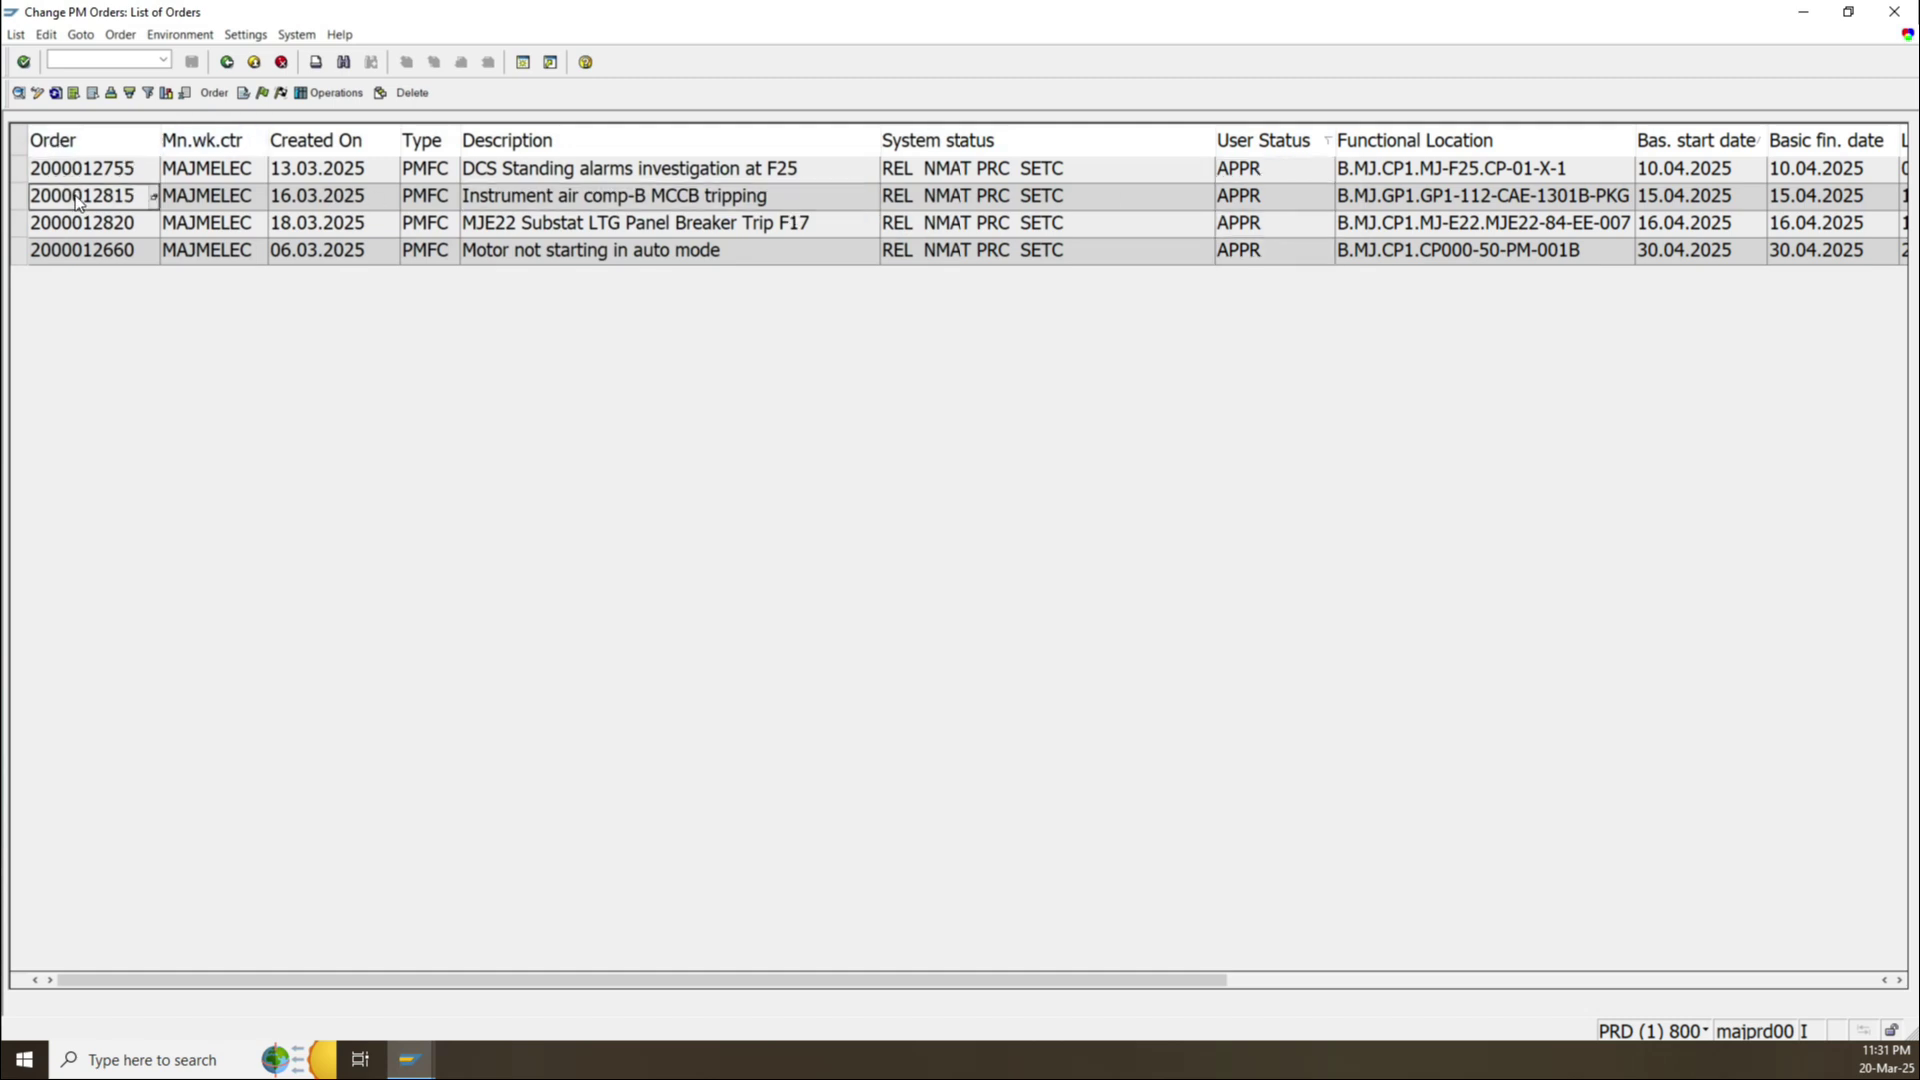
double_click(128, 171)
click(629, 205)
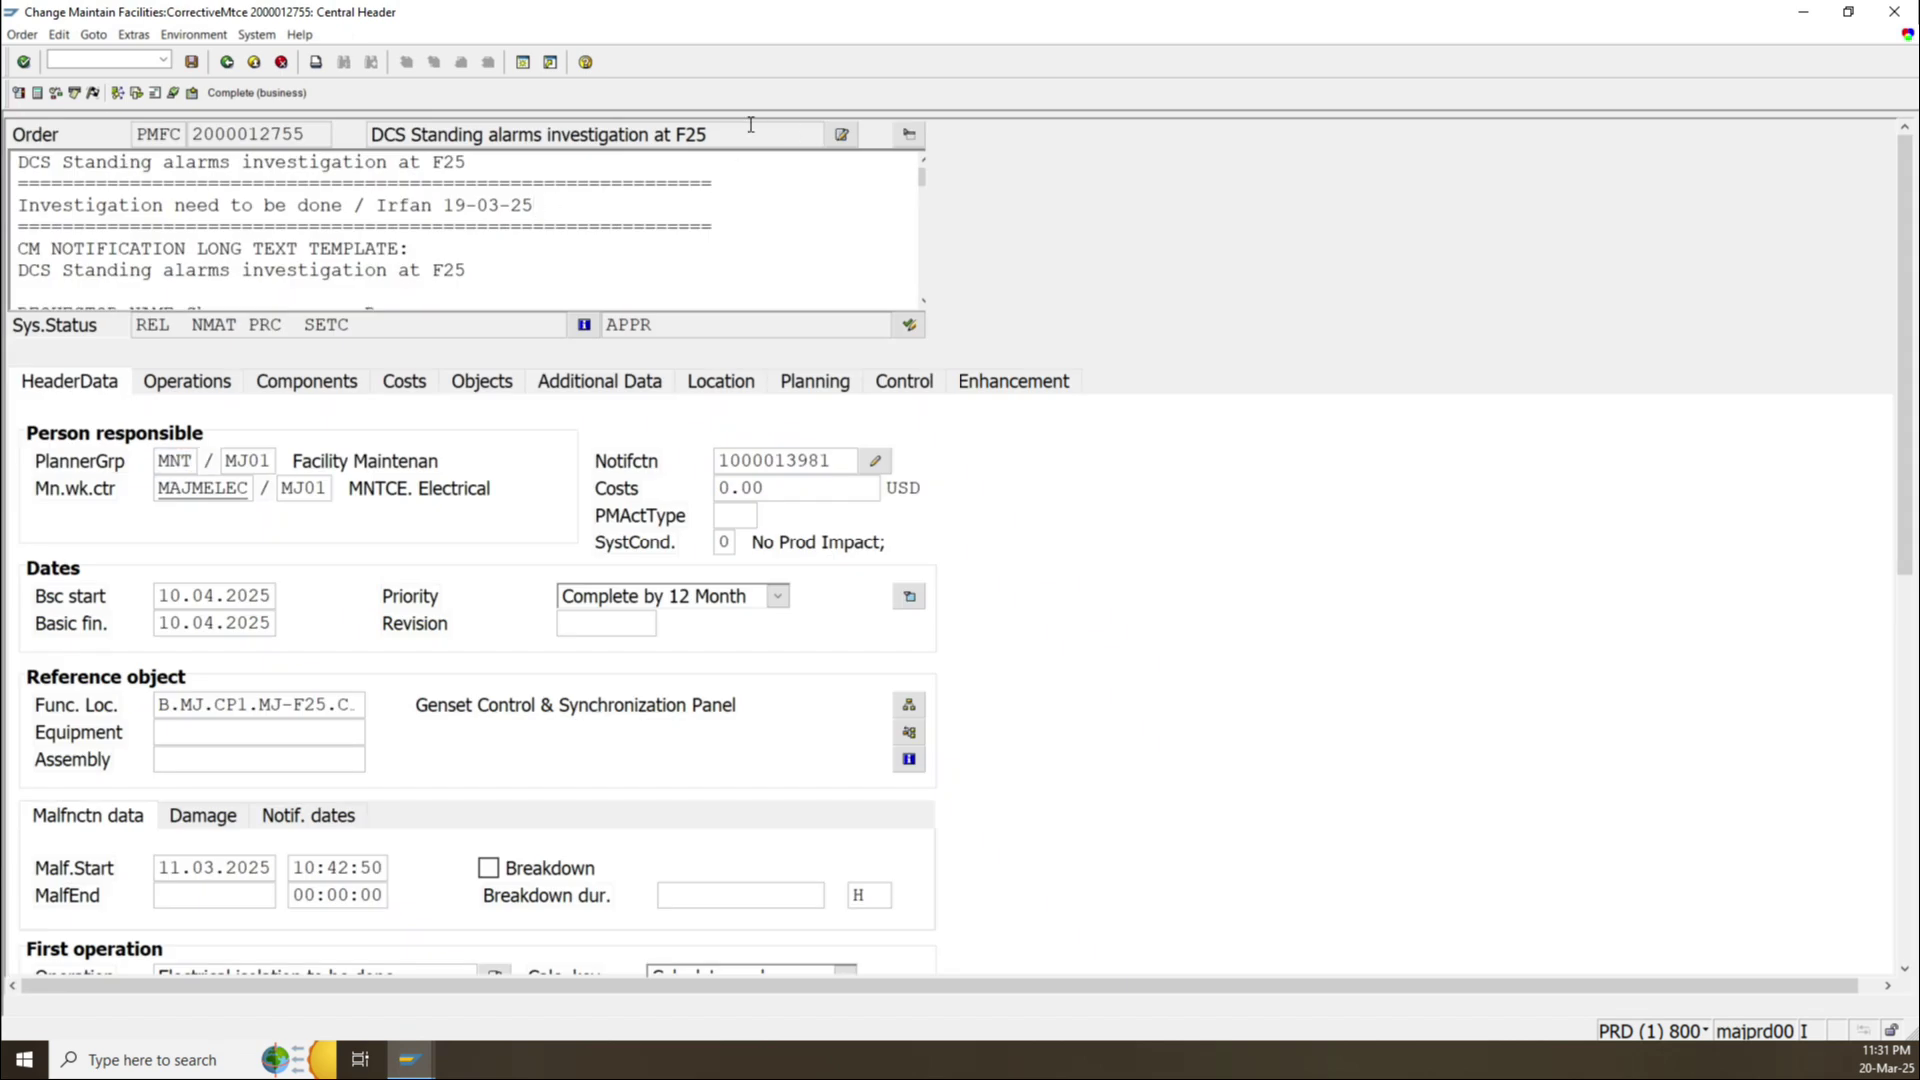
click(910, 136)
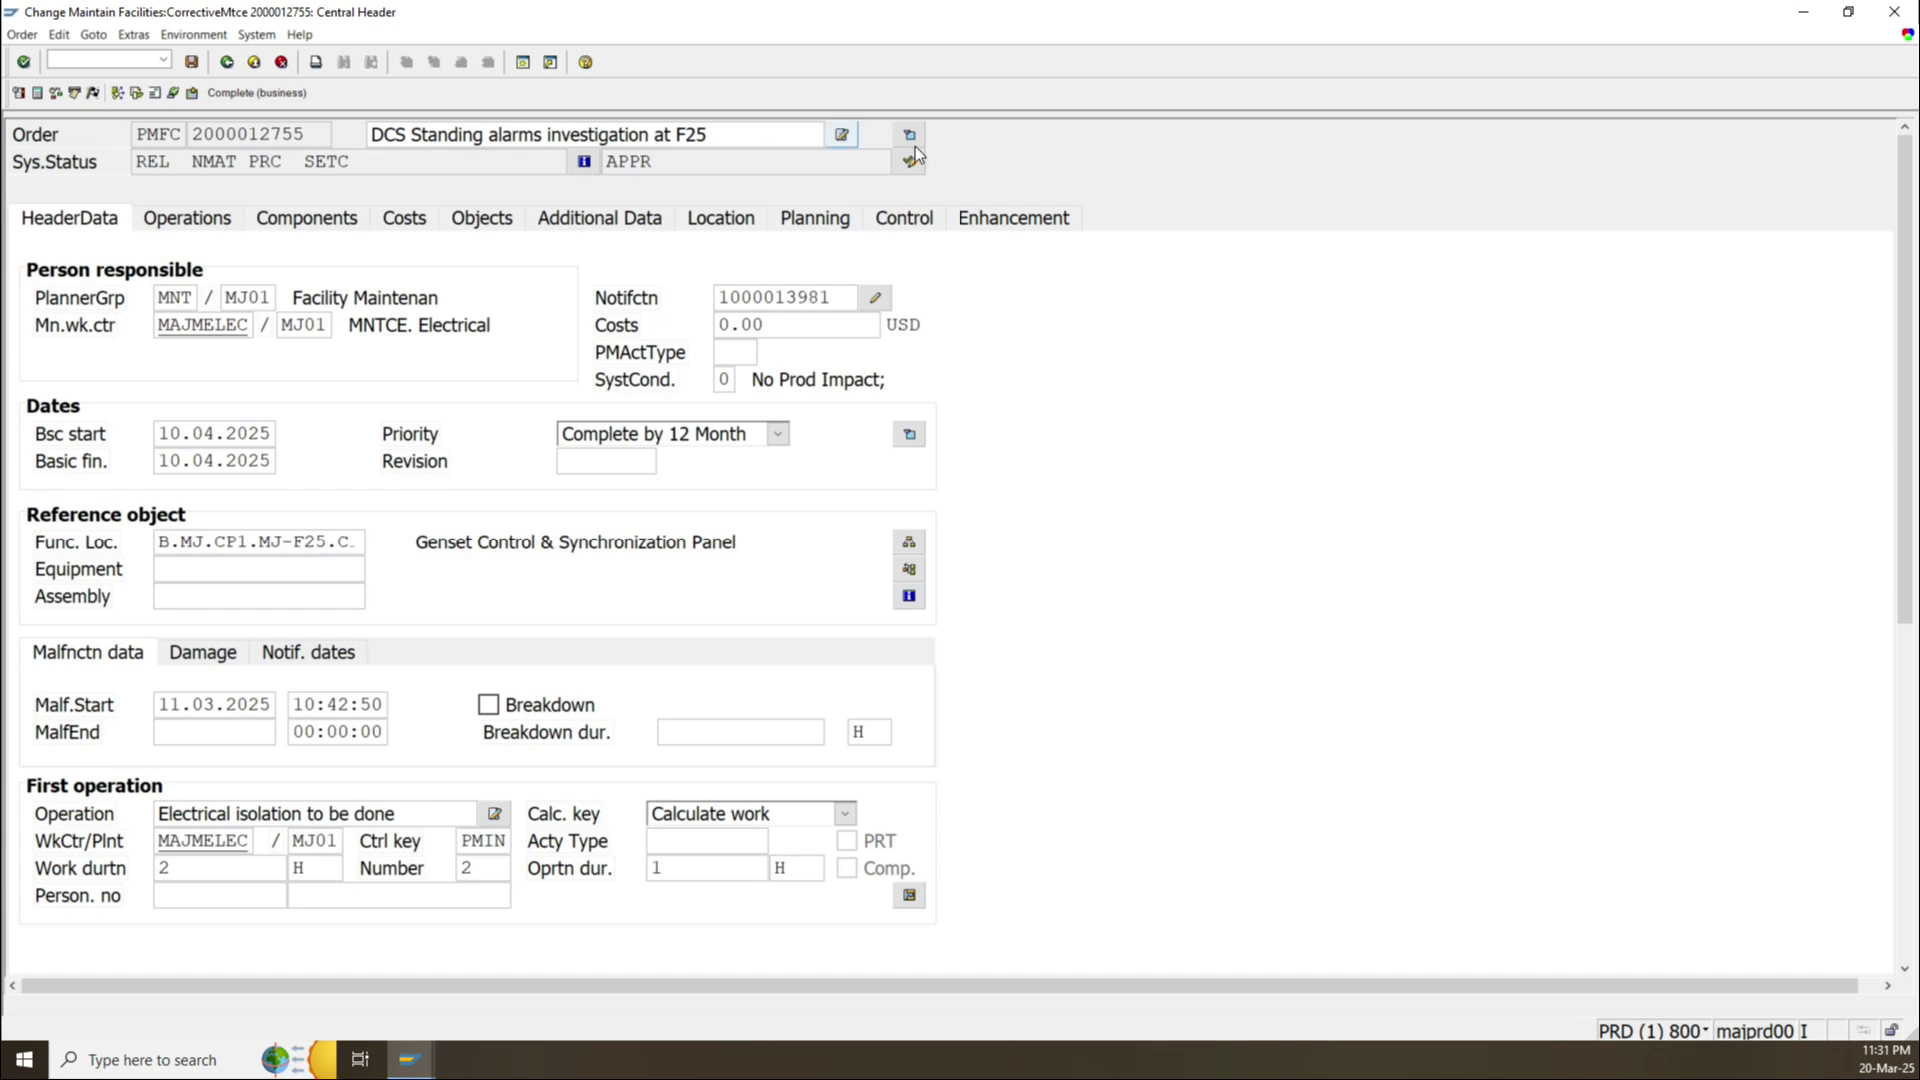
click(915, 138)
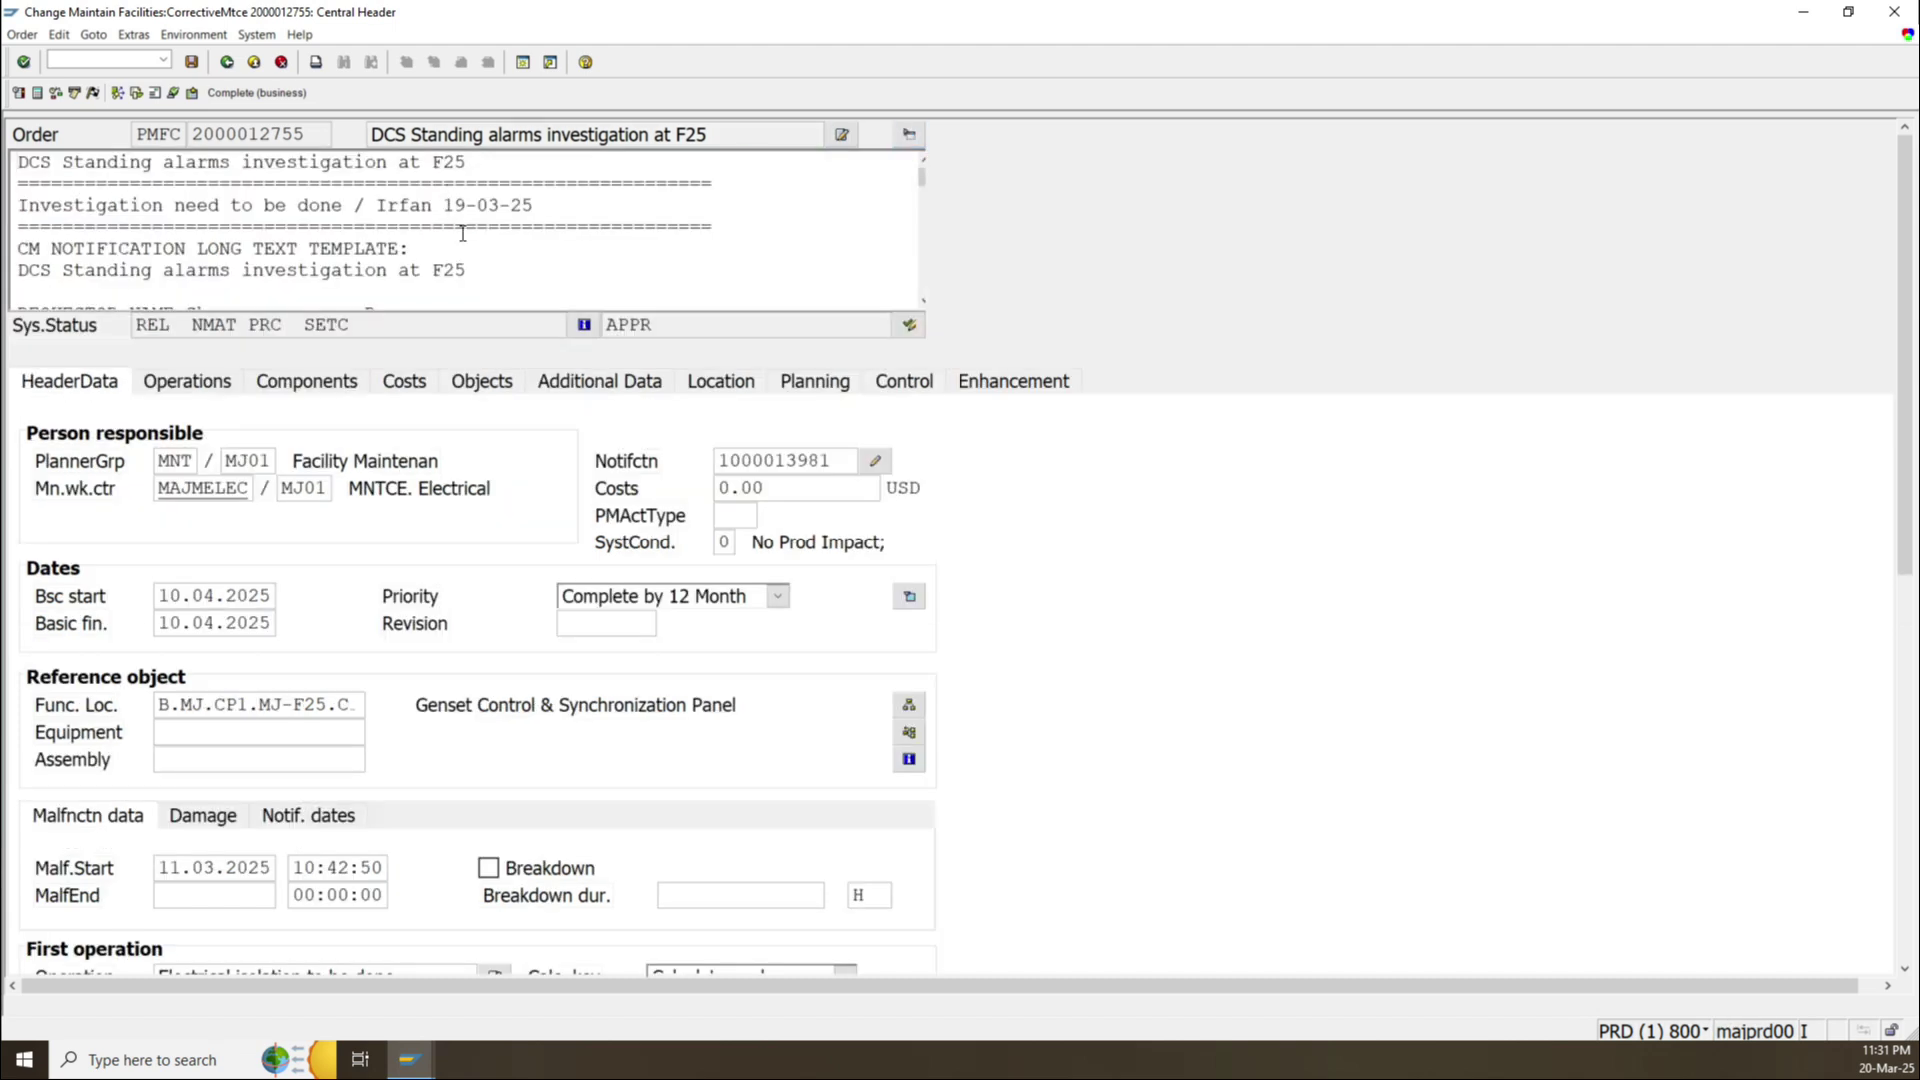
scroll(528, 270, down, 2)
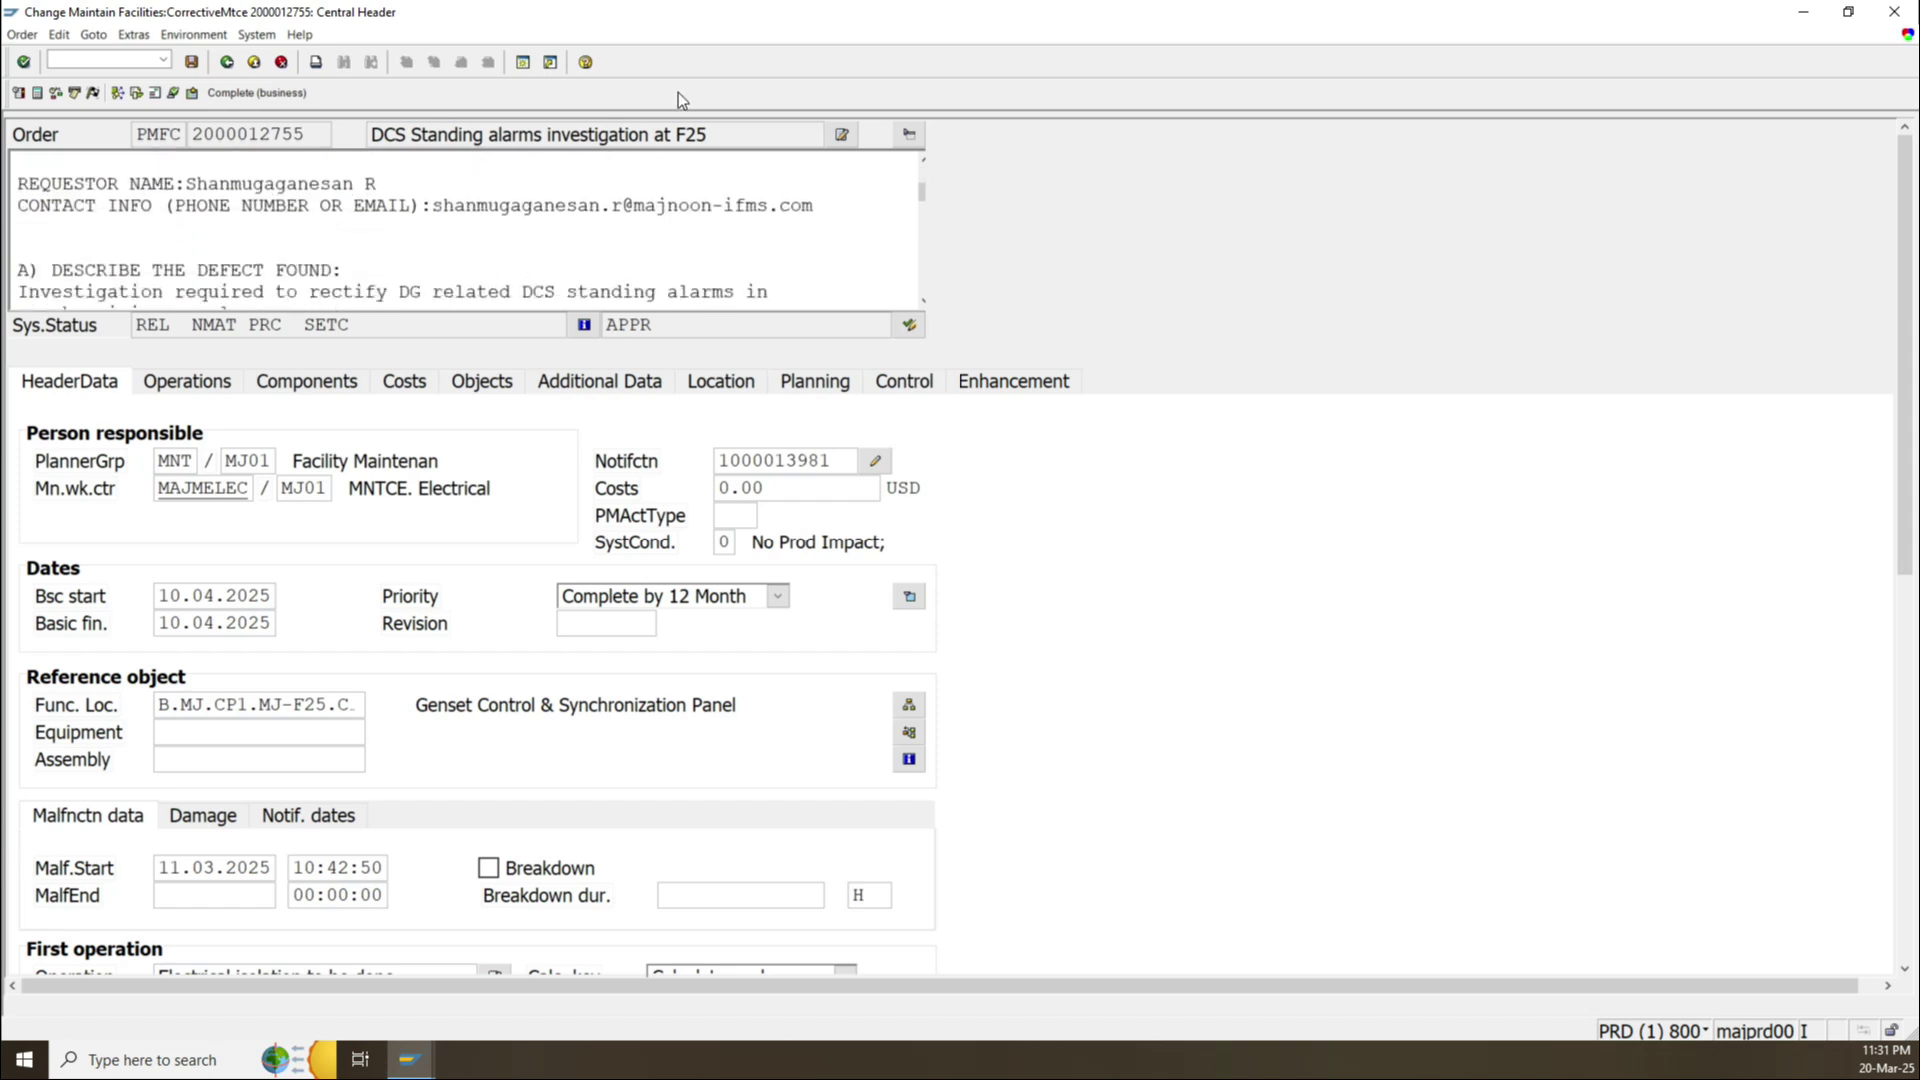
click(228, 63)
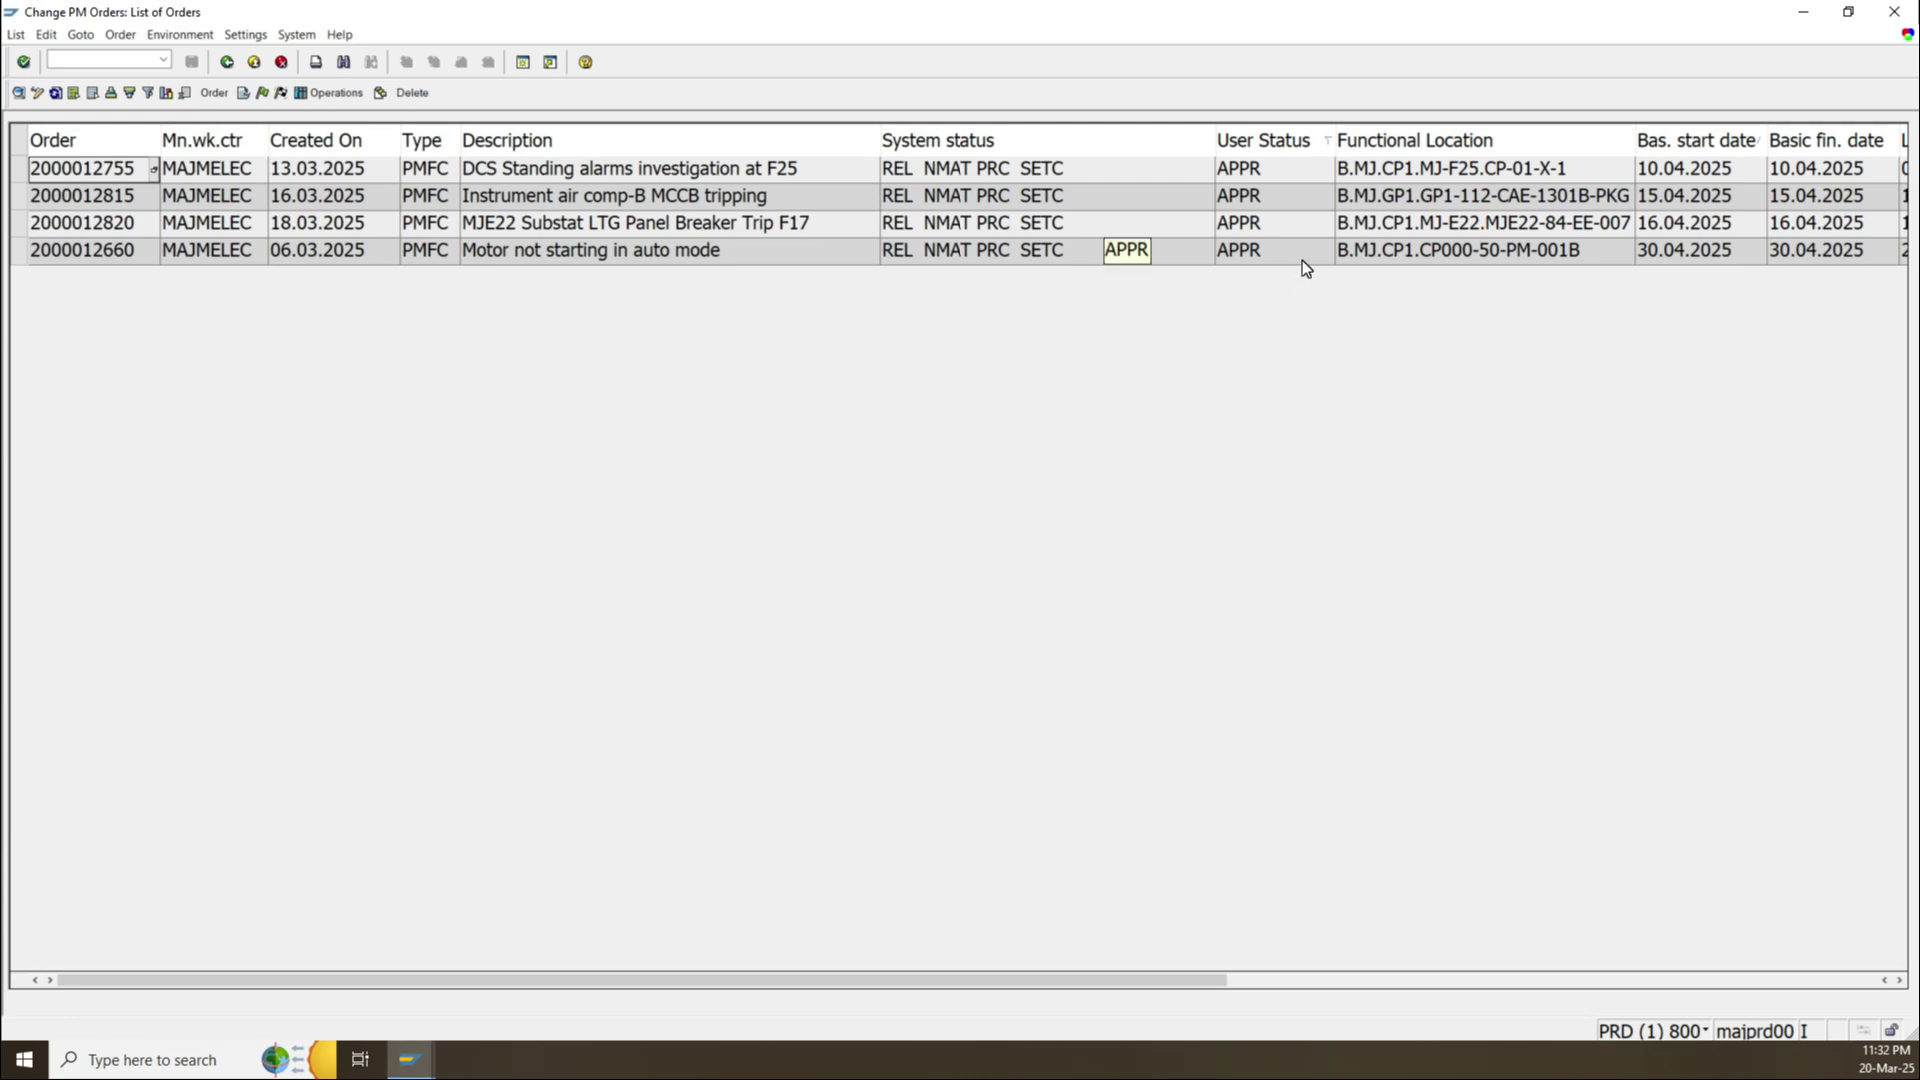
click(80, 207)
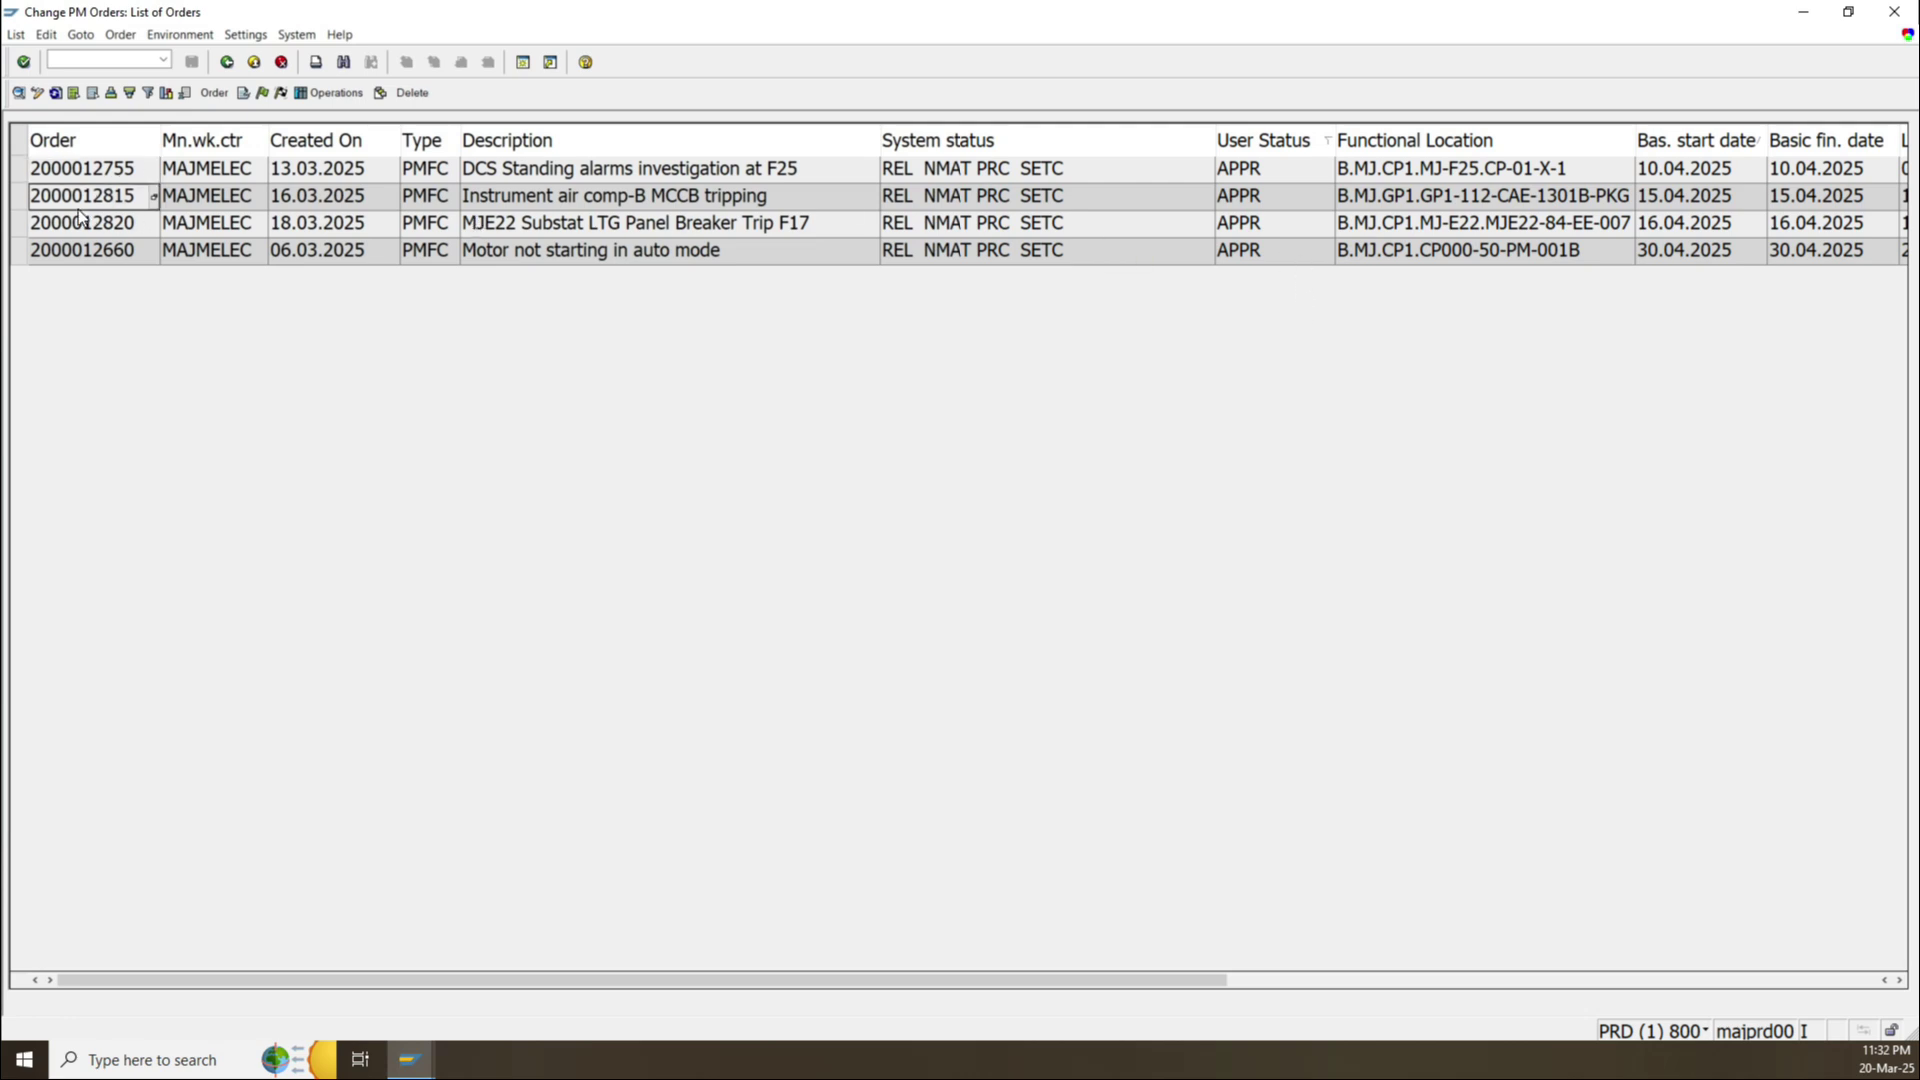
click(20, 169)
shift+click(22, 195)
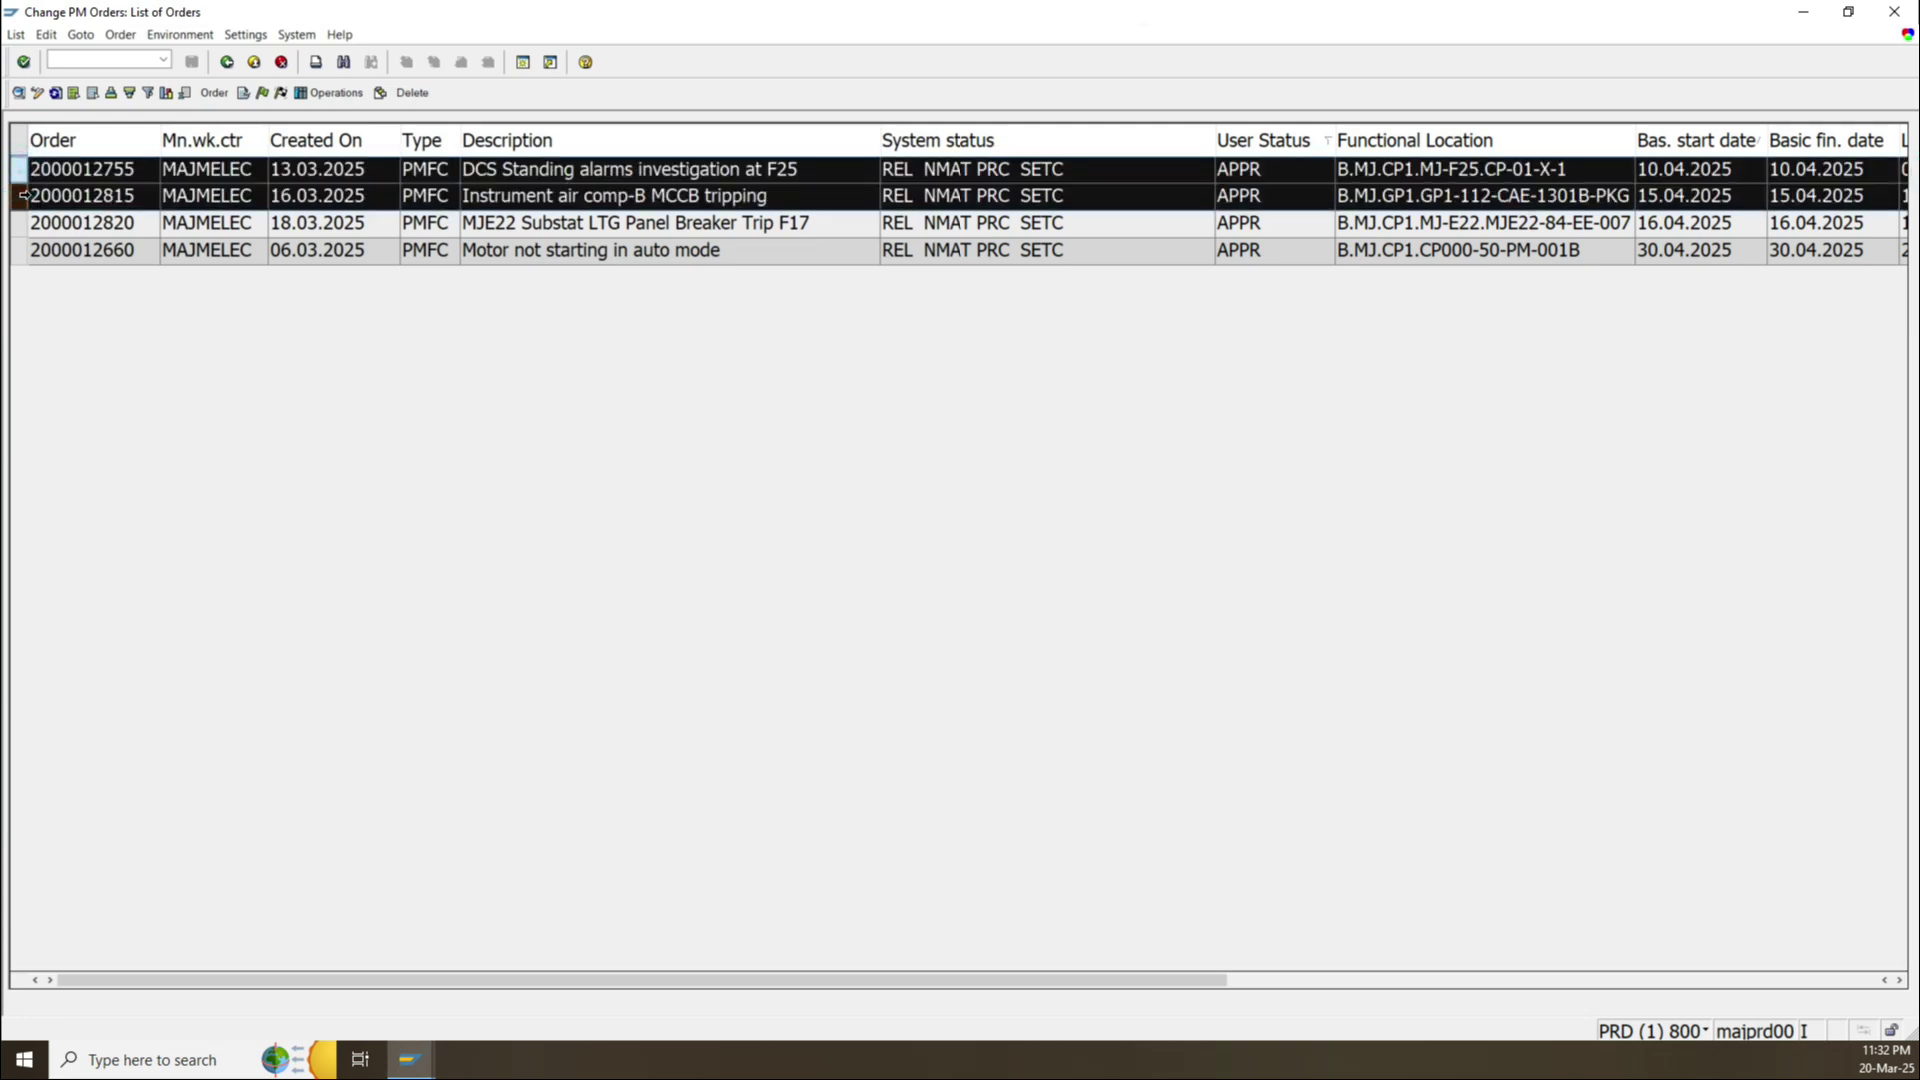
shift+click(24, 222)
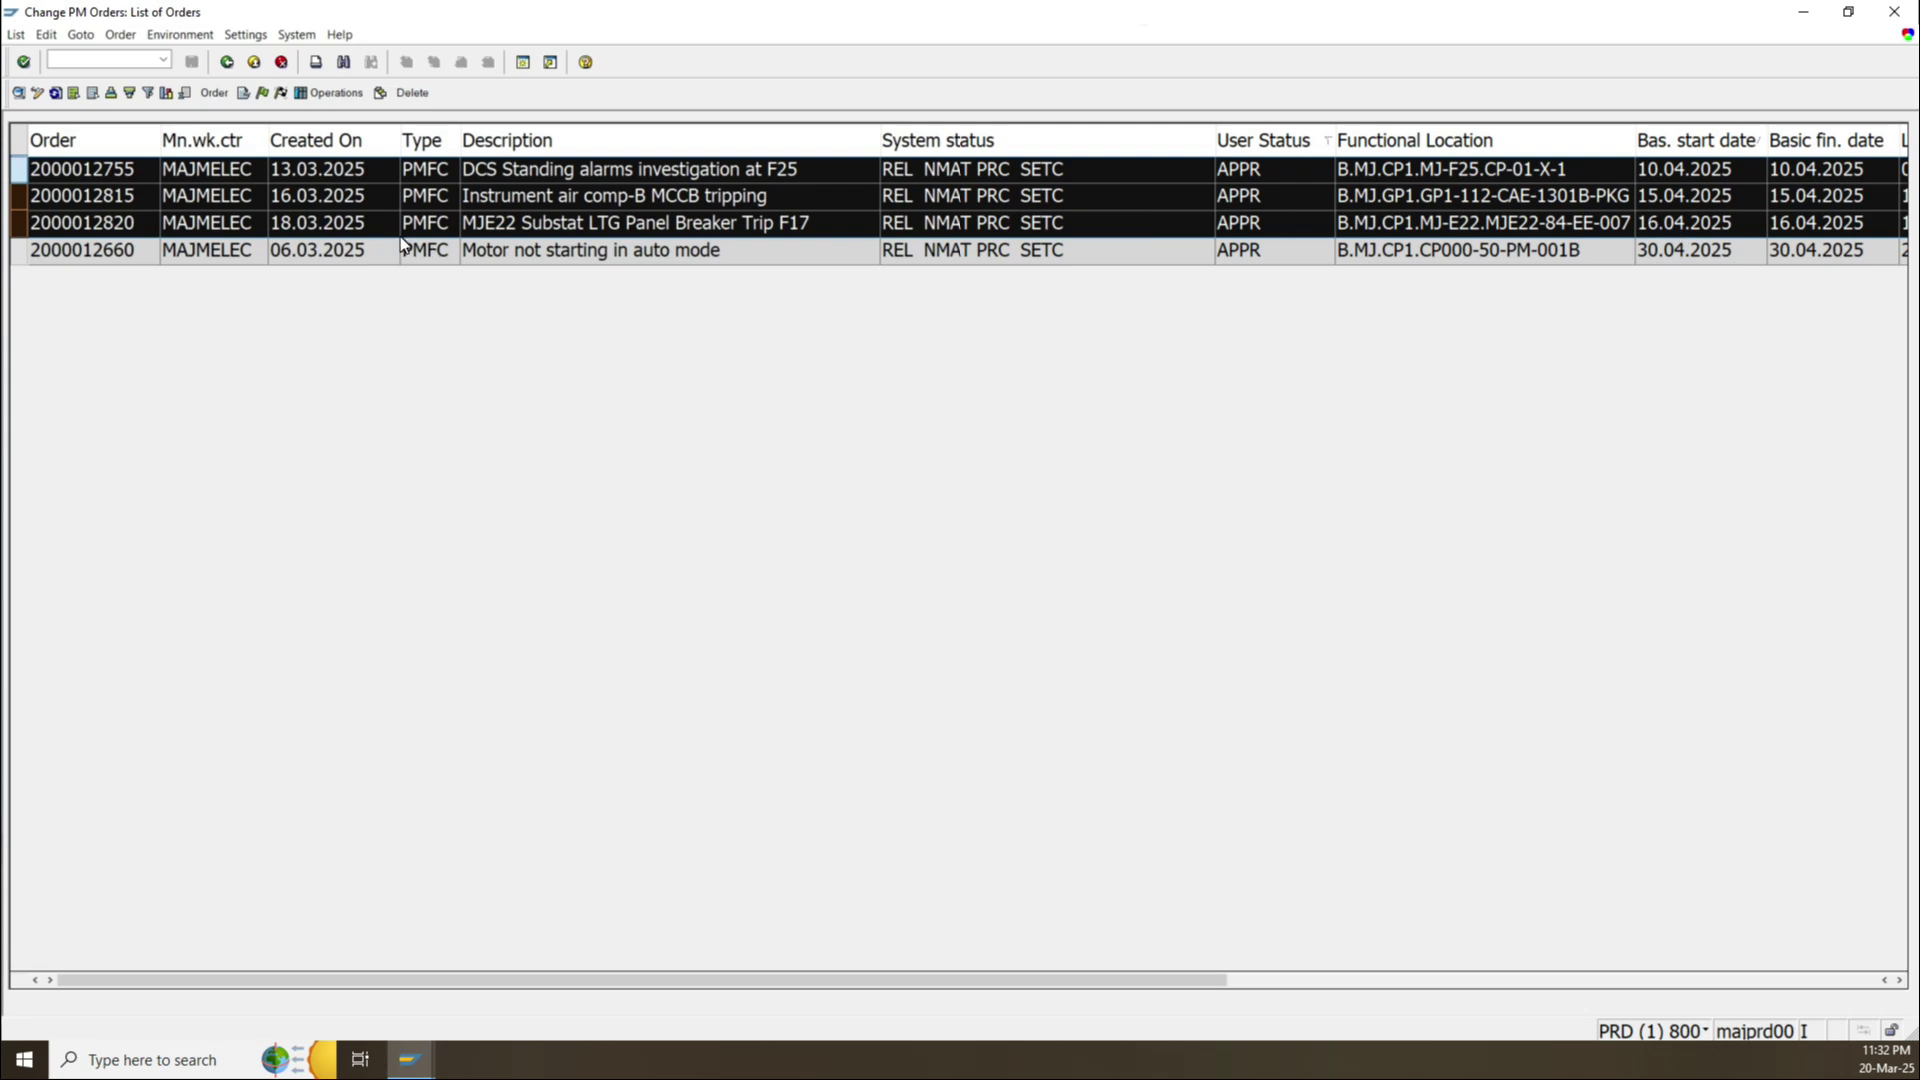
click(18, 94)
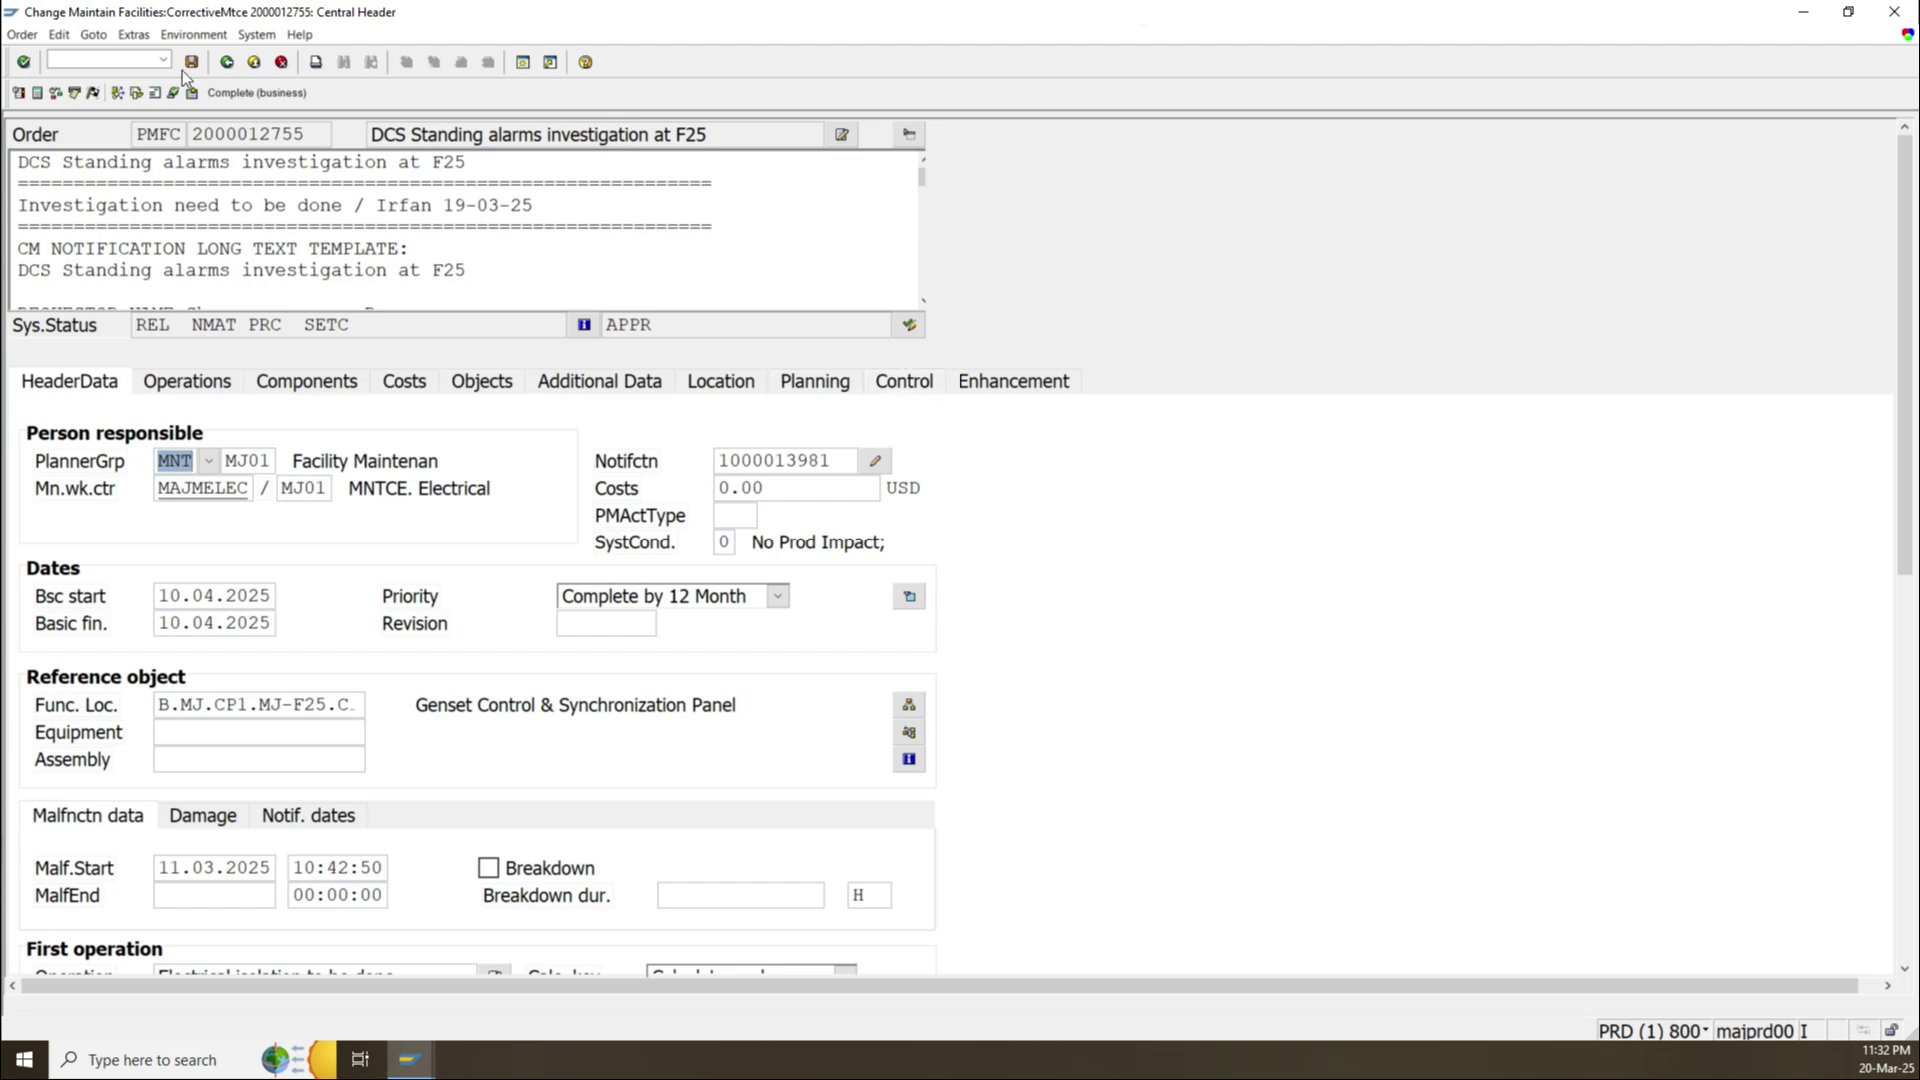
click(283, 64)
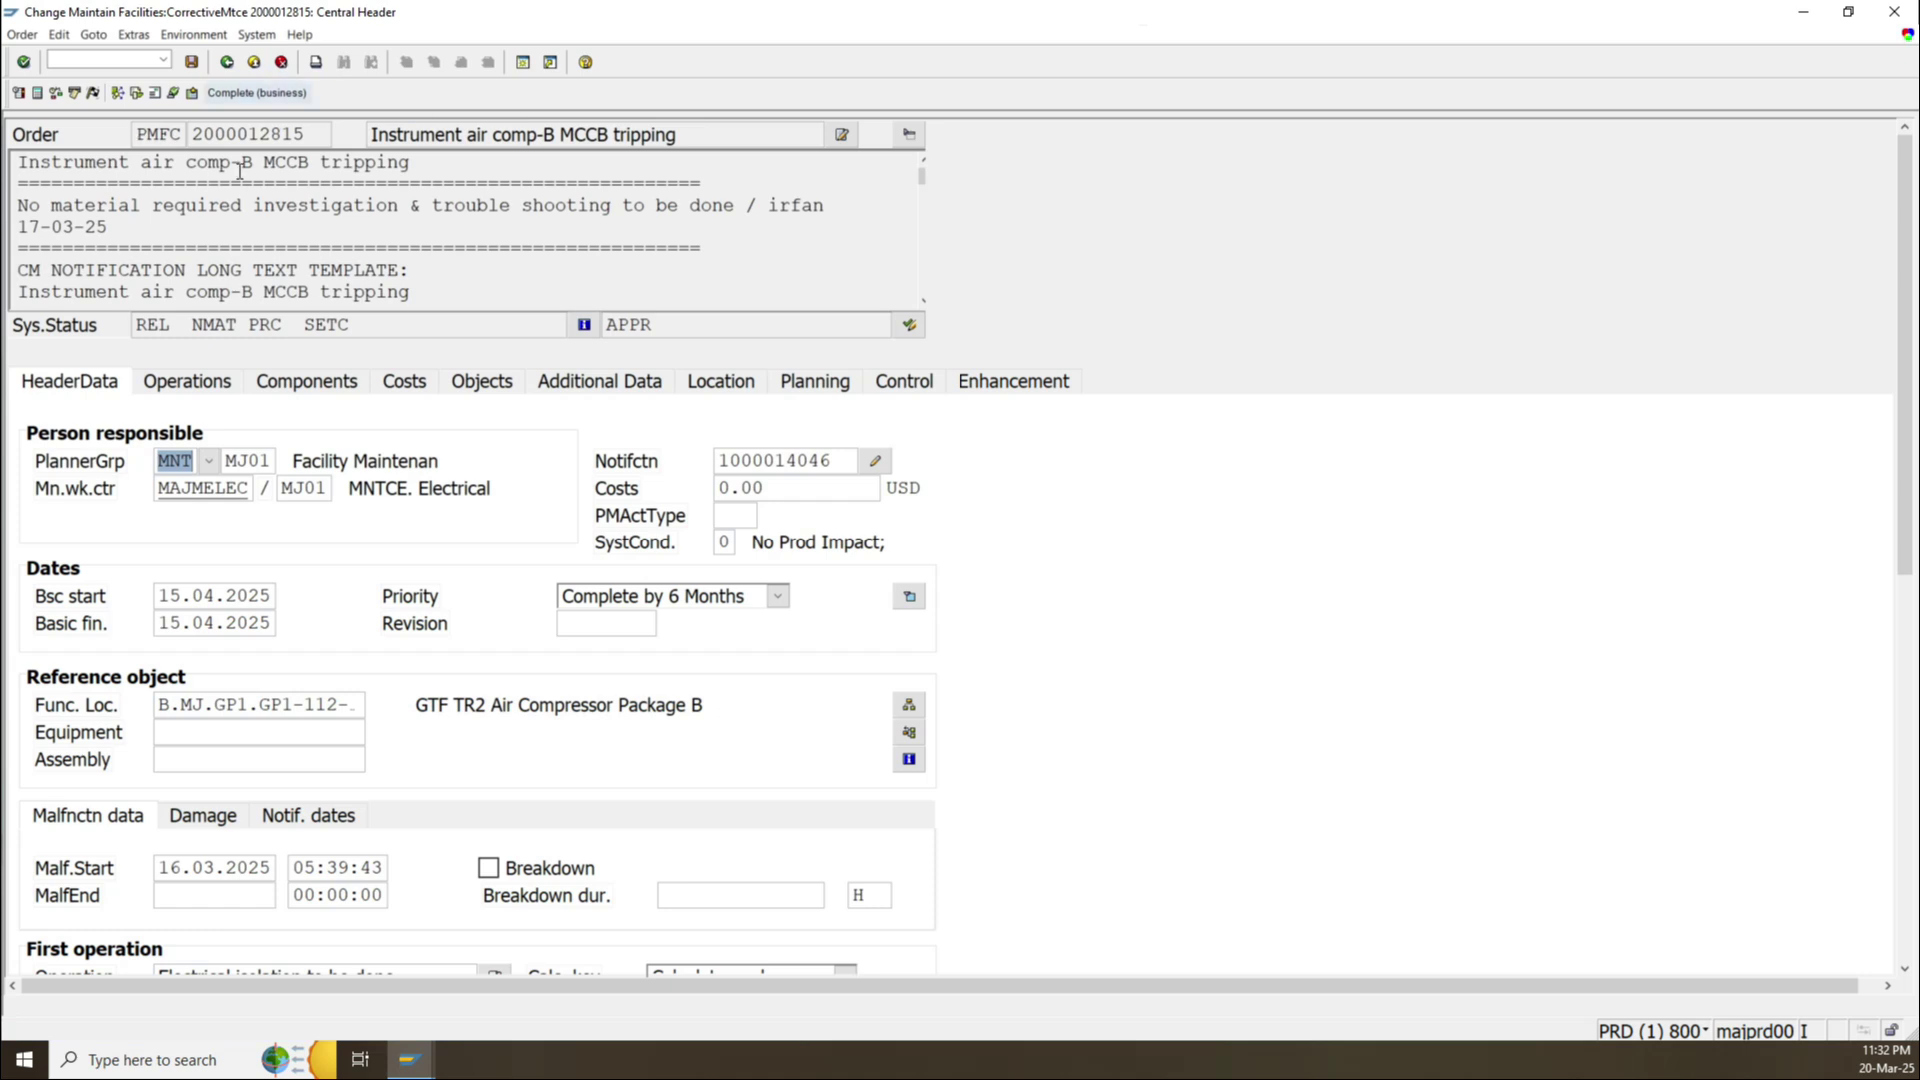
double_click(300, 135)
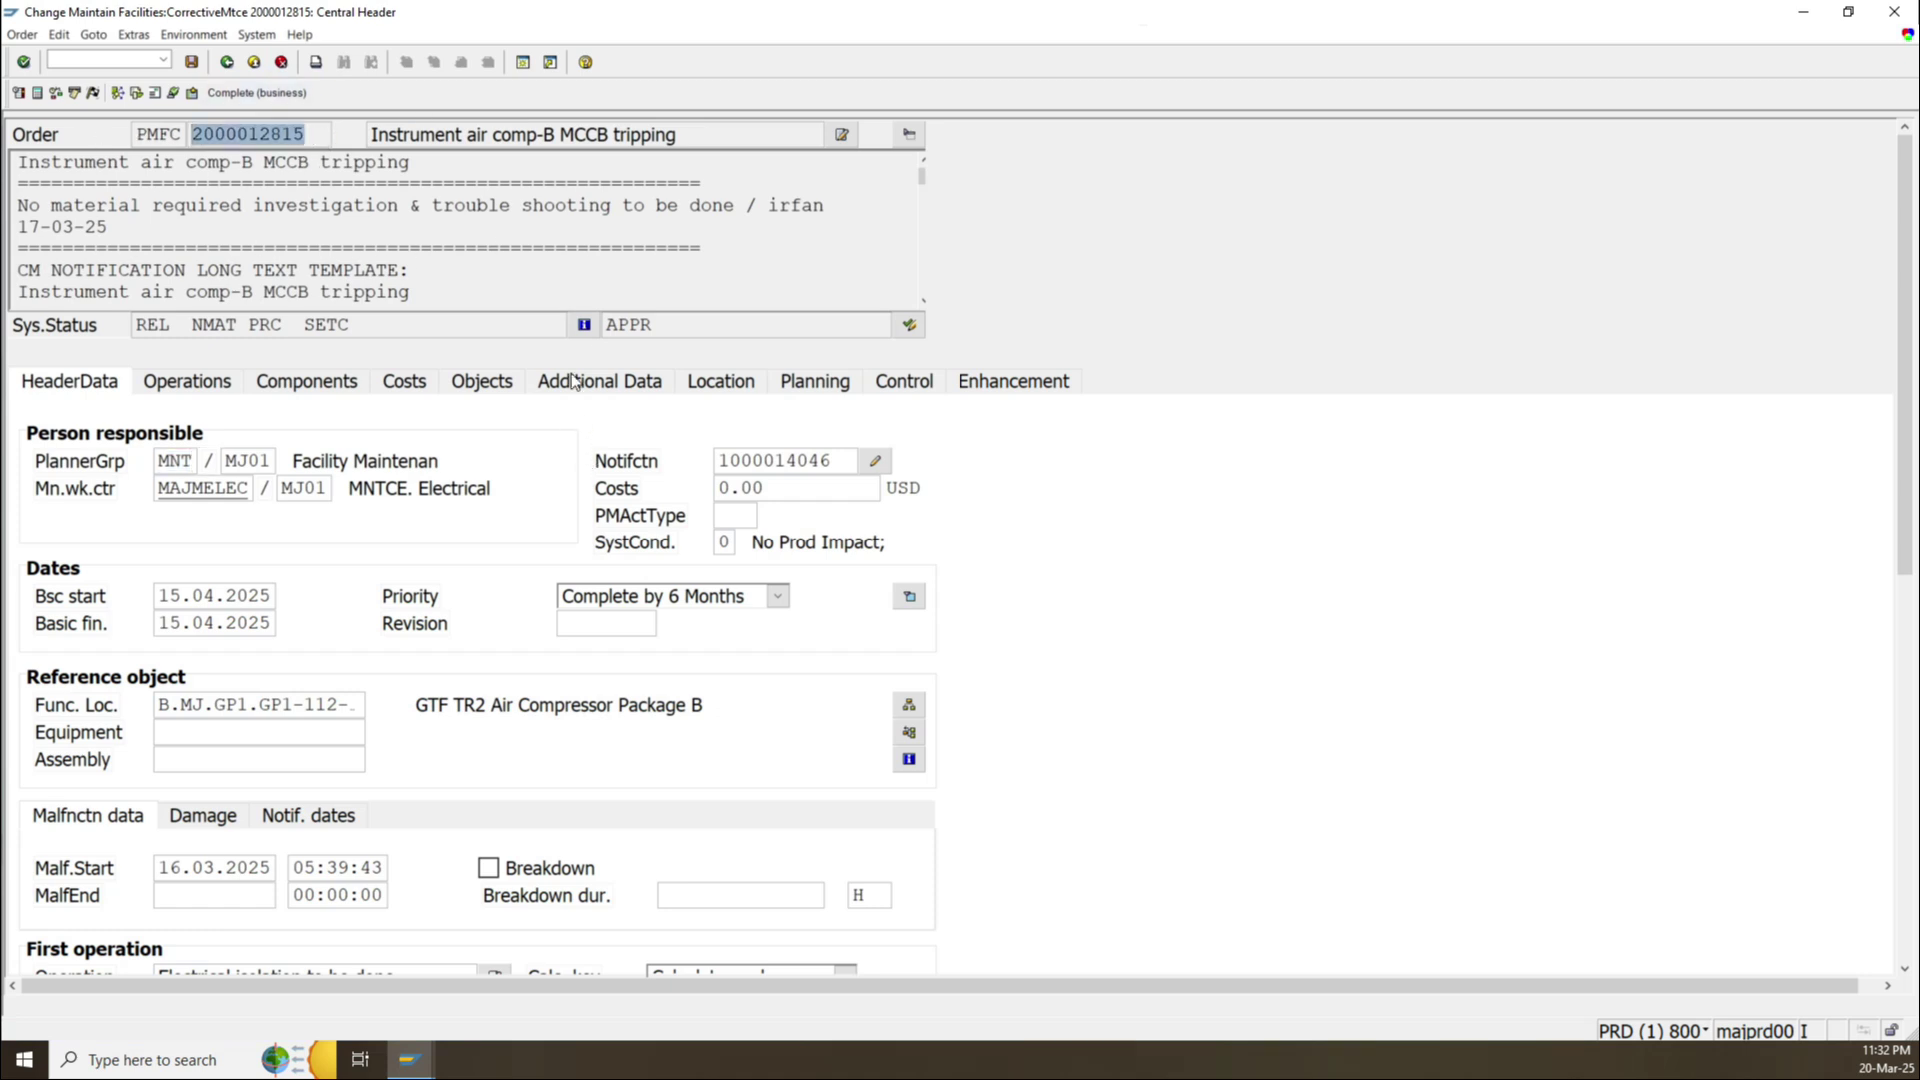
click(282, 63)
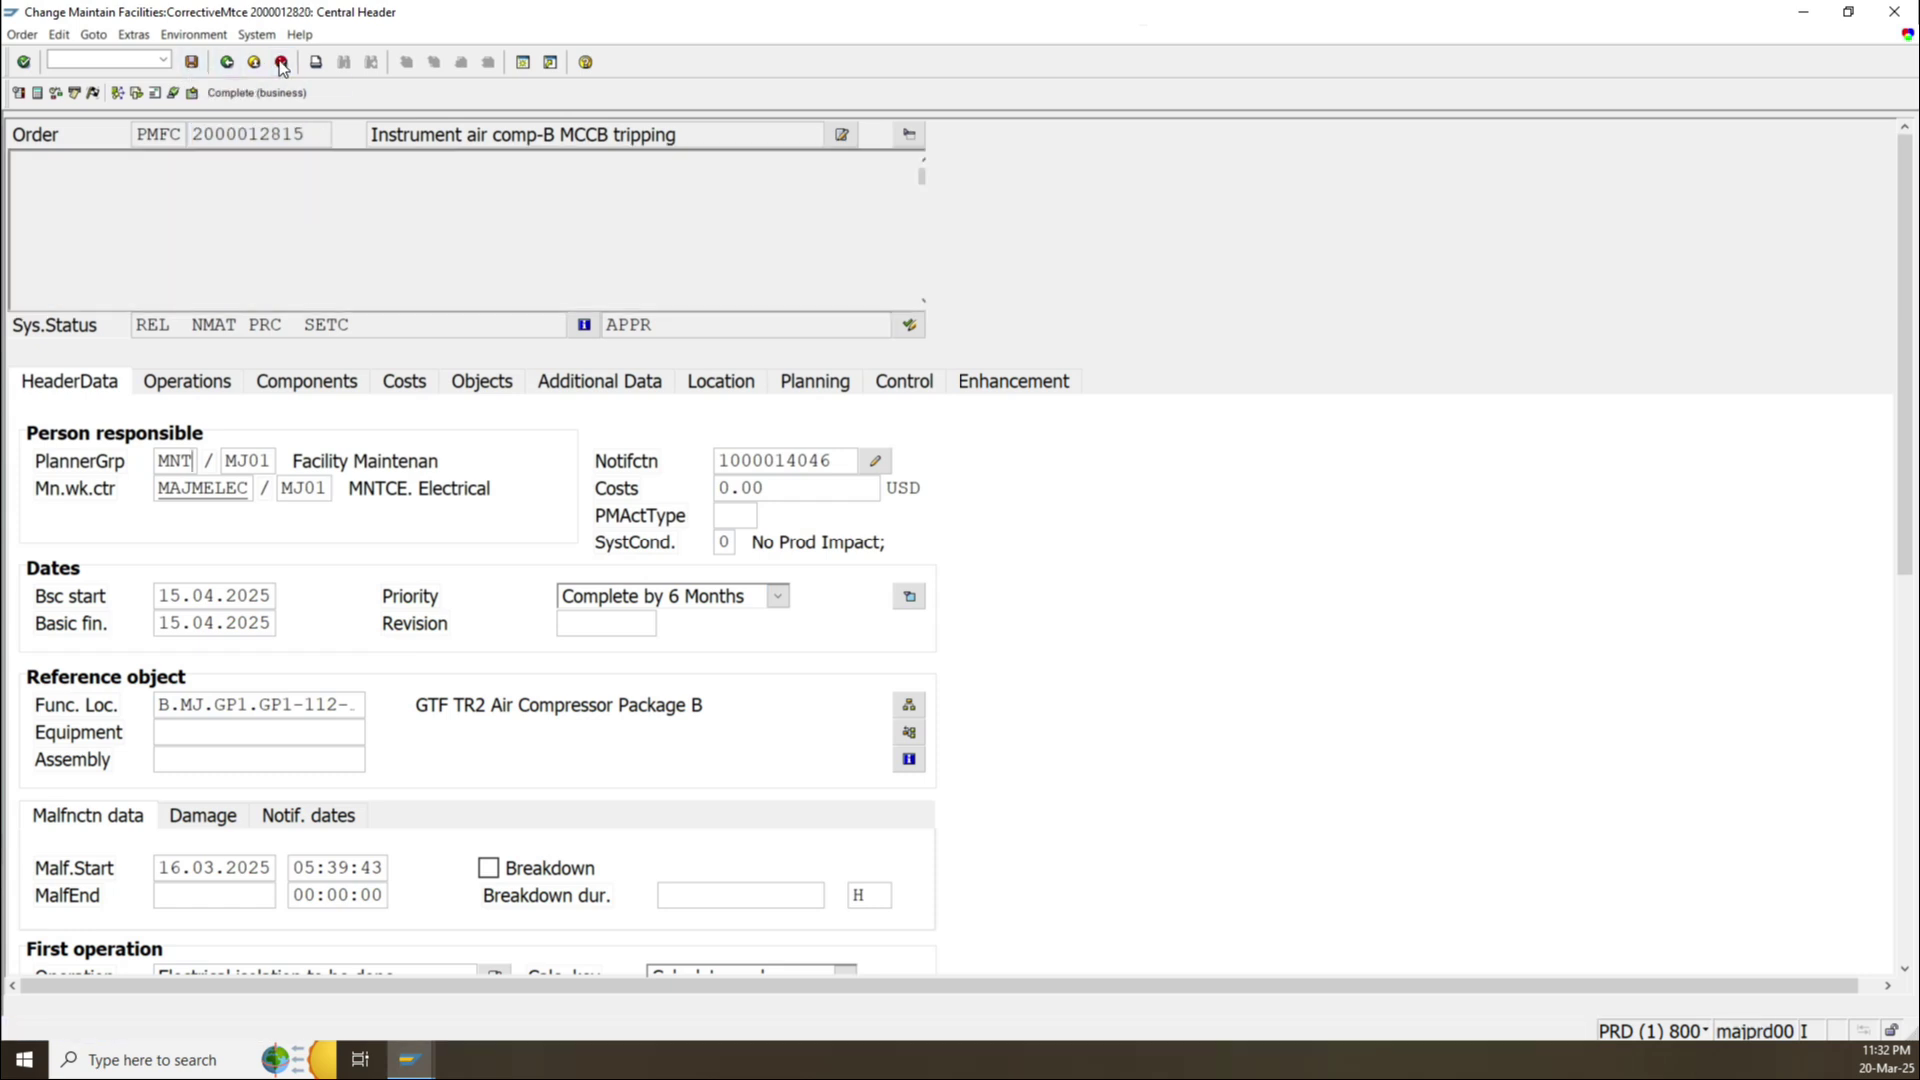
click(289, 63)
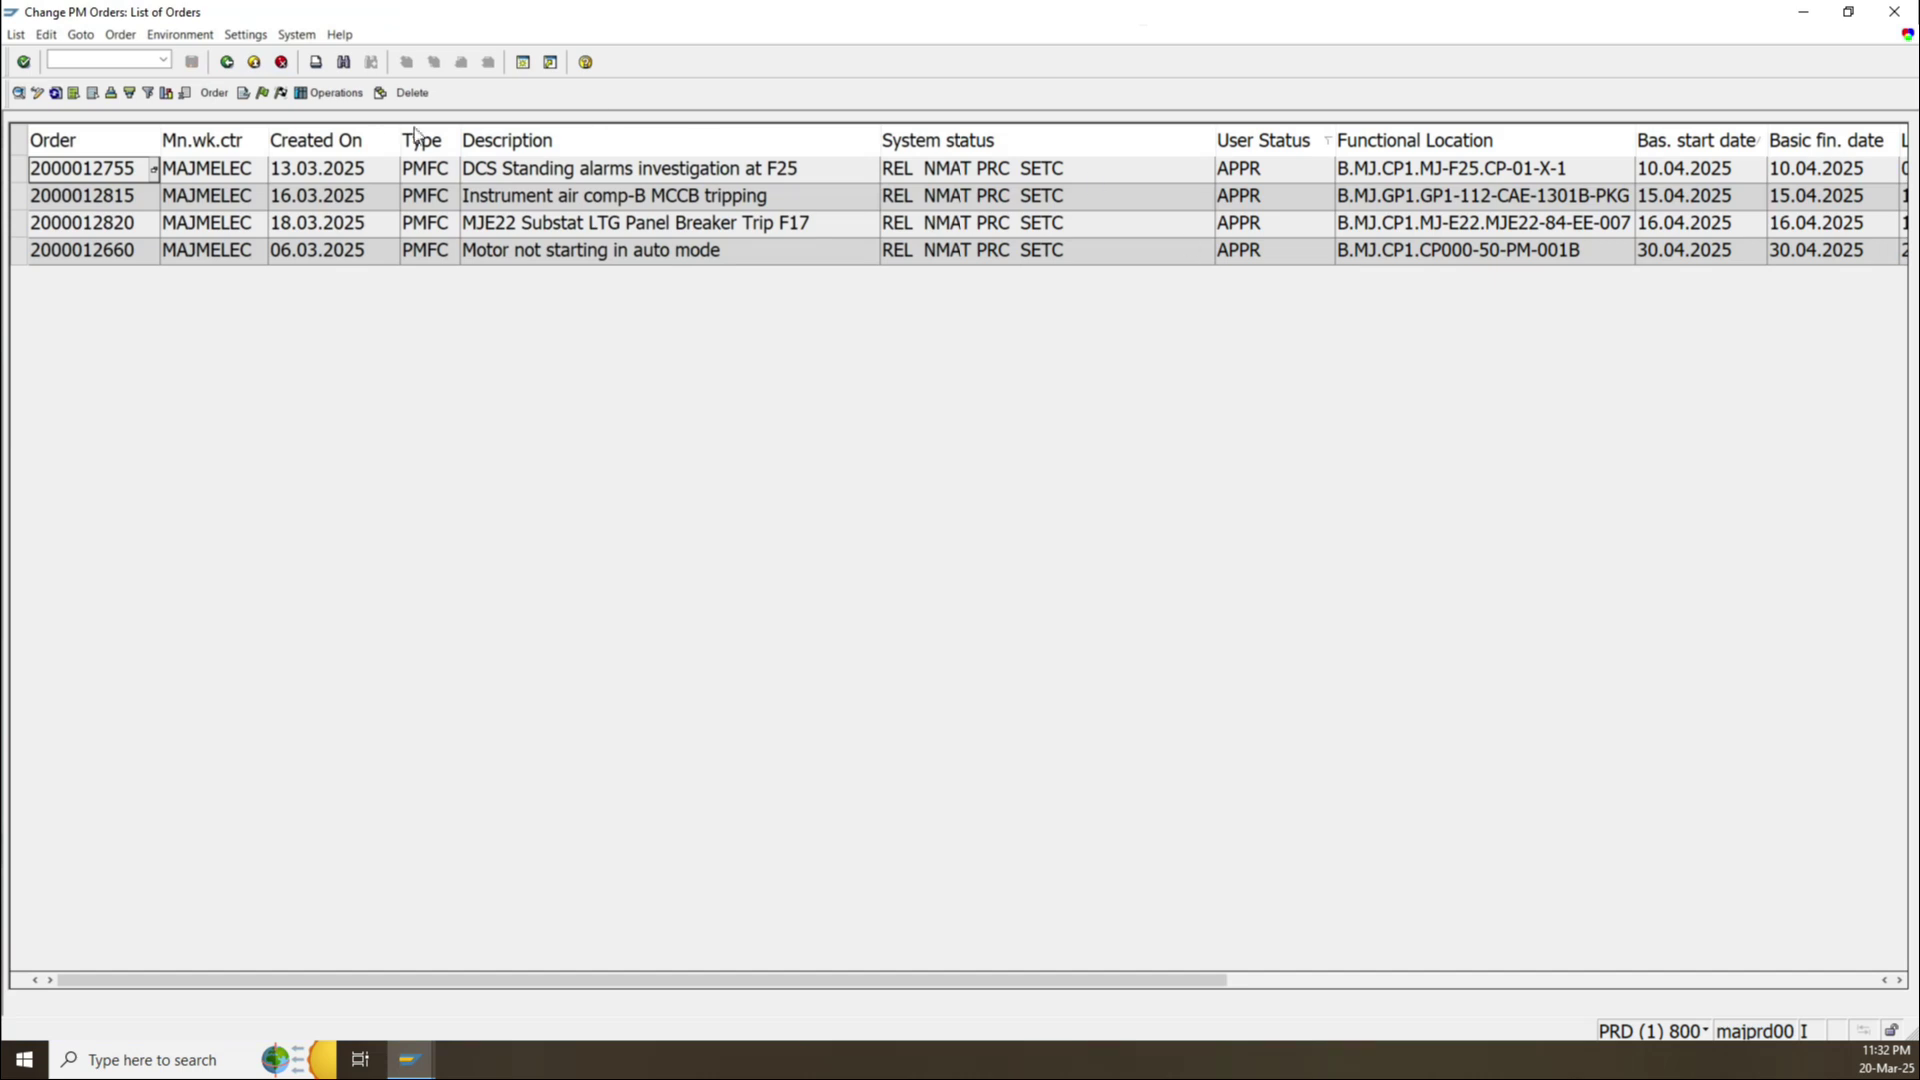
click(108, 223)
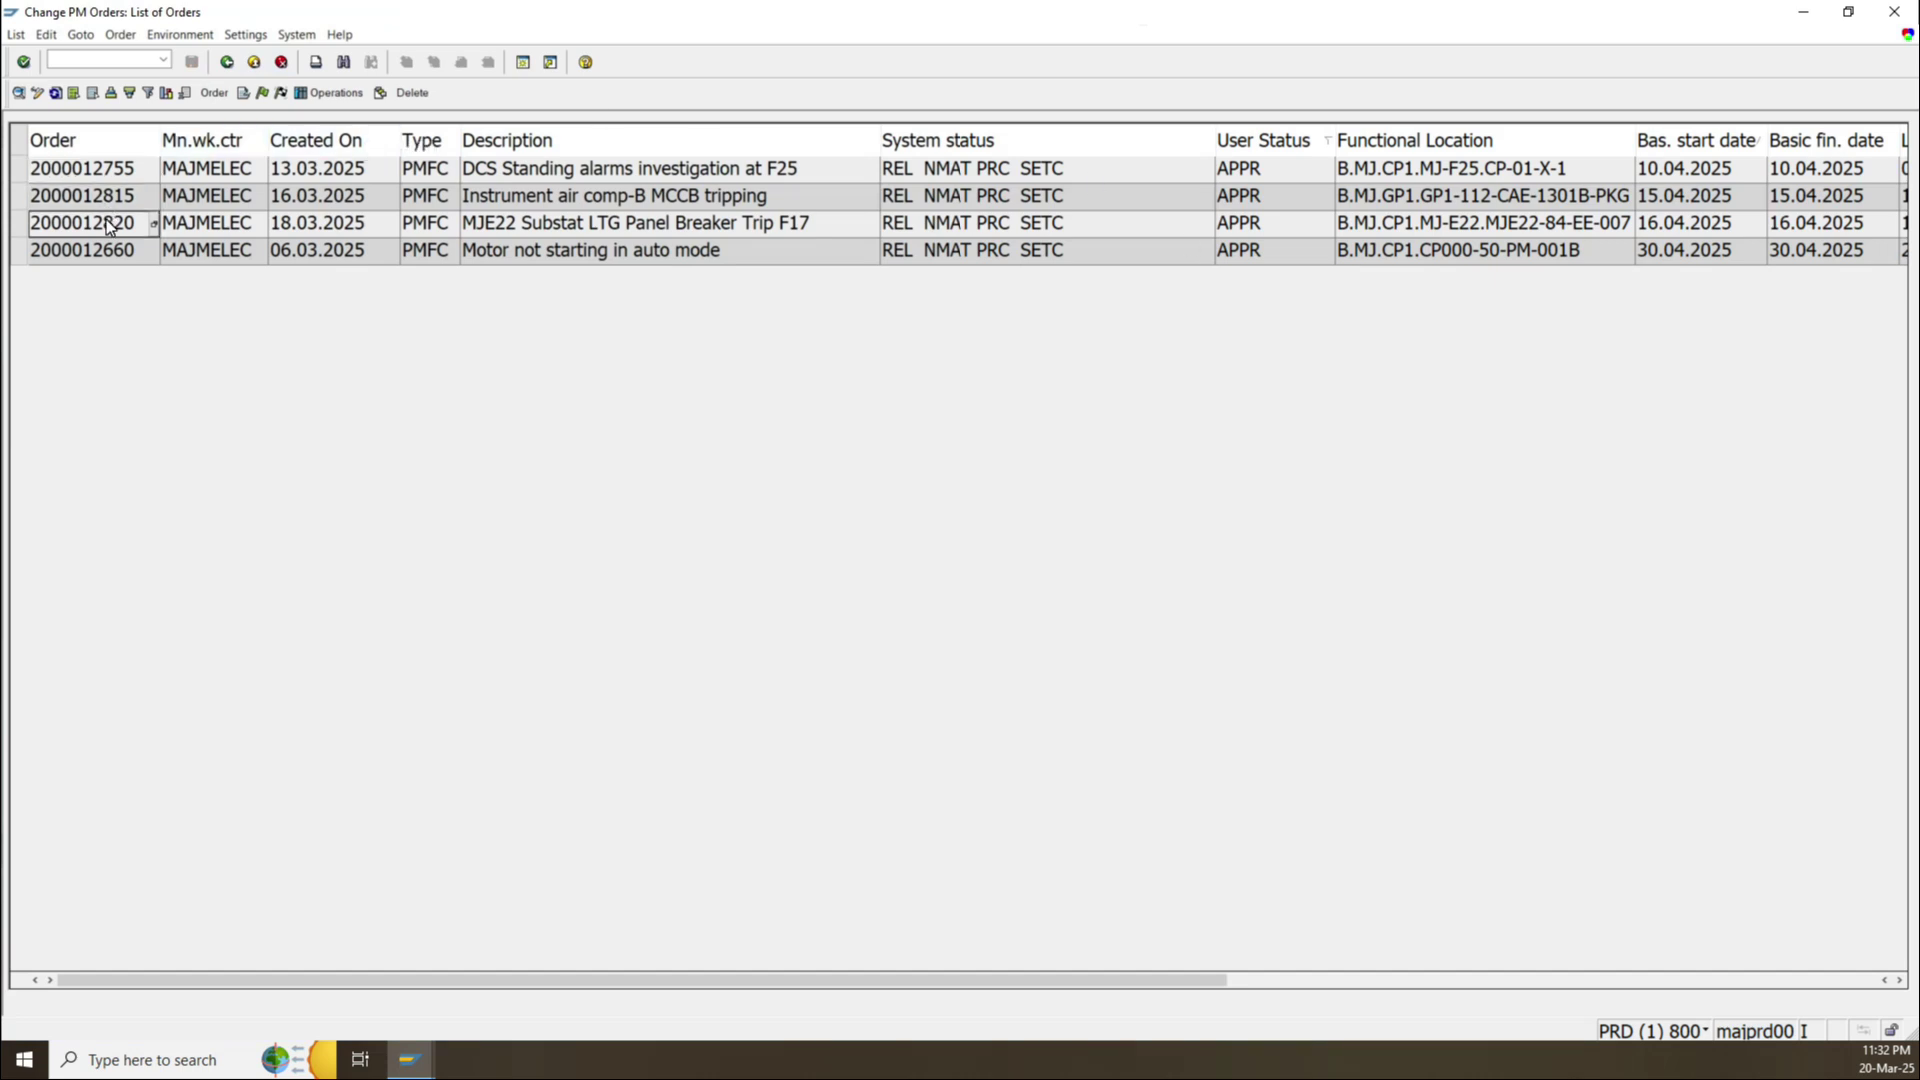